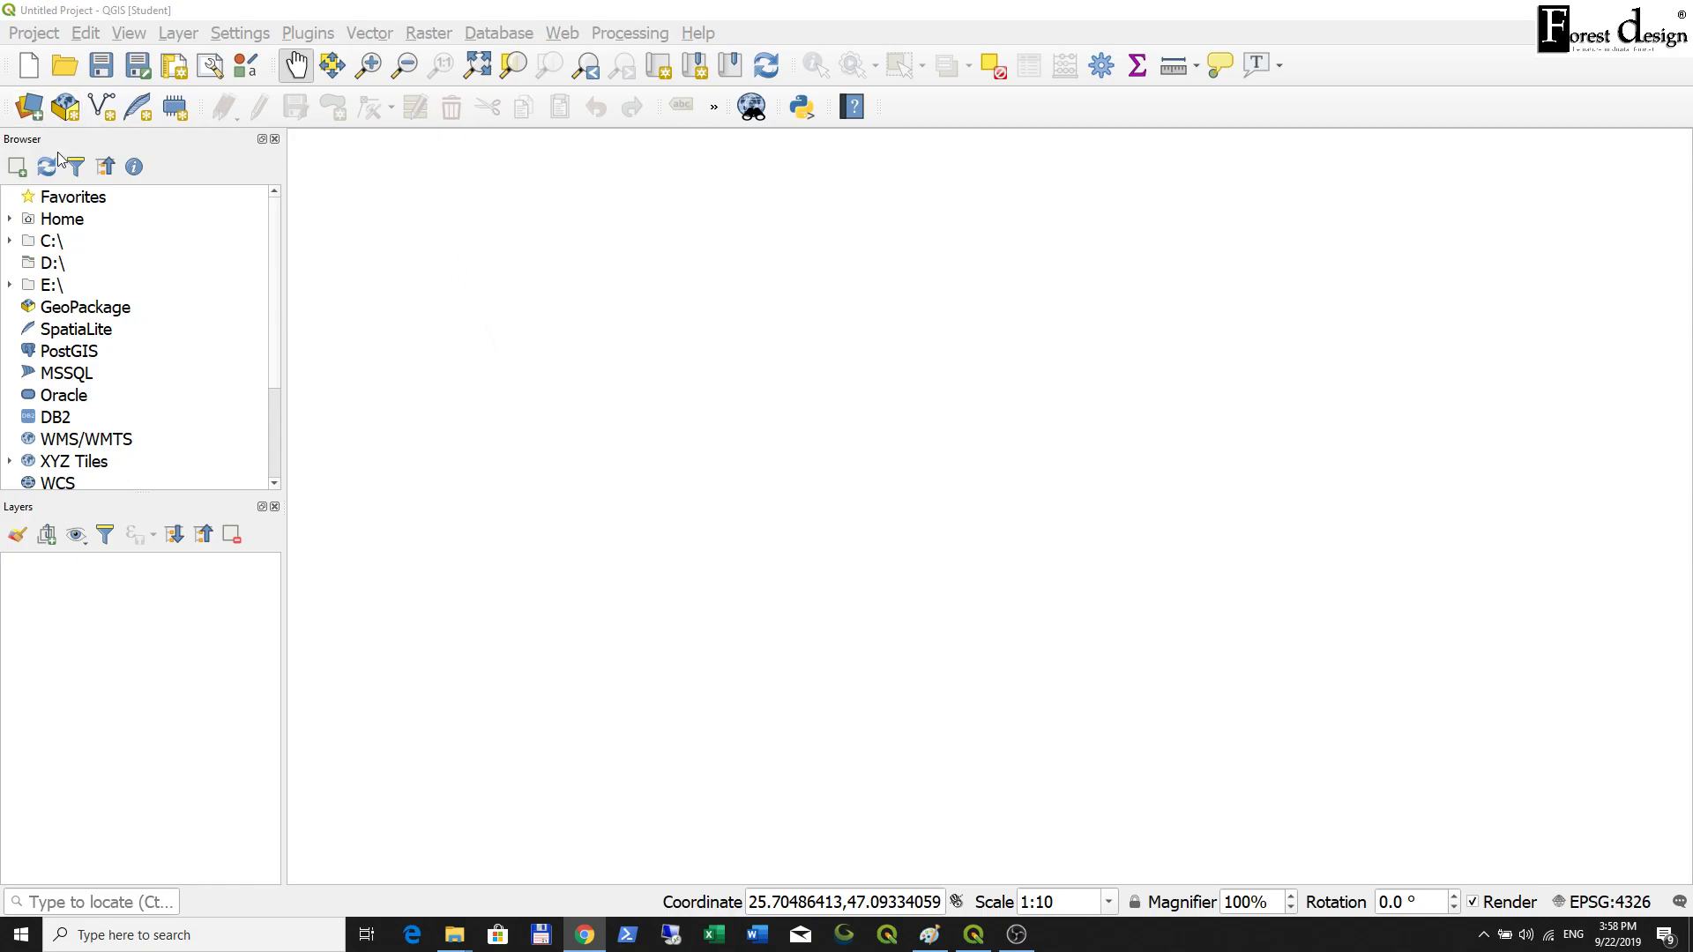
# Open the Data Source Manager and place its window over the empty map area.
pyautogui.click(98, 15)
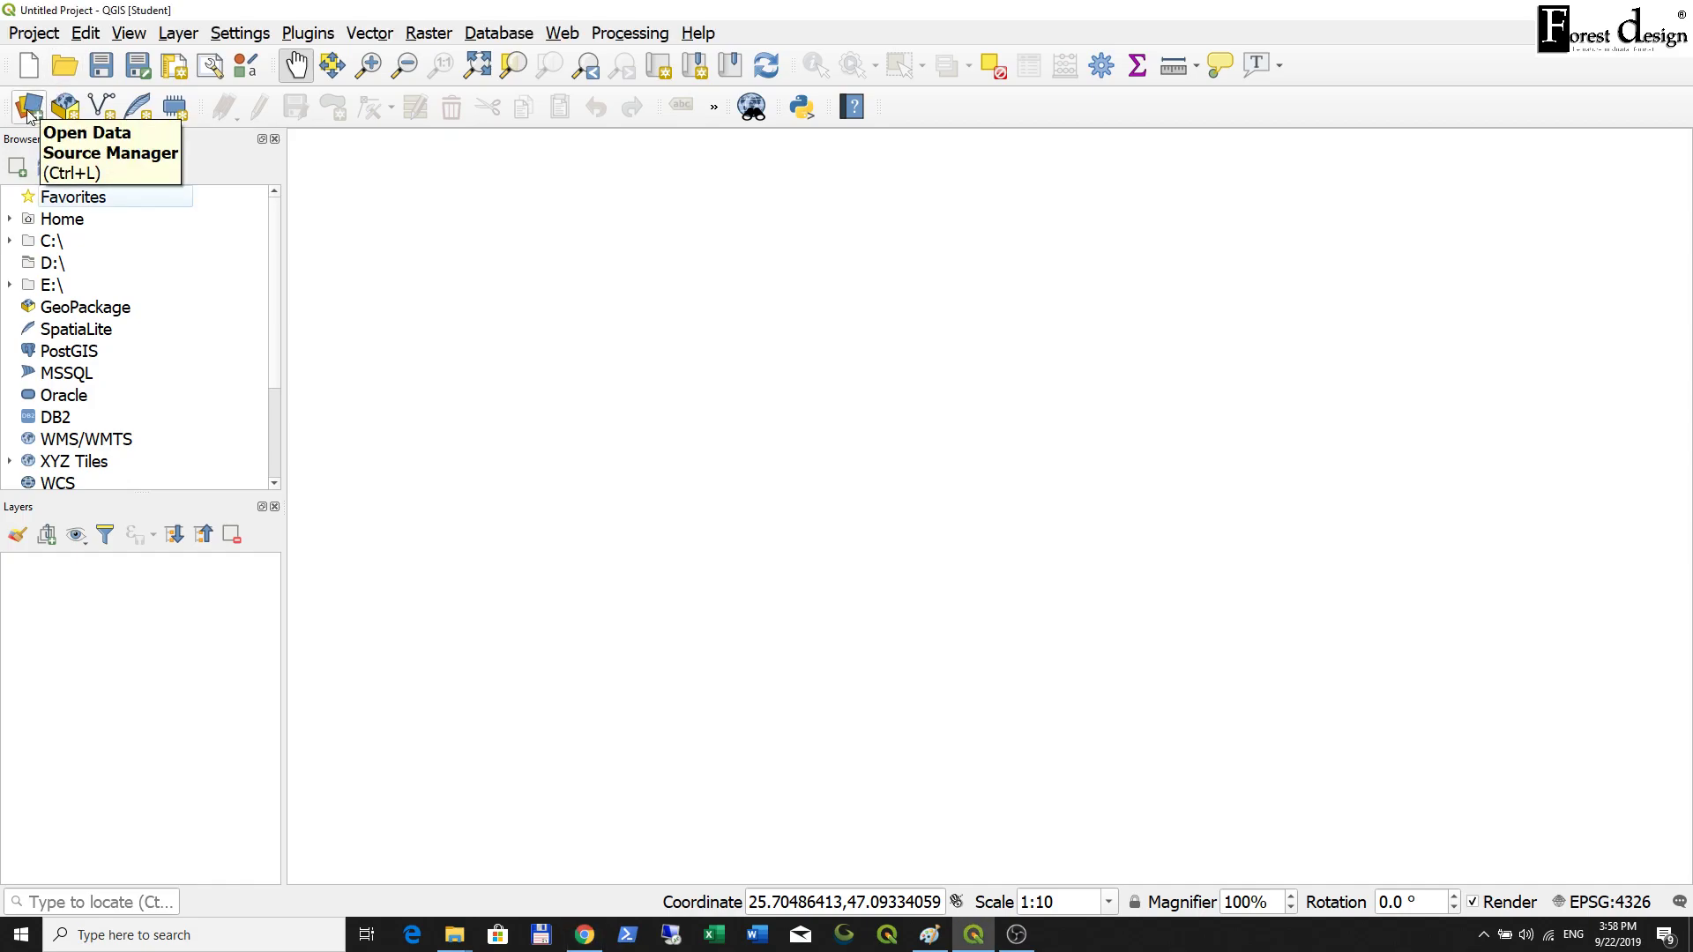
pyautogui.click(29, 110)
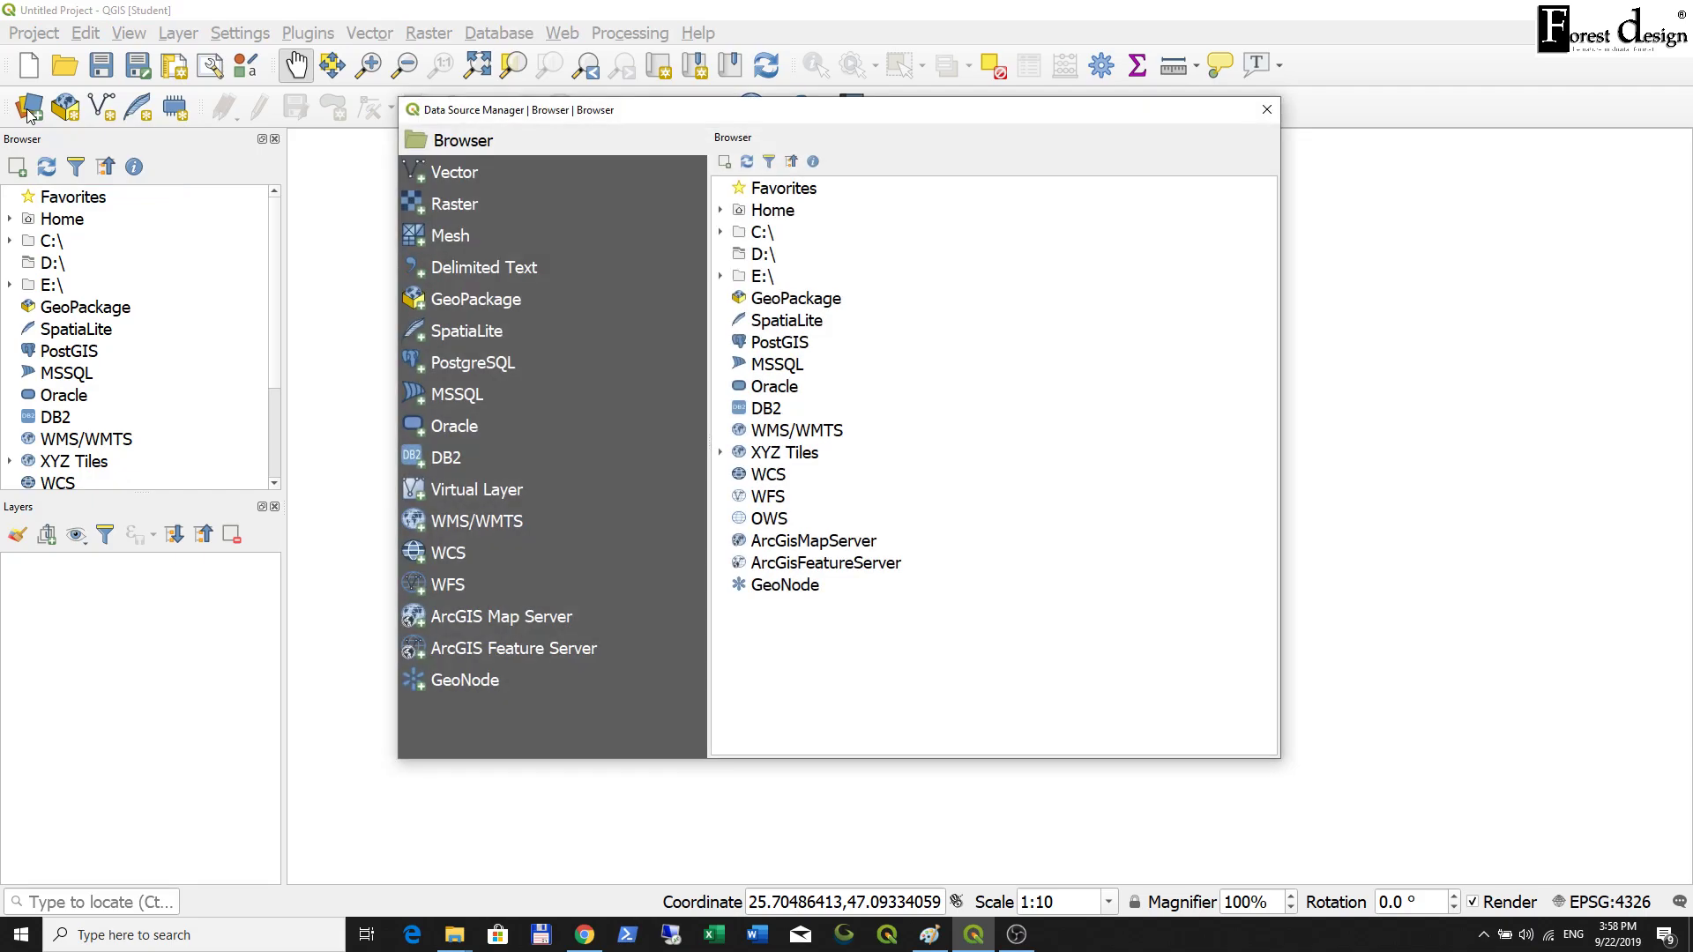
pyautogui.moveTo(599, 117); pyautogui.dragTo(628, 160)
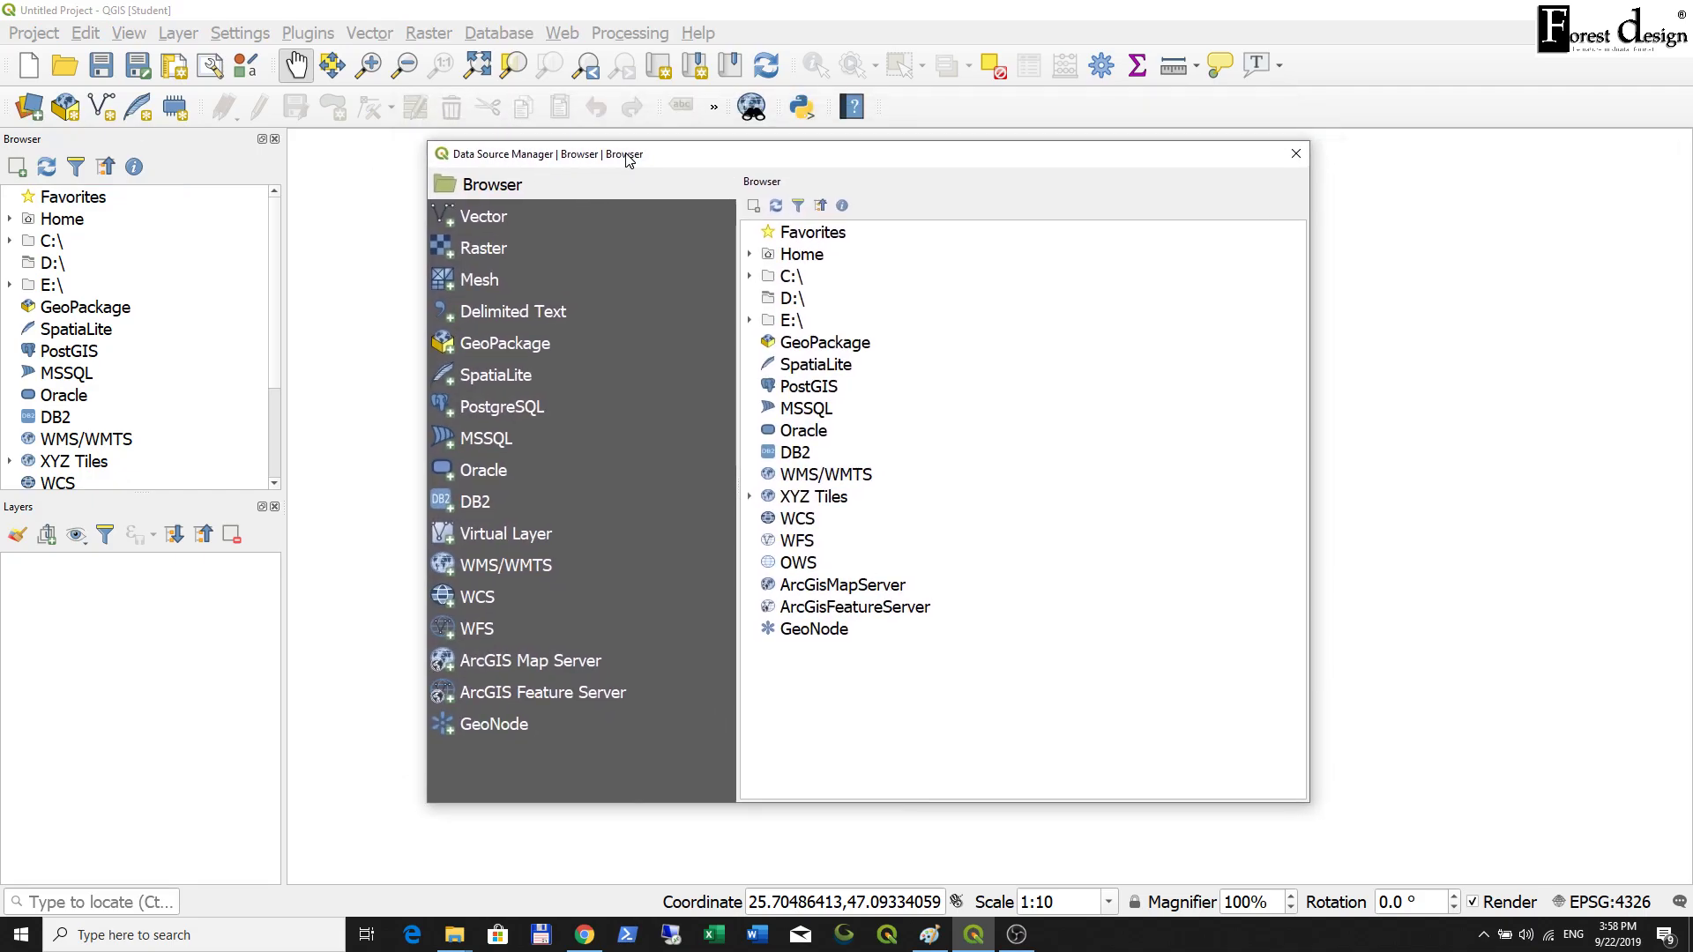
# Look through the available data source types, including Vector, Raster, Mesh, Delimited Text, GeoPackage, SpatiaLite and PostgreSQL.
pyautogui.click(473, 221)
pyautogui.click(478, 250)
pyautogui.click(482, 222)
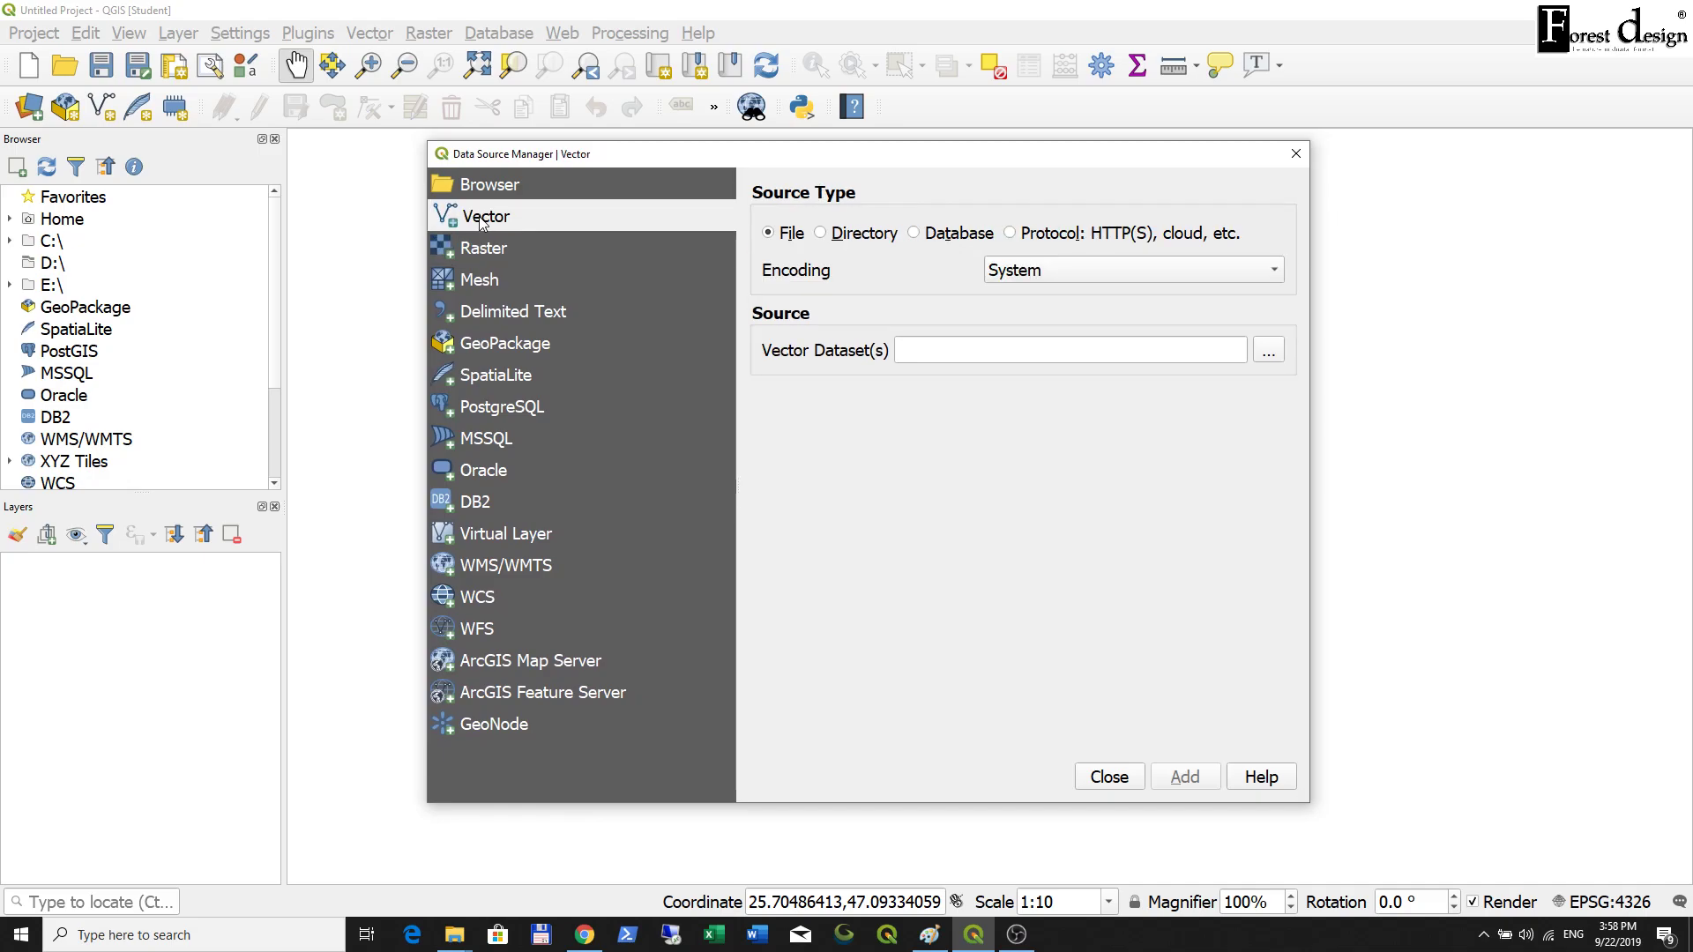
pyautogui.click(482, 251)
pyautogui.click(485, 285)
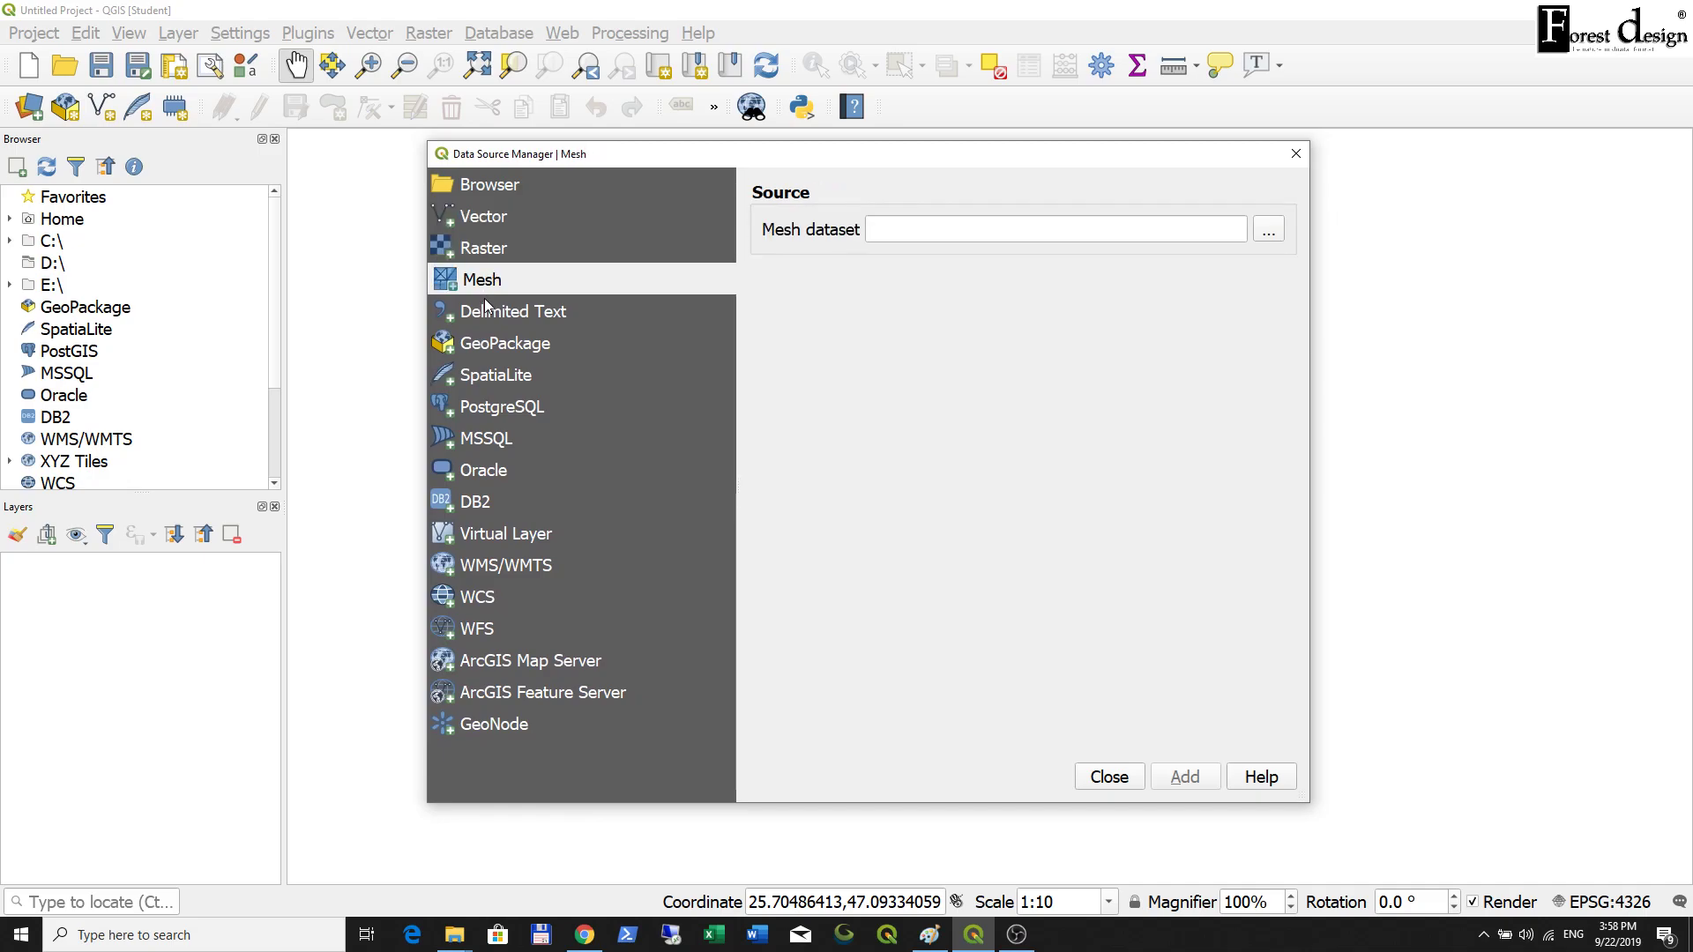
pyautogui.click(485, 312)
pyautogui.click(490, 344)
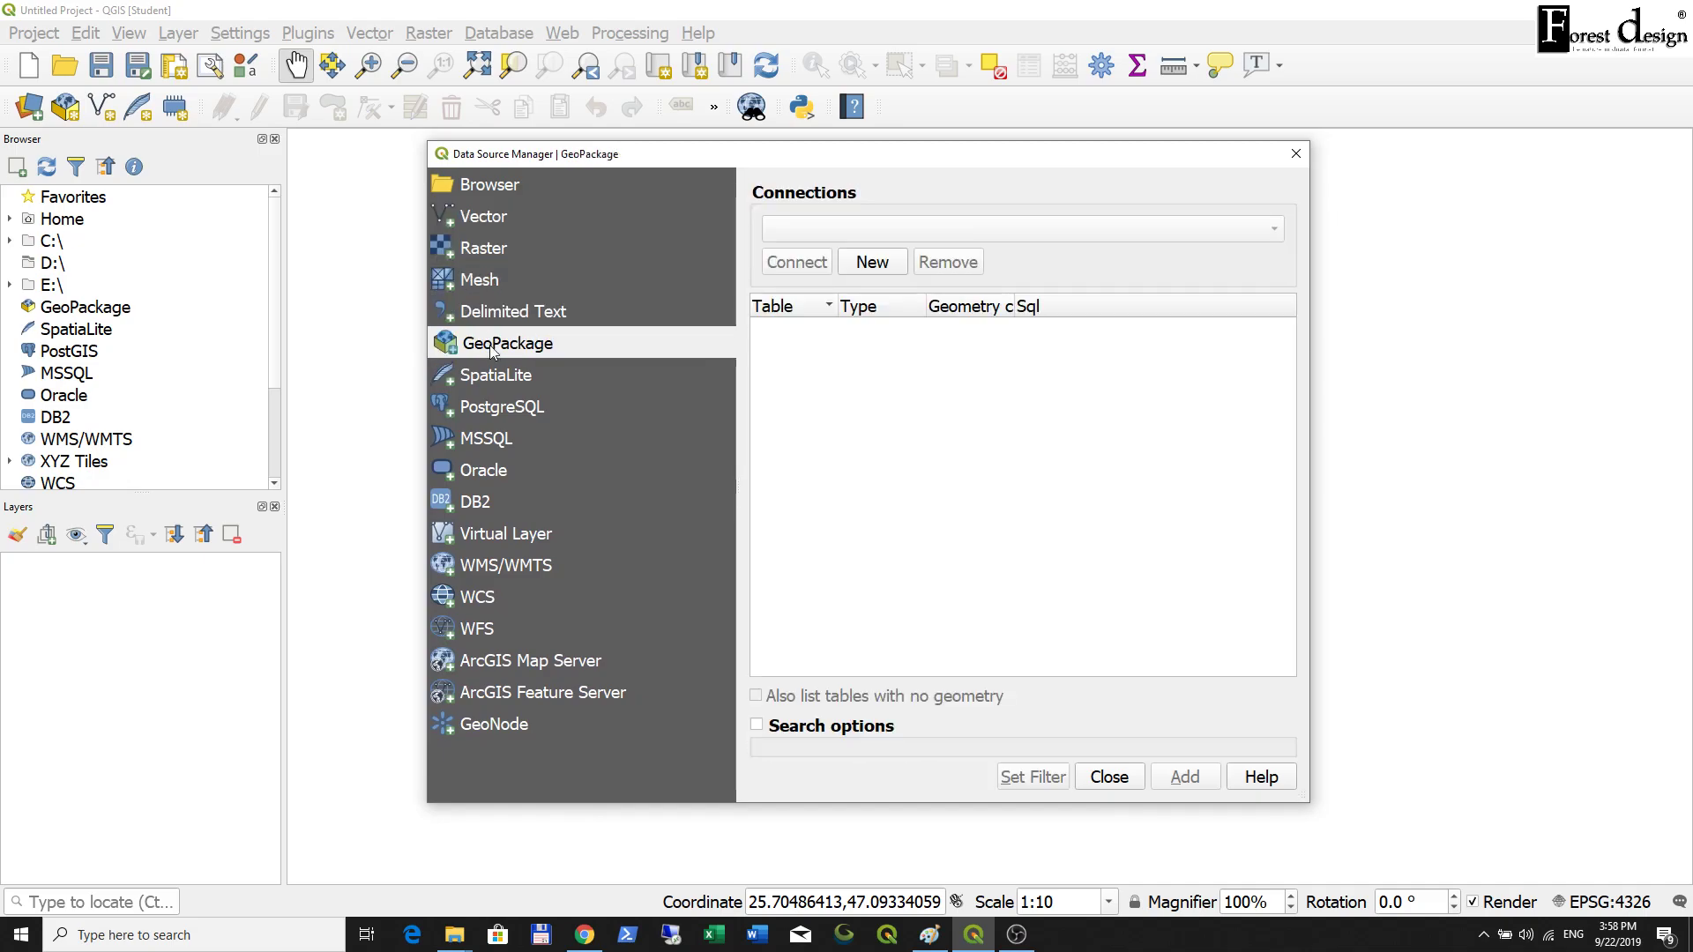
pyautogui.click(496, 565)
pyautogui.click(508, 432)
pyautogui.click(509, 410)
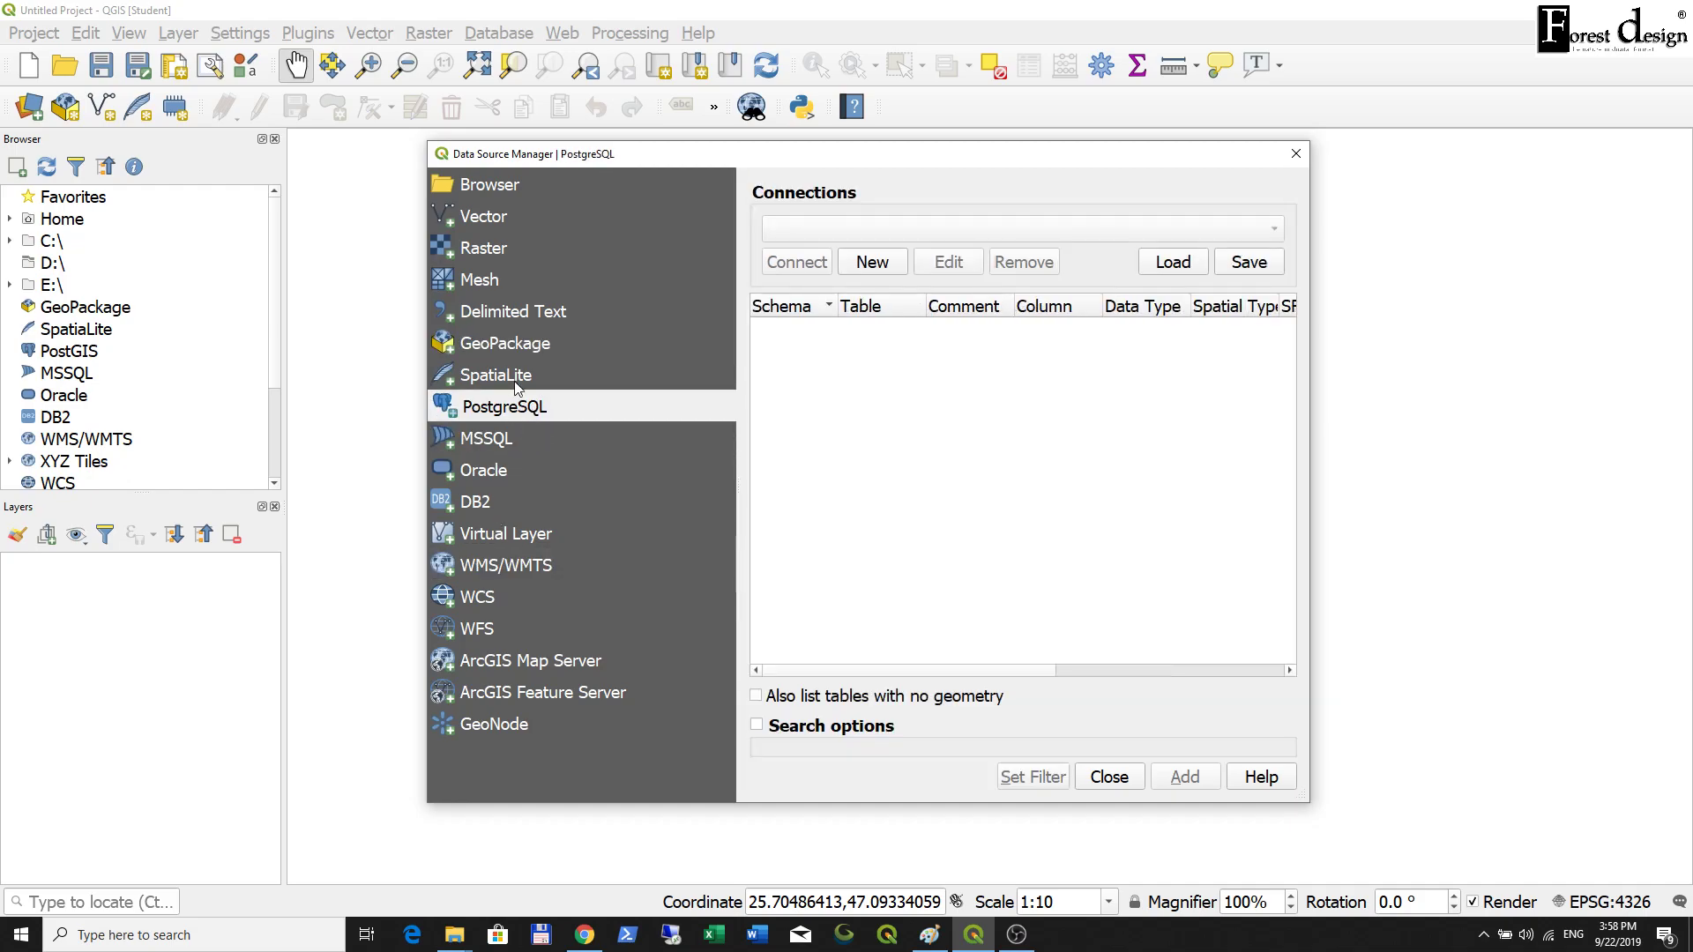
pyautogui.click(521, 381)
pyautogui.click(525, 349)
pyautogui.click(524, 314)
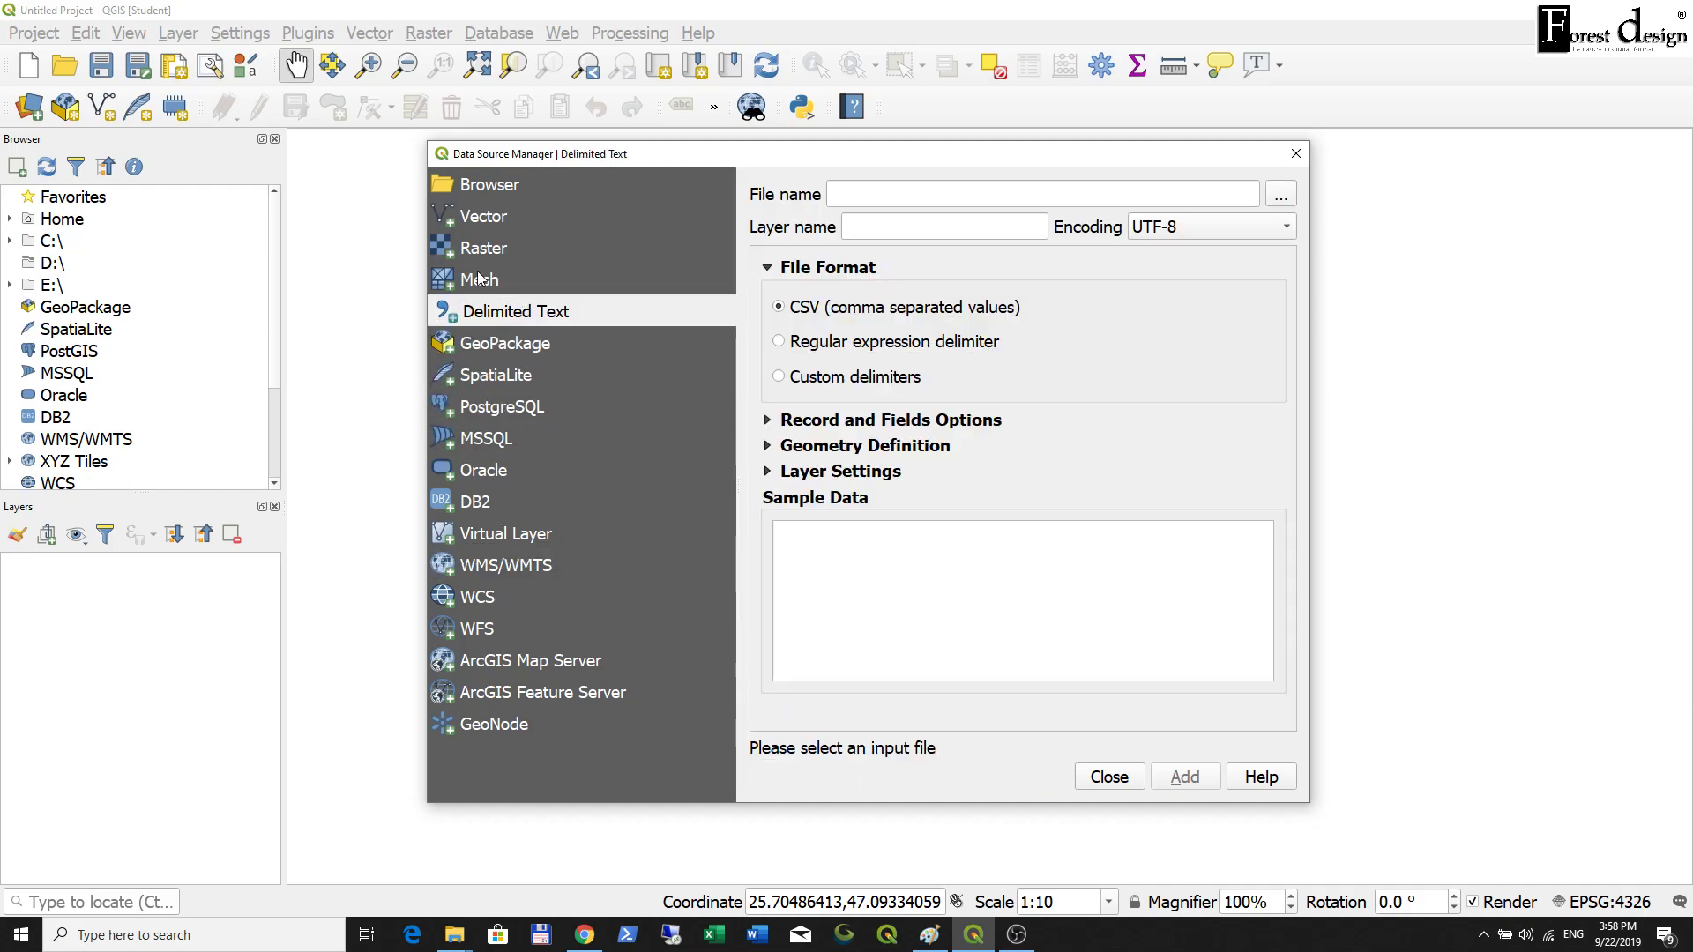
pyautogui.click(482, 279)
pyautogui.click(482, 250)
pyautogui.click(485, 218)
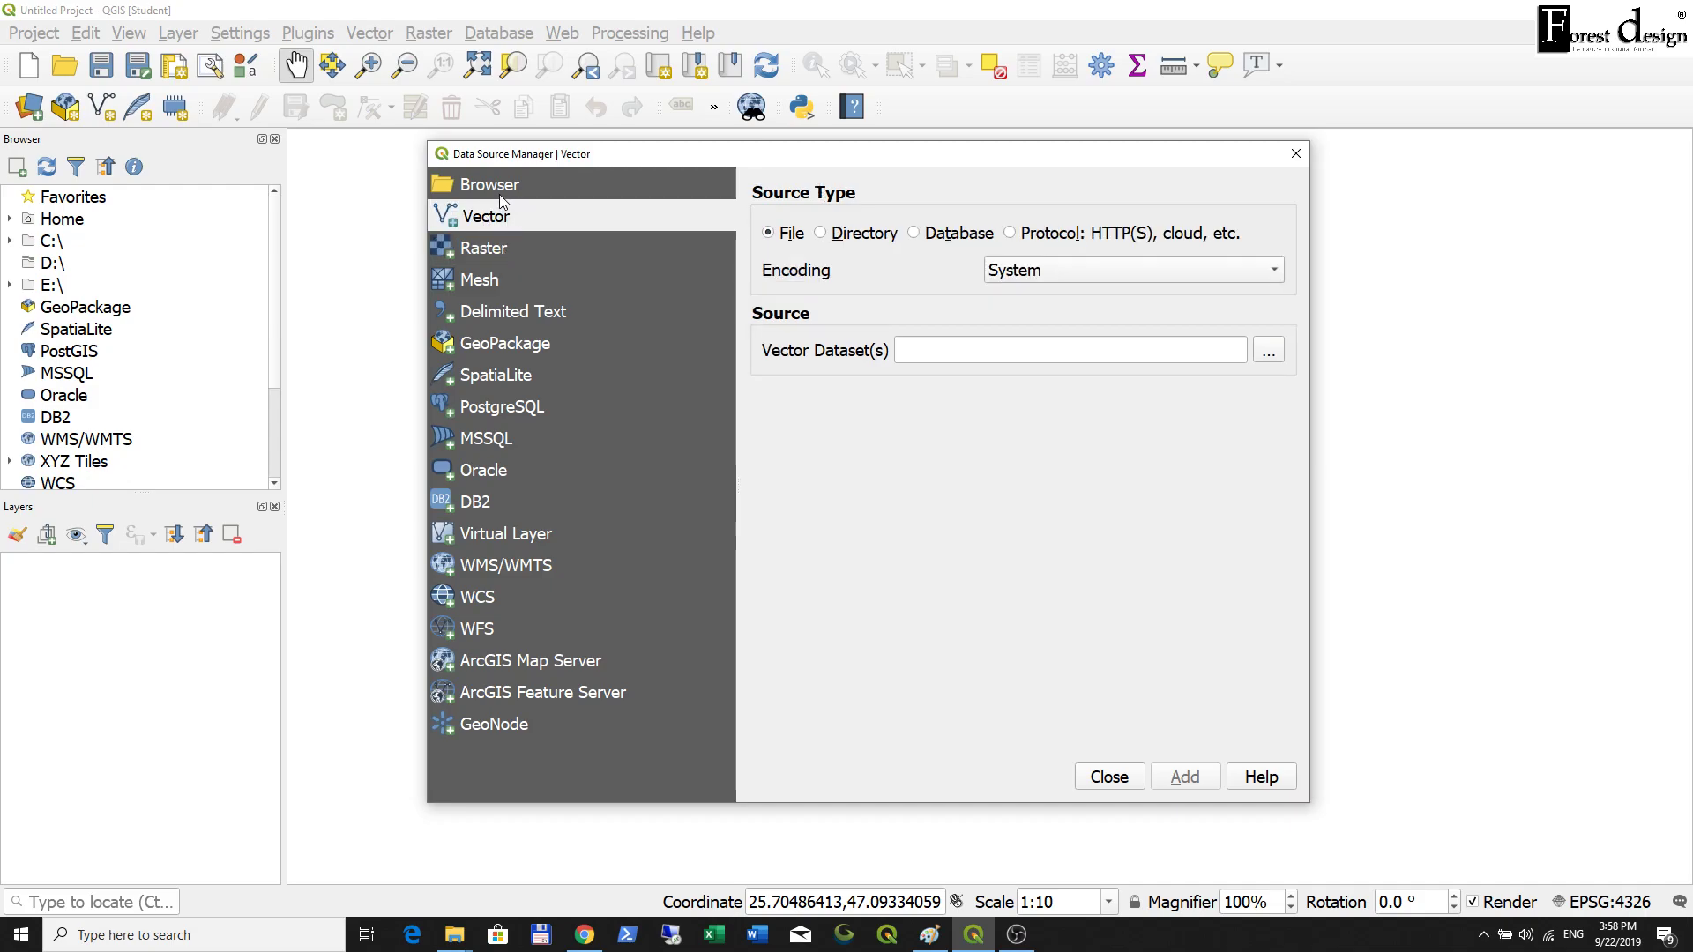
pyautogui.moveTo(579, 157)
pyautogui.mouseDown()
pyautogui.moveTo(537, 143)
pyautogui.moveTo(549, 164)
pyautogui.mouseUp()
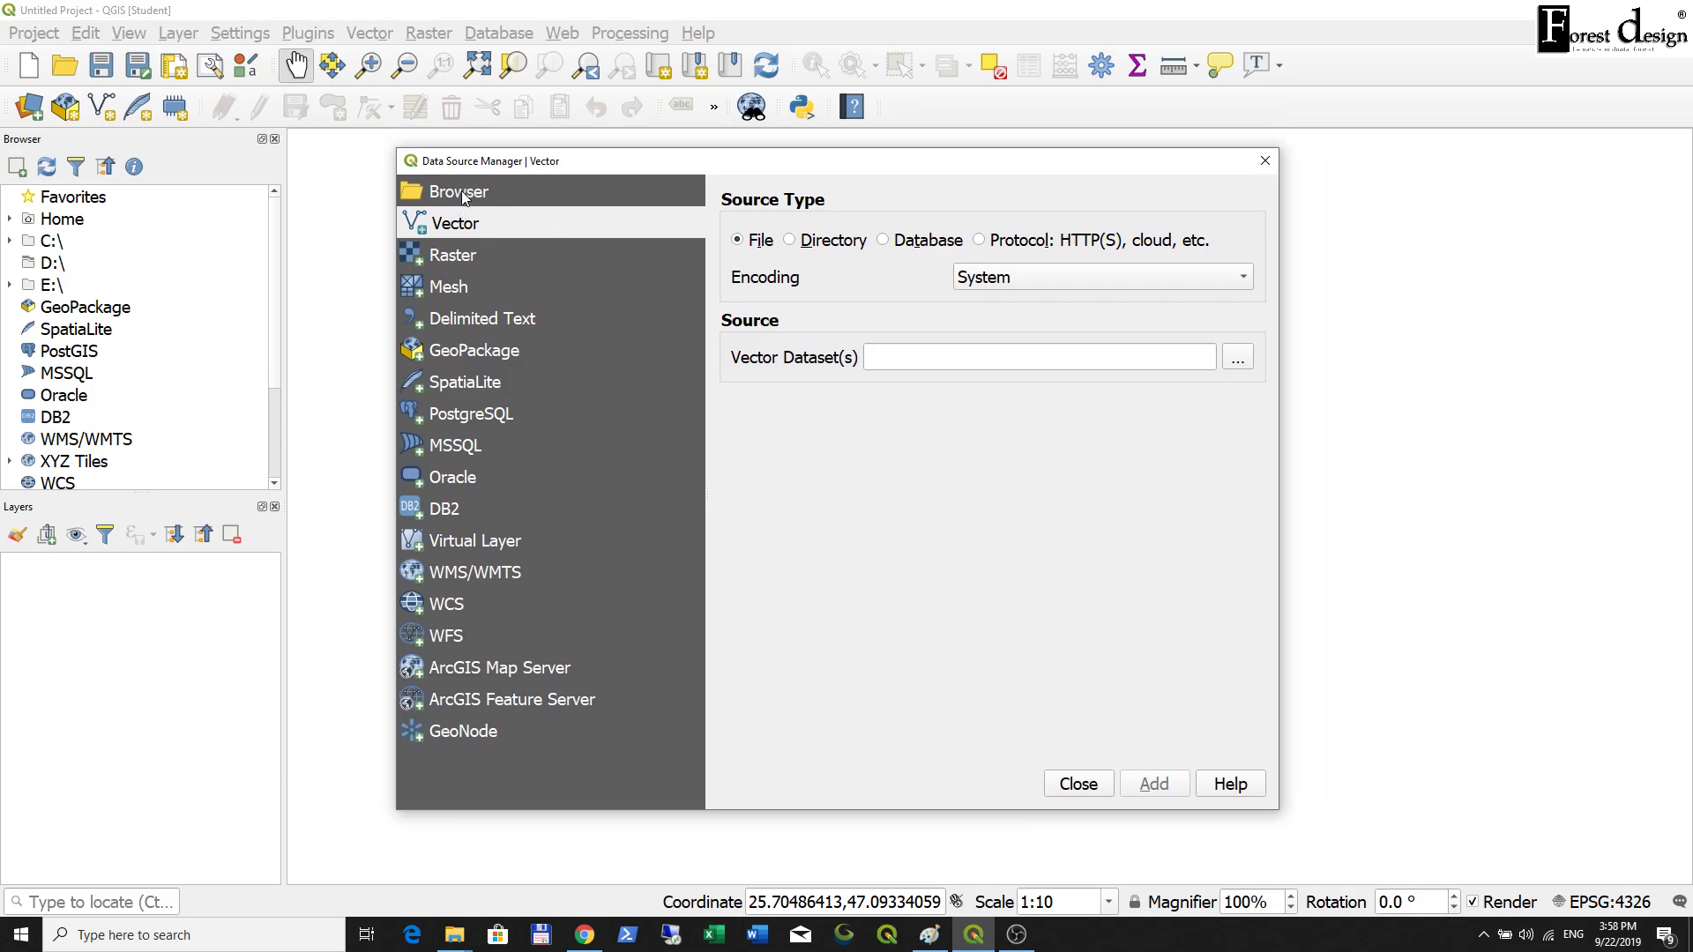
pyautogui.moveTo(589, 163)
pyautogui.mouseDown()
pyautogui.moveTo(623, 162)
pyautogui.moveTo(577, 165)
pyautogui.mouseUp()
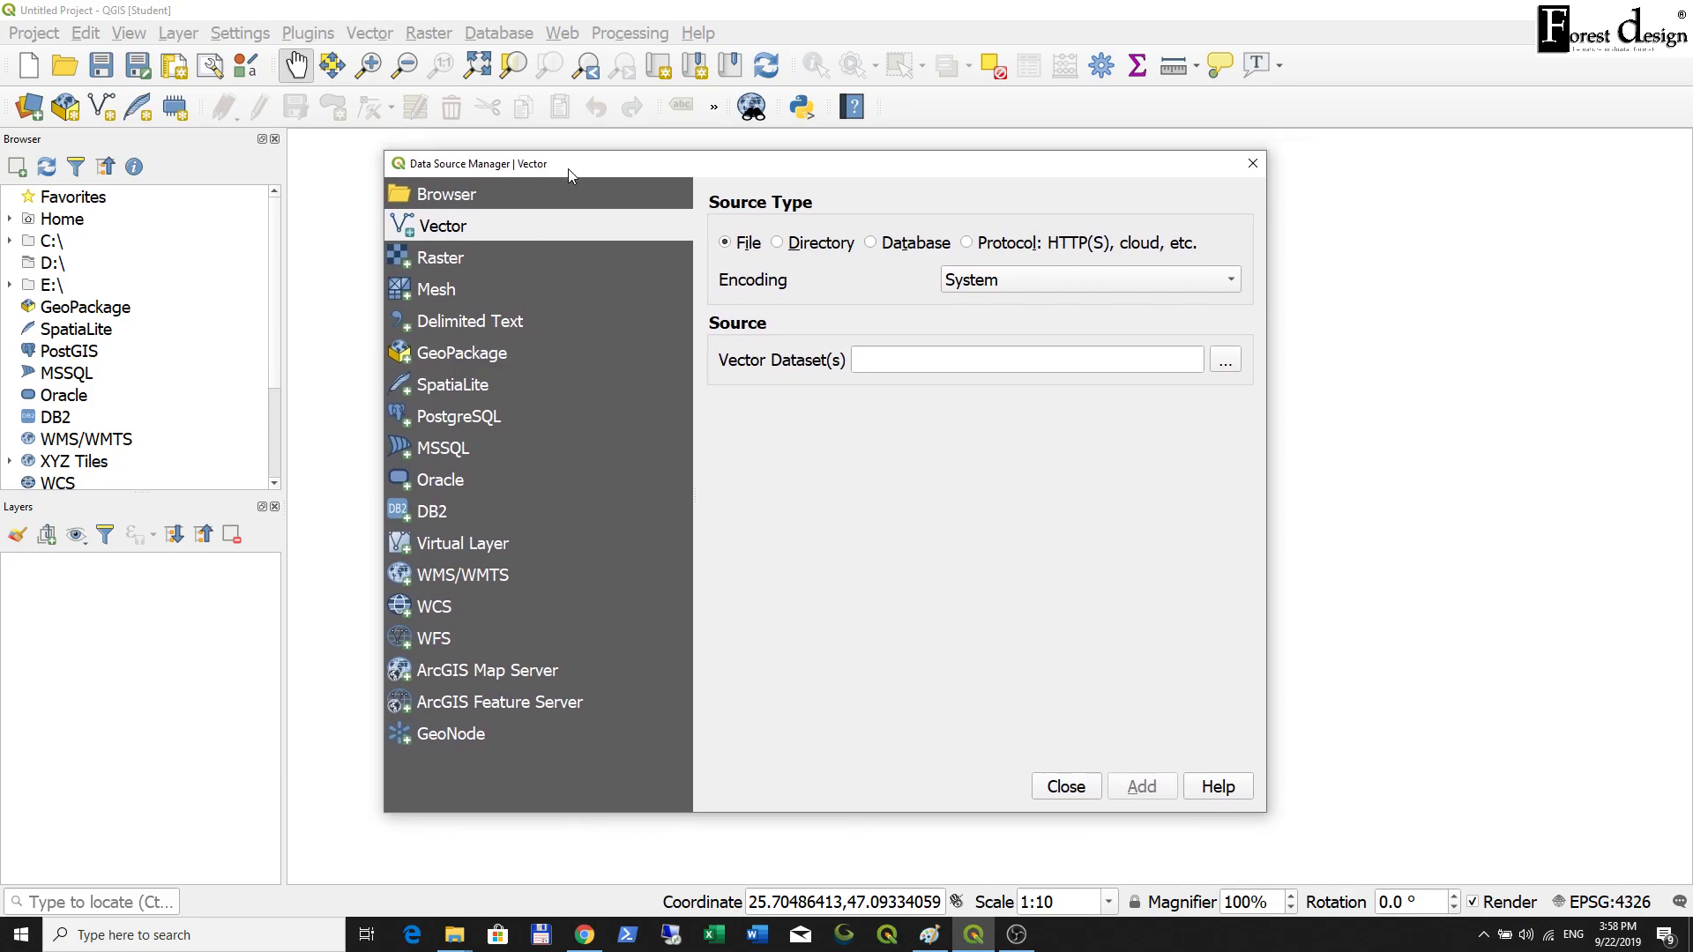
# Browse the file tree of the Data Source Manager to the folder E:\FDR\Nationale\Training RNP.
pyautogui.click(448, 201)
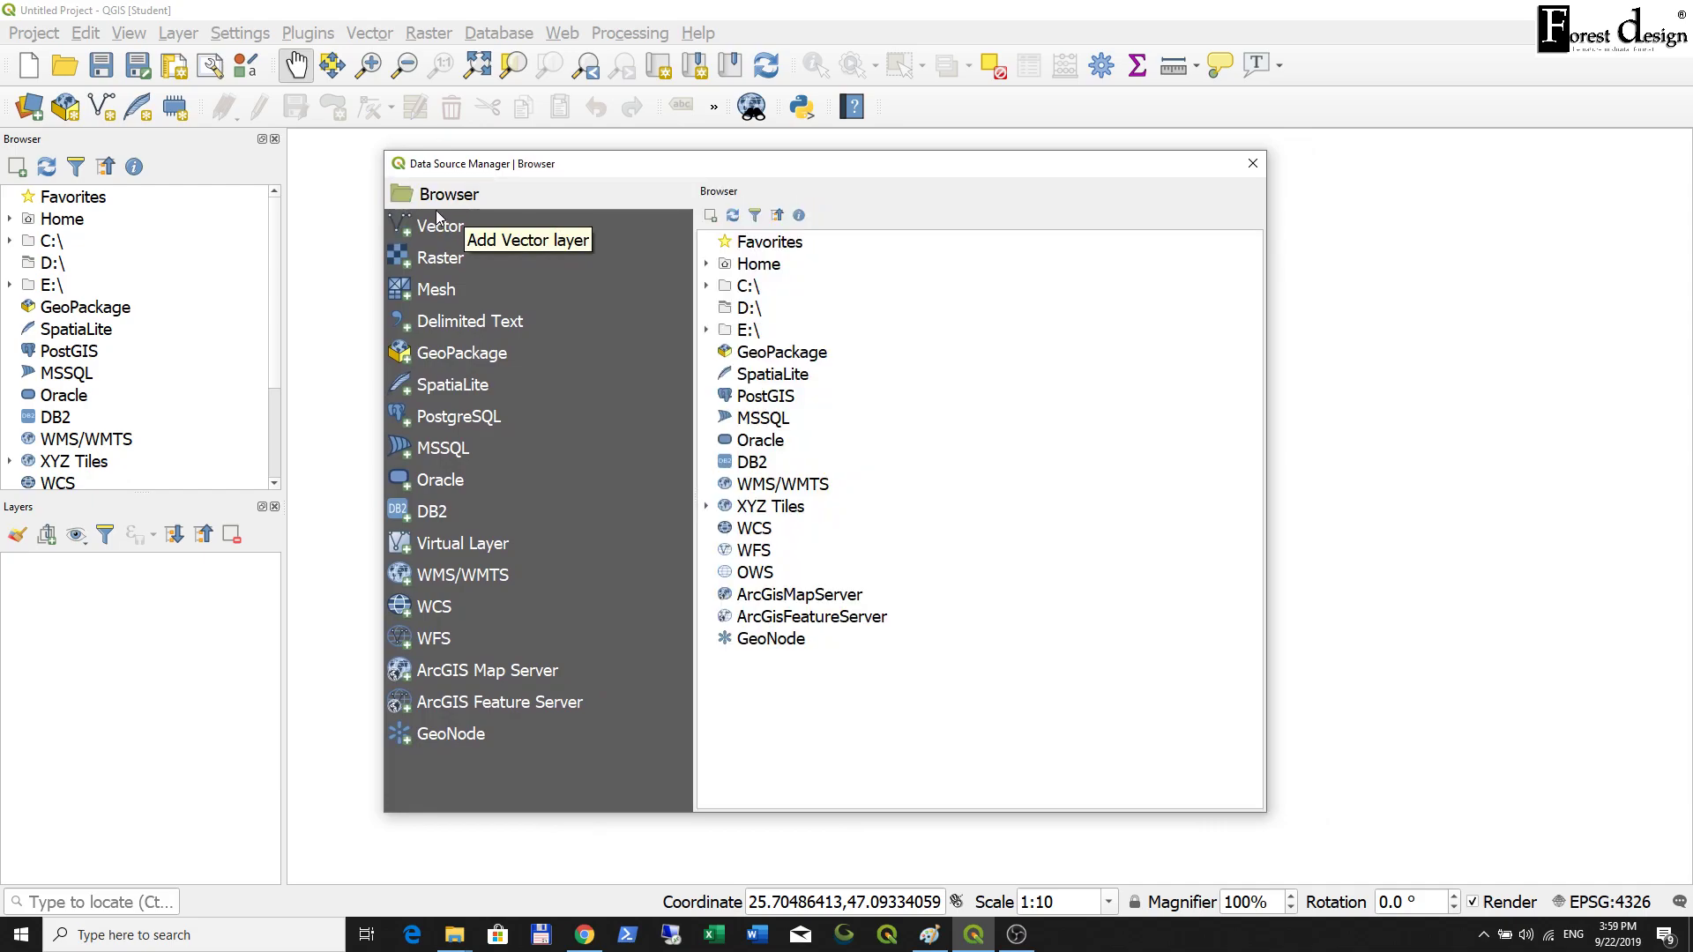
pyautogui.moveTo(565, 174); pyautogui.dragTo(595, 173)
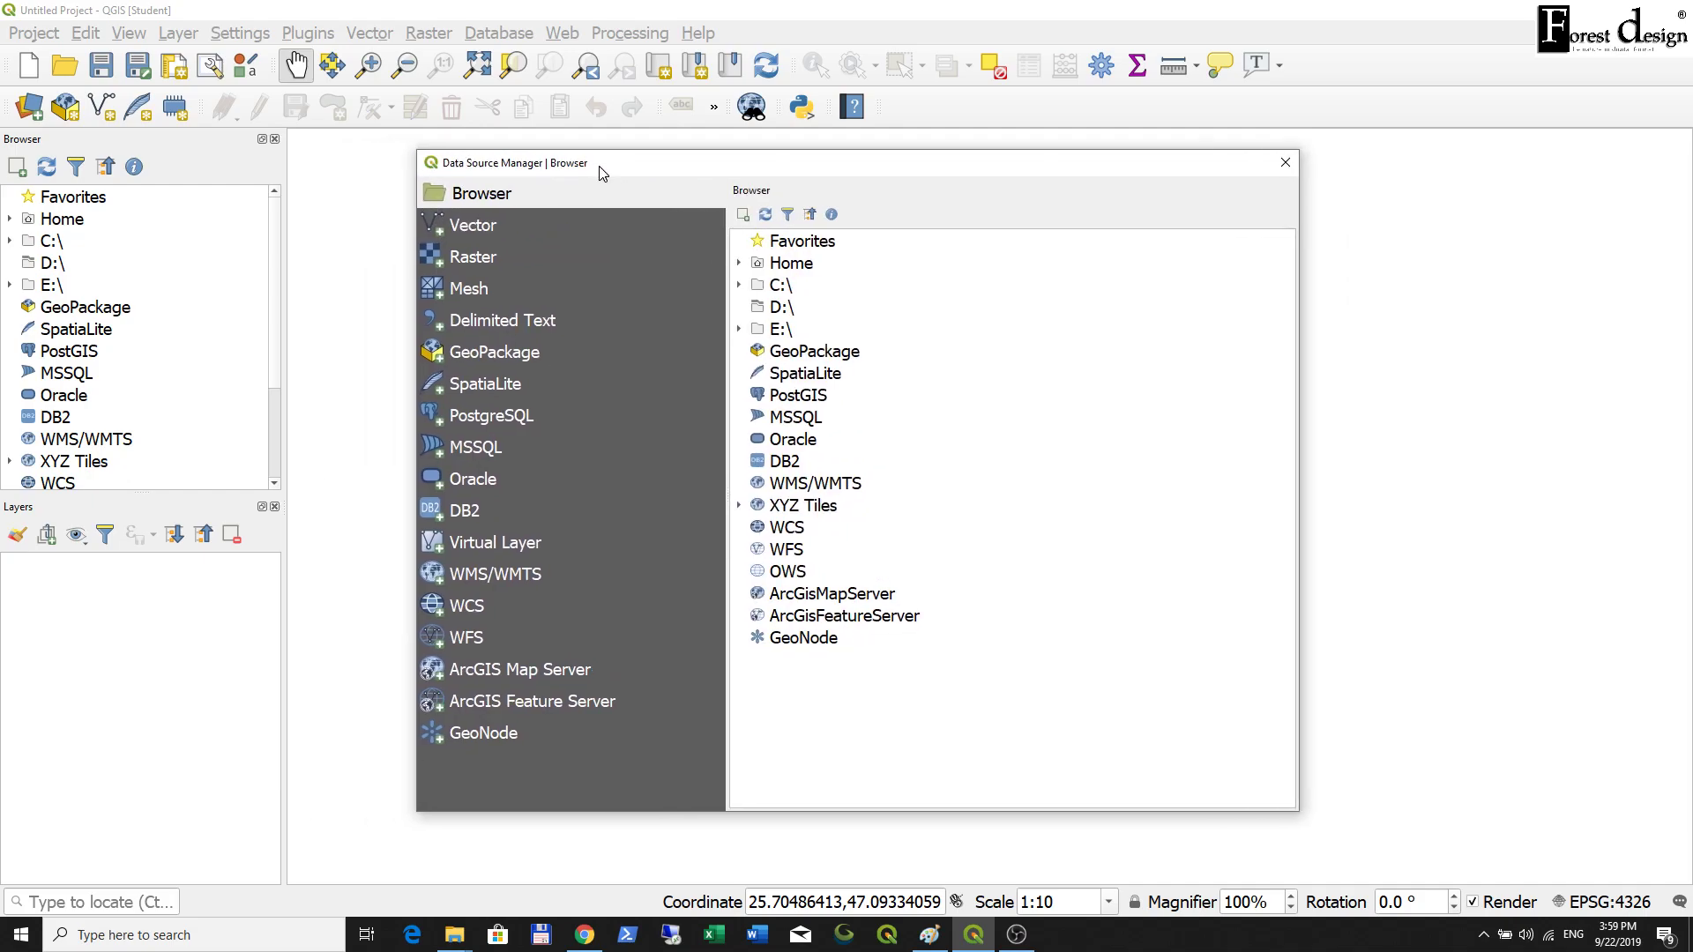
pyautogui.click(777, 309)
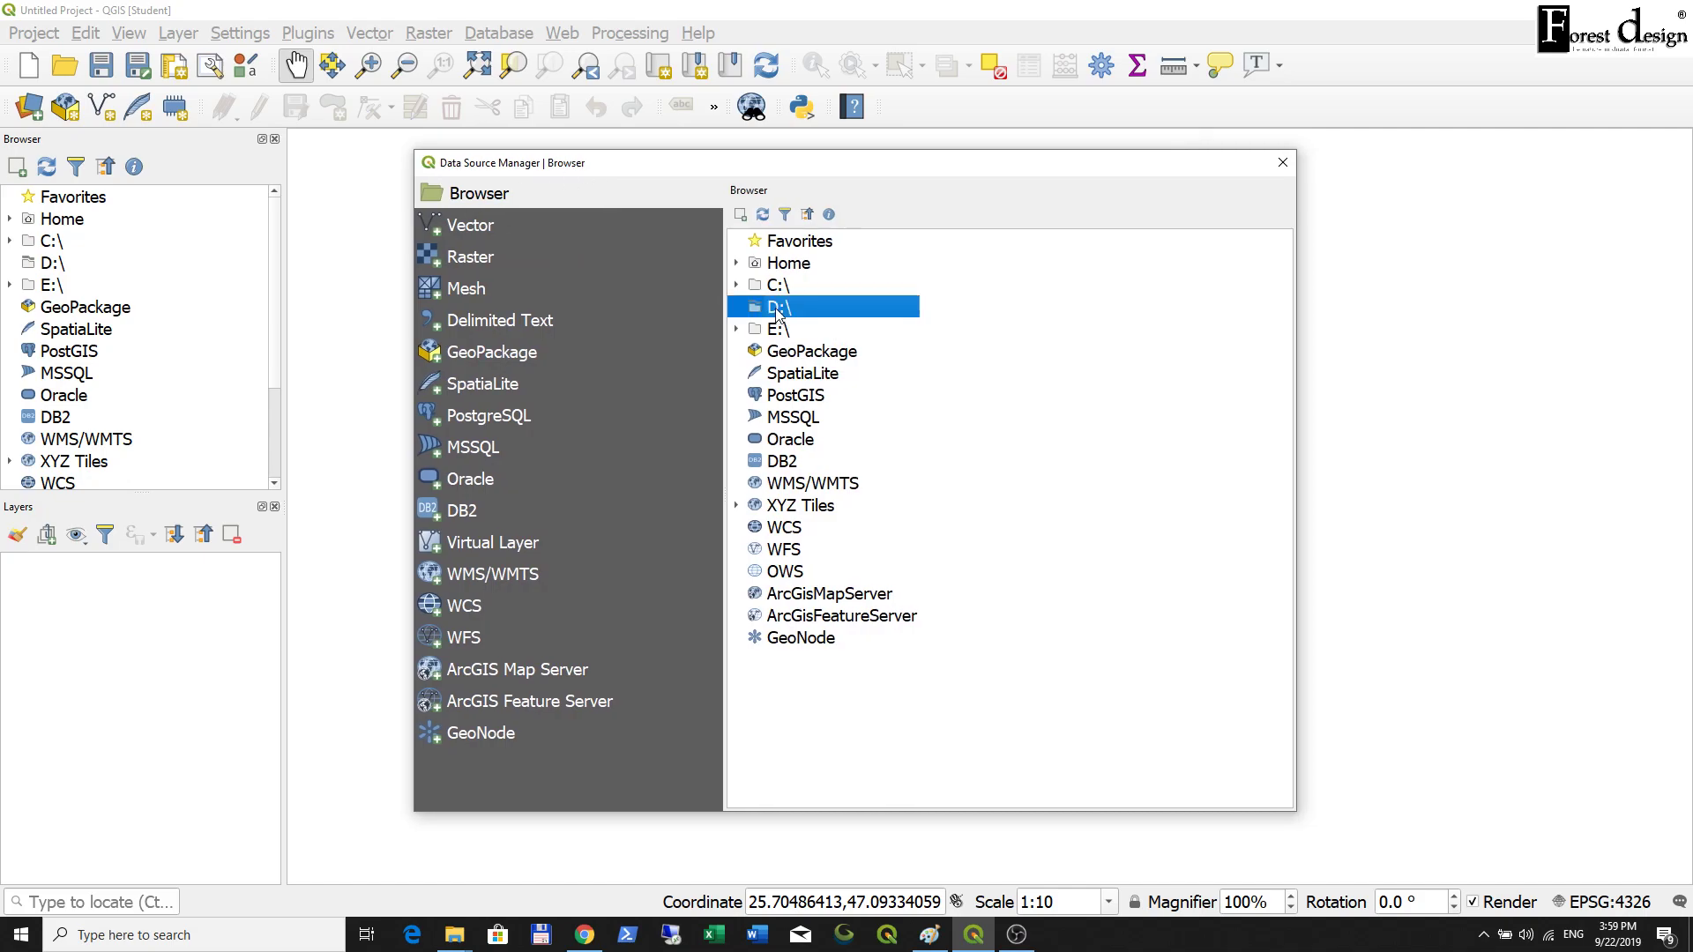
pyautogui.doubleClick(752, 332)
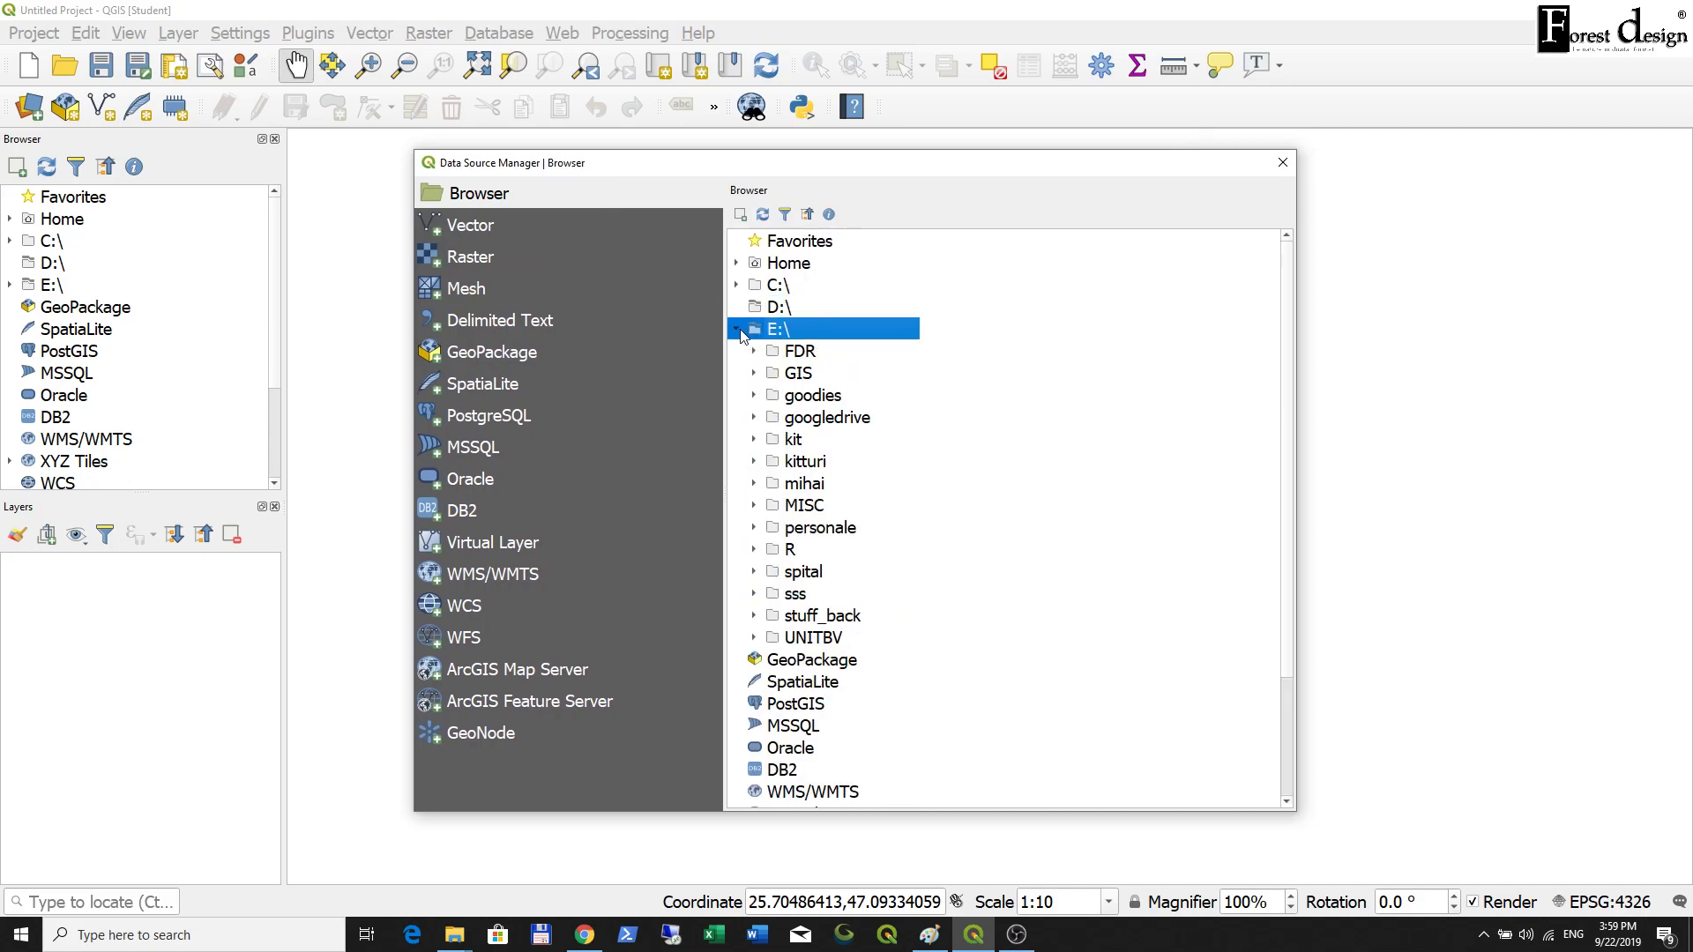
pyautogui.click(755, 352)
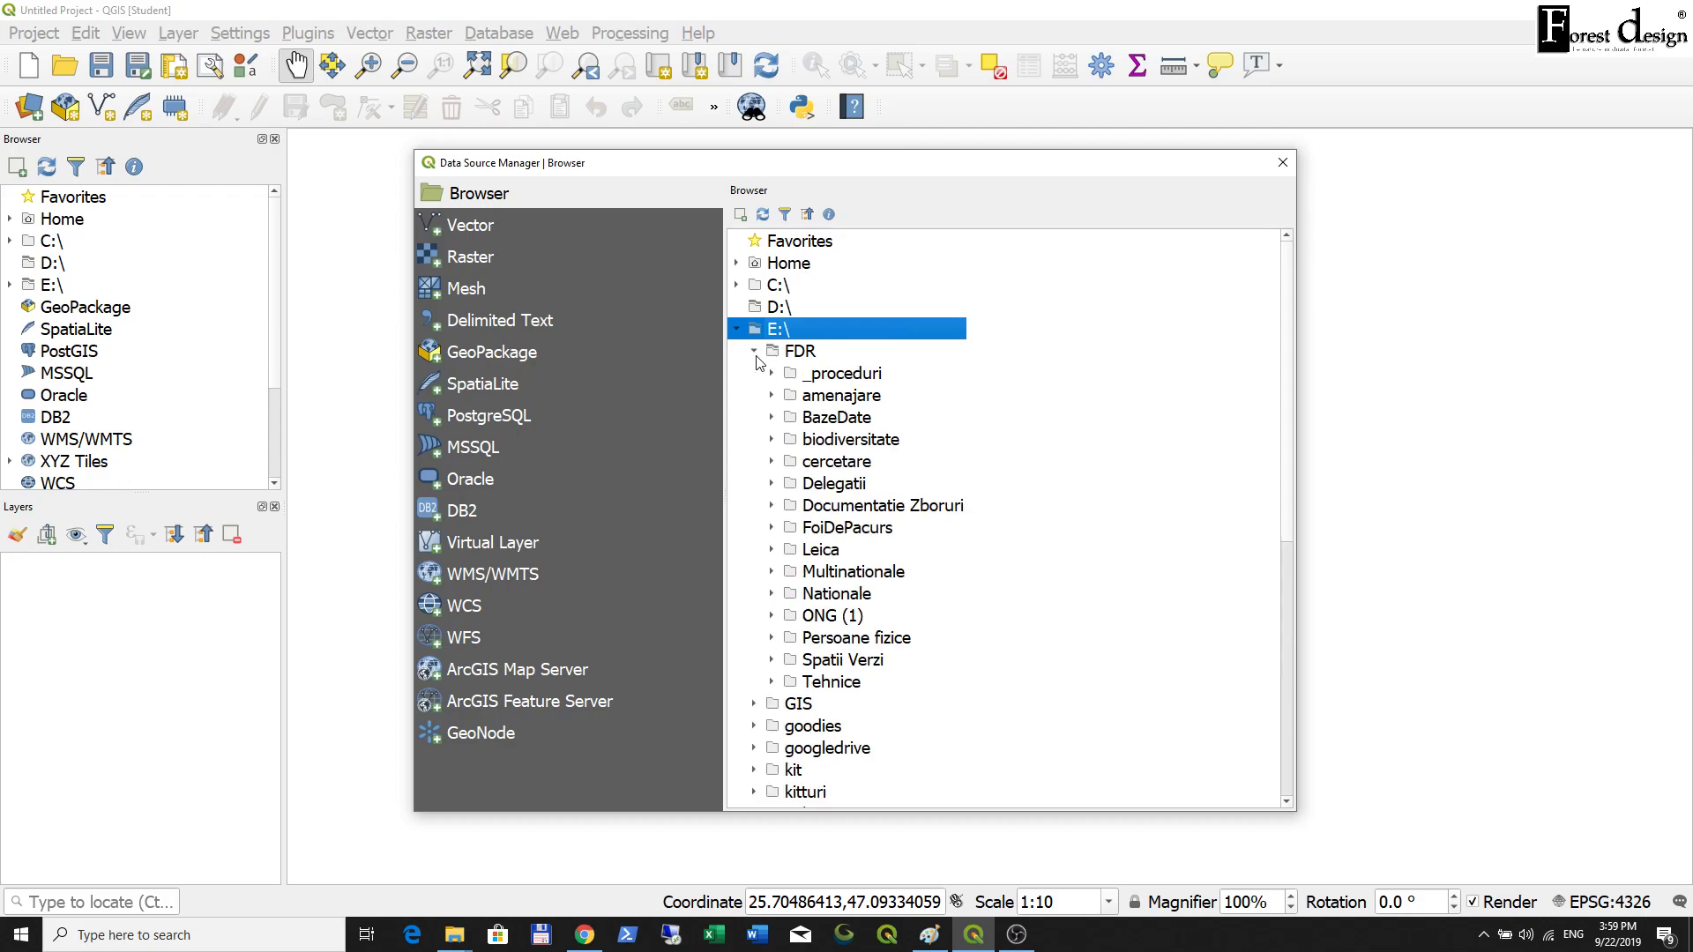
pyautogui.click(775, 593)
pyautogui.click(789, 748)
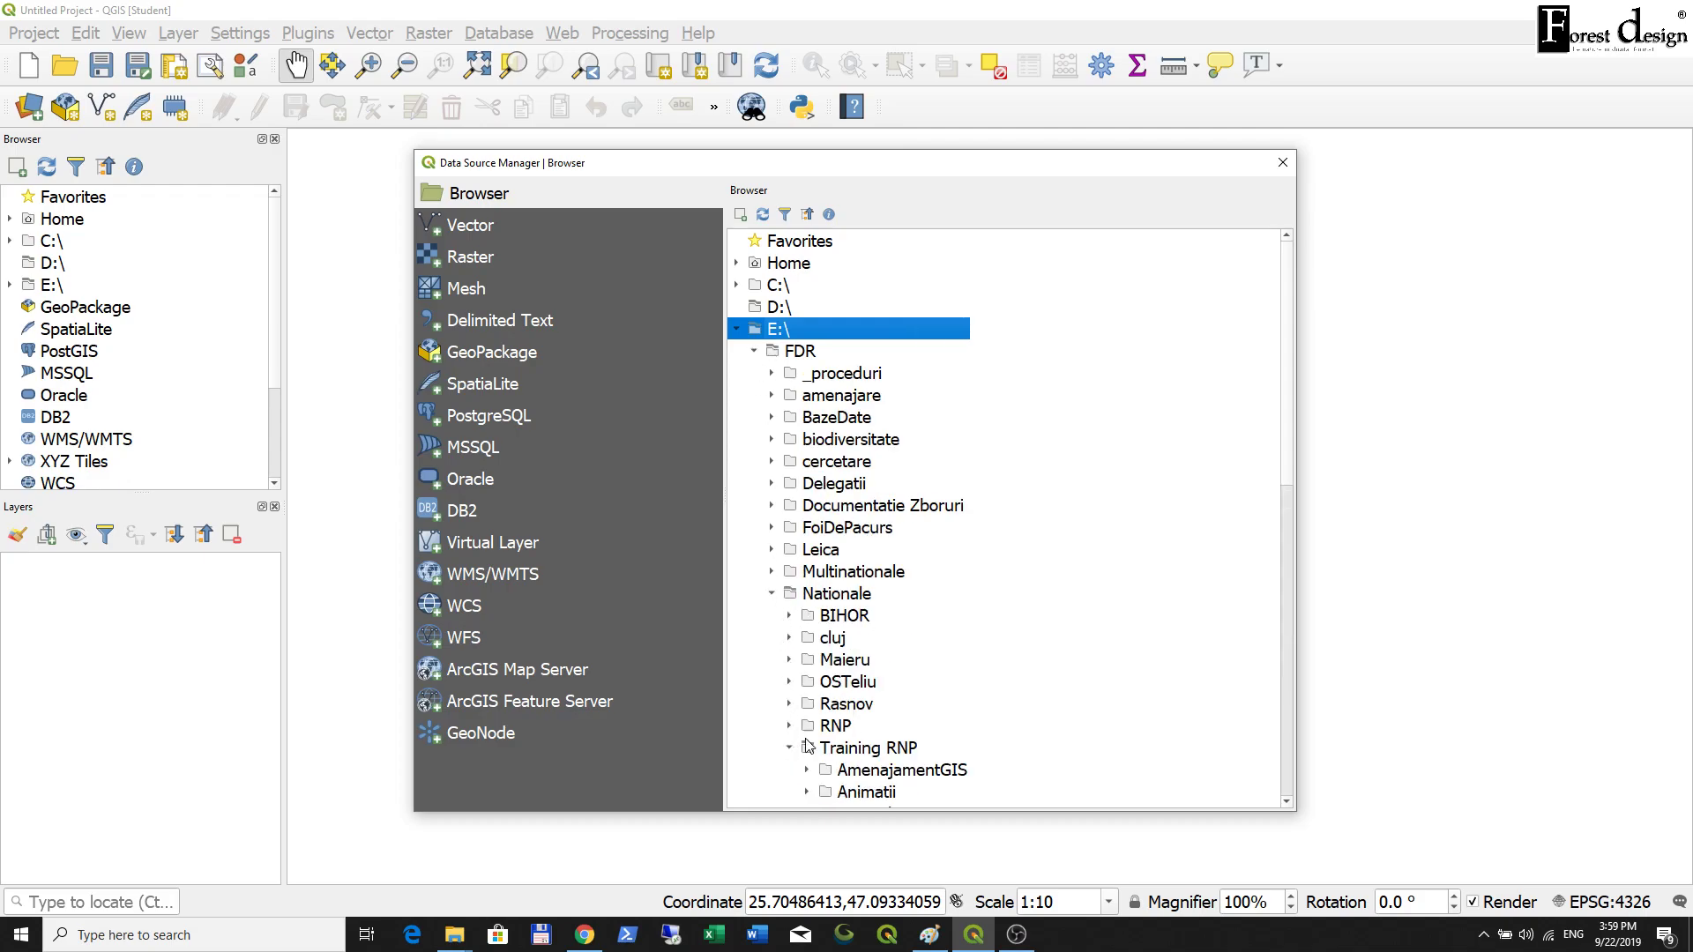
# Expand the ExempleDate folder and its vector subfolder to list the shapefiles.
pyautogui.scroll(-1, 829, 736)
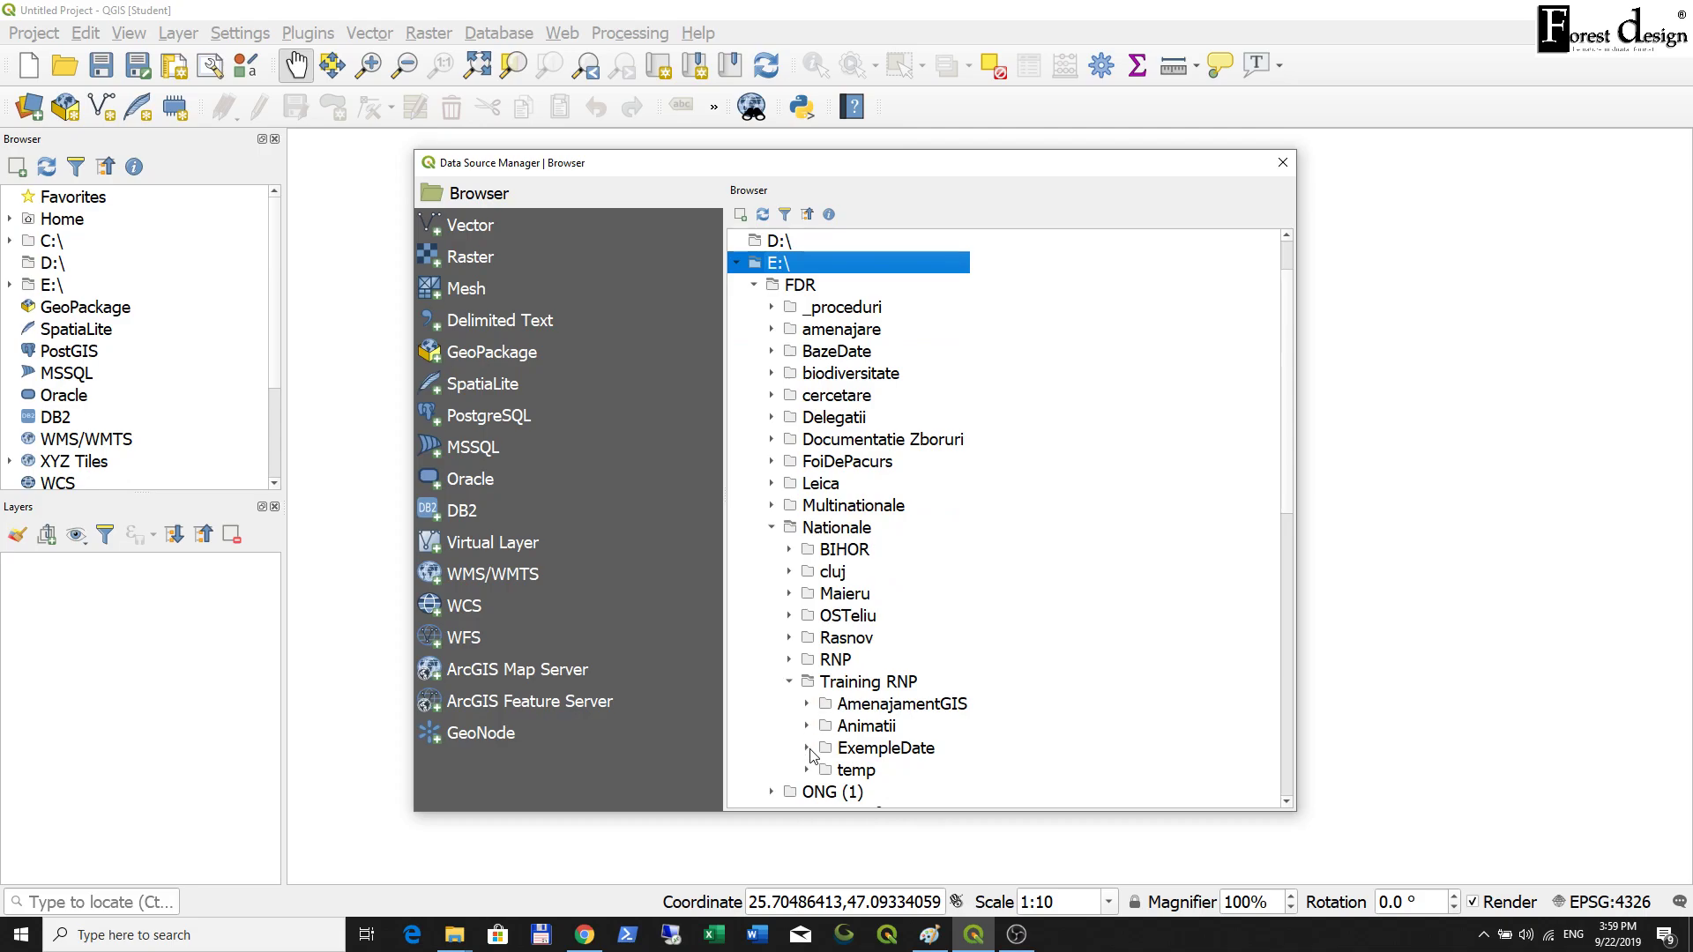
pyautogui.click(809, 751)
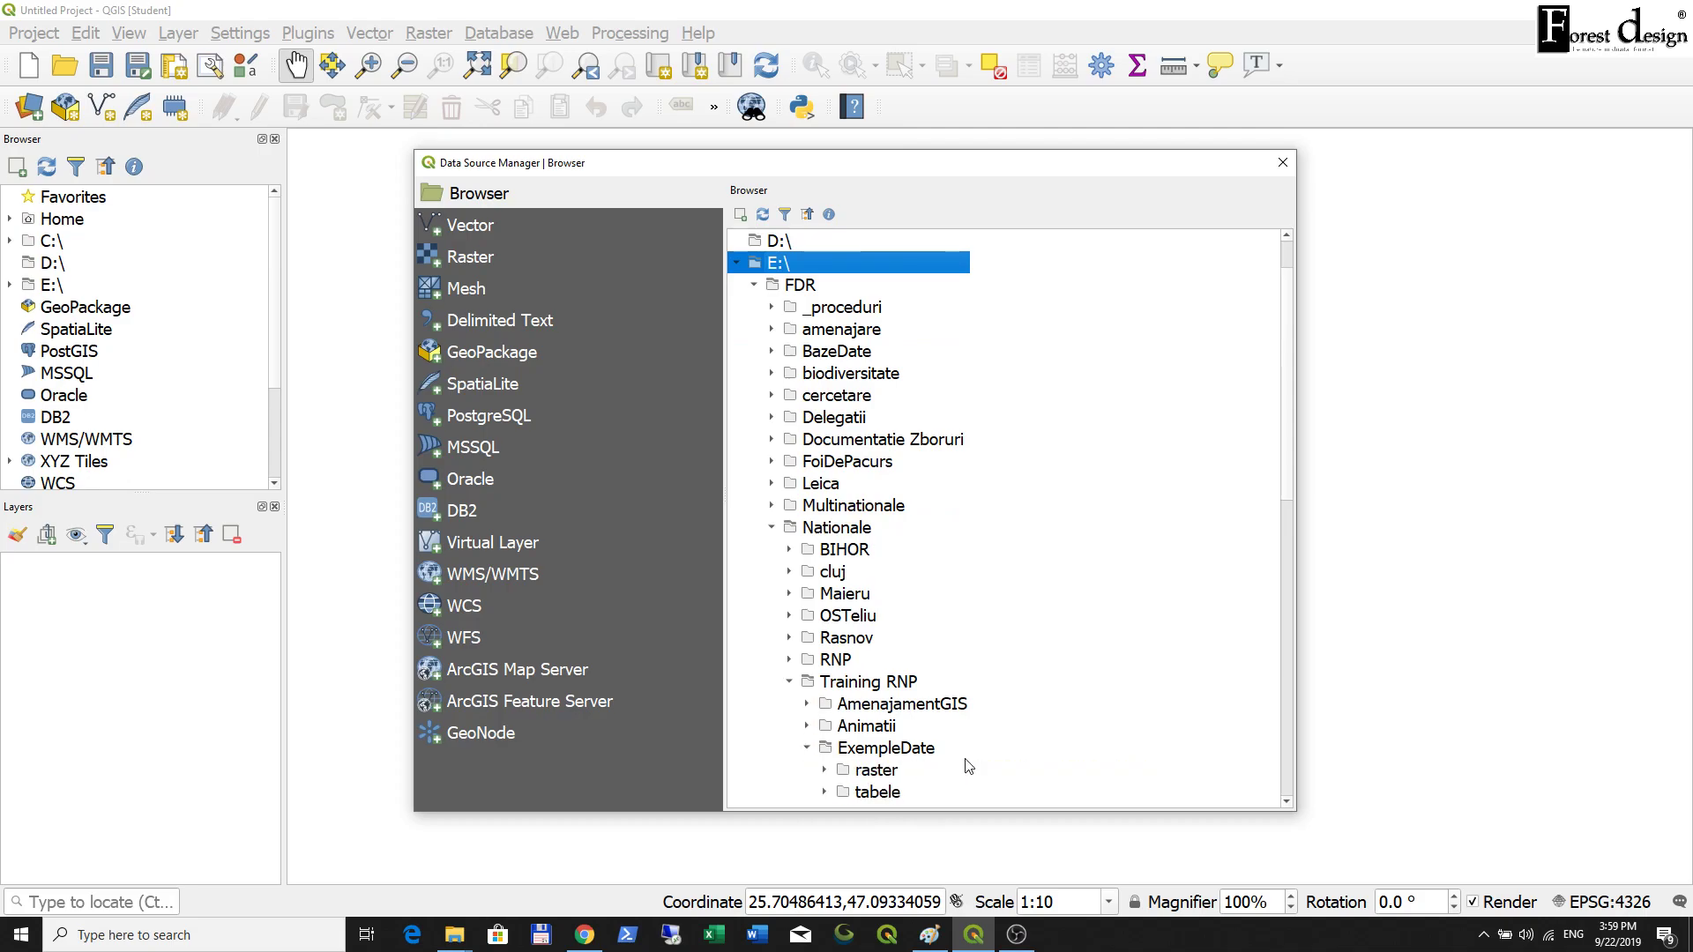
pyautogui.scroll(-2, 969, 766)
pyautogui.click(826, 683)
pyautogui.scroll(-1, 969, 690)
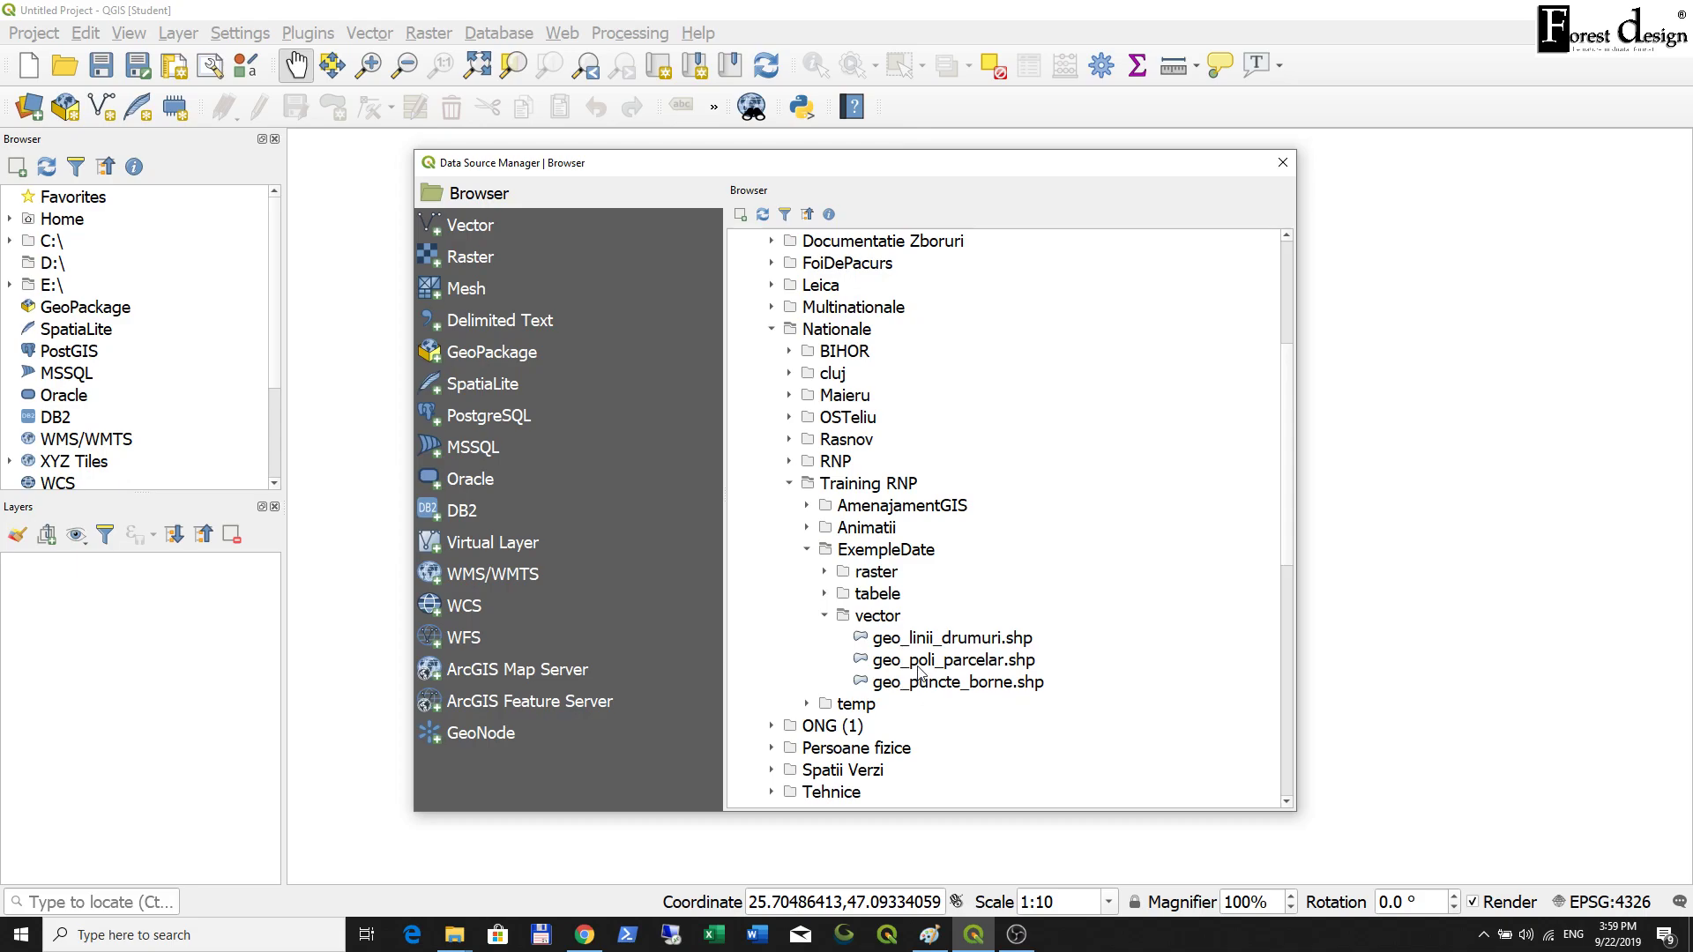
# Add geo_linii_drumuri.shp, geo_poli_parcelar.shp and geo_puncte_borne.shp to the project and close the Data Source Manager.
pyautogui.moveTo(964, 168); pyautogui.dragTo(1058, 151)
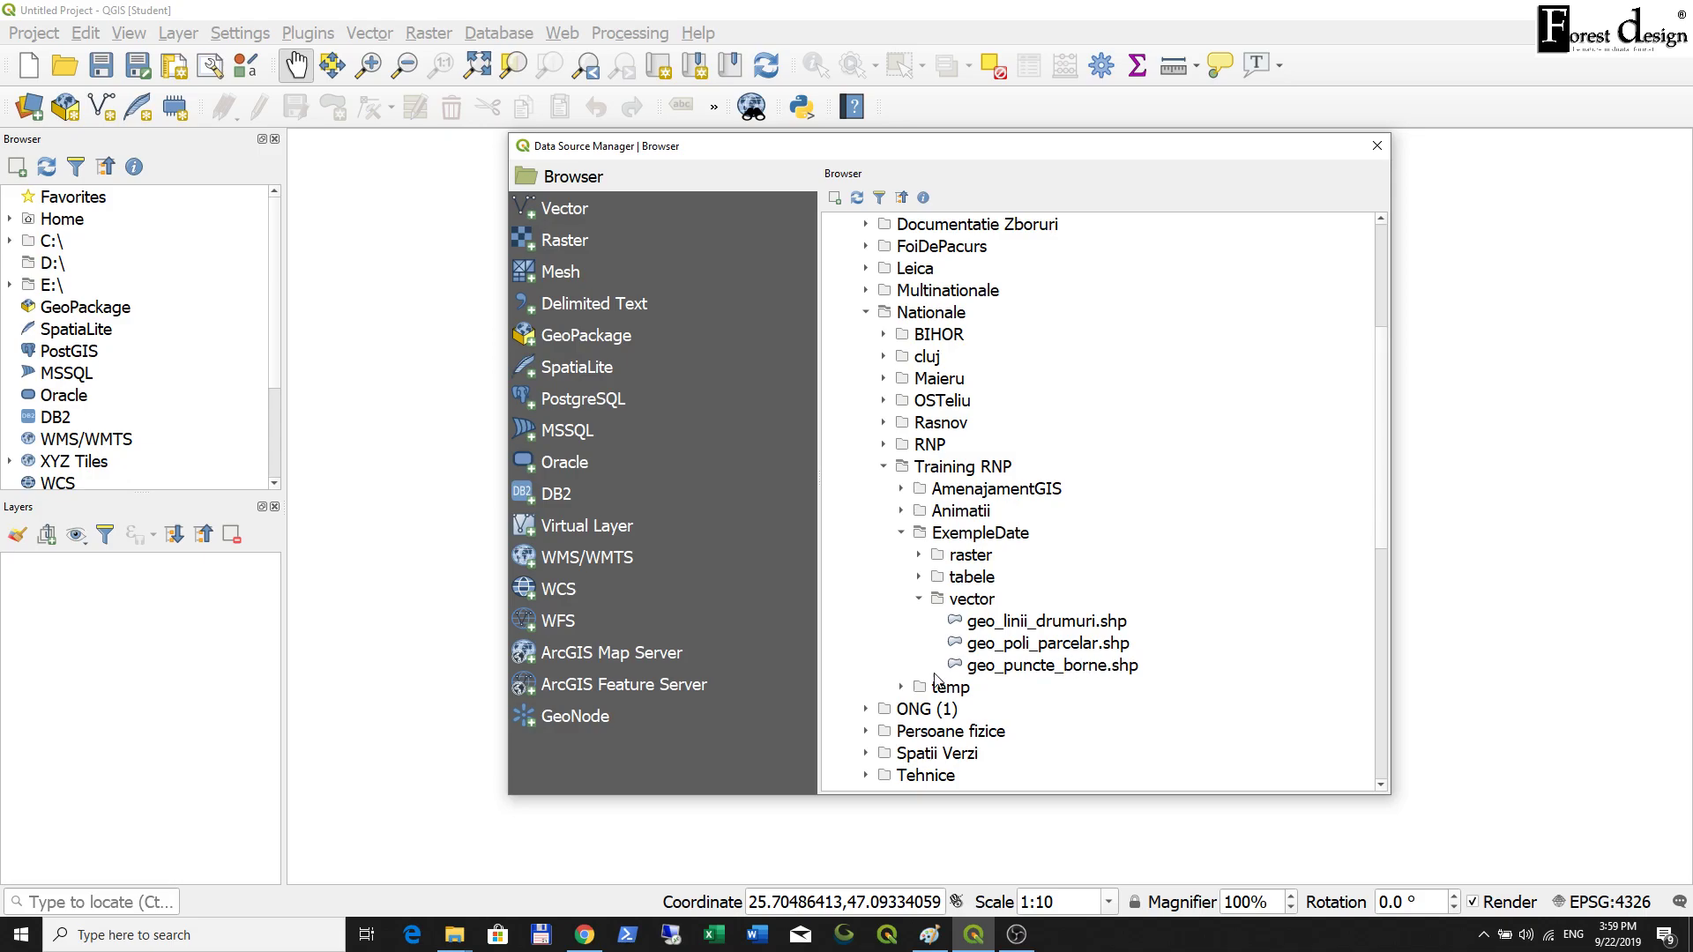
pyautogui.doubleClick(1034, 622)
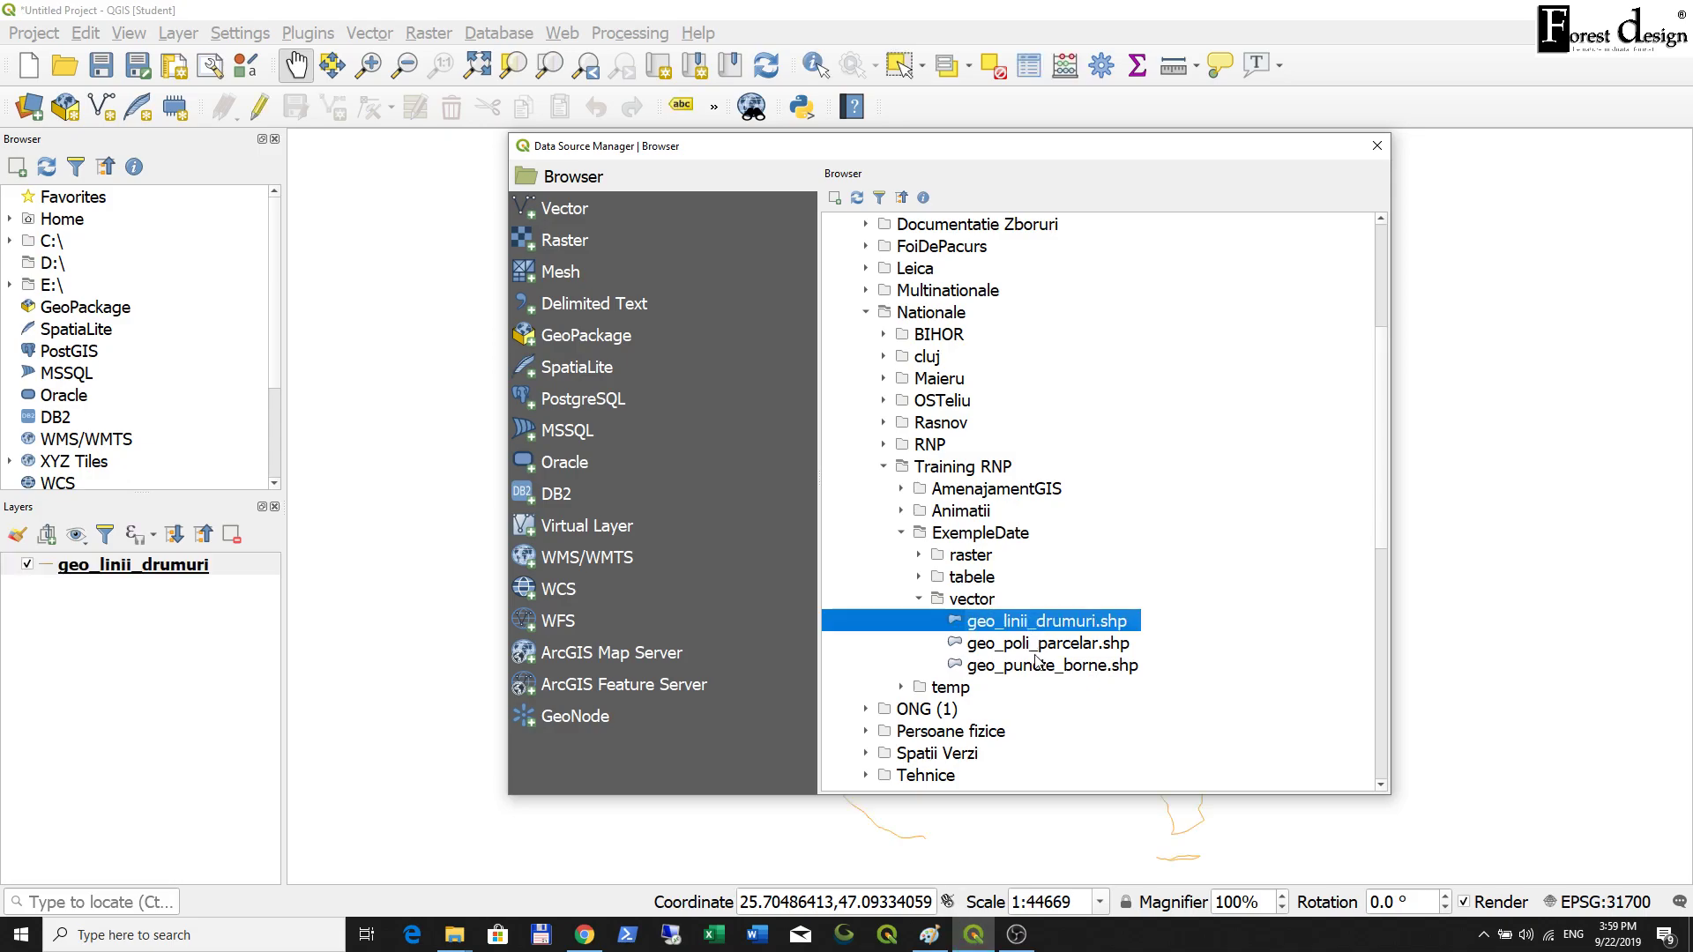
pyautogui.doubleClick(1038, 645)
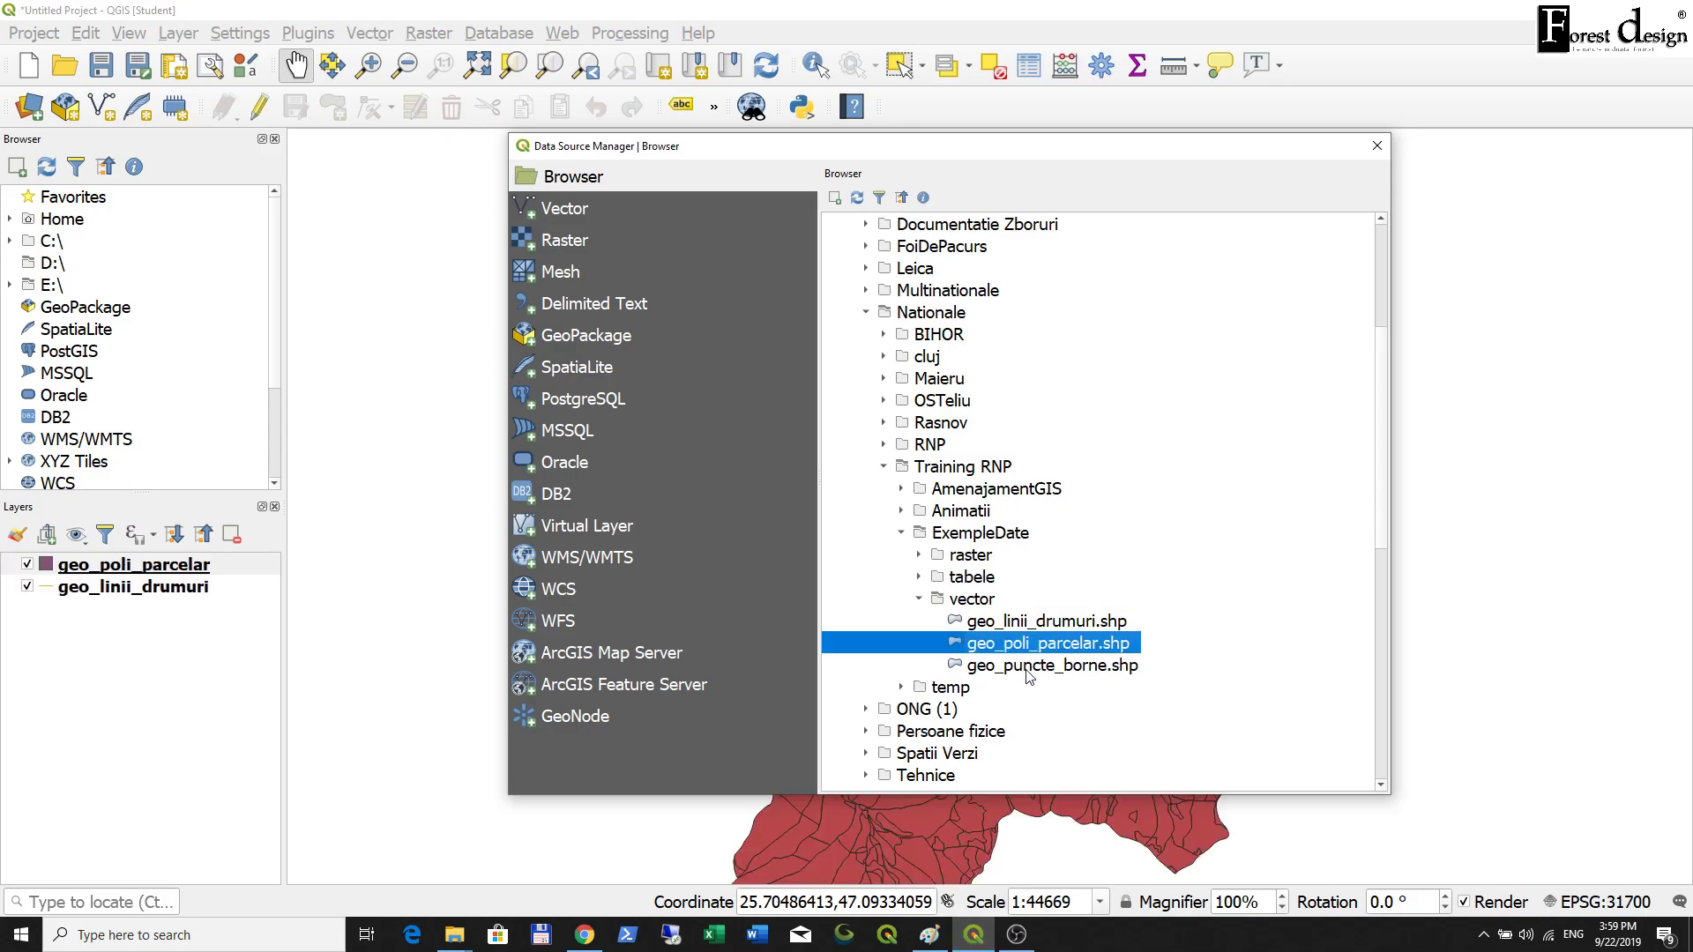
pyautogui.doubleClick(1028, 668)
pyautogui.moveTo(1030, 153); pyautogui.dragTo(1283, 140)
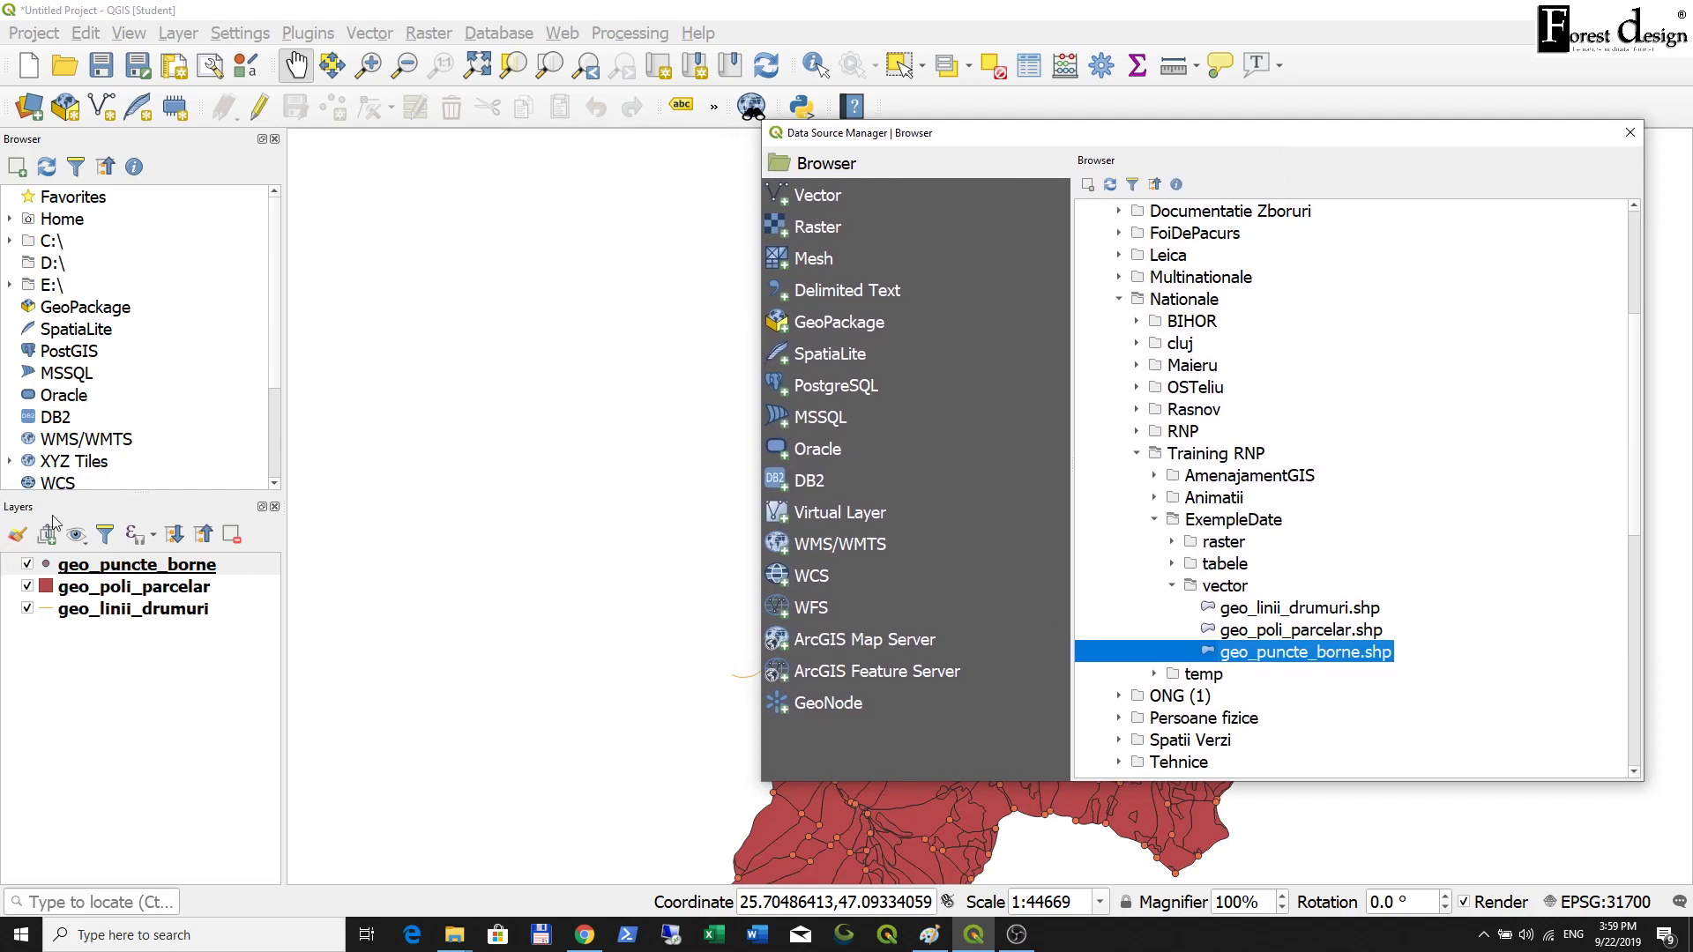
pyautogui.moveTo(1385, 147); pyautogui.dragTo(1038, 175)
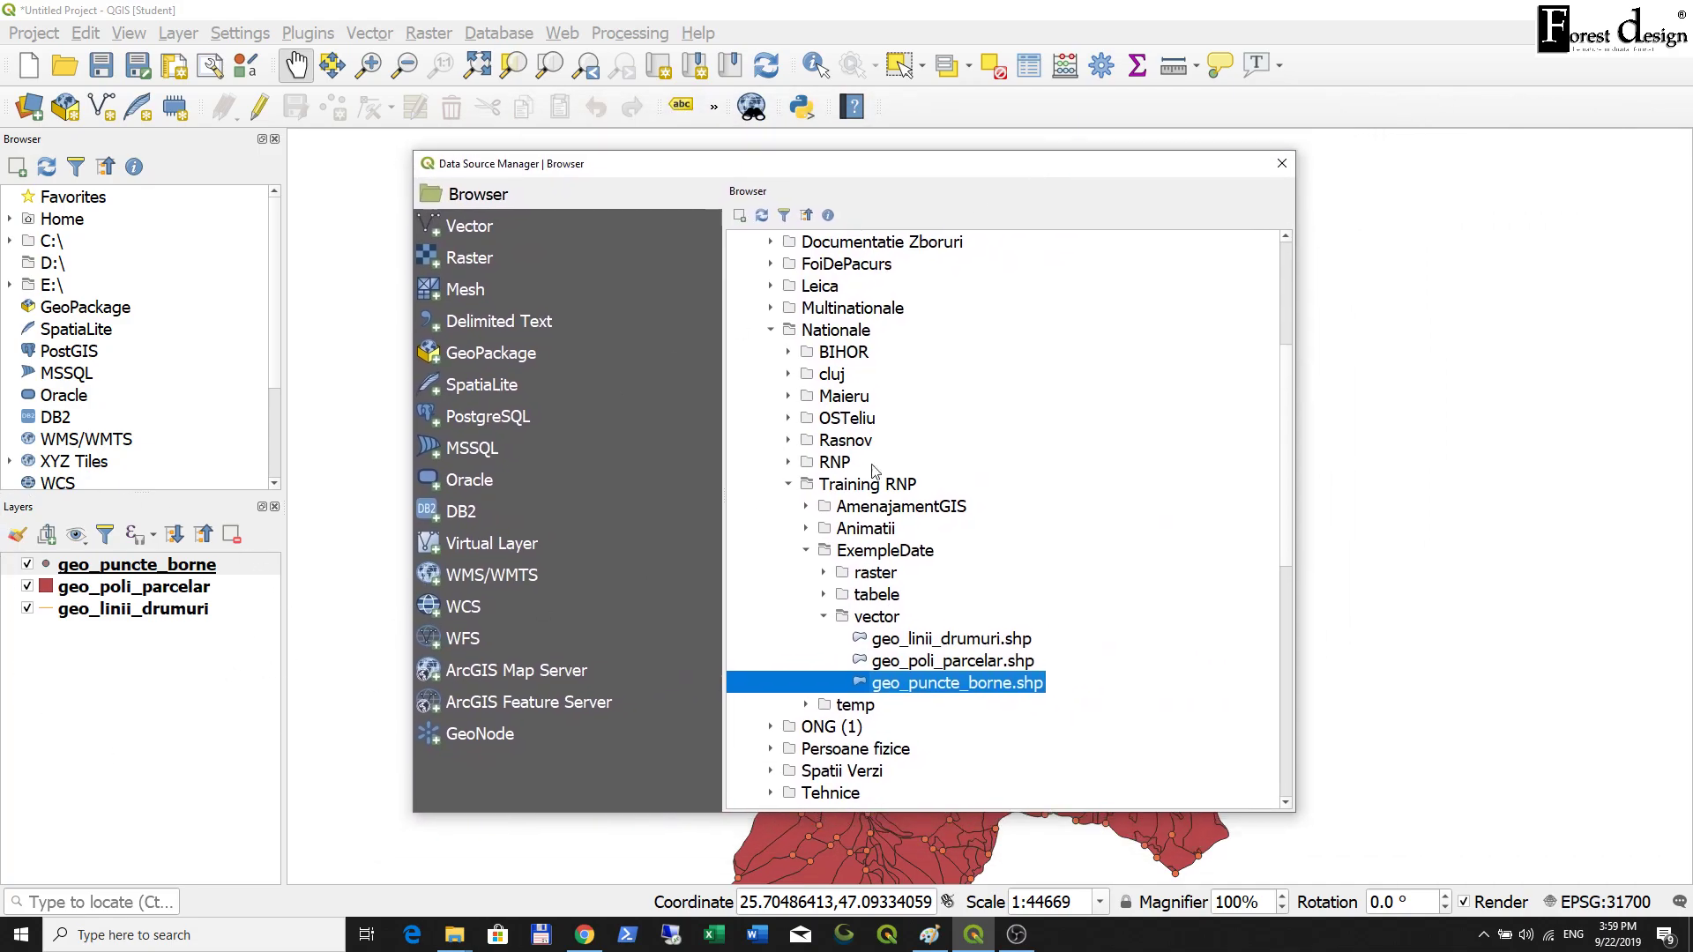
pyautogui.click(1281, 170)
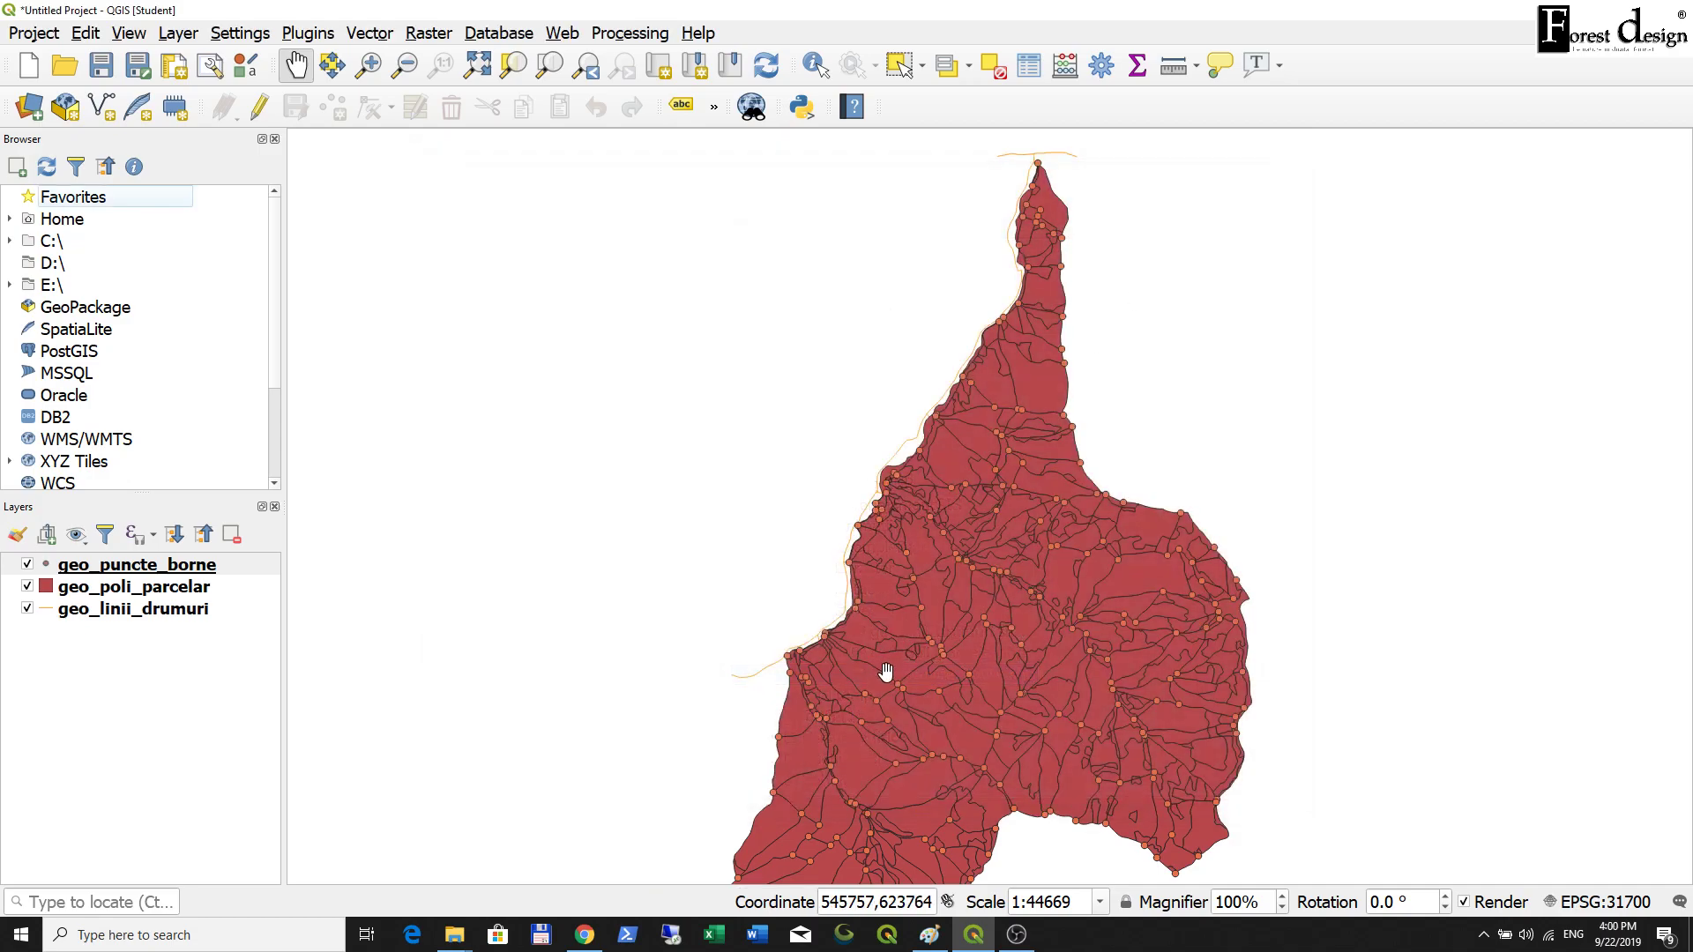
# Examine the loaded road, parcel and boundary-marker layers across the whole map extent.
pyautogui.scroll(-1, 885, 673)
pyautogui.scroll(1, 953, 657)
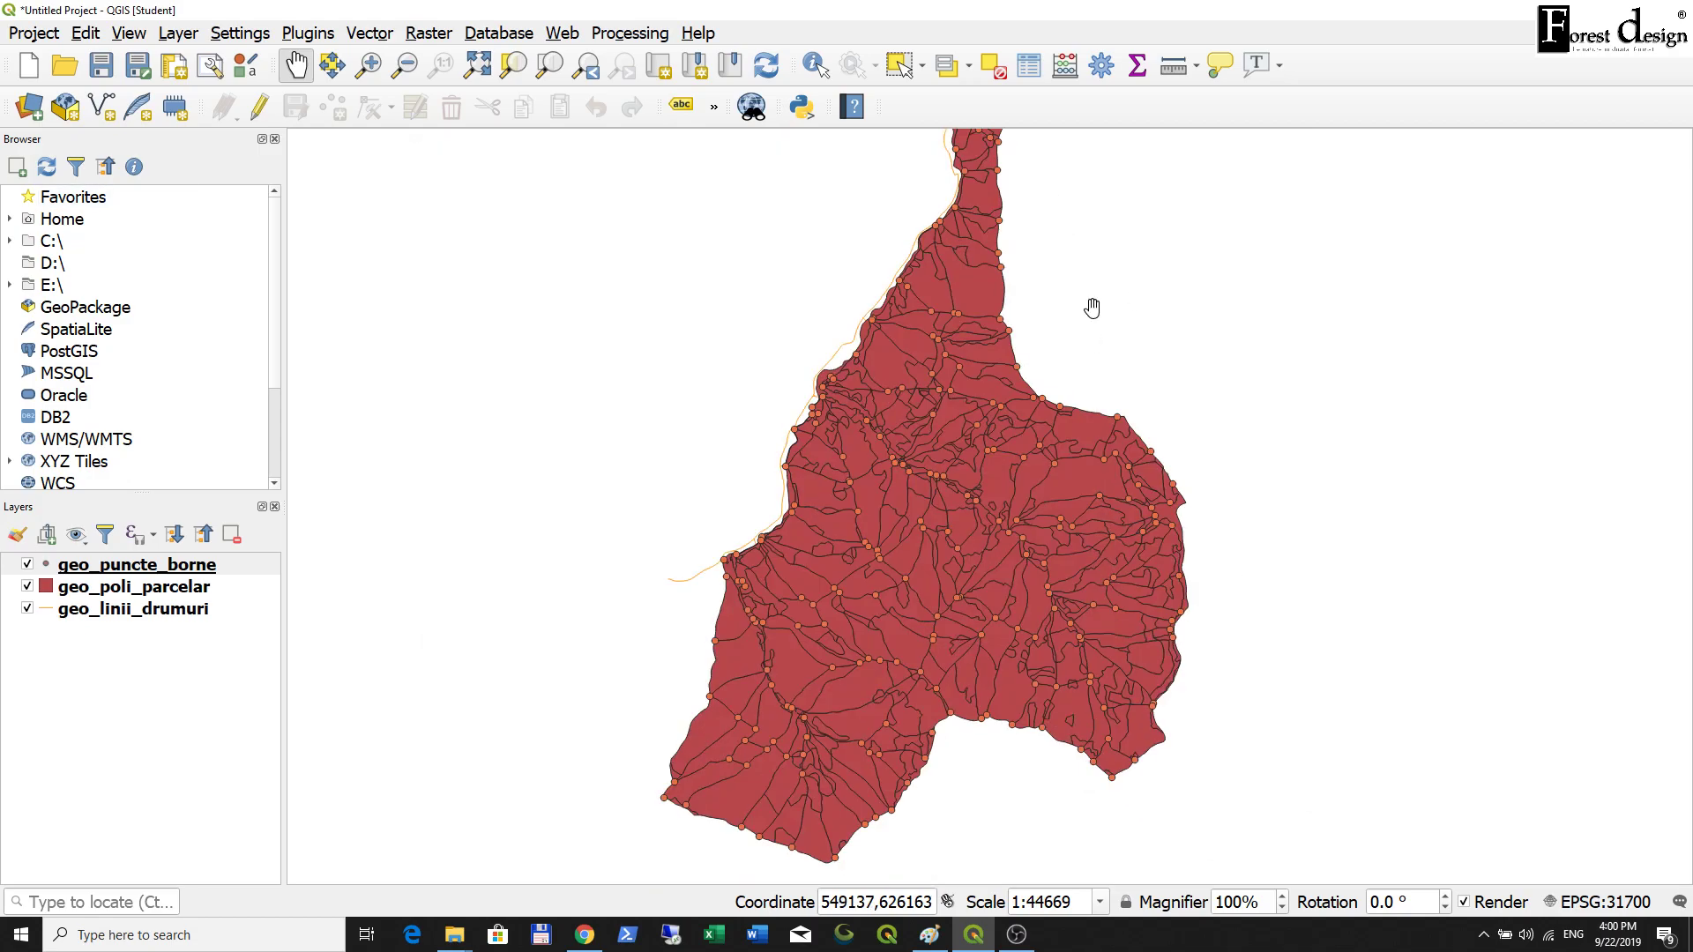
pyautogui.scroll(1, 980, 594)
pyautogui.scroll(-1, 979, 594)
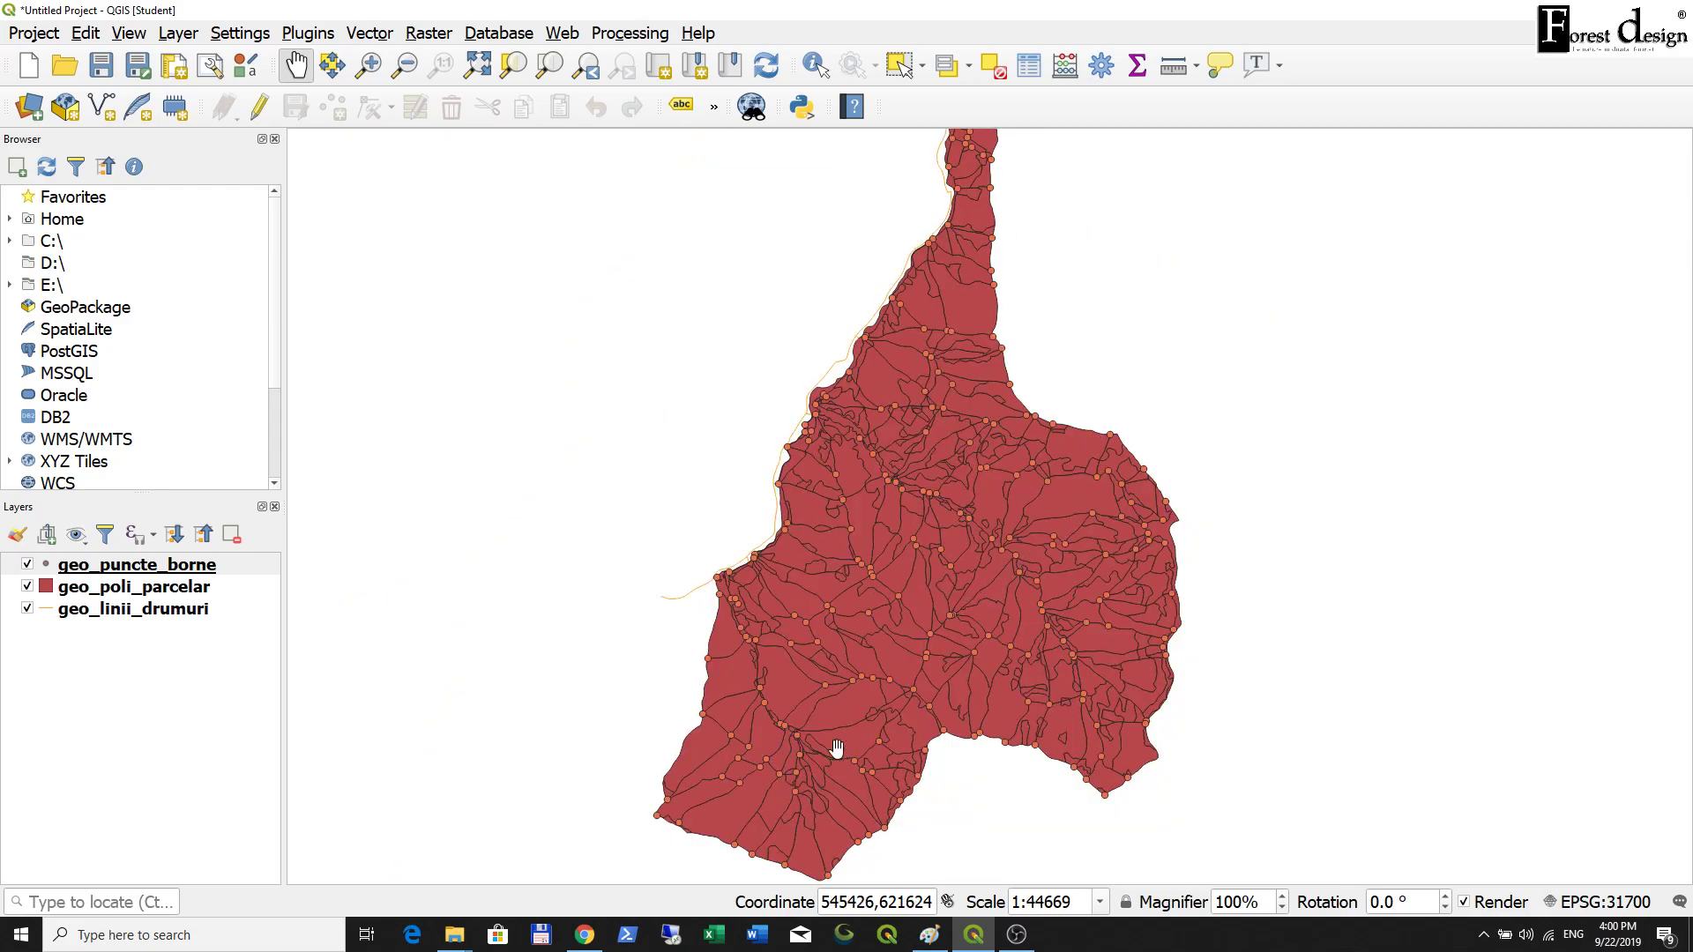
pyautogui.scroll(1, 955, 607)
pyautogui.scroll(-2, 955, 606)
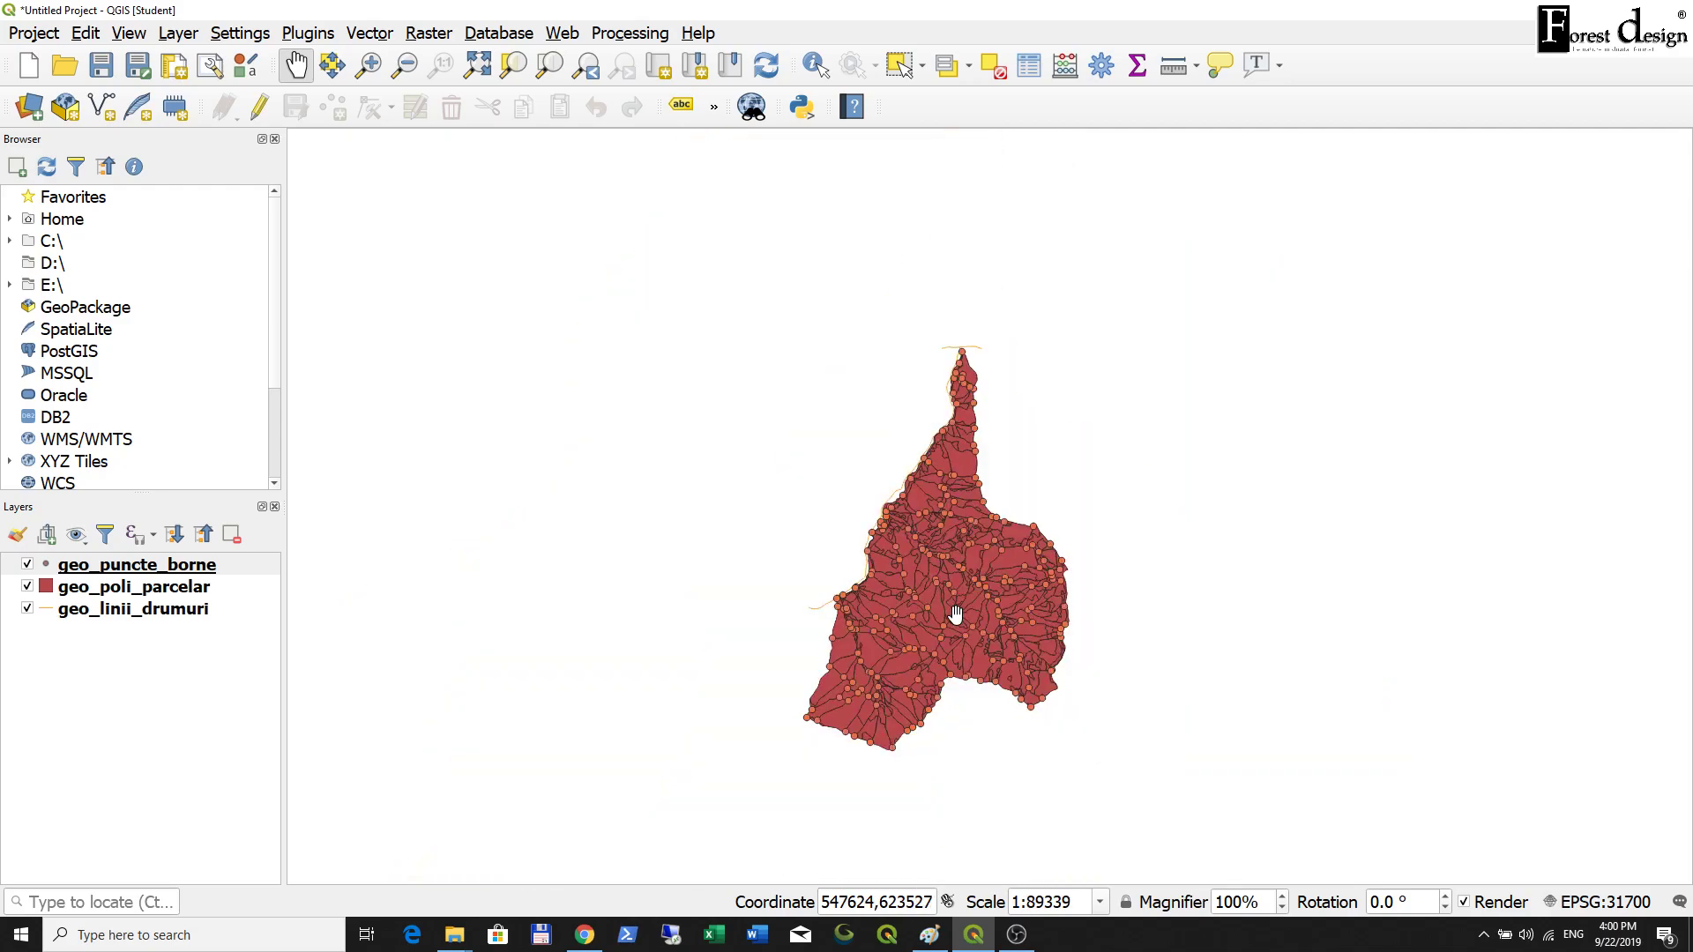
pyautogui.scroll(1, 908, 624)
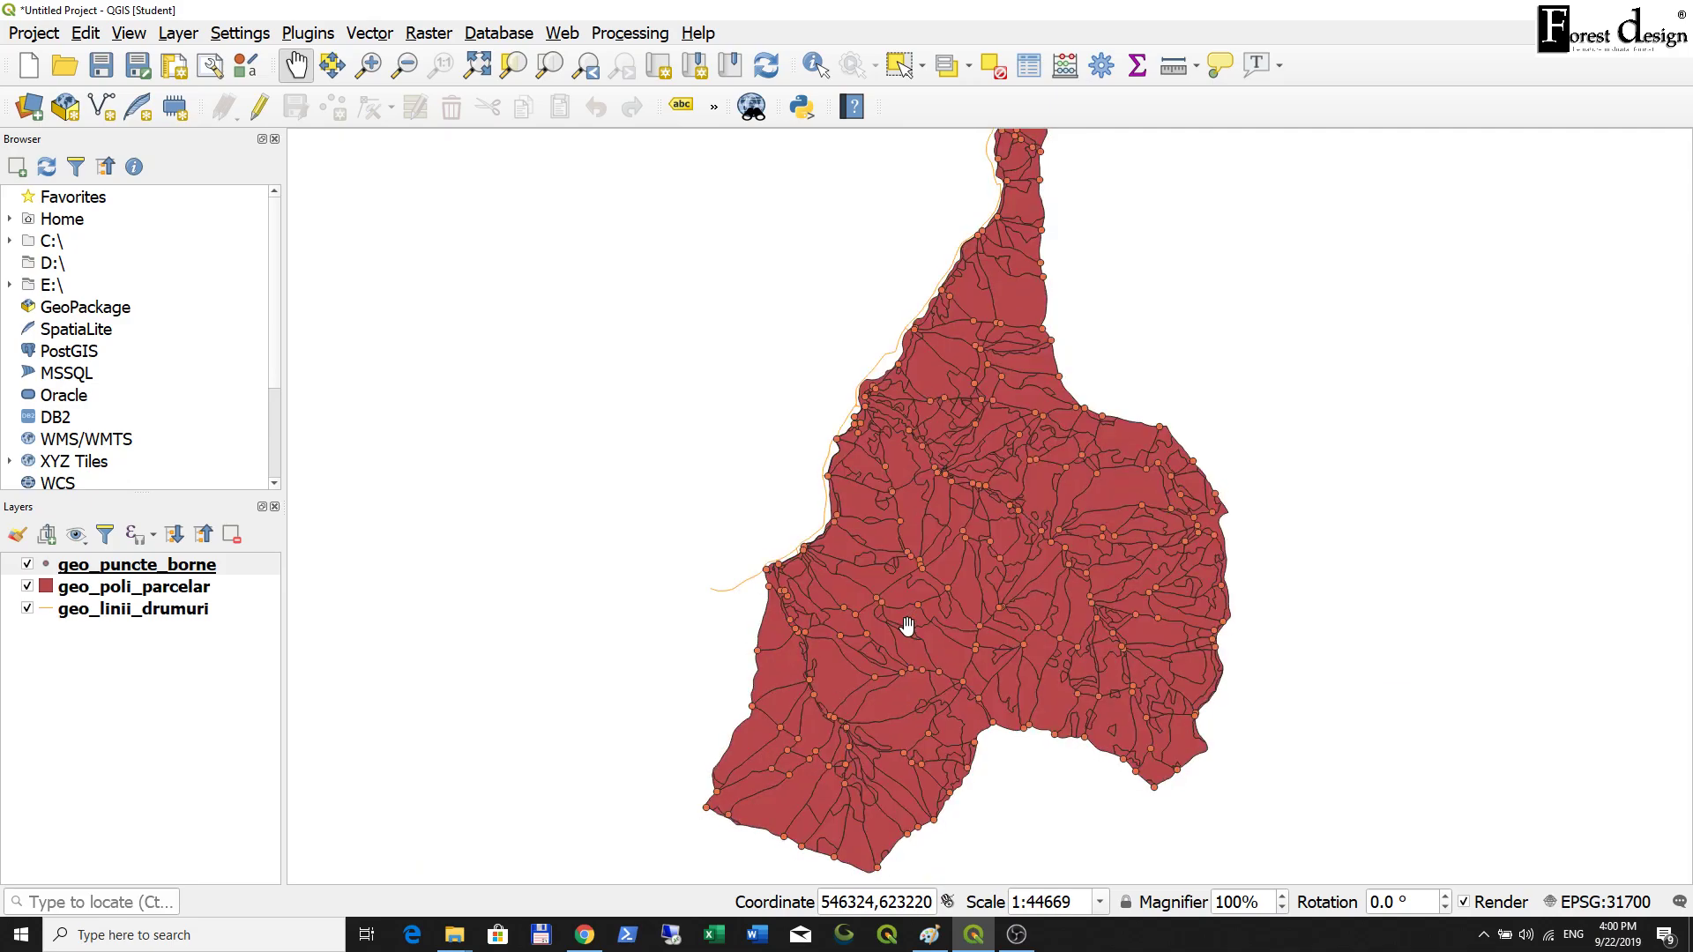
pyautogui.moveTo(950, 369); pyautogui.dragTo(936, 509)
pyautogui.moveTo(967, 702); pyautogui.dragTo(971, 567)
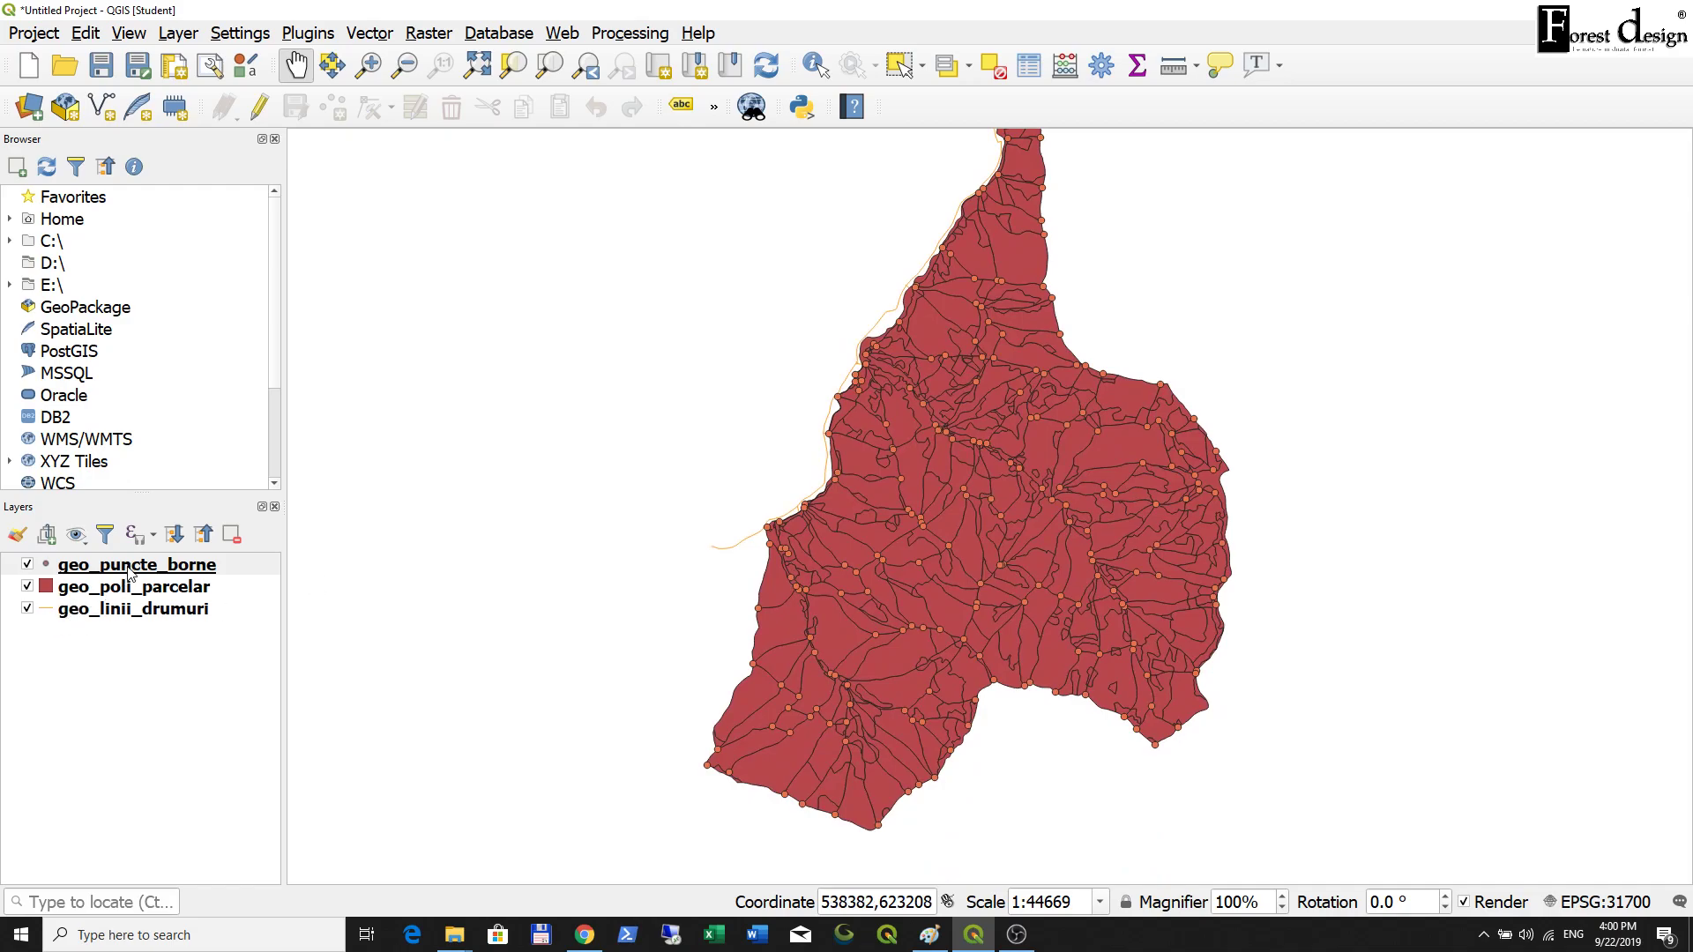
# Reorder the layers from top to bottom as geo_poli_parcelar, geo_linii_drumuri, geo_puncte_borne, and select geo_poli_parcelar.
pyautogui.moveTo(123, 597); pyautogui.dragTo(134, 634)
pyautogui.moveTo(141, 569); pyautogui.dragTo(156, 637)
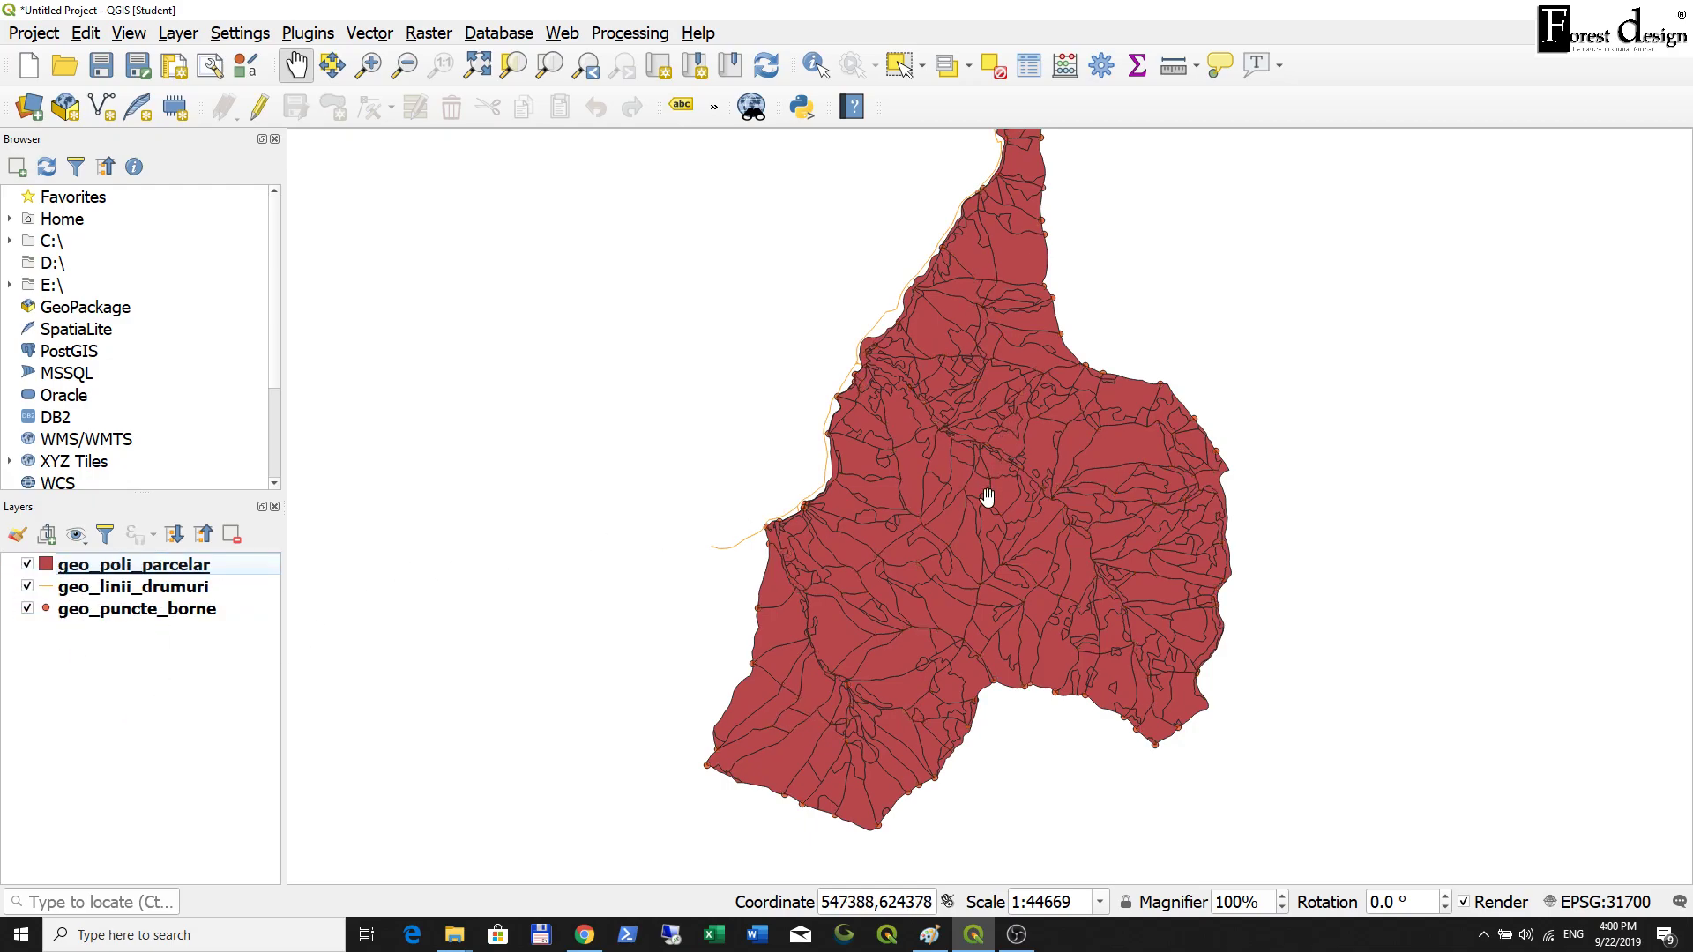
pyautogui.scroll(2, 1061, 455)
pyautogui.moveTo(772, 448); pyautogui.dragTo(937, 704)
pyautogui.scroll(1, 724, 635)
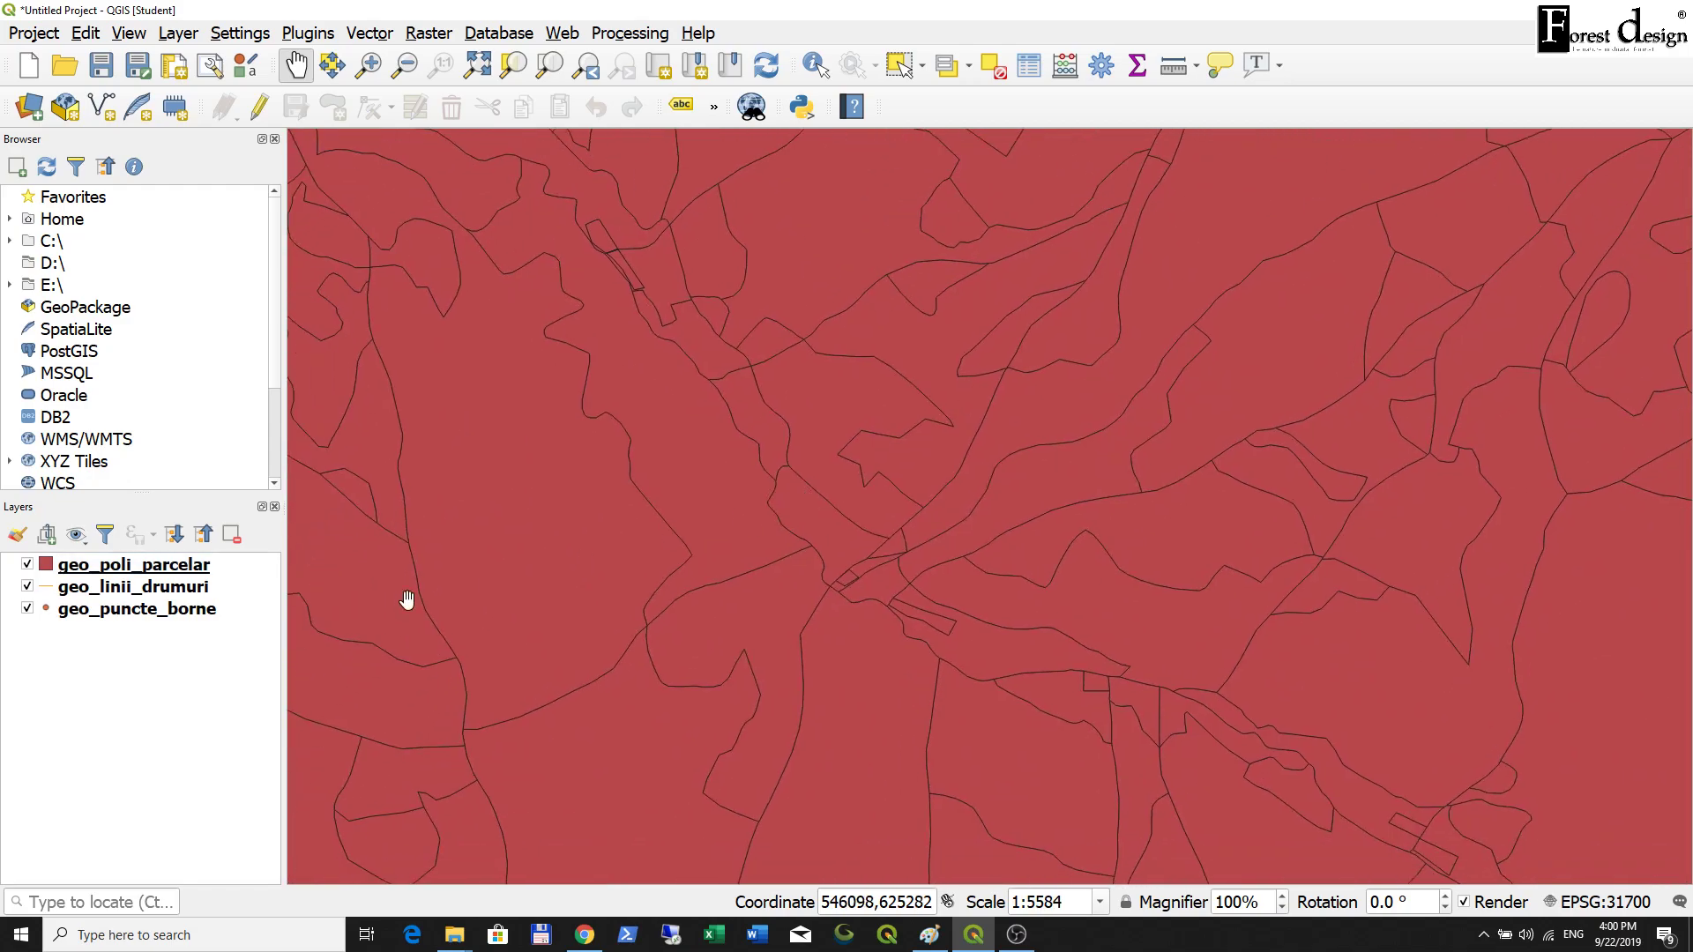
pyautogui.click(132, 566)
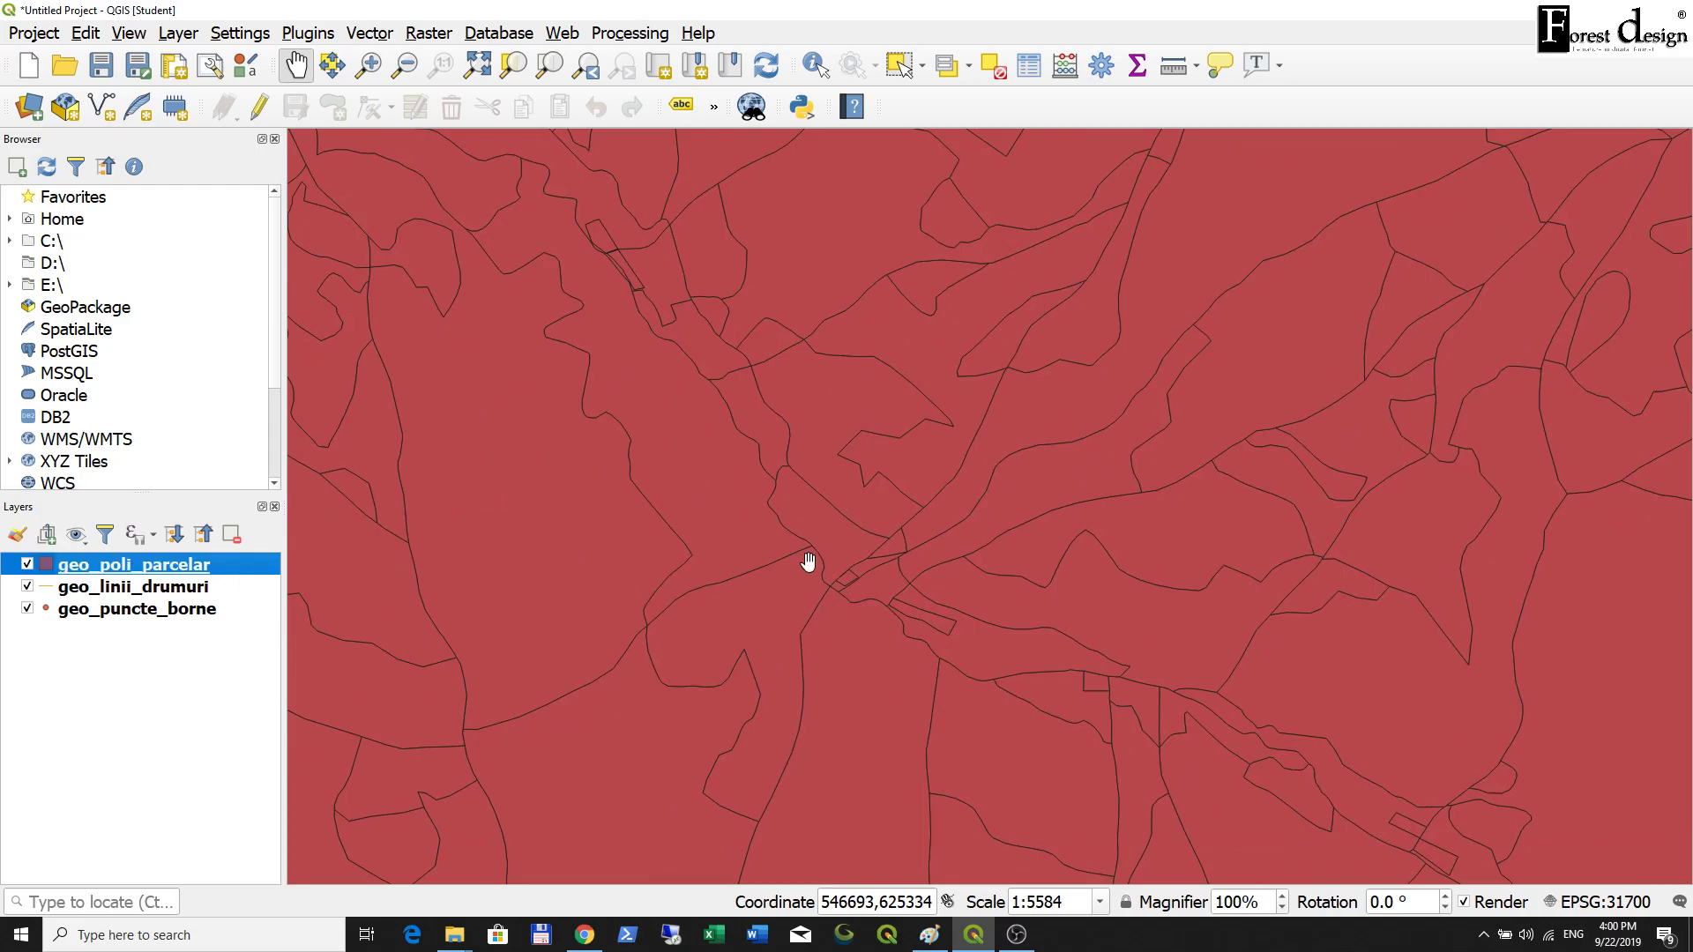
pyautogui.scroll(-1, 807, 562)
pyautogui.scroll(1, 892, 616)
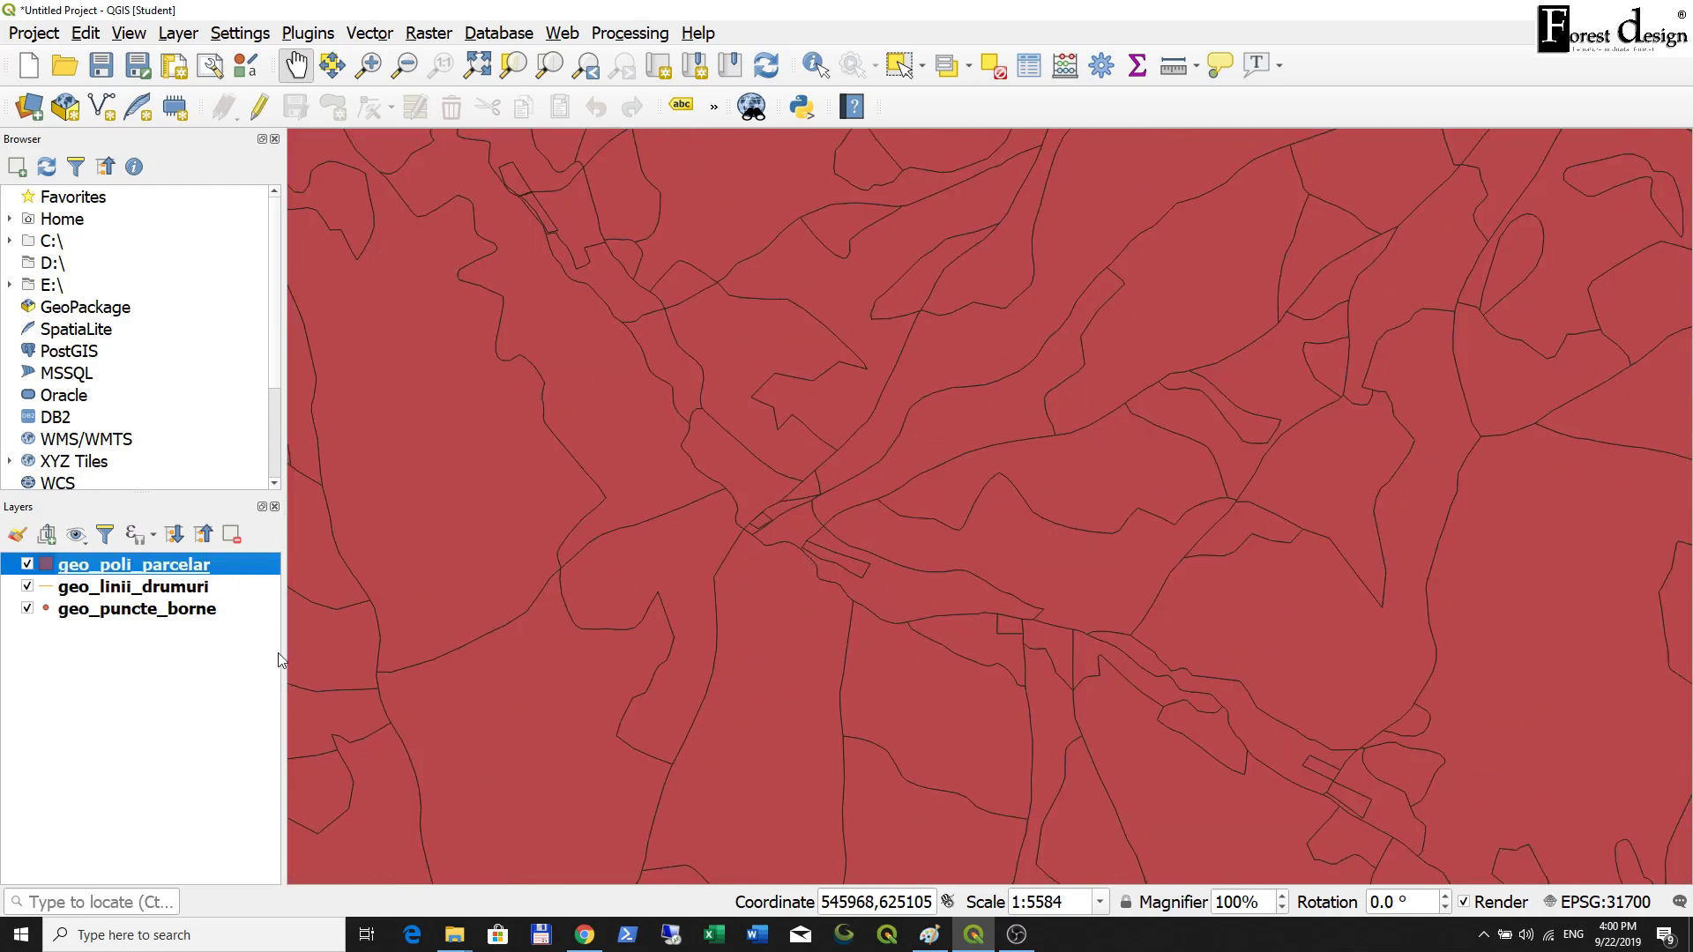
# Reorder the layers from top to bottom as geo_puncte_borne, geo_linii_drumuri, geo_poli_parcelar.
pyautogui.moveTo(801, 691); pyautogui.dragTo(809, 625)
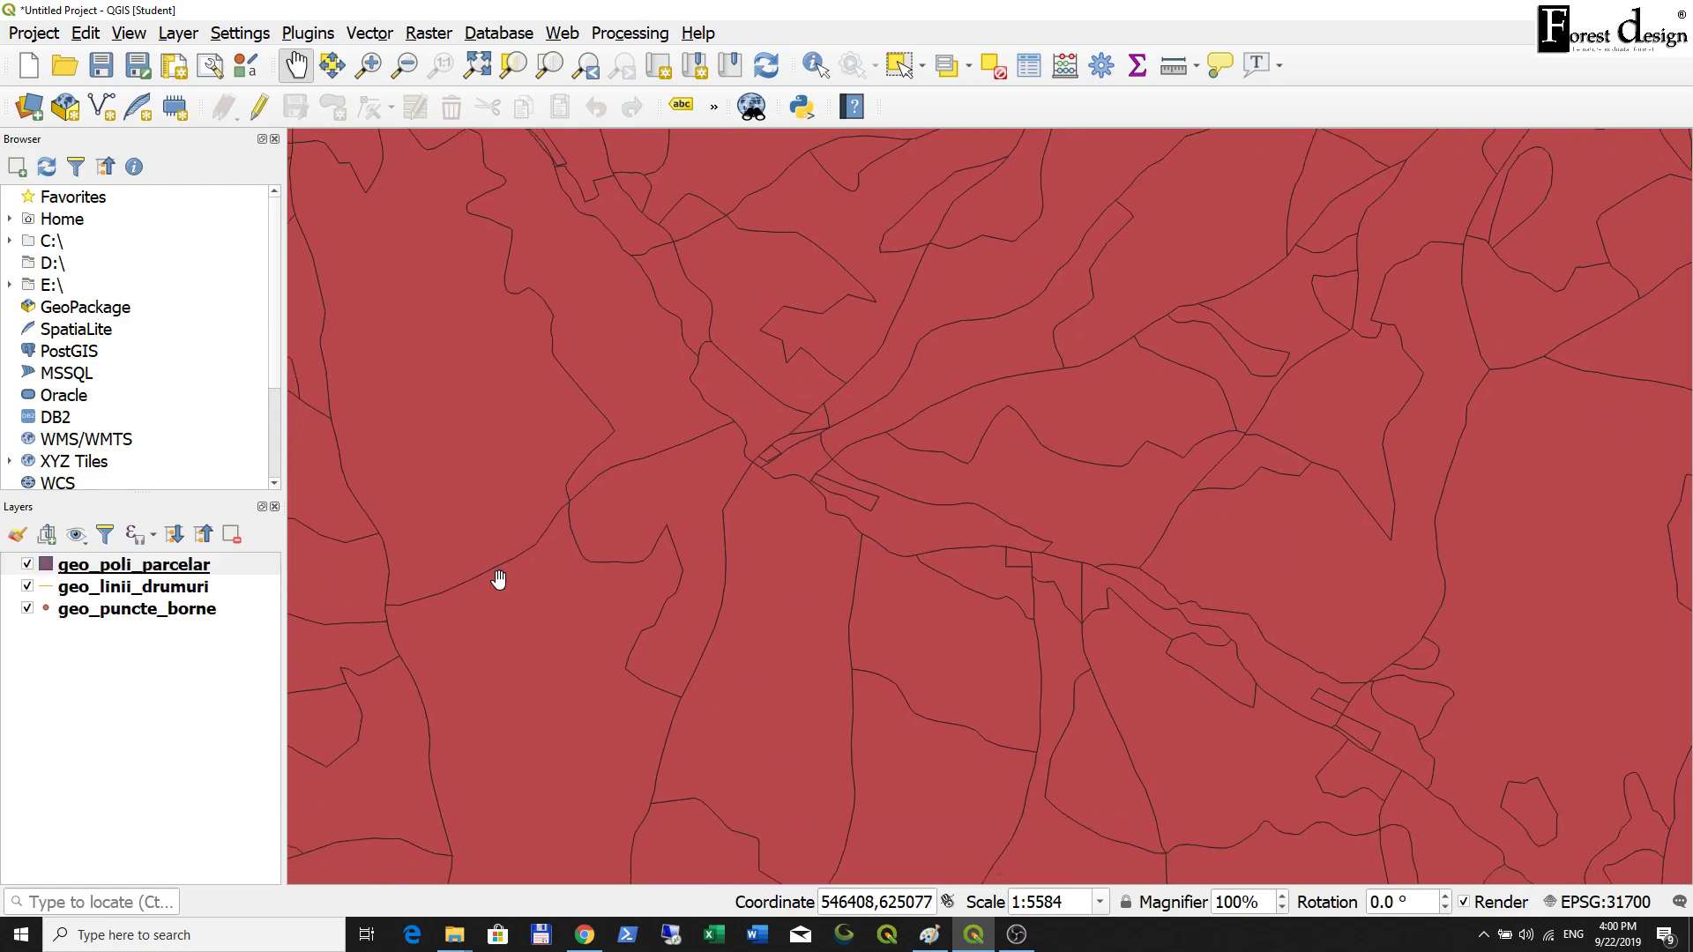
pyautogui.moveTo(155, 569); pyautogui.dragTo(163, 620)
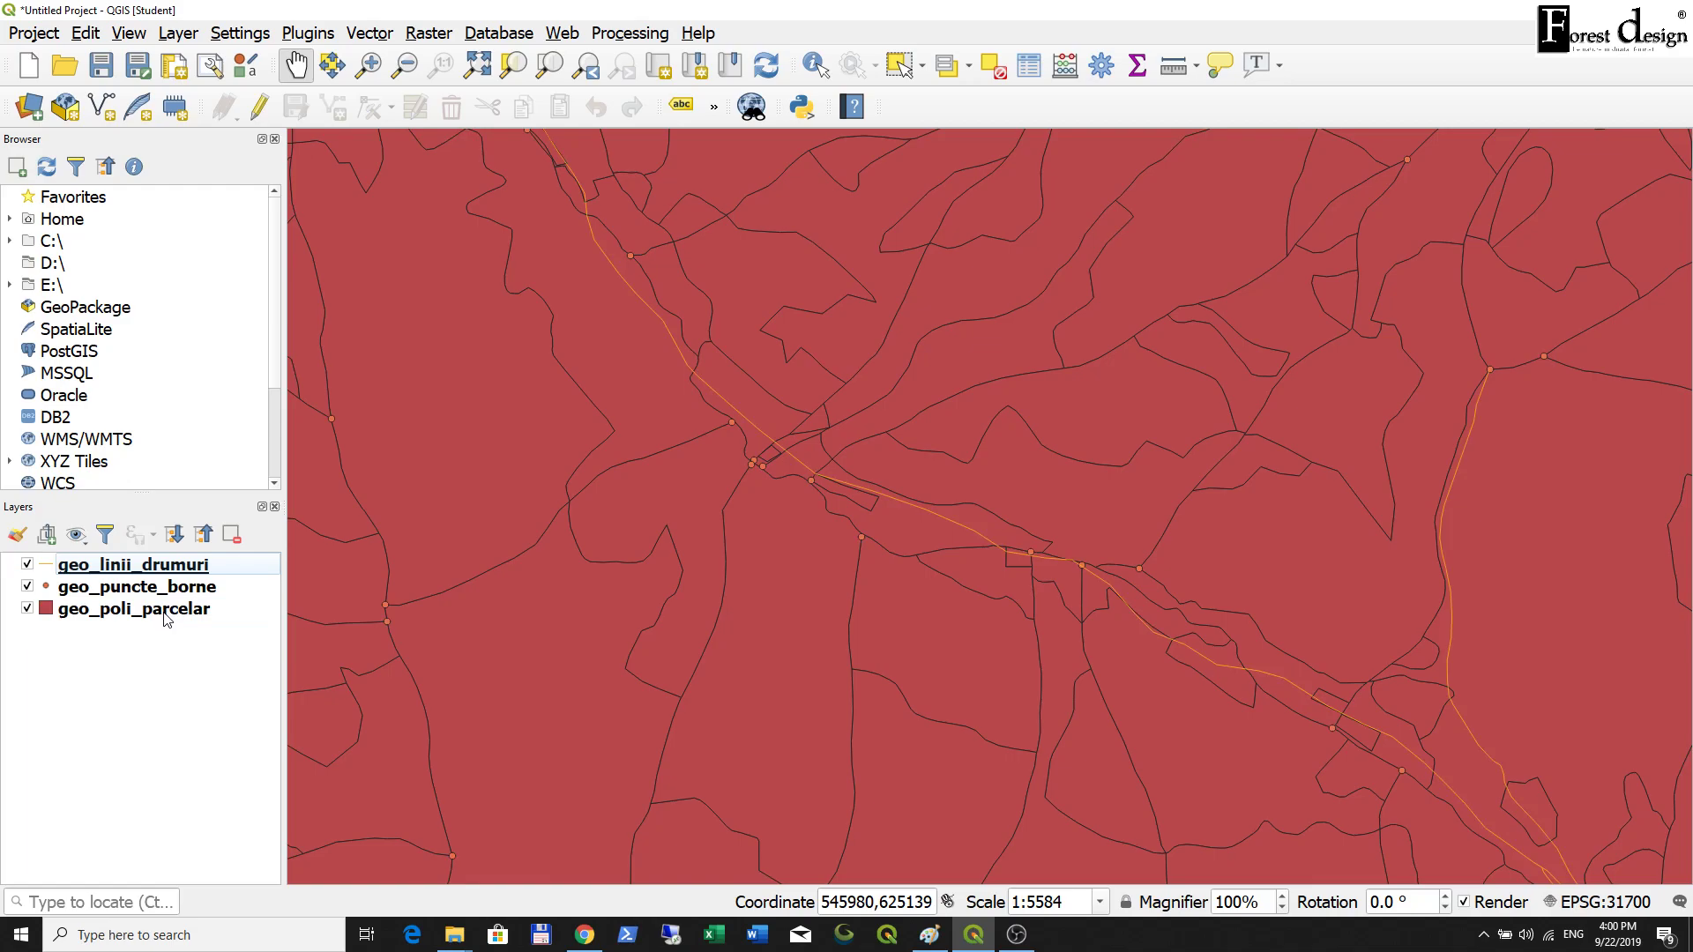
pyautogui.scroll(-1, 558, 564)
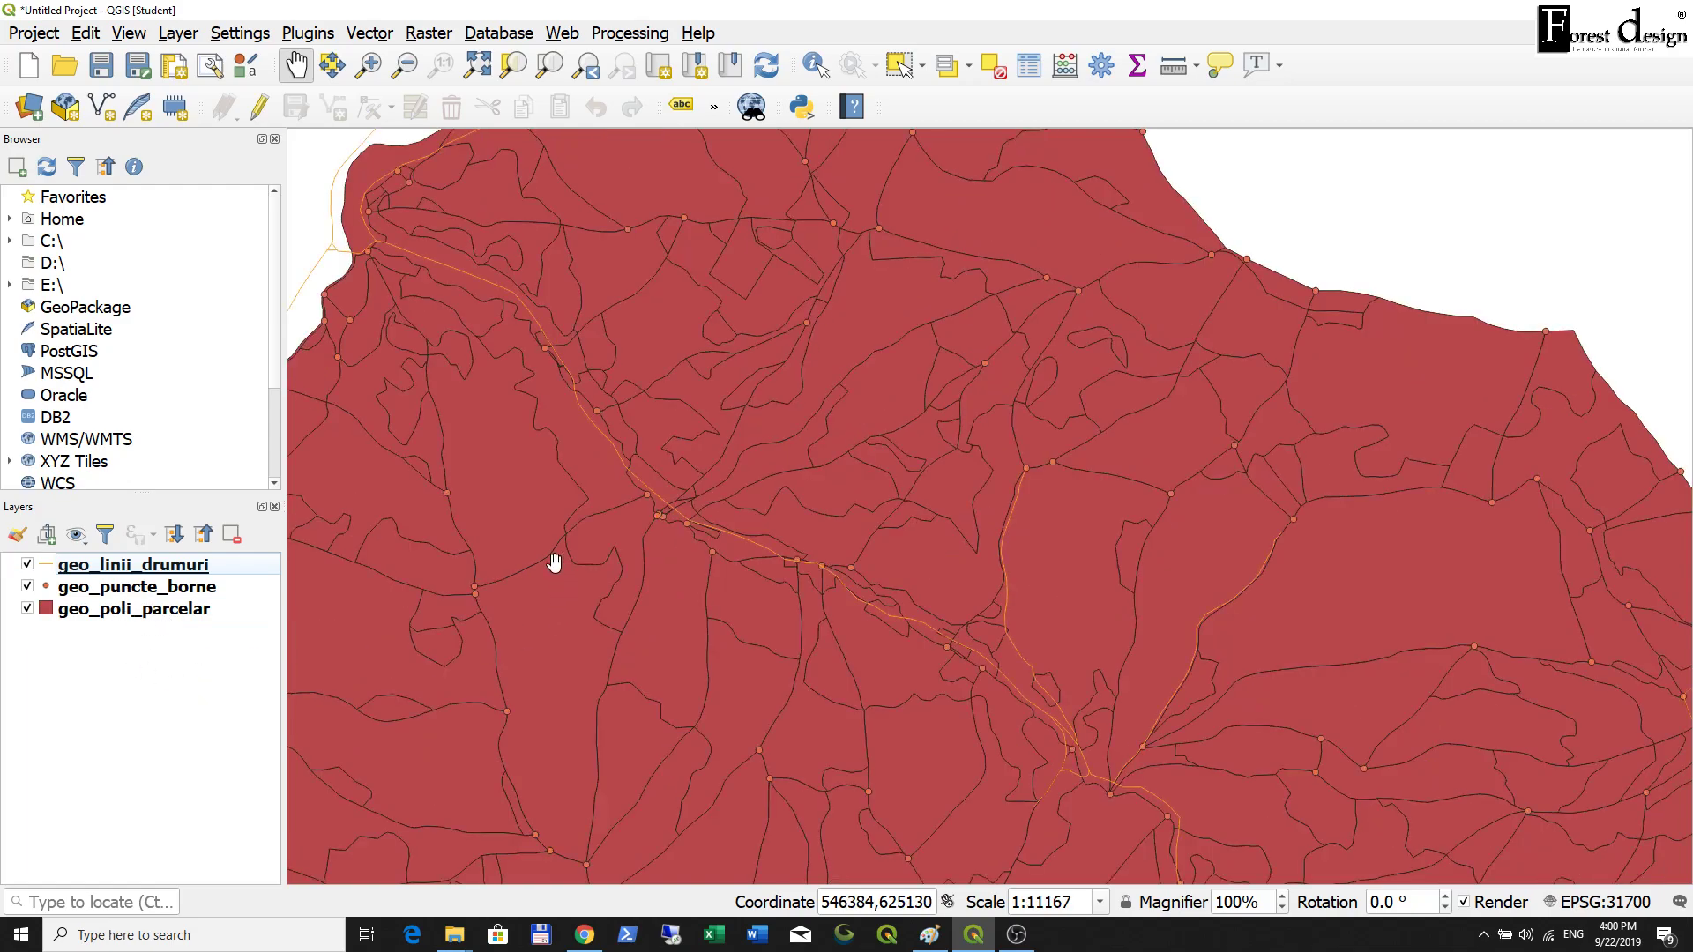
pyautogui.moveTo(113, 565); pyautogui.dragTo(133, 600)
pyautogui.scroll(2, 816, 586)
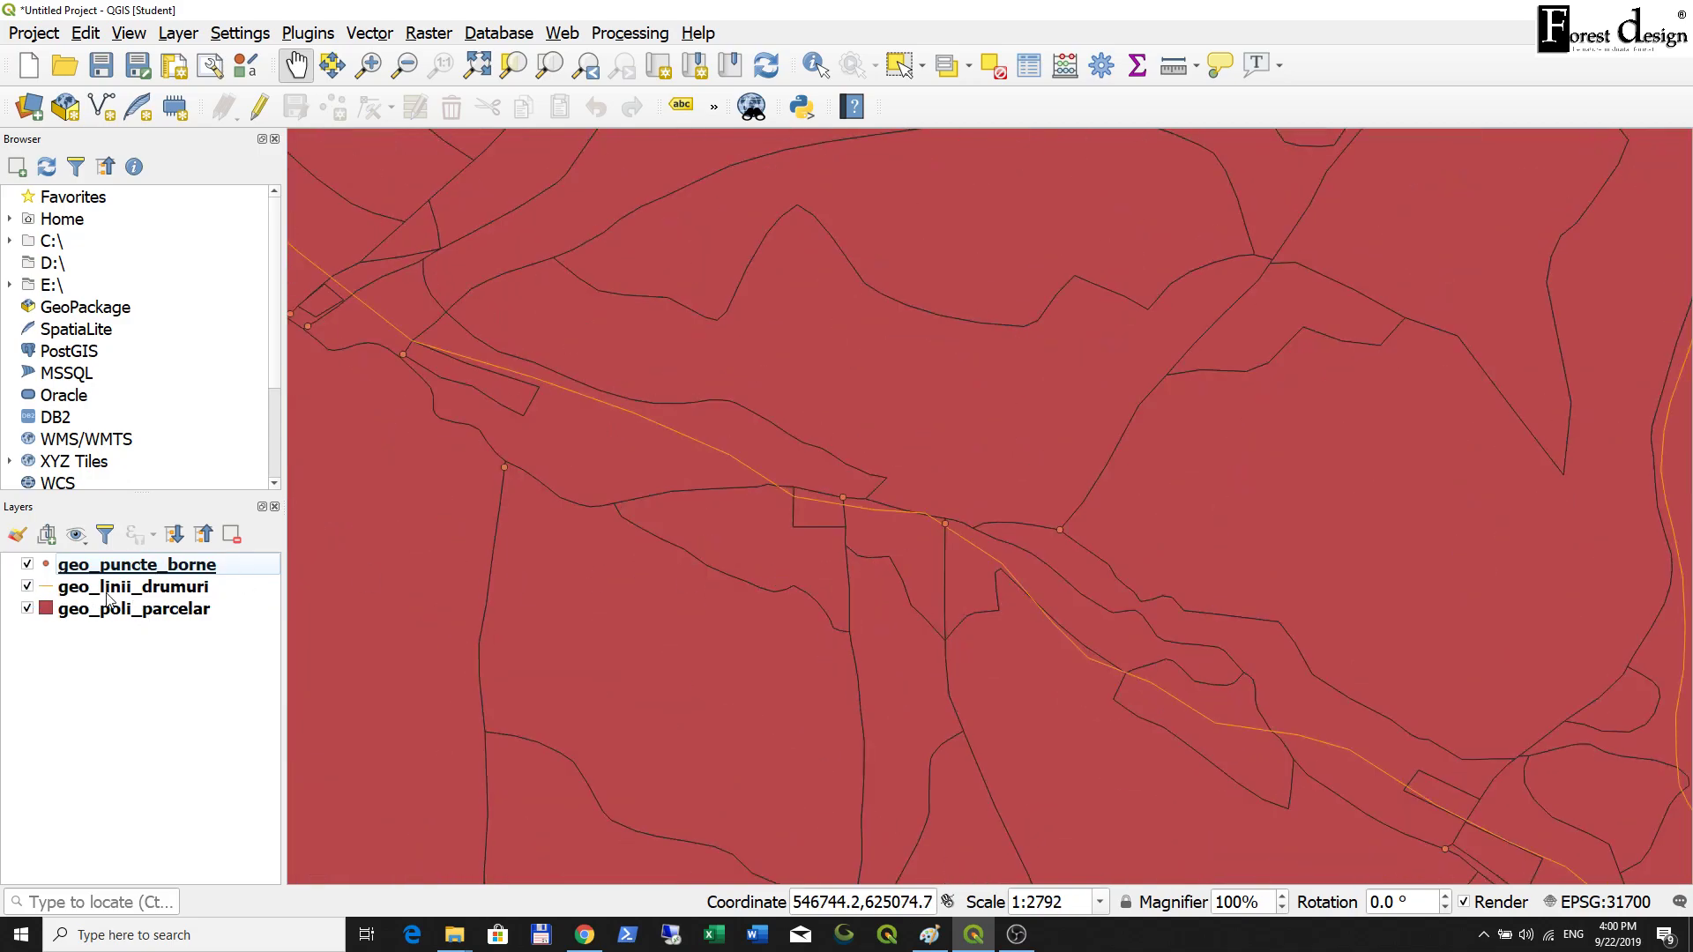
pyautogui.scroll(-2, 956, 533)
pyautogui.scroll(-1, 756, 529)
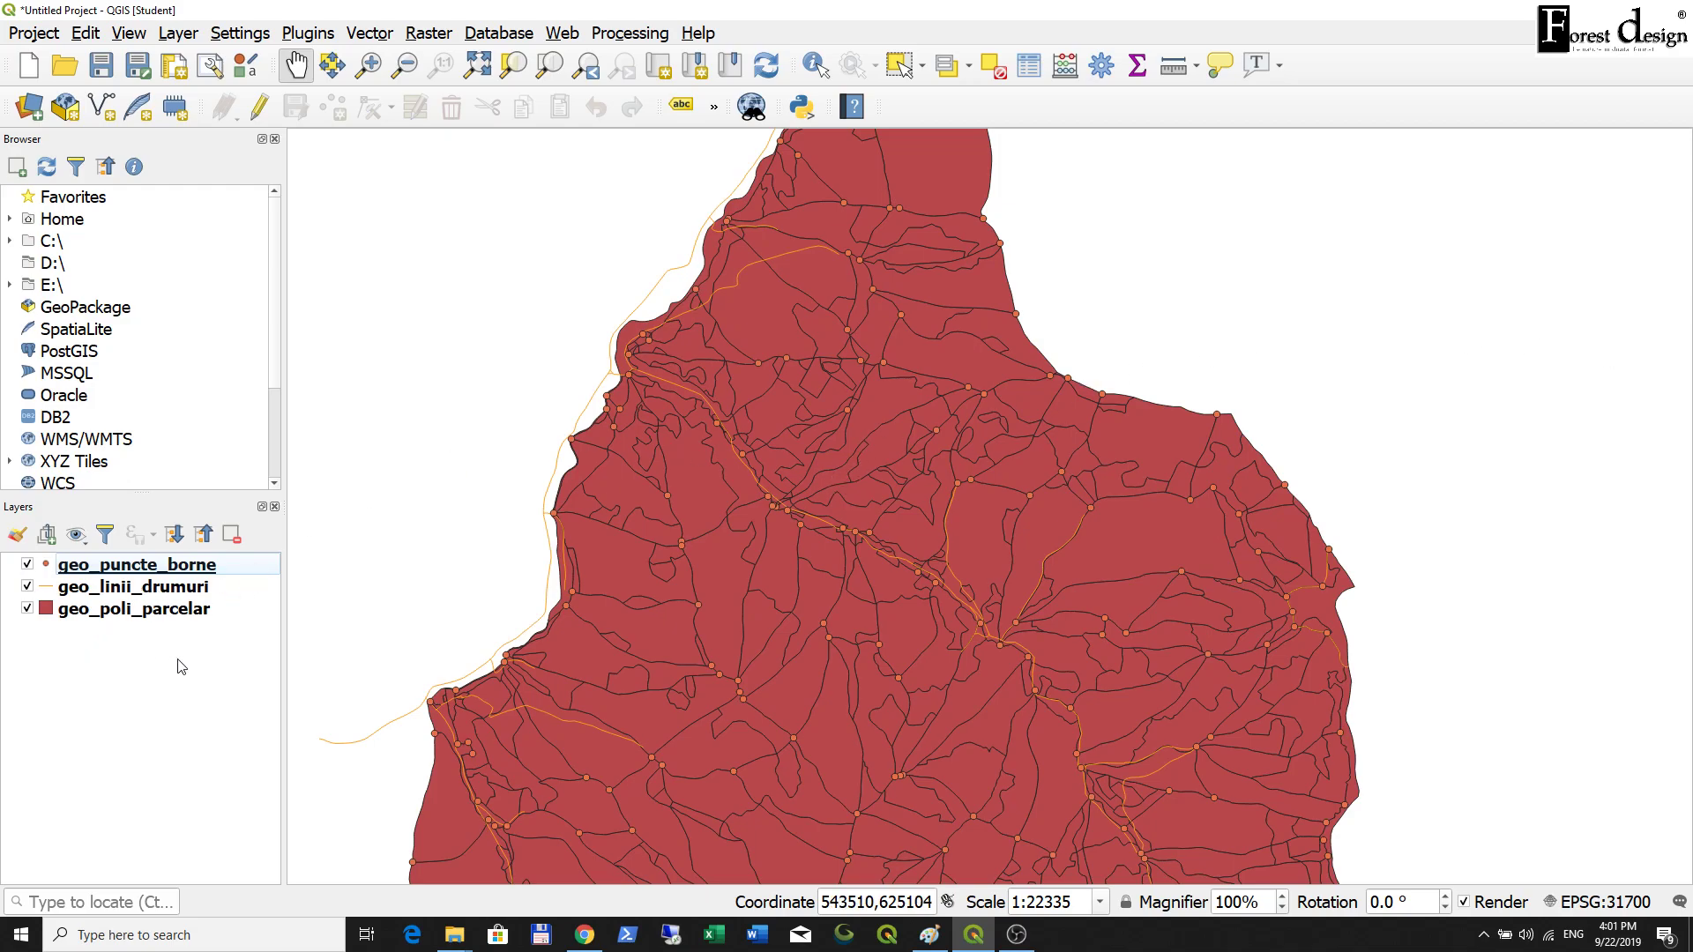
# Group the three layers geo_poli_parcelar, geo_linii_drumuri and geo_puncte_borne, and name the group Date silvice.
pyautogui.click(137, 617)
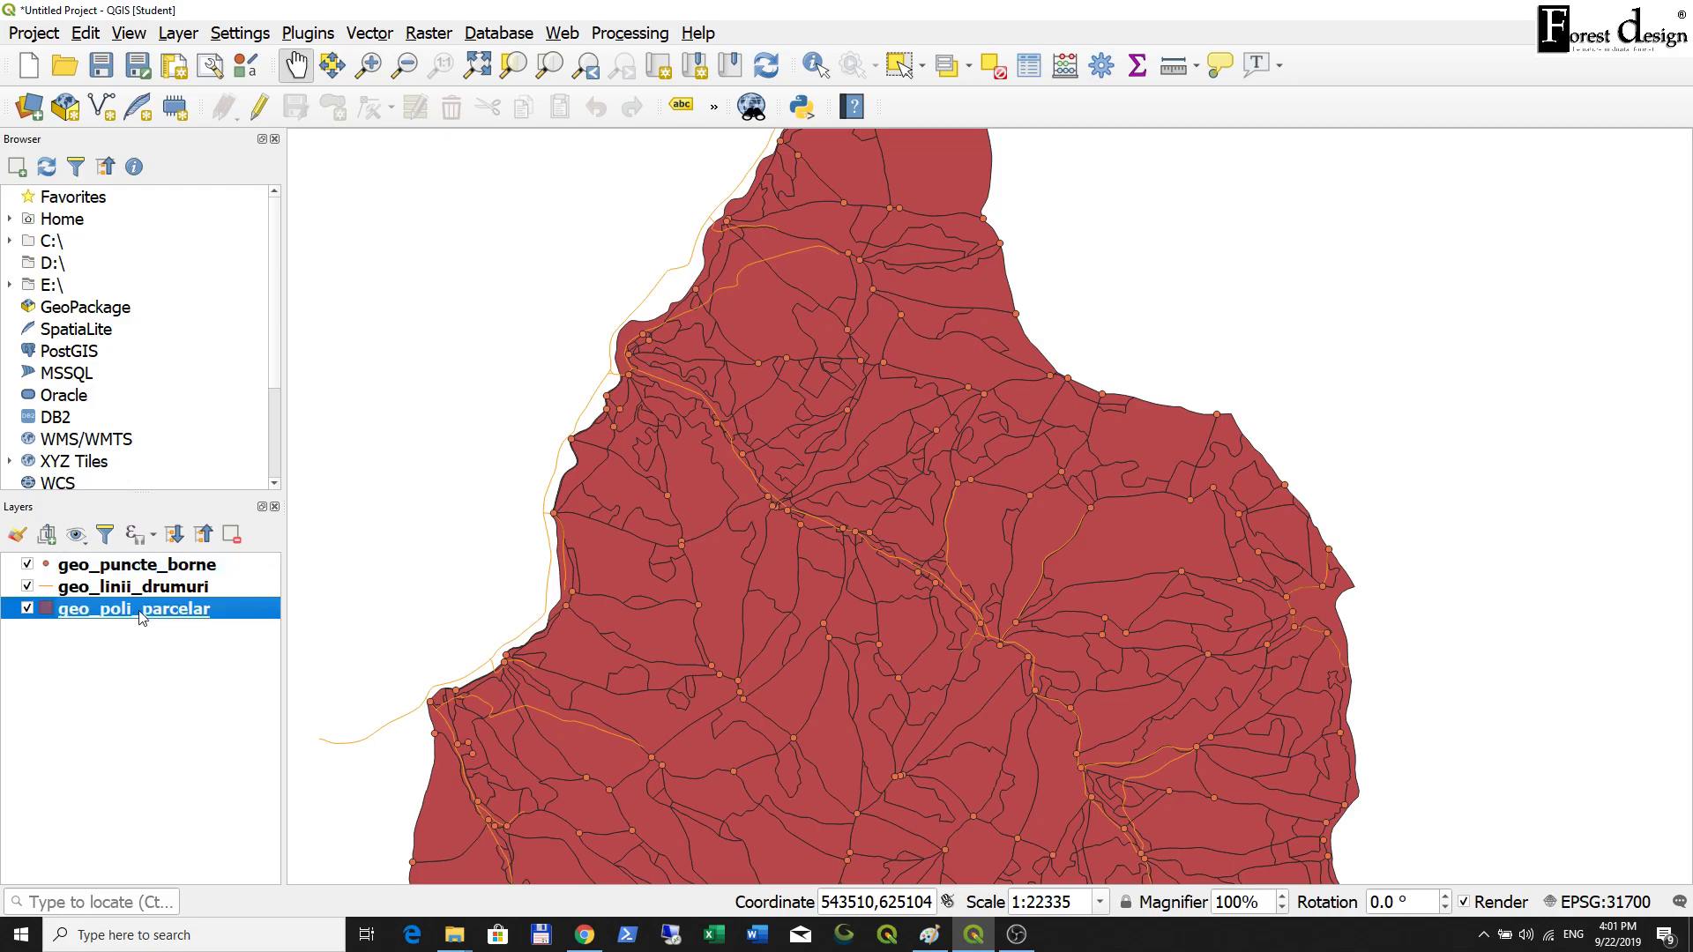
pyautogui.keyDown('ctrl'); pyautogui.click(154, 590); pyautogui.keyUp('ctrl')
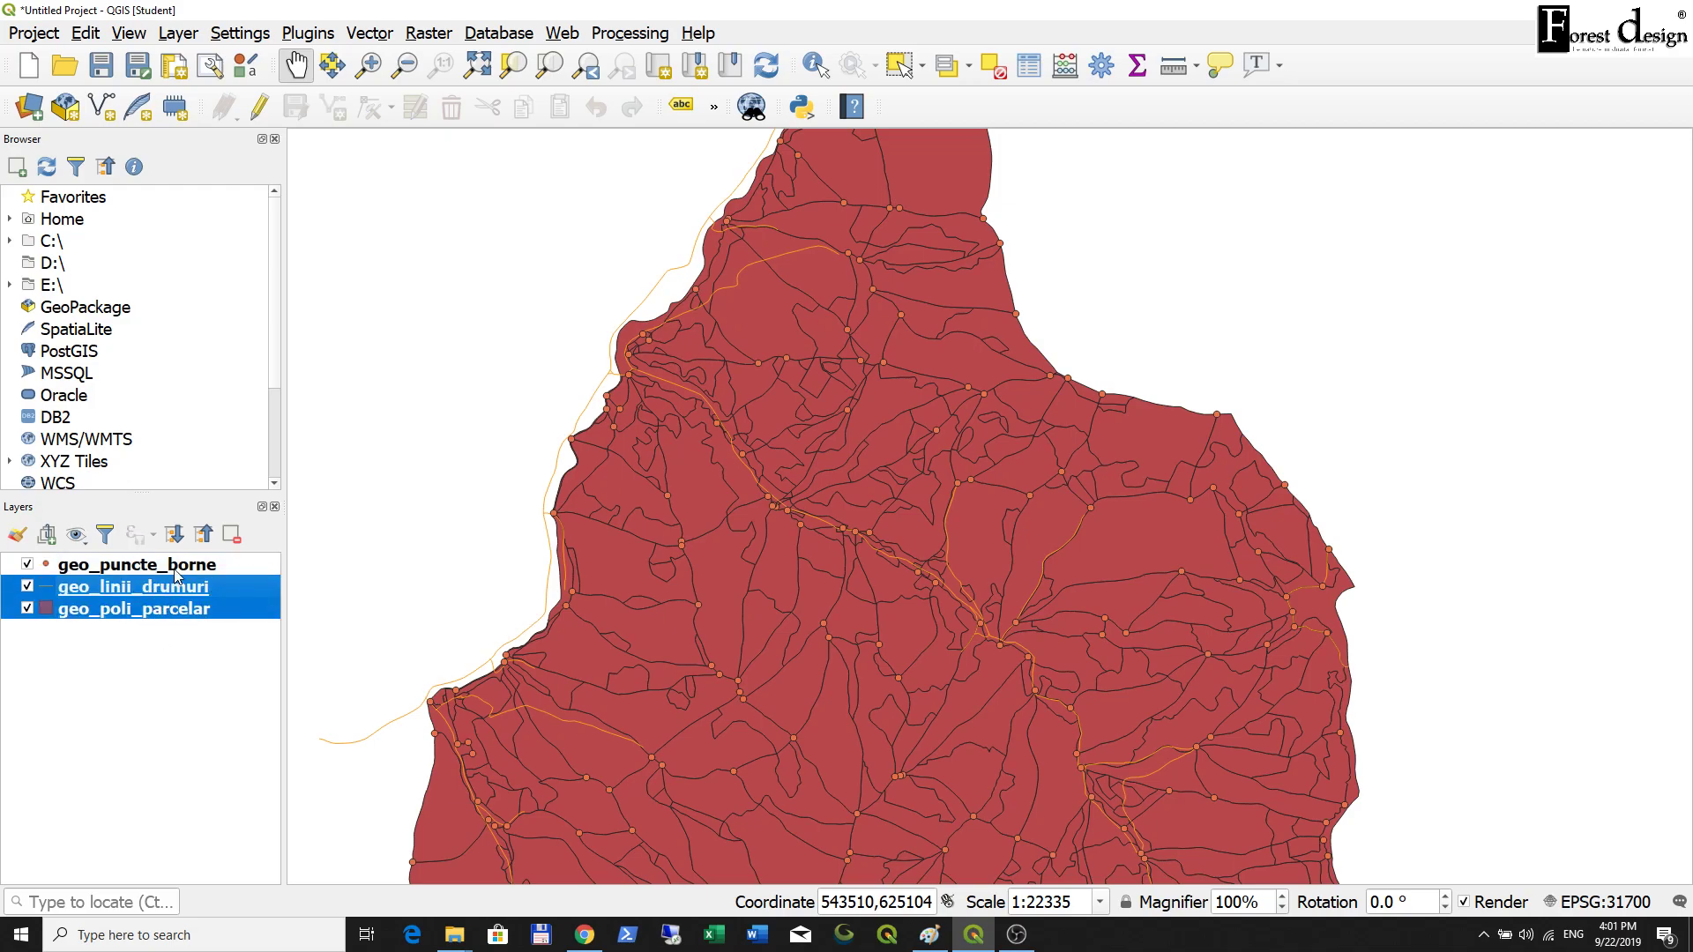
pyautogui.keyDown('ctrl'); pyautogui.click(185, 567); pyautogui.keyUp('ctrl')
pyautogui.rightClick(188, 567)
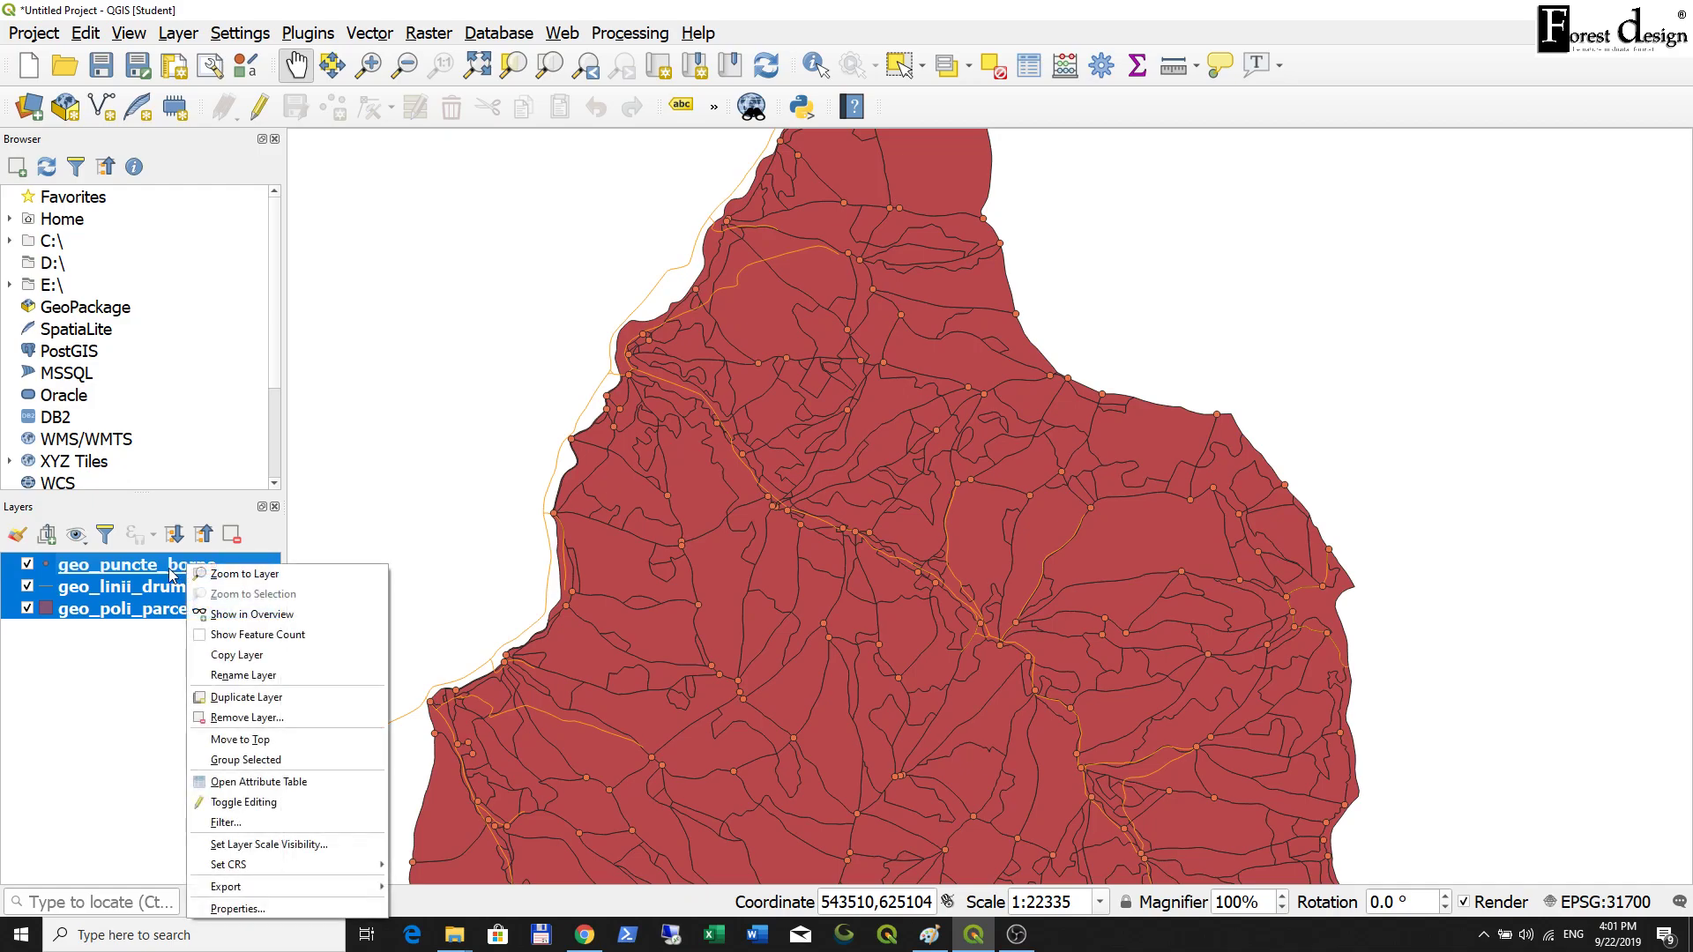
pyautogui.click(250, 761)
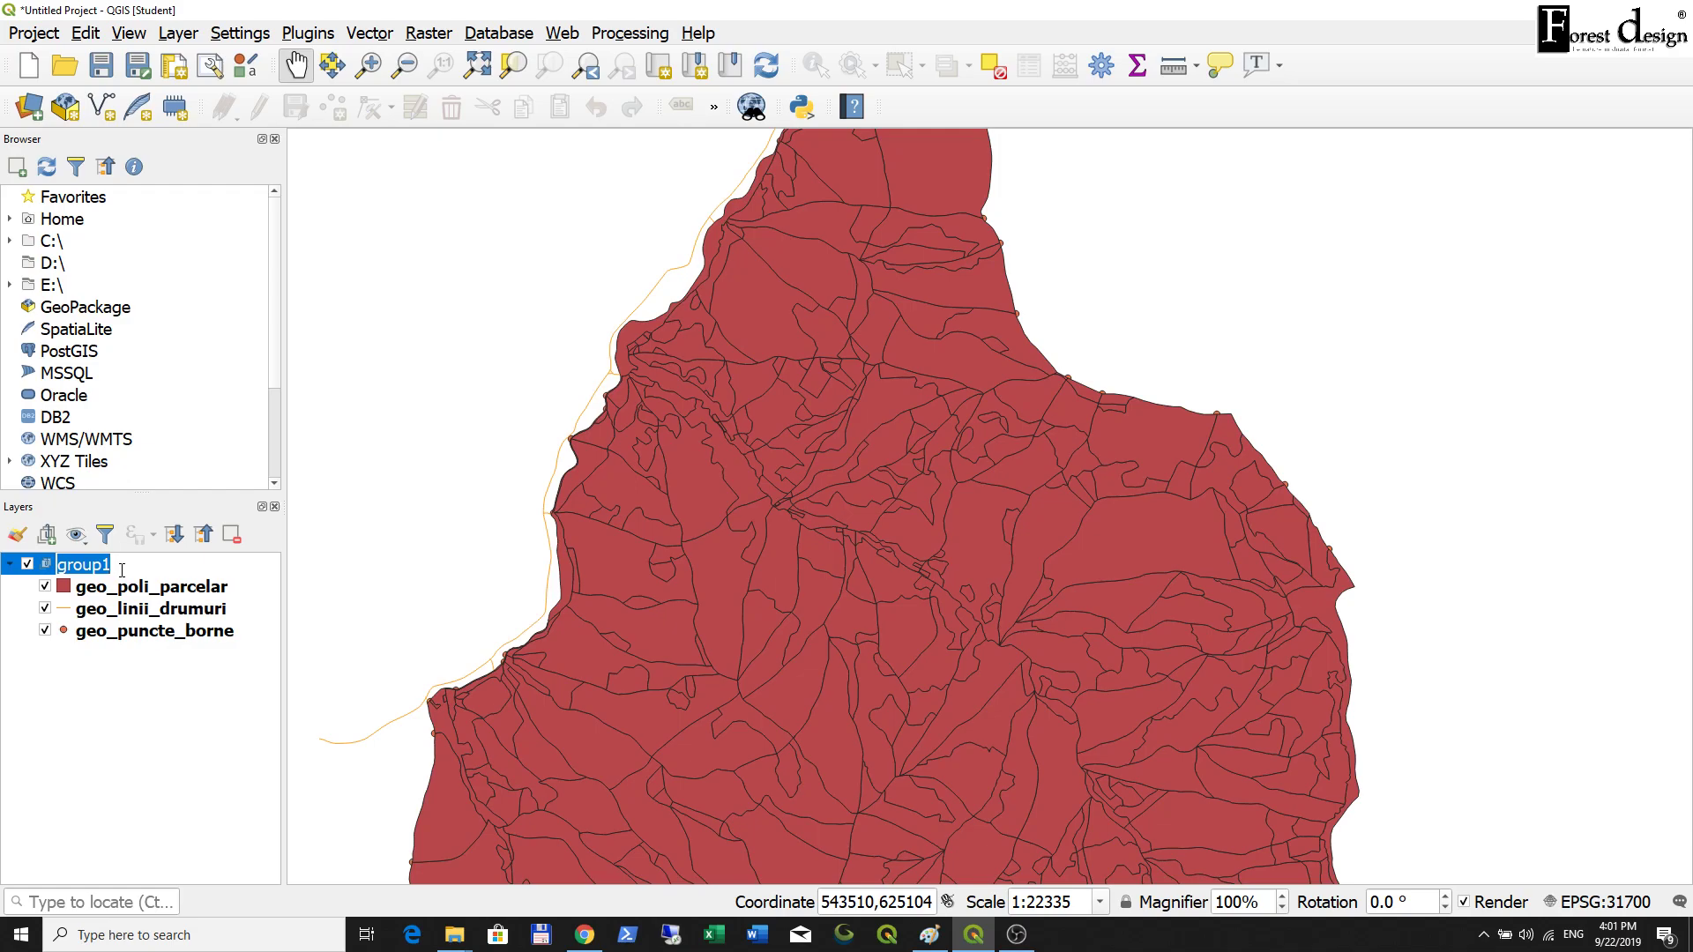
pyautogui.write('Date silvice')
pyautogui.press('Return')
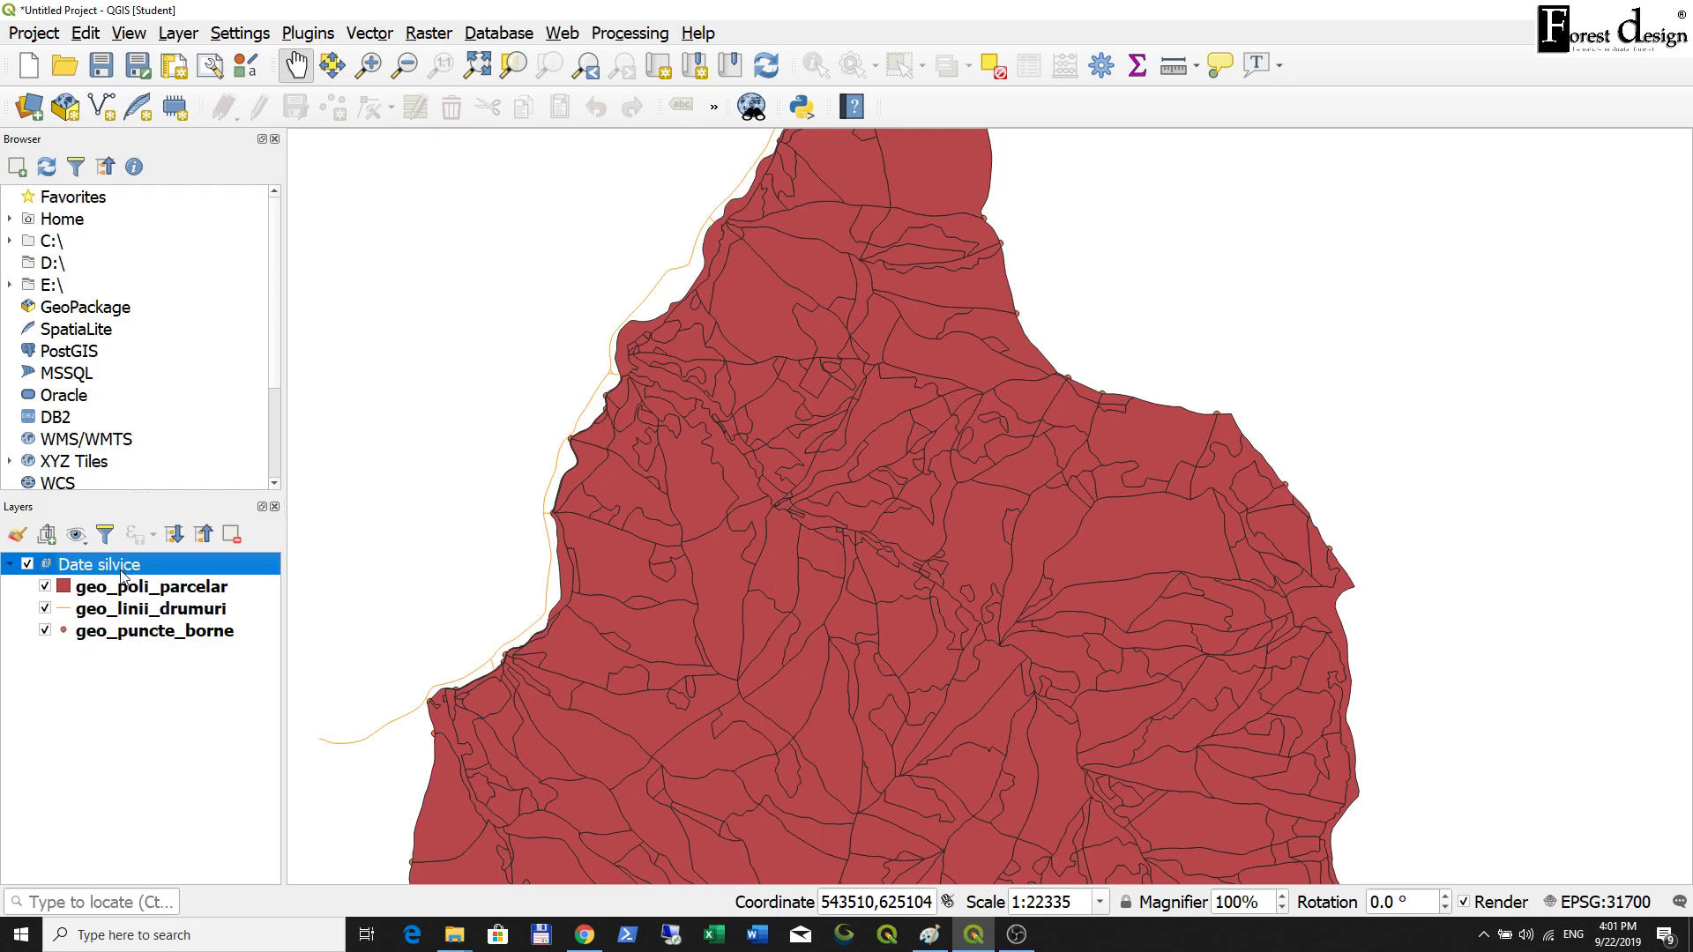
pyautogui.click(79, 666)
# Collapse the Date silvice group and toggle its visibility off and back on.
pyautogui.click(10, 565)
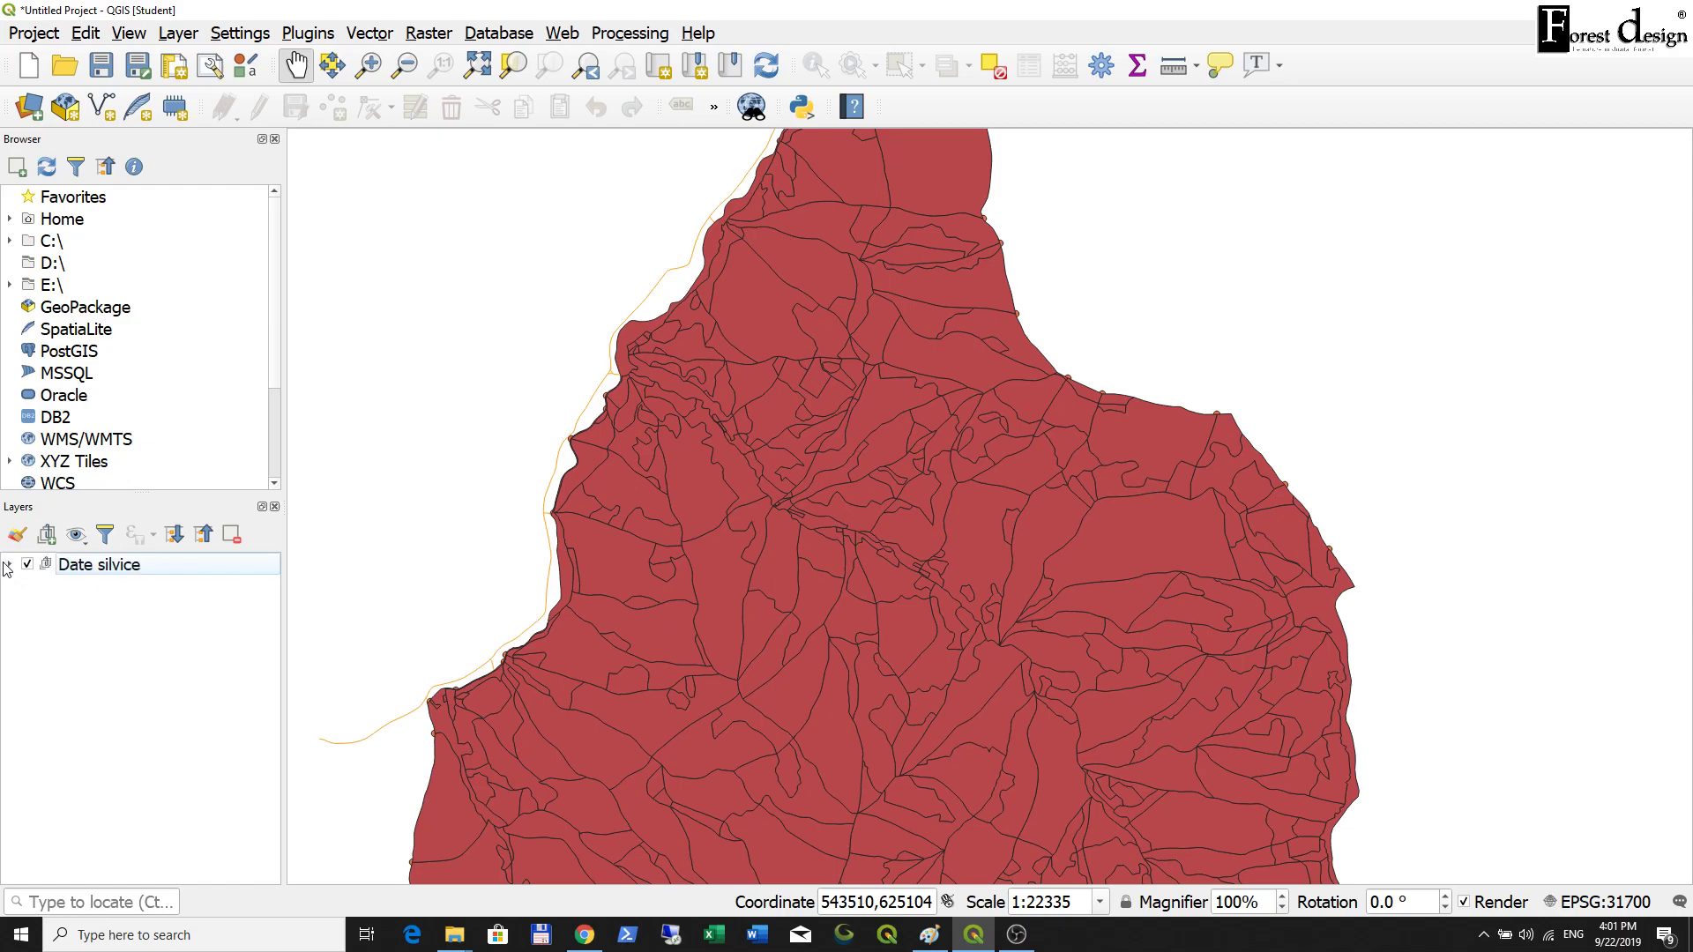
pyautogui.click(29, 568)
pyautogui.click(29, 568)
pyautogui.scroll(-3, 683, 564)
pyautogui.scroll(2, 680, 593)
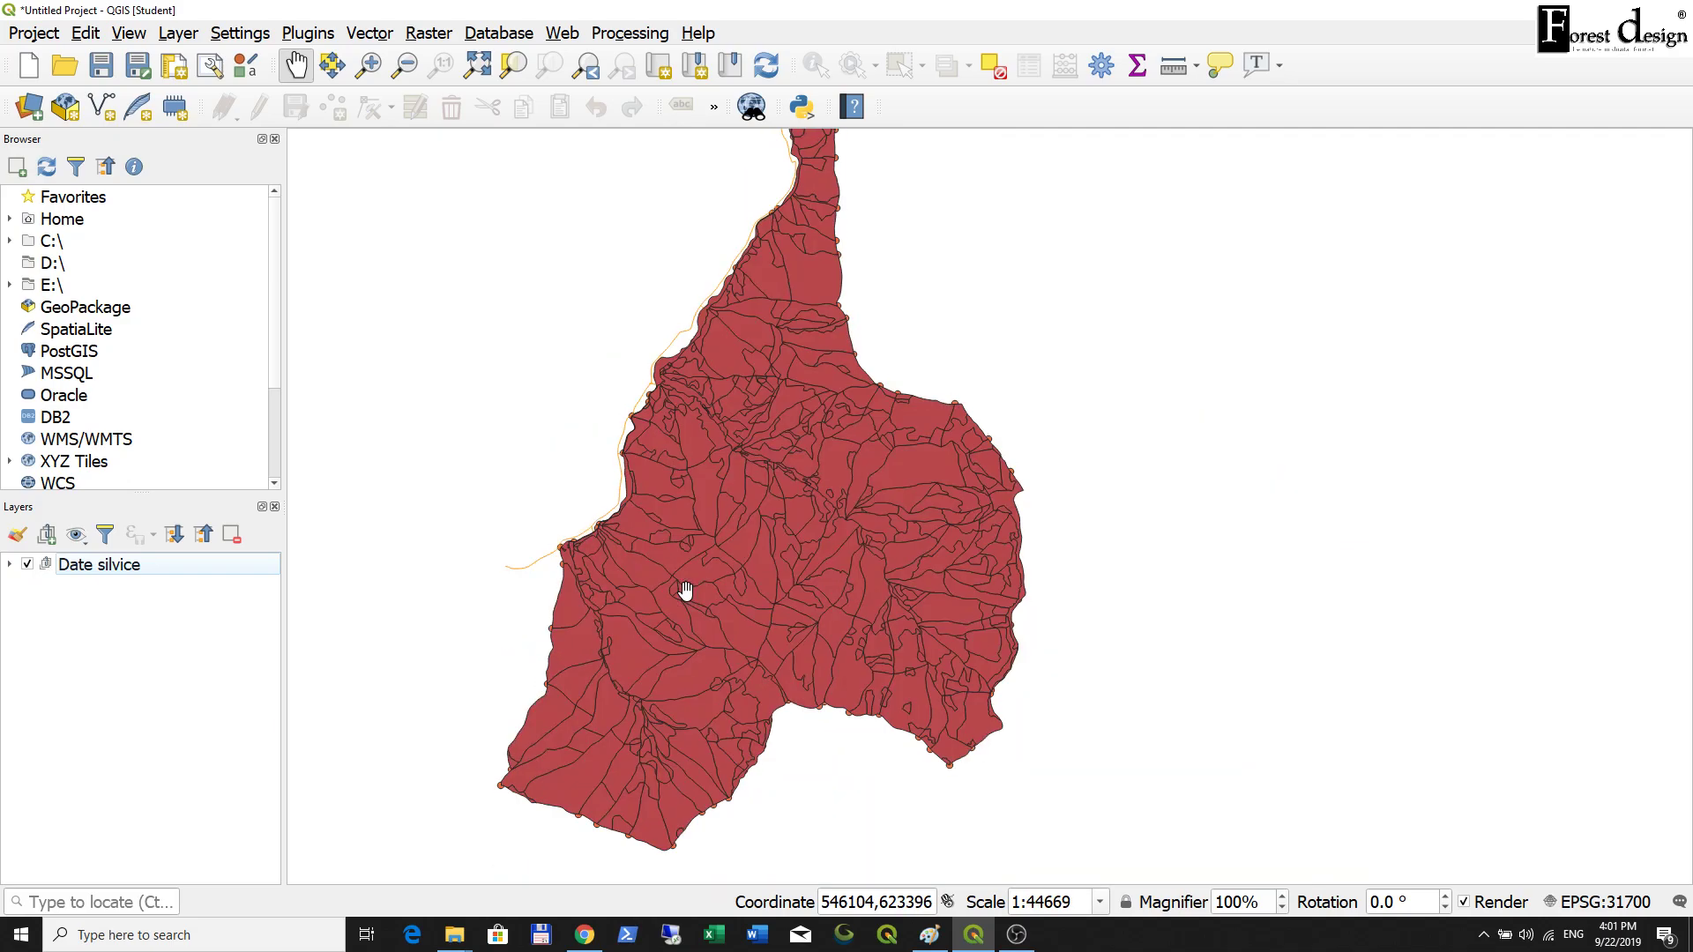
pyautogui.click(27, 565)
pyautogui.click(27, 564)
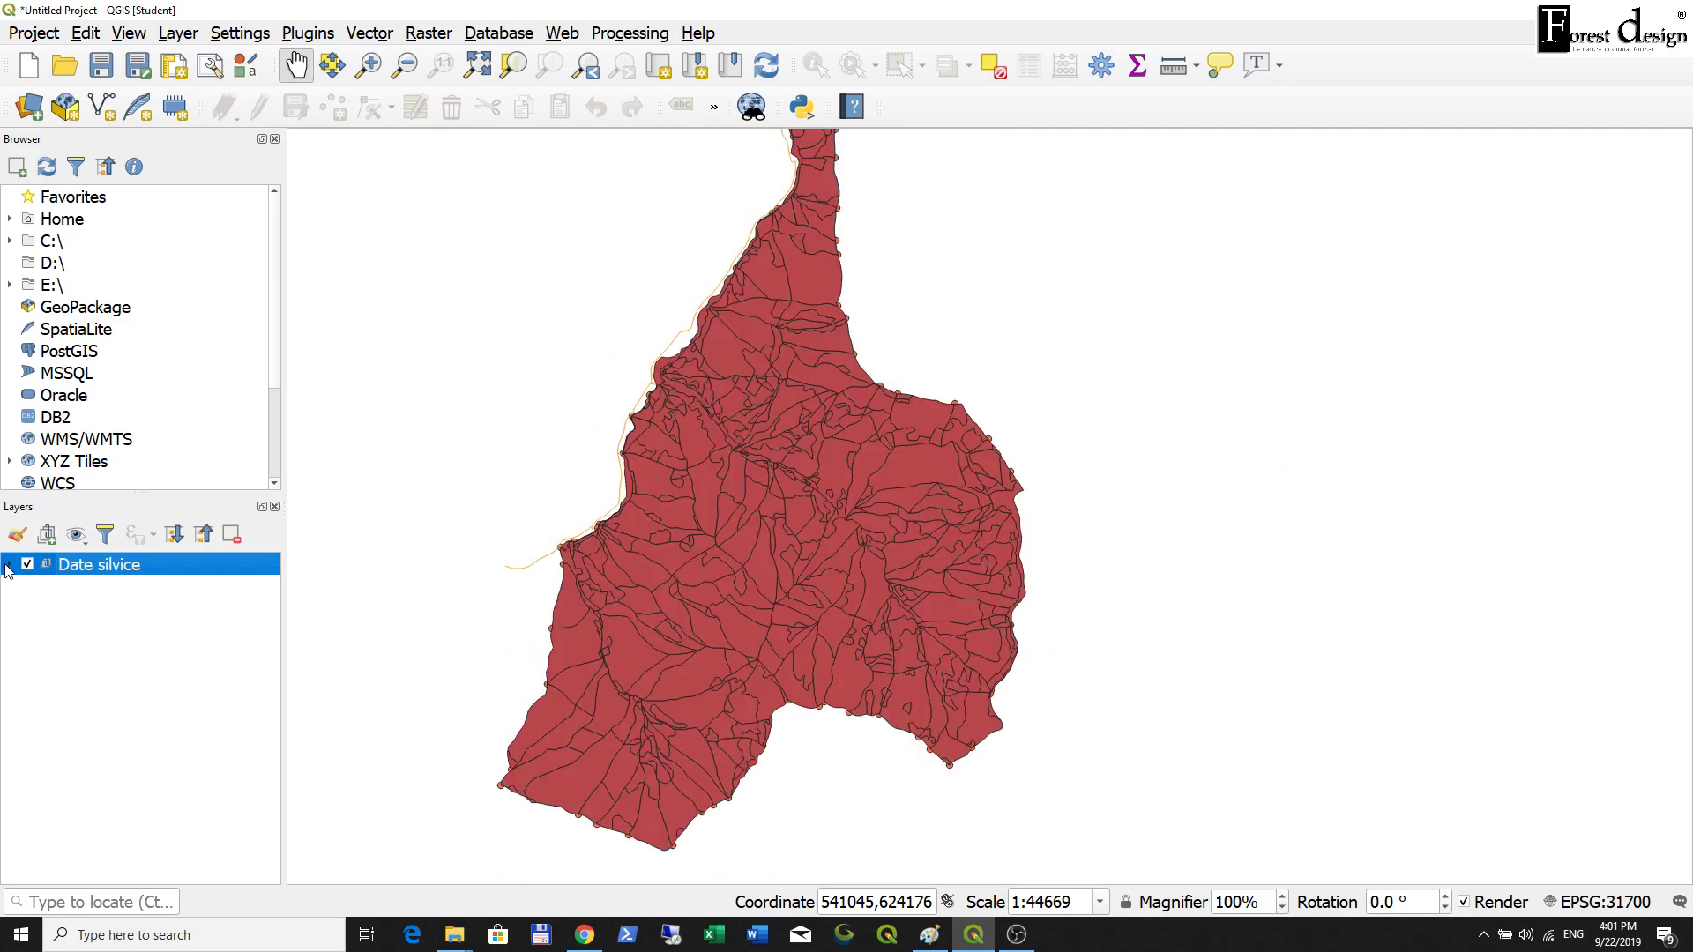
# Expand the Date silvice group to list its layers and view the available layer visibility options.
pyautogui.click(9, 565)
pyautogui.click(9, 565)
pyautogui.click(14, 566)
pyautogui.click(13, 566)
pyautogui.click(16, 567)
pyautogui.click(76, 535)
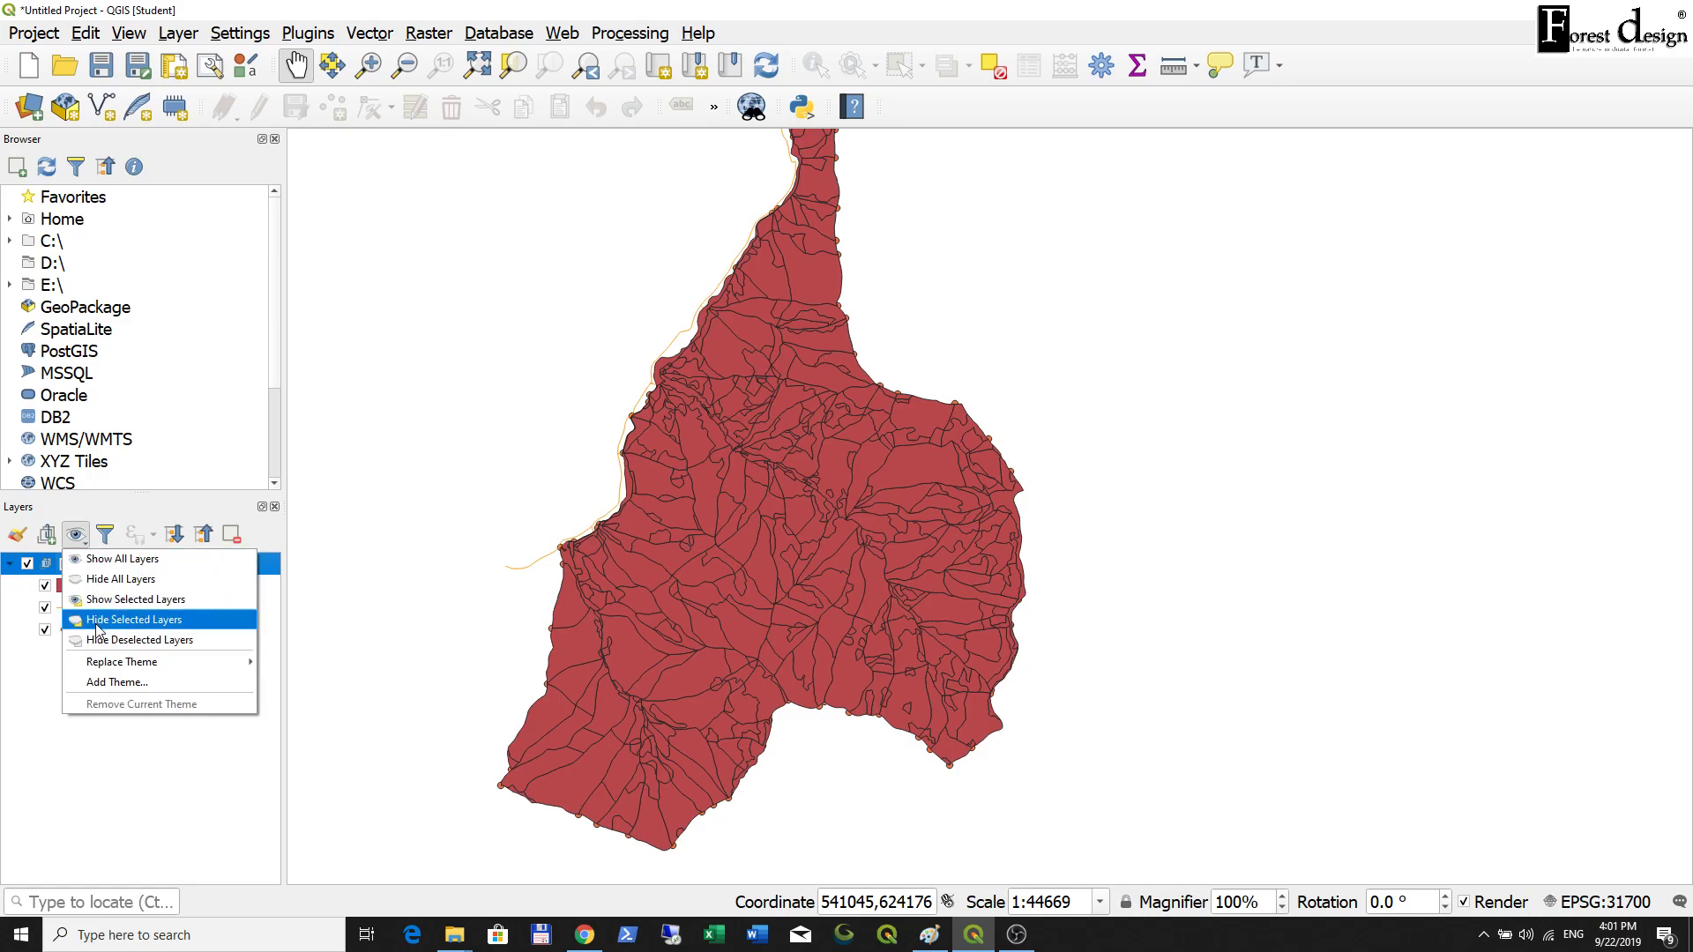
pyautogui.click(31, 680)
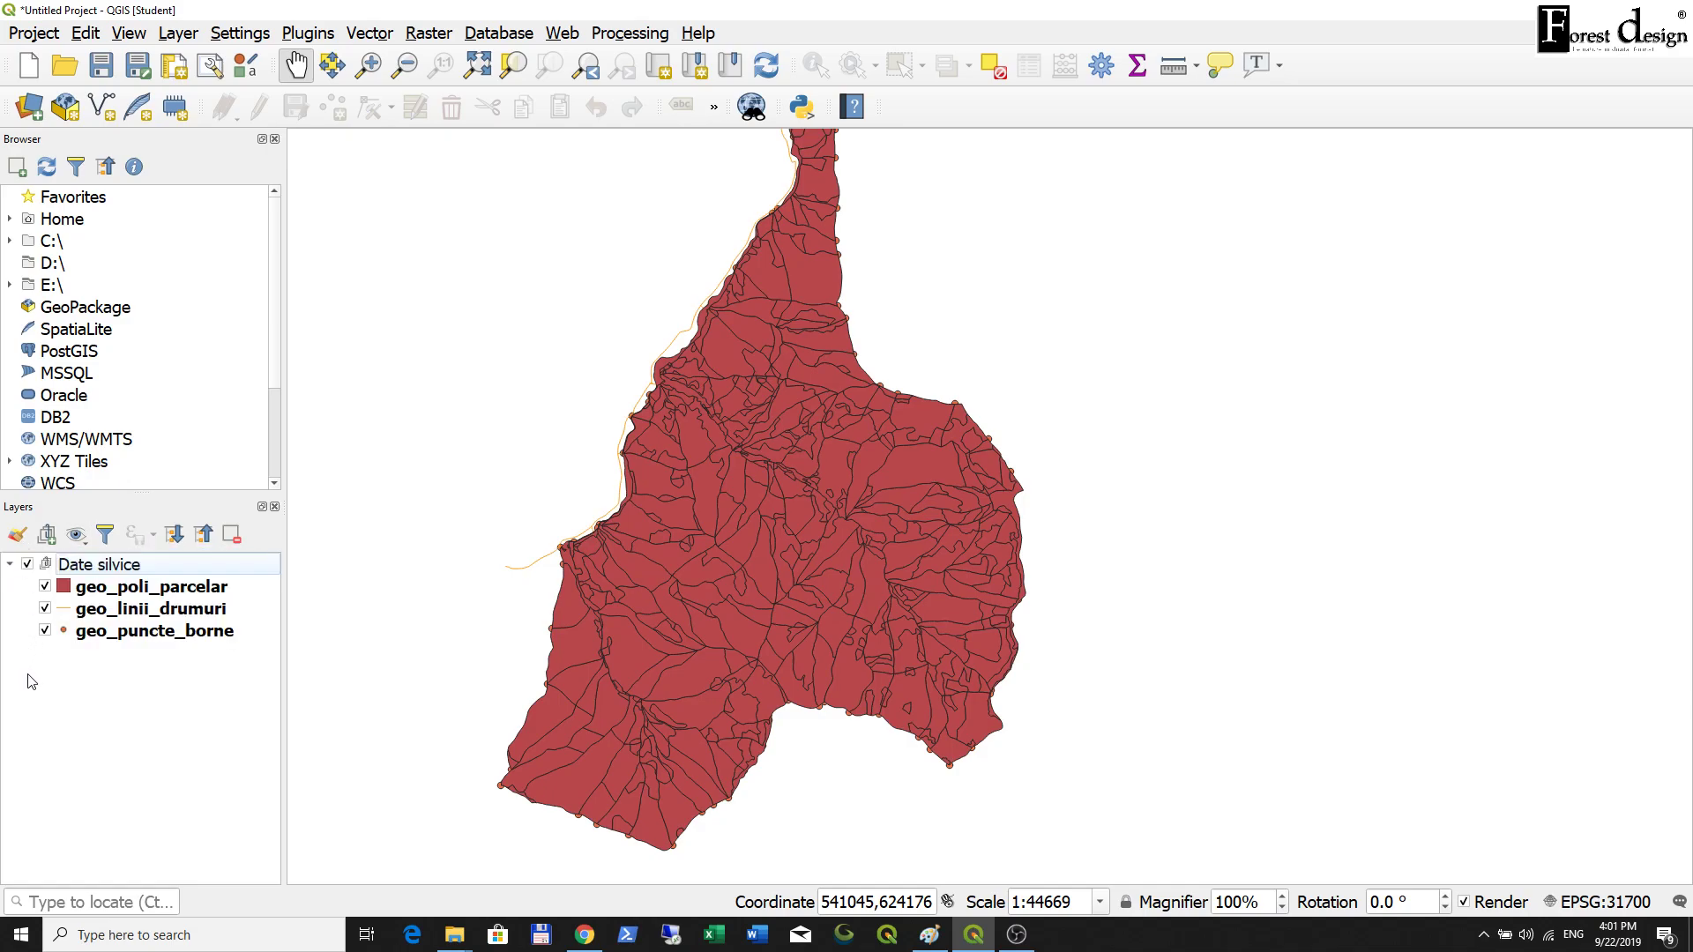
# Open the layer properties of geo_poli_parcelar and widen both the dialog and its list of categories.
pyautogui.click(154, 589)
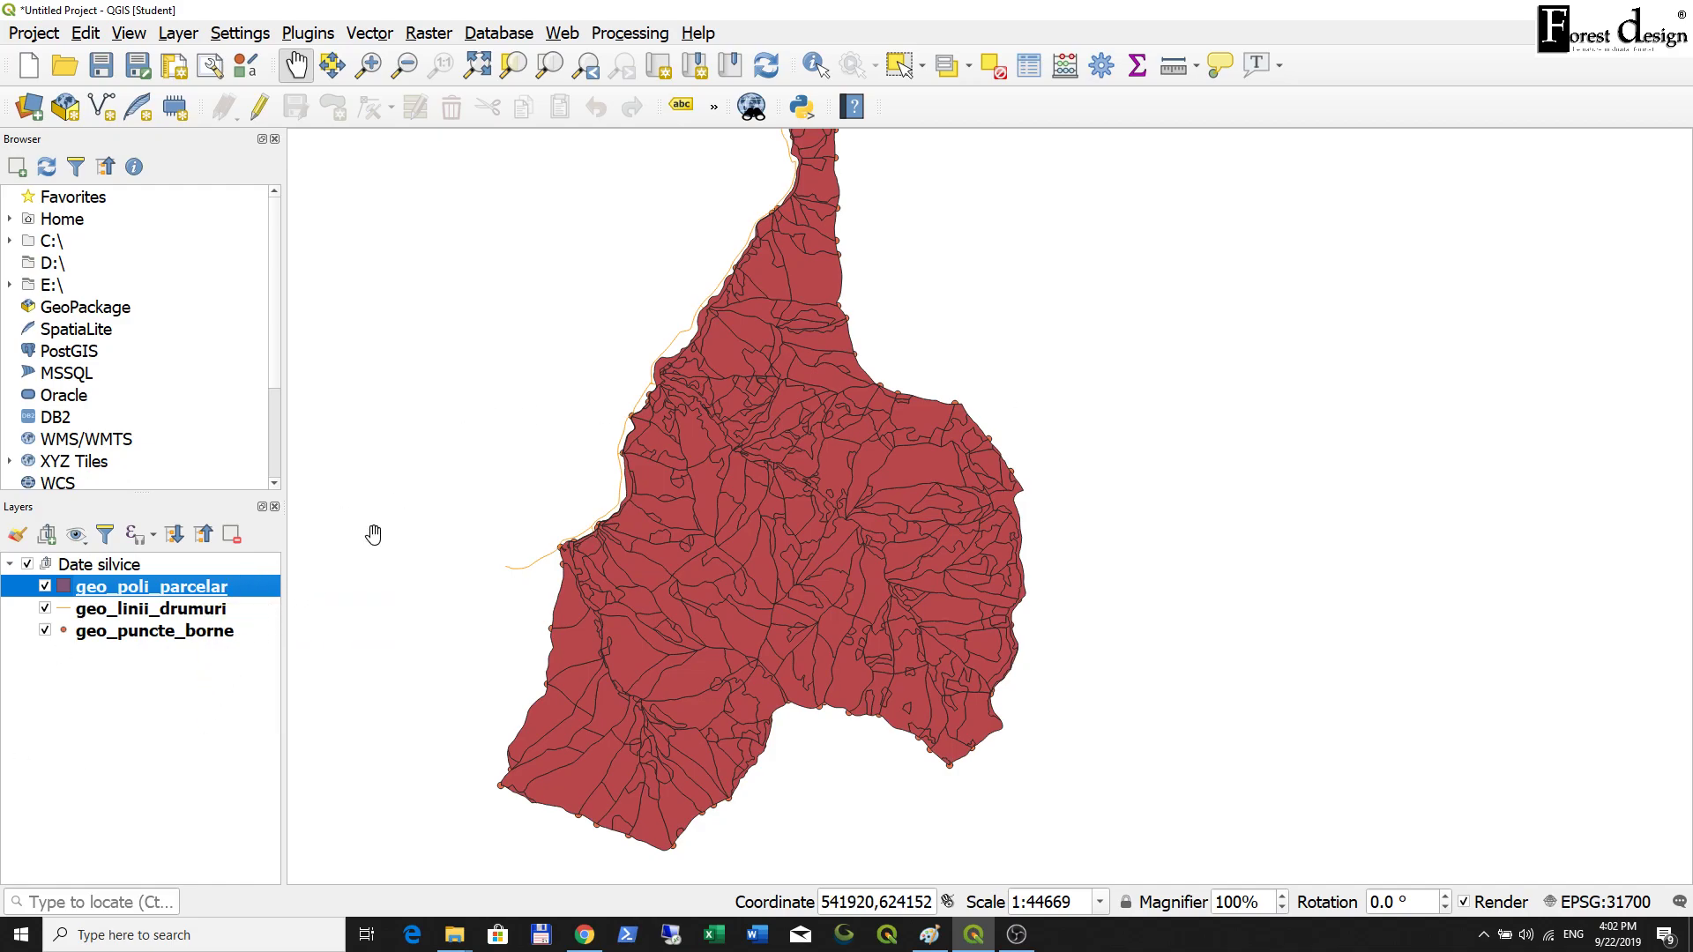
pyautogui.rightClick(183, 587)
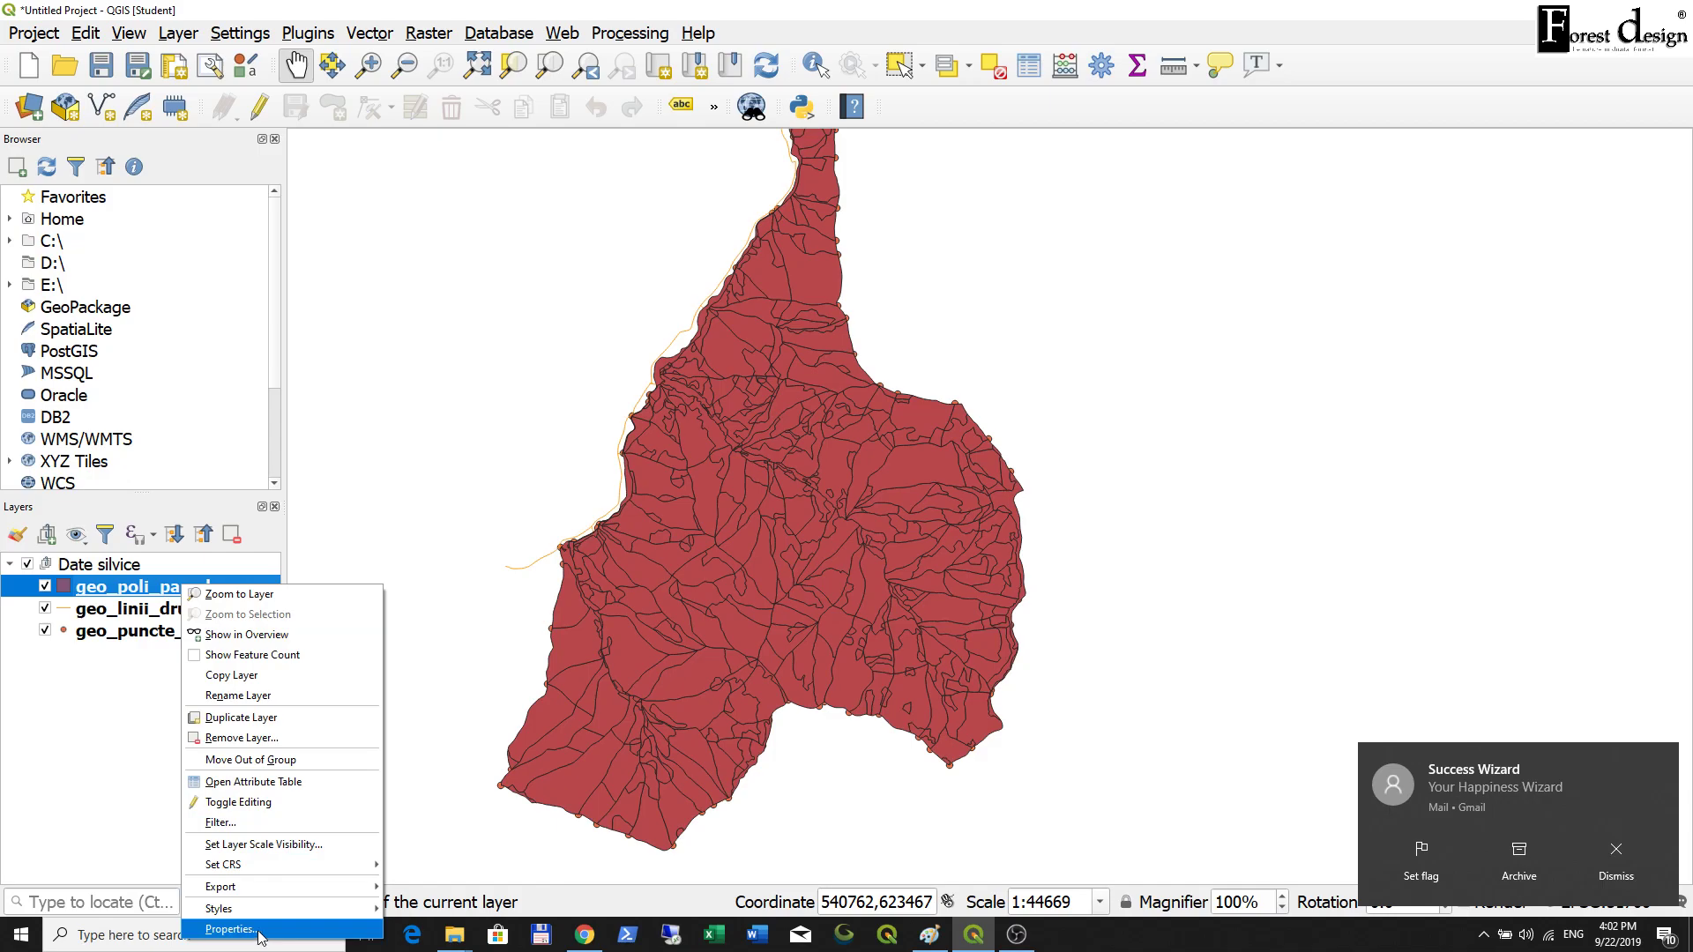
pyautogui.click(231, 930)
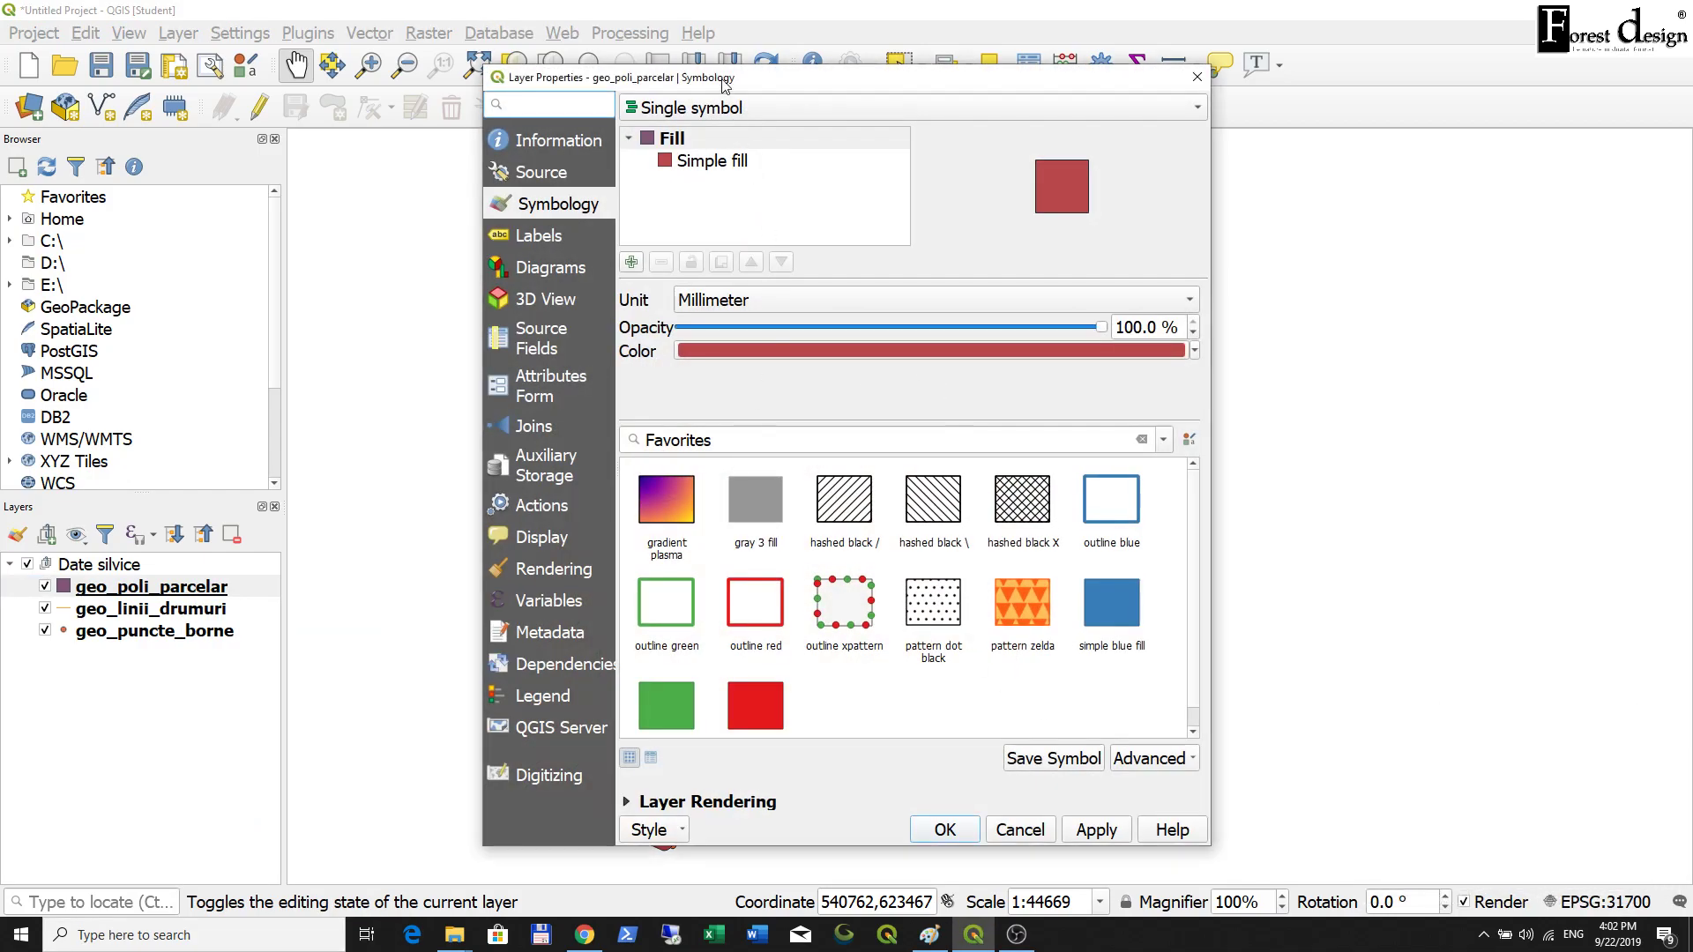
pyautogui.moveTo(724, 77)
pyautogui.mouseDown()
pyautogui.moveTo(692, 61)
pyautogui.moveTo(708, 60)
pyautogui.mouseUp()
pyautogui.moveTo(1195, 250); pyautogui.dragTo(1337, 249)
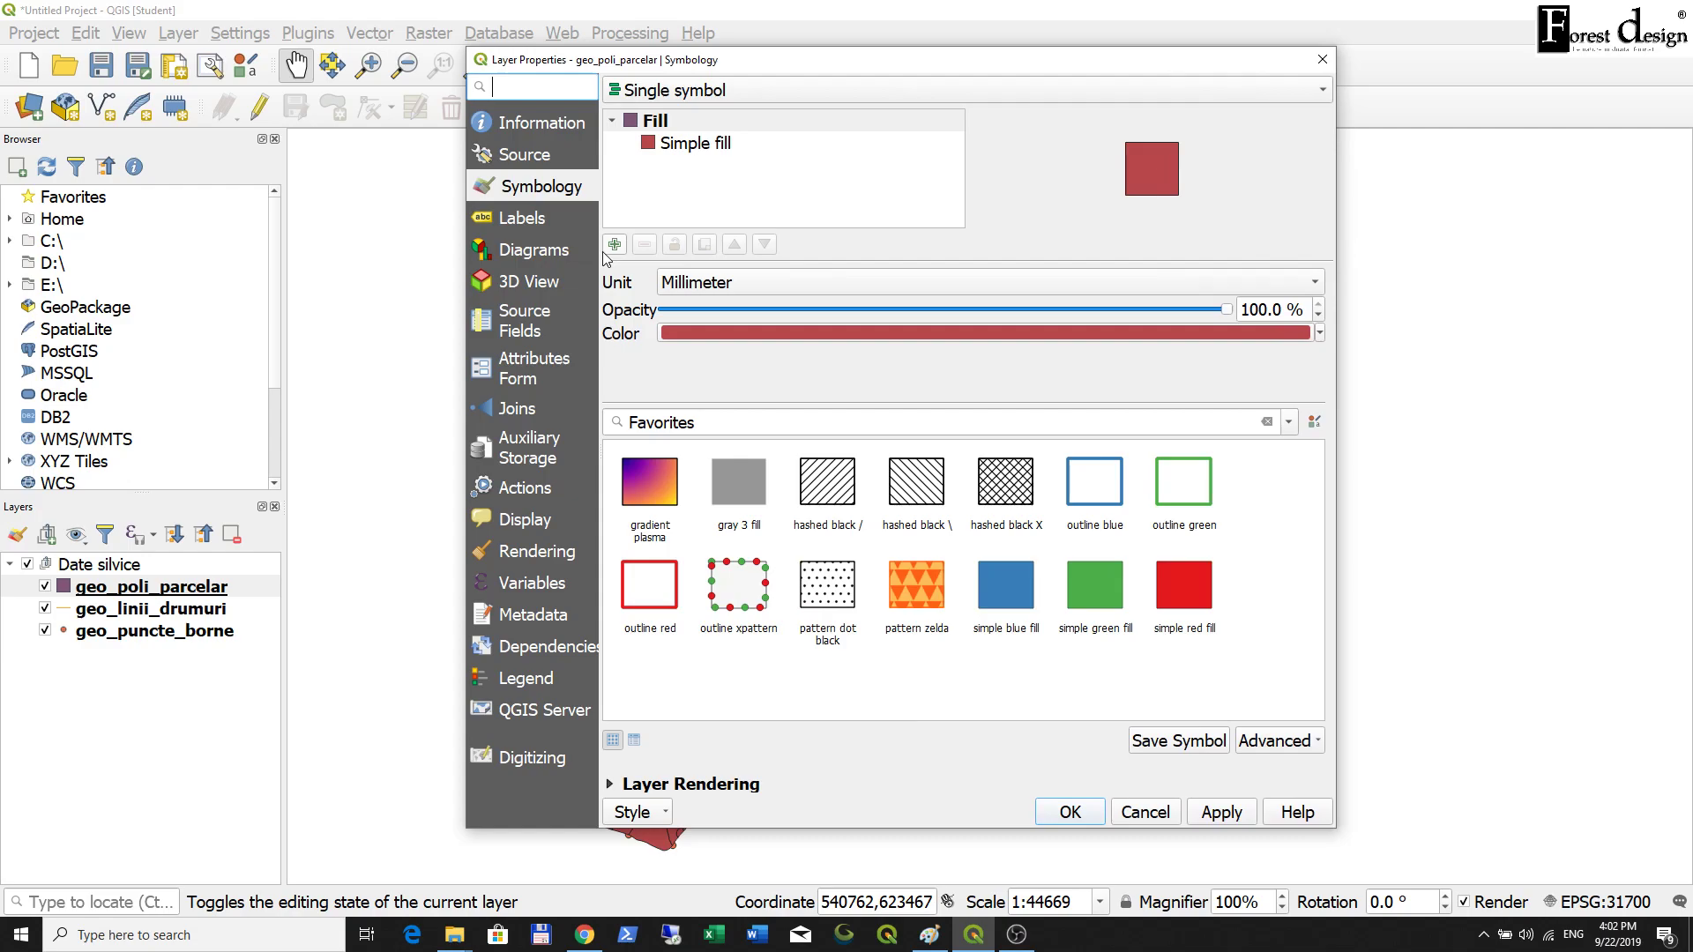
pyautogui.moveTo(601, 253); pyautogui.dragTo(657, 253)
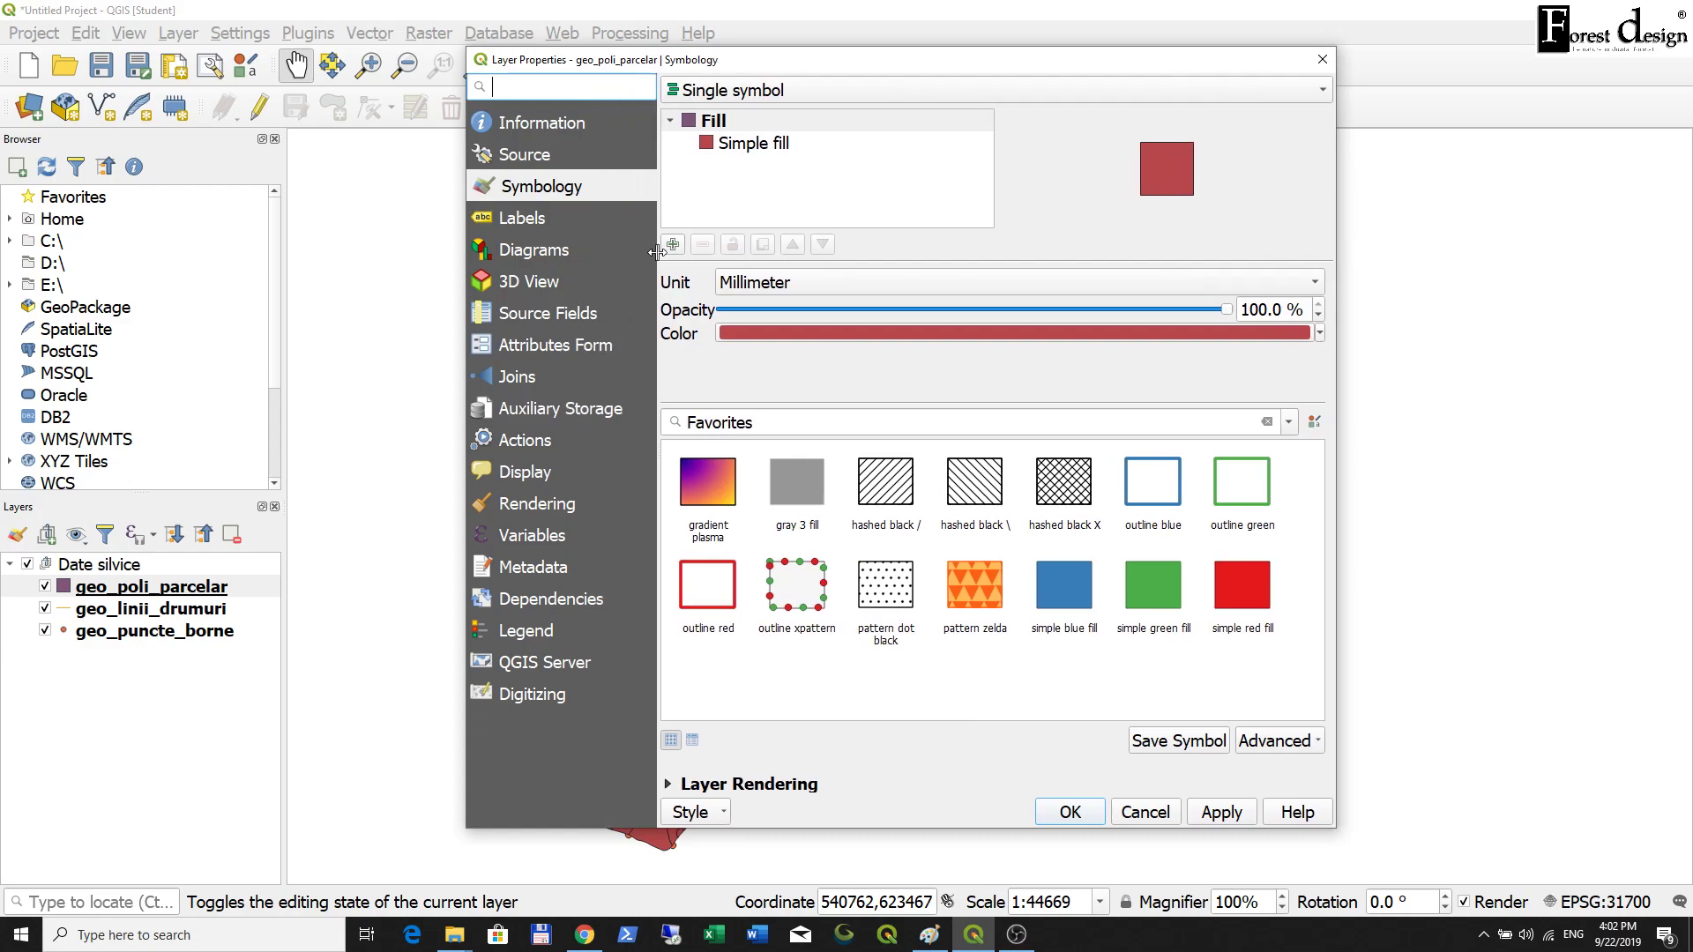
pyautogui.moveTo(798, 59)
pyautogui.mouseDown()
pyautogui.moveTo(722, 10)
pyautogui.moveTo(807, 66)
pyautogui.mouseUp()
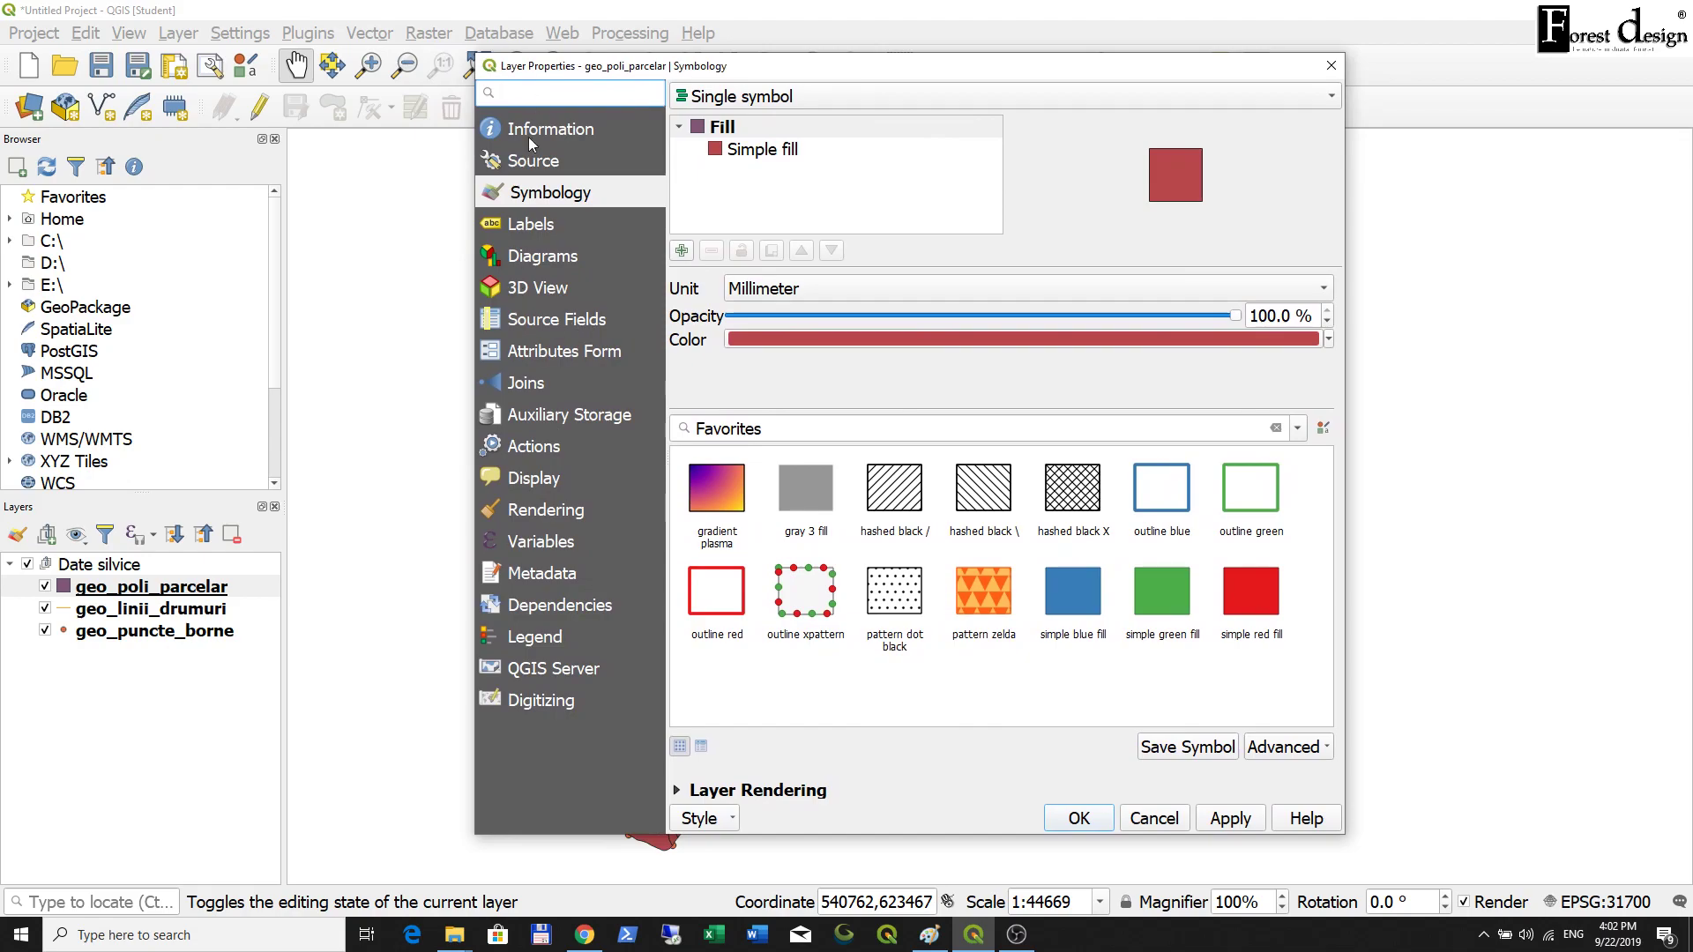
# Look through the geo_poli_parcelar property pages, from Information and Source through Labels, 3D View and Attributes Form to Display.
pyautogui.click(564, 231)
pyautogui.click(569, 166)
pyautogui.click(571, 142)
pyautogui.click(564, 192)
pyautogui.click(546, 237)
pyautogui.click(542, 258)
pyautogui.click(552, 291)
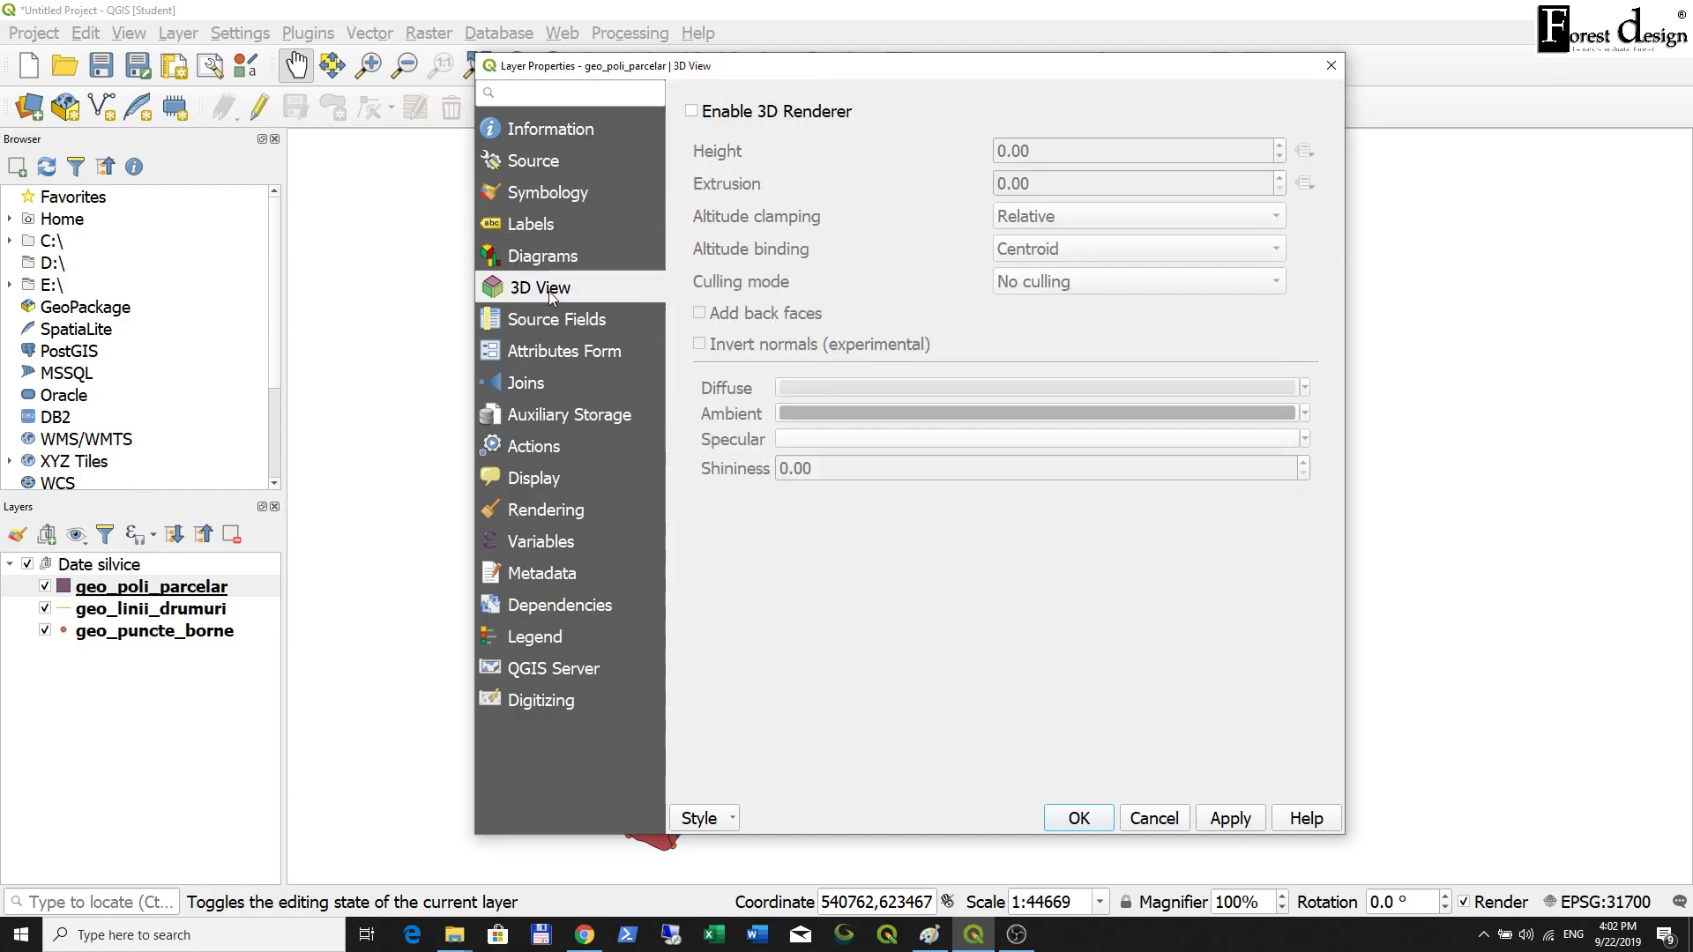
pyautogui.click(565, 328)
pyautogui.click(563, 353)
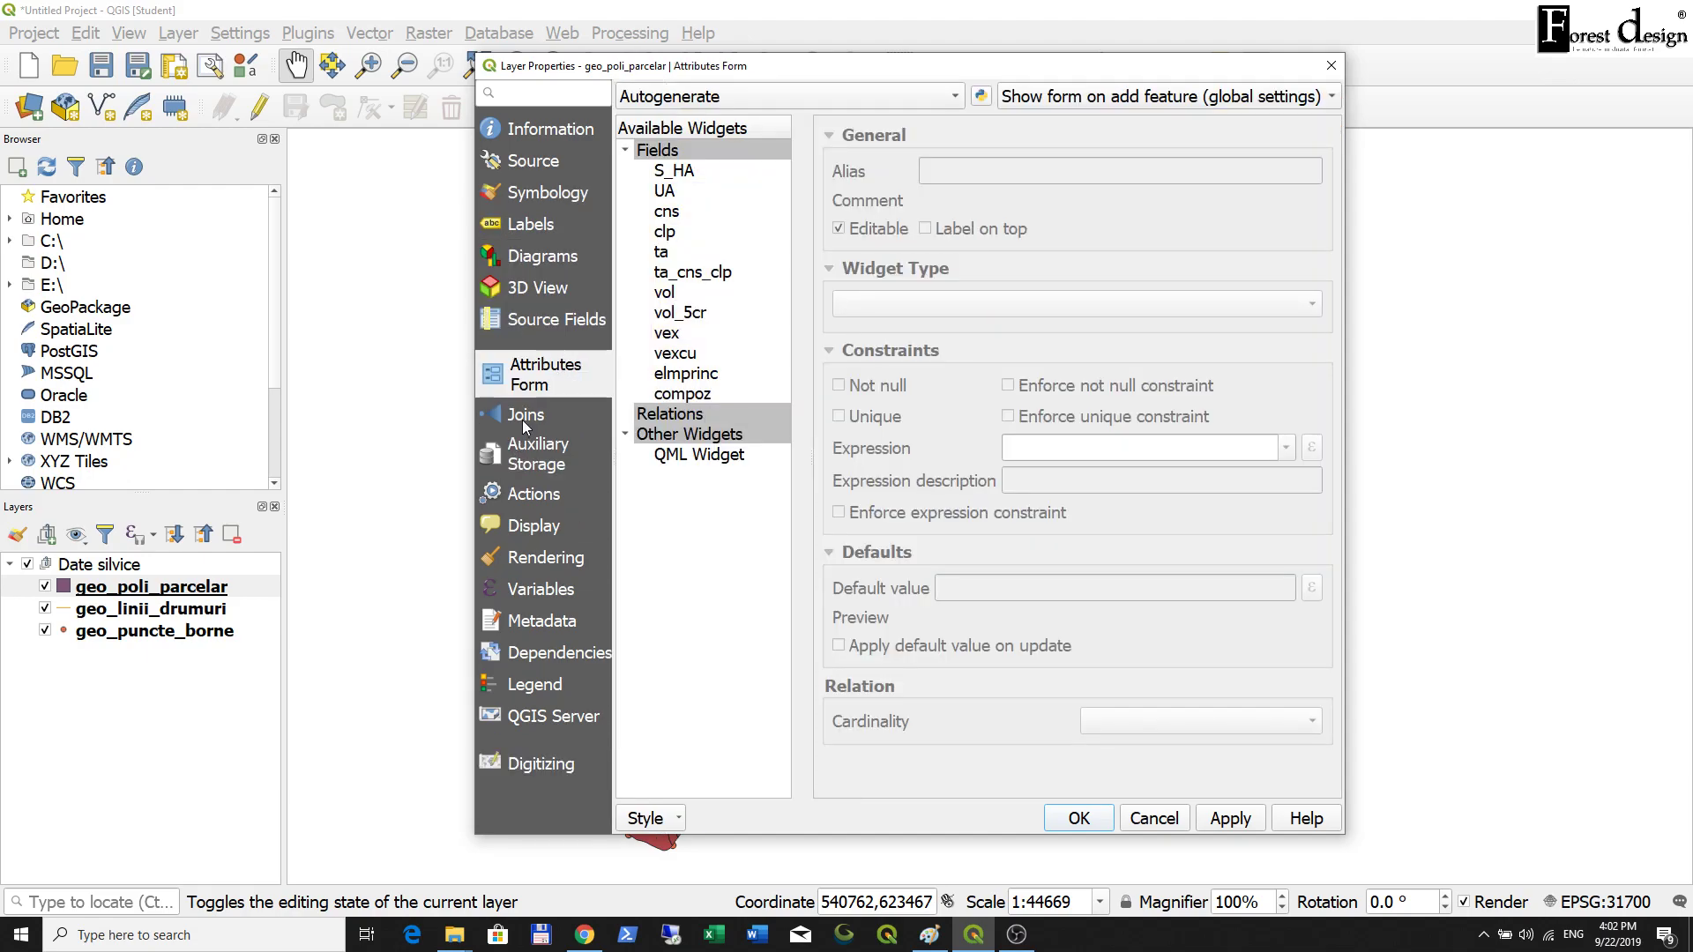
pyautogui.click(523, 418)
pyautogui.click(533, 466)
pyautogui.click(542, 498)
pyautogui.click(553, 532)
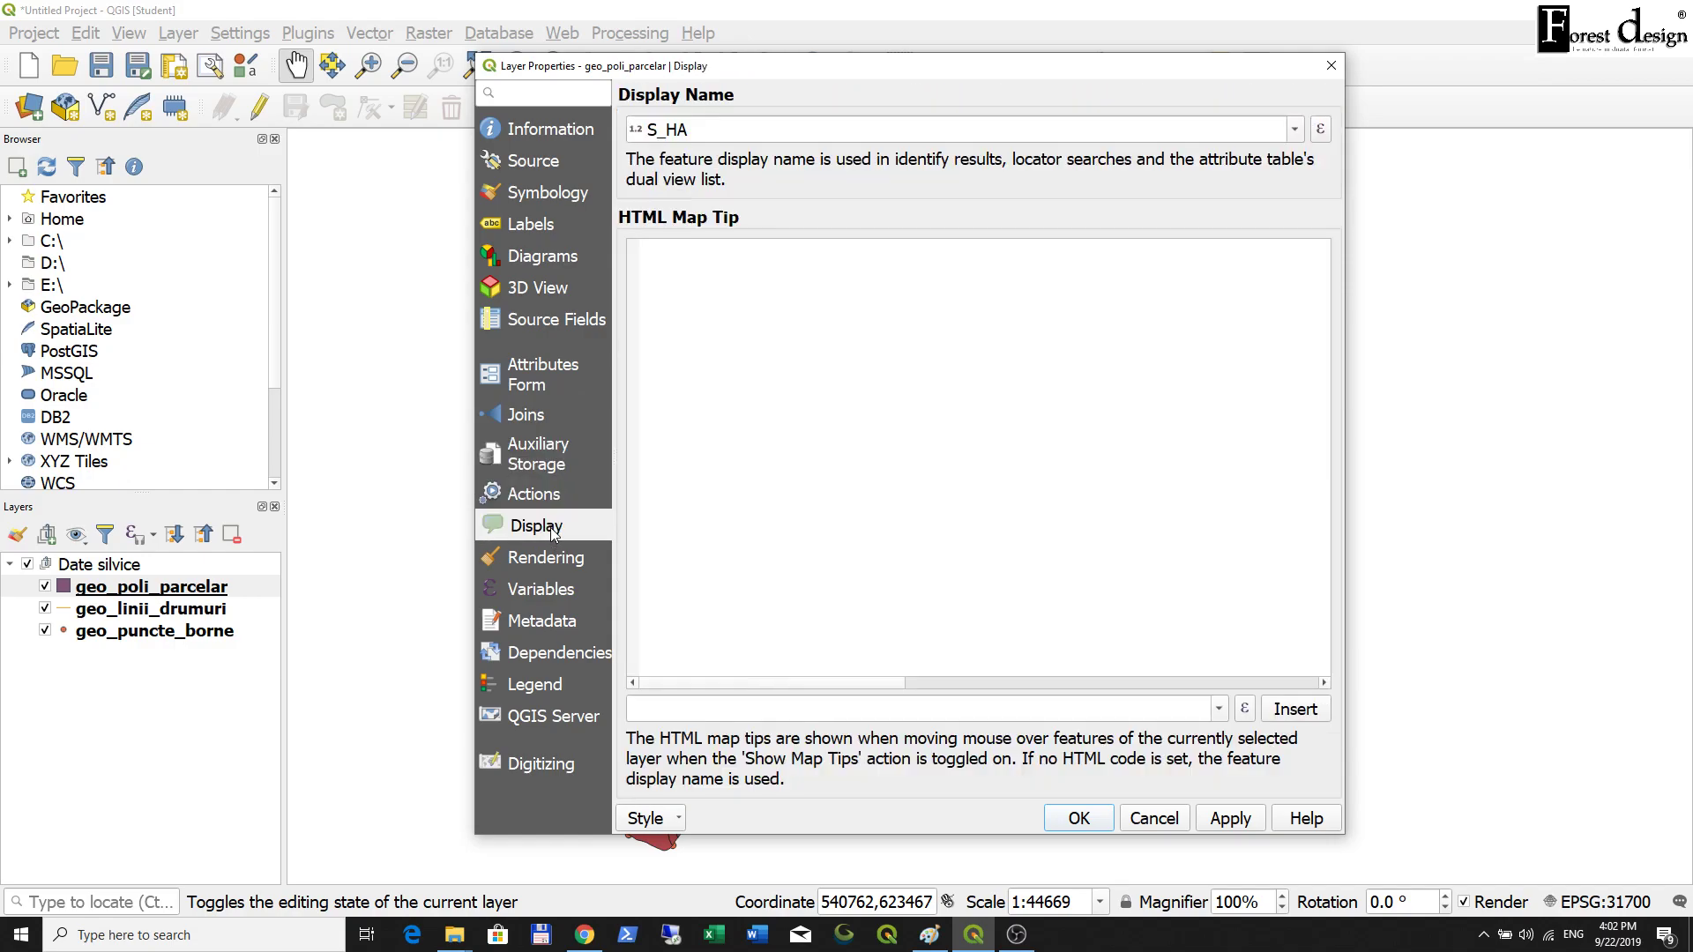
pyautogui.moveTo(606, 73); pyautogui.dragTo(551, 68)
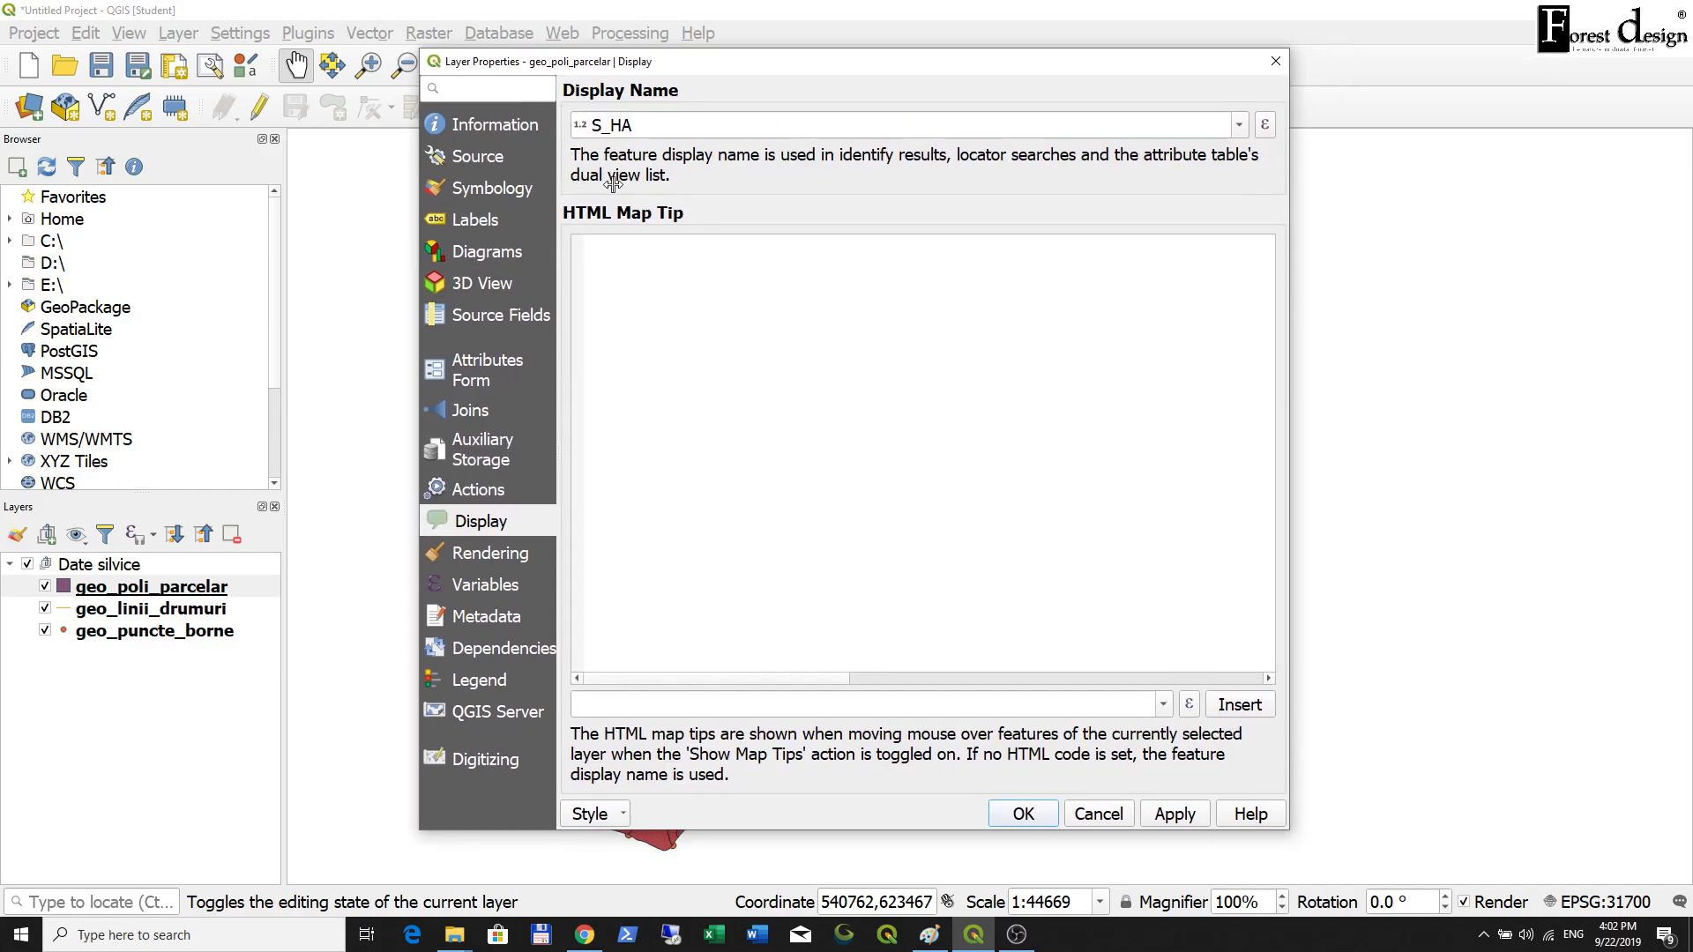
# View the Symbology and Labels settings of geo_poli_parcelar, ending on Symbology.
pyautogui.click(473, 190)
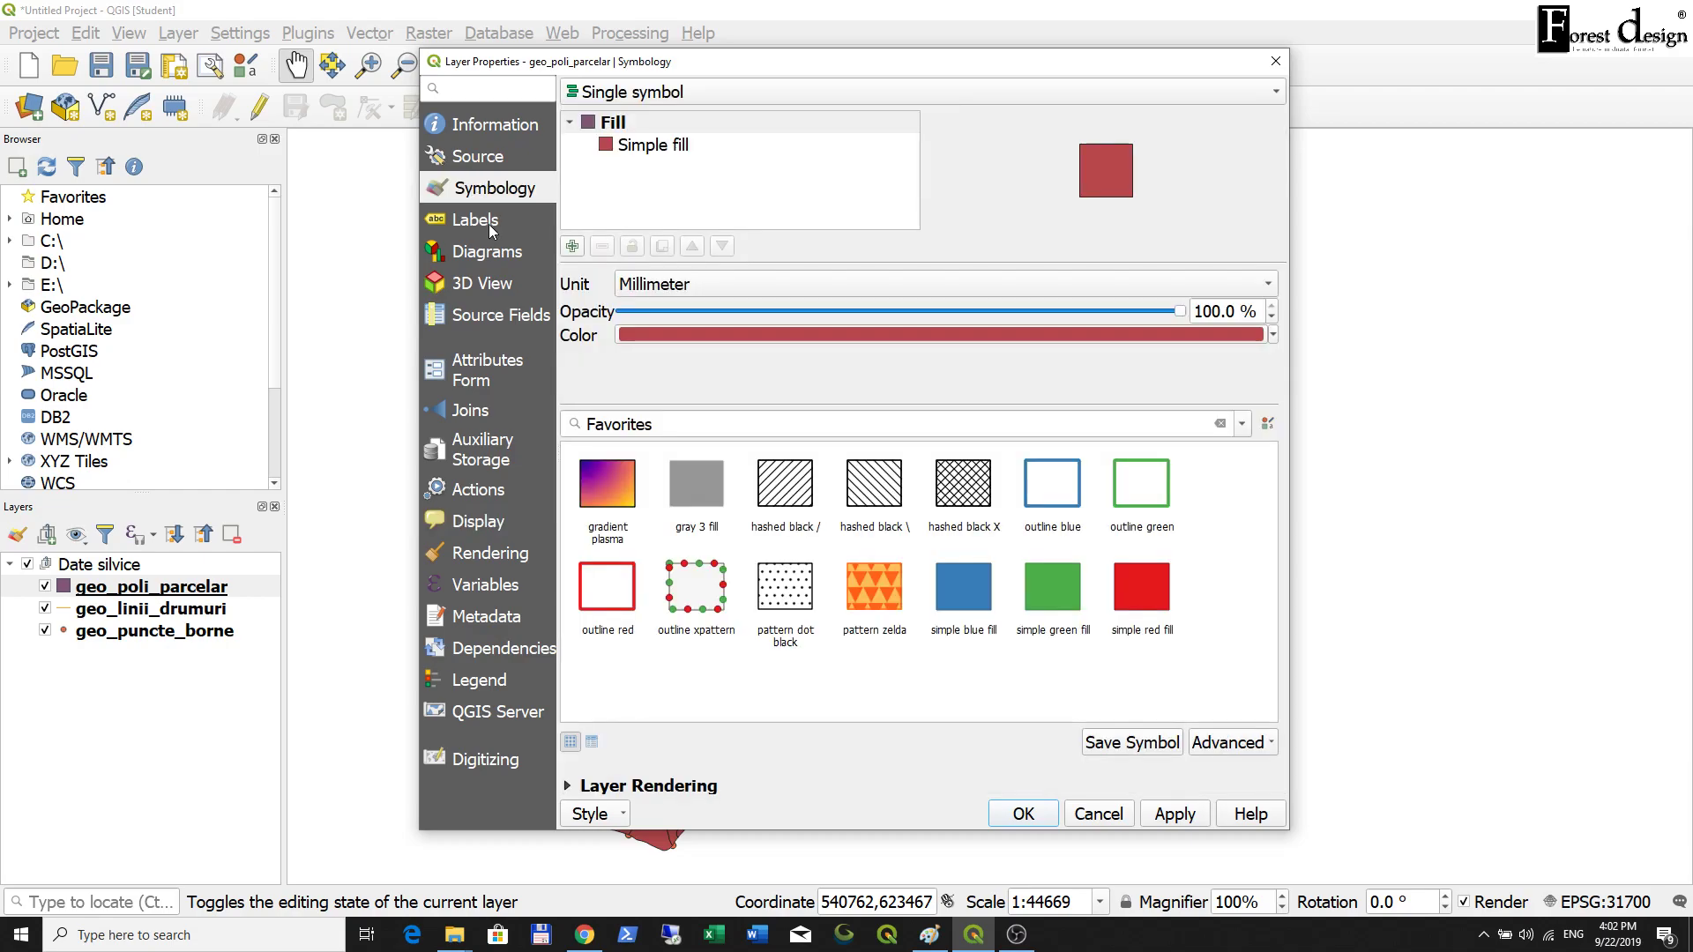
pyautogui.click(490, 224)
pyautogui.click(508, 196)
pyautogui.click(489, 224)
pyautogui.click(508, 196)
pyautogui.click(497, 222)
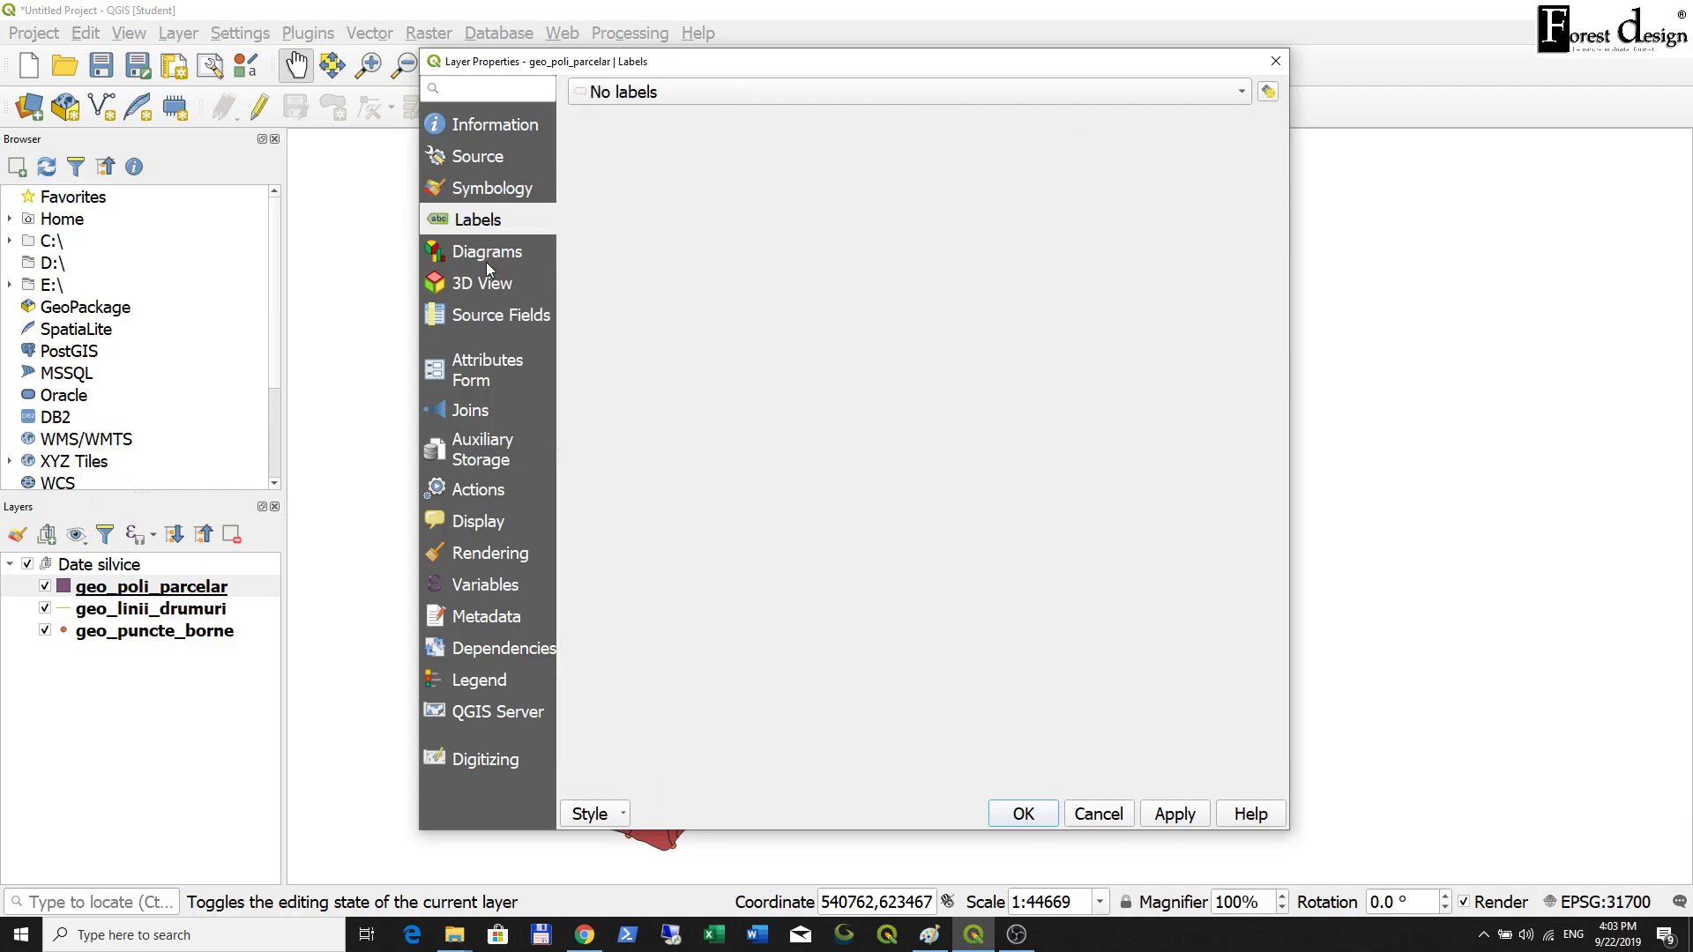
pyautogui.click(519, 196)
pyautogui.moveTo(736, 65)
pyautogui.mouseDown()
pyautogui.moveTo(907, 58)
pyautogui.moveTo(638, 66)
pyautogui.moveTo(904, 58)
pyautogui.moveTo(822, 78)
pyautogui.moveTo(755, 65)
pyautogui.mouseUp()
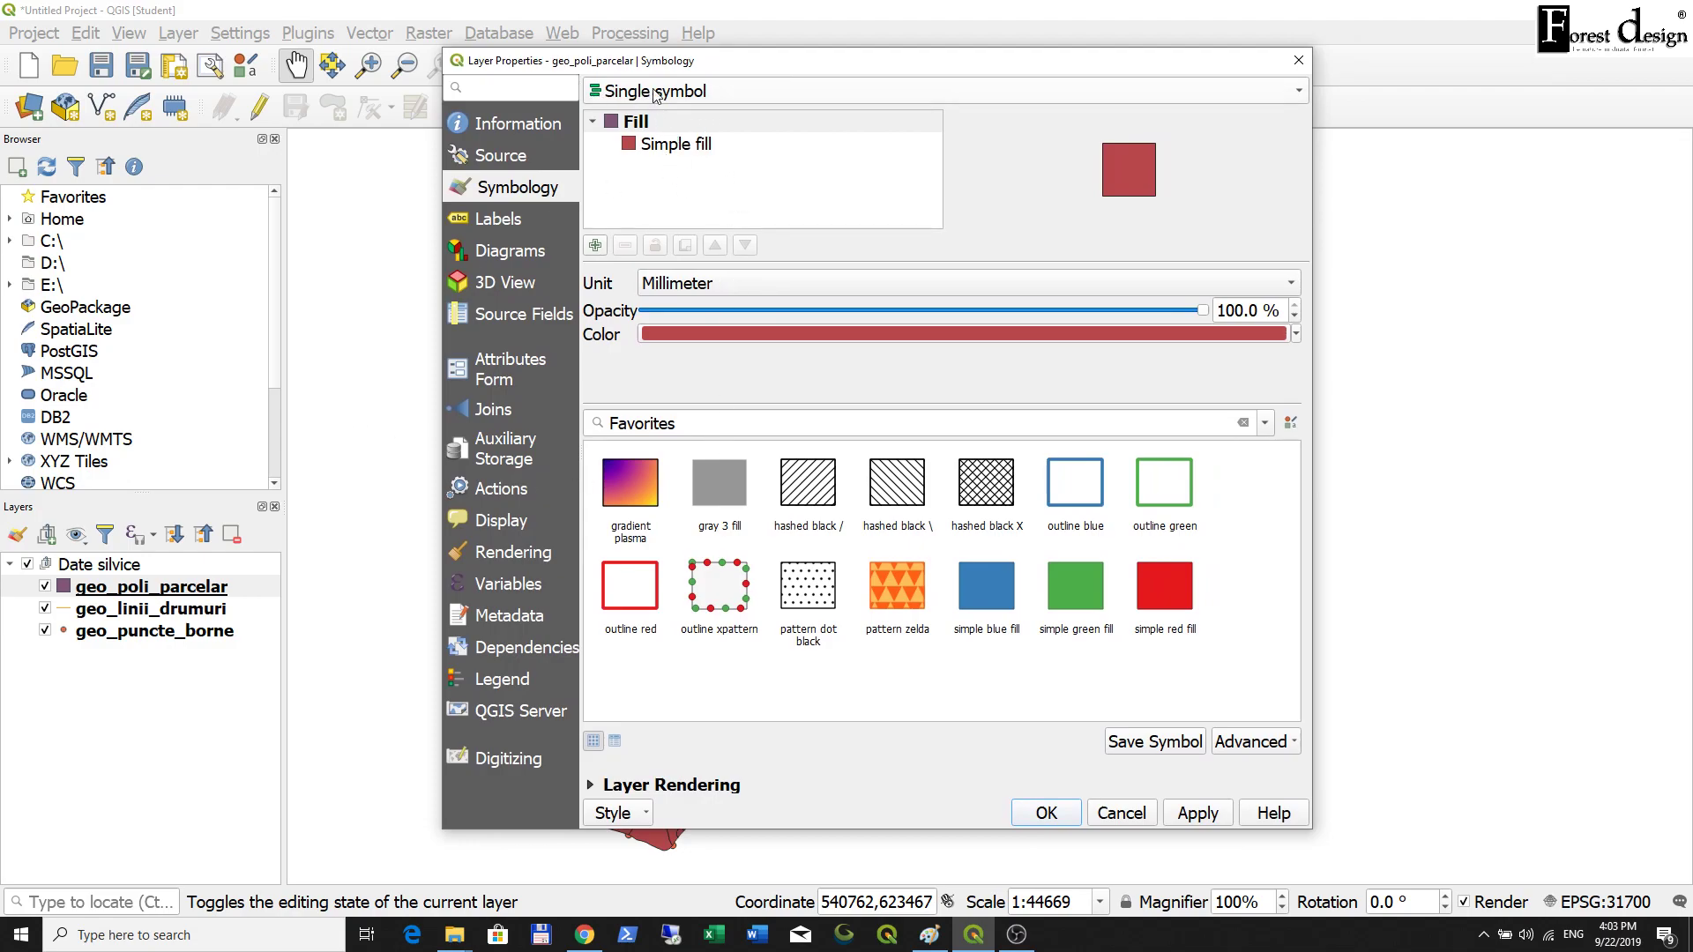
# Keep the Single symbol renderer for geo_poli_parcelar and choose the outline red preset as its fill symbol.
pyautogui.click(716, 92)
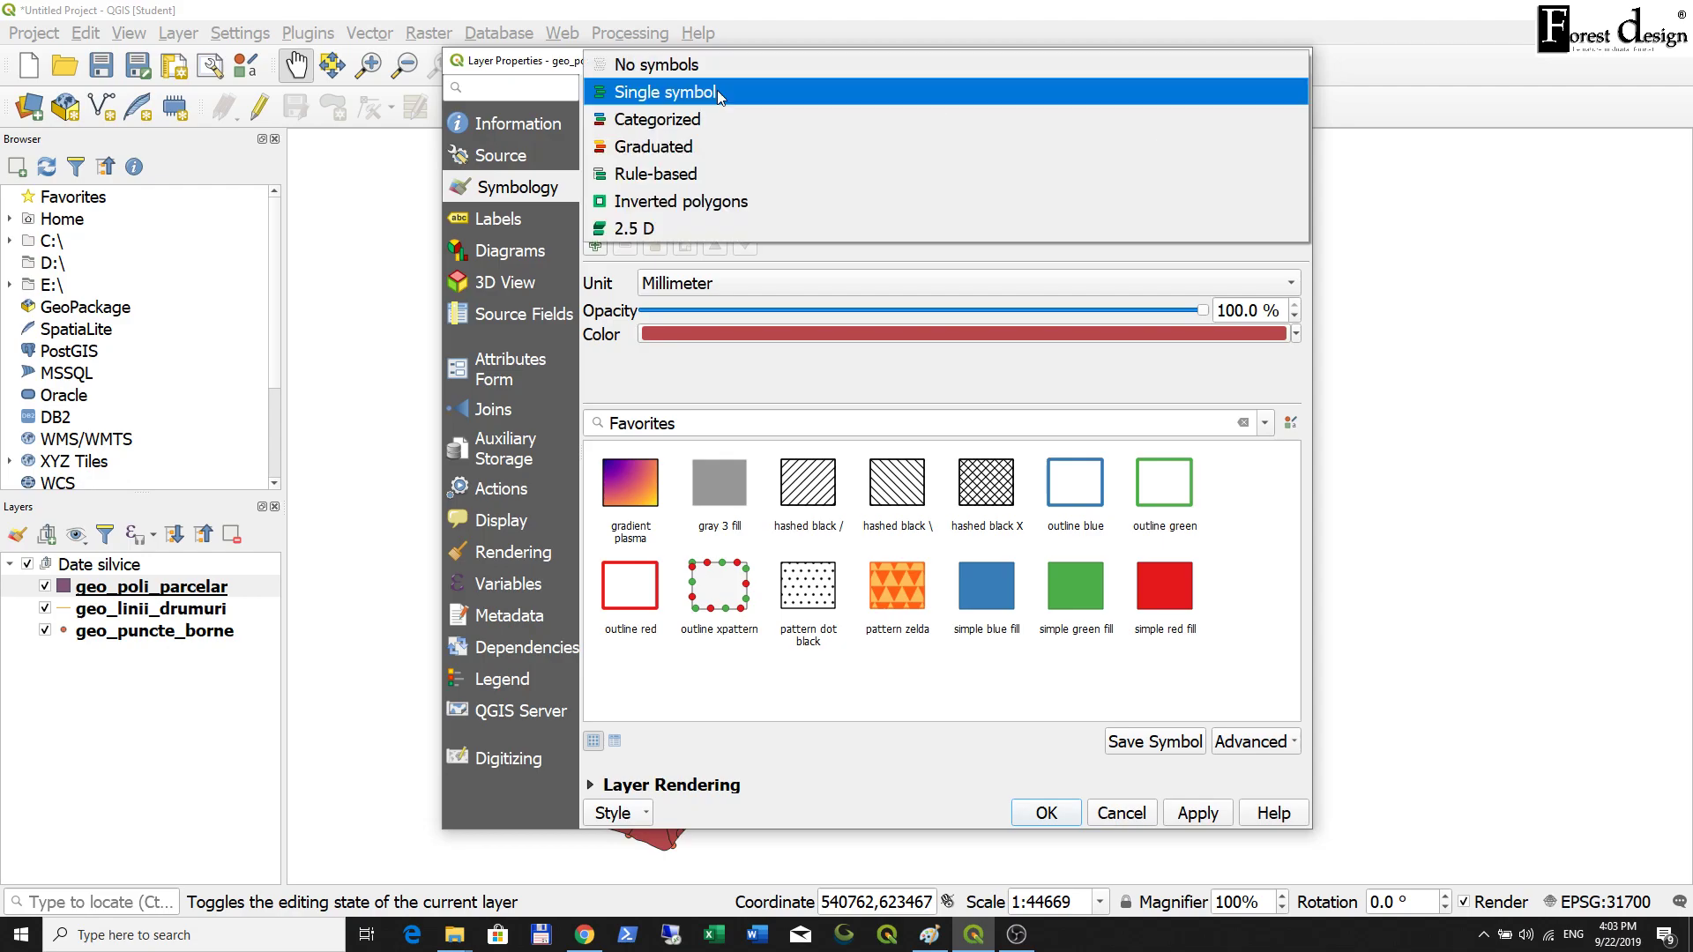
pyautogui.click(717, 90)
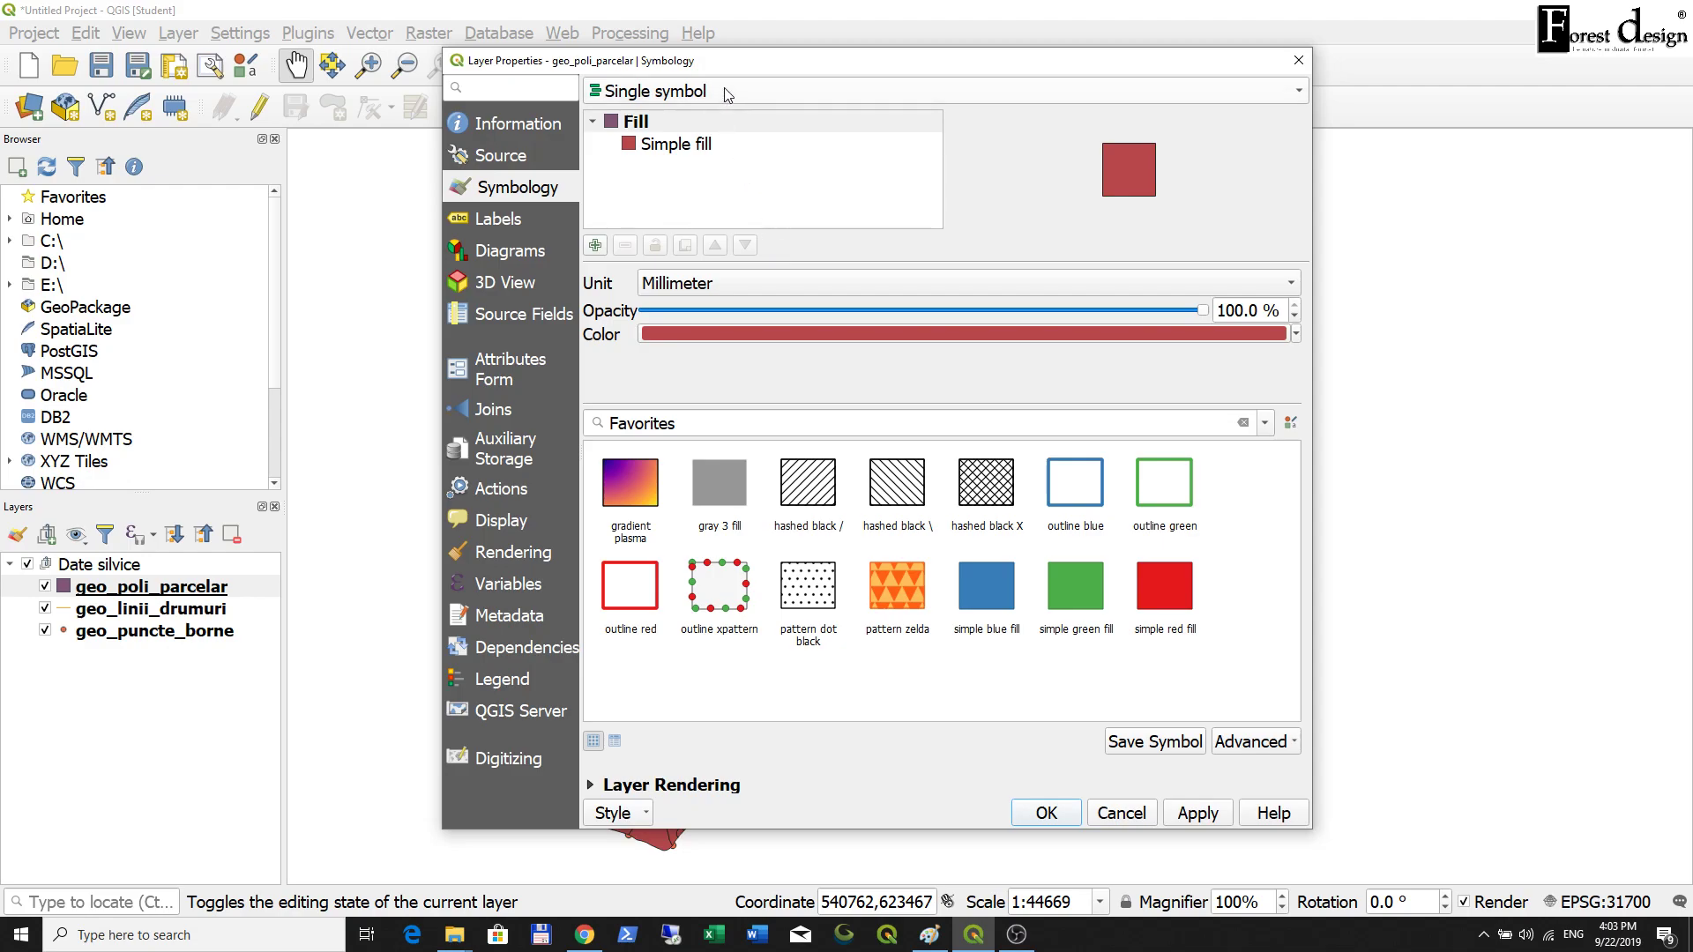
pyautogui.moveTo(882, 68); pyautogui.dragTo(1102, 59)
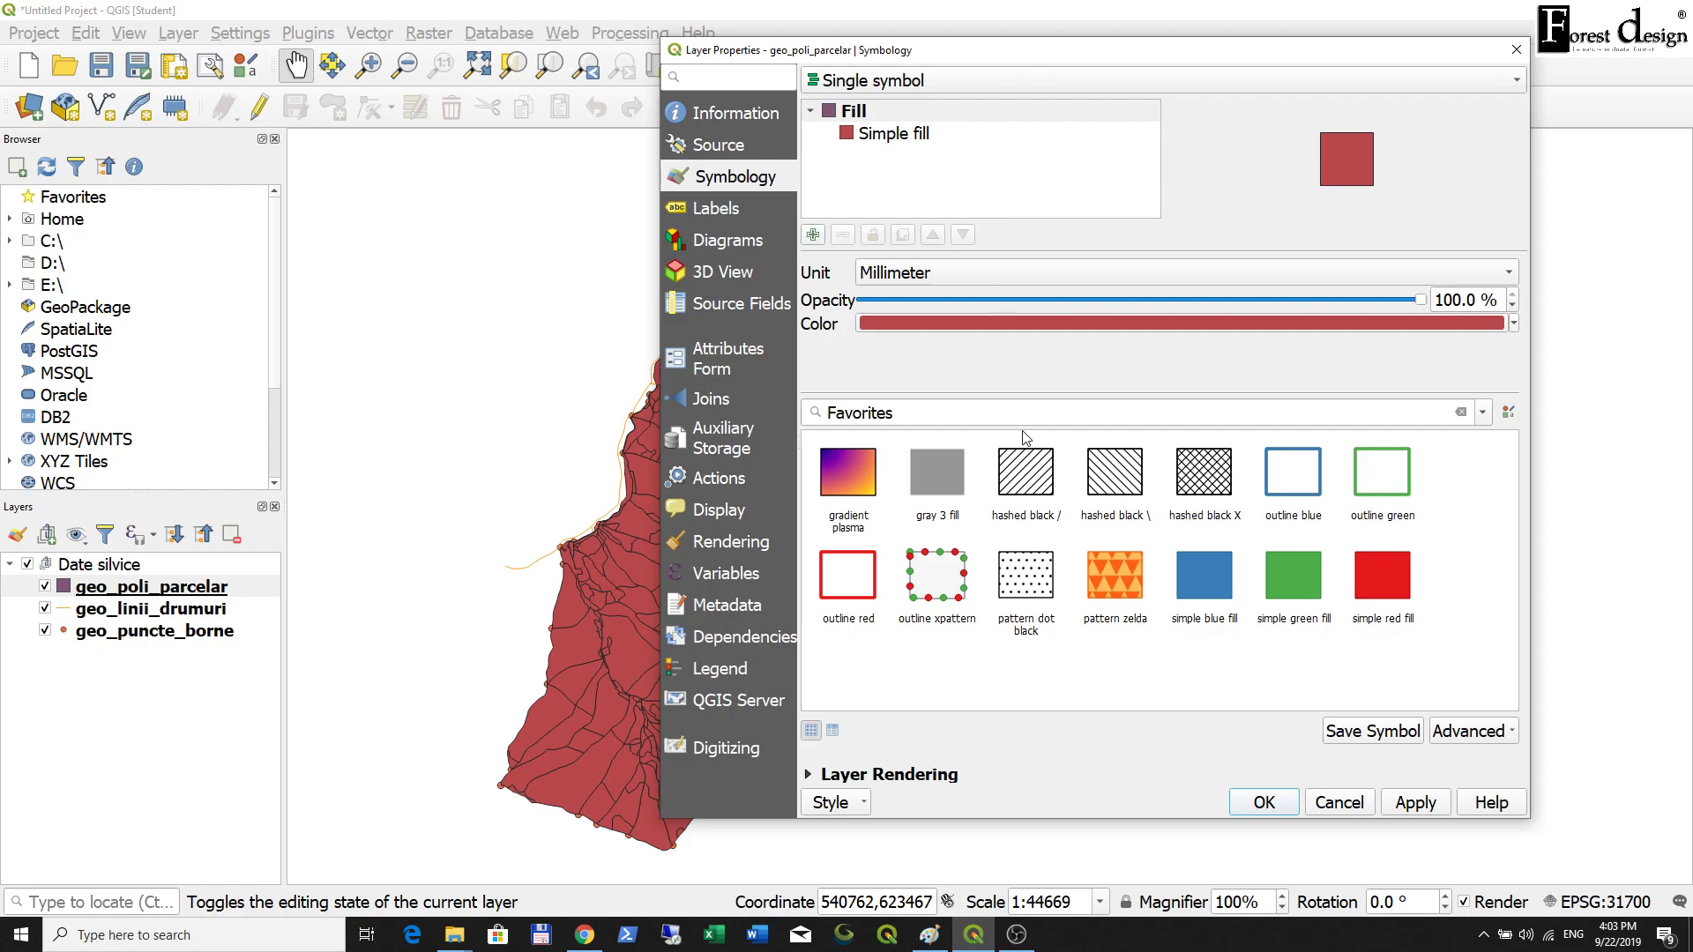
pyautogui.moveTo(1029, 50); pyautogui.dragTo(965, 50)
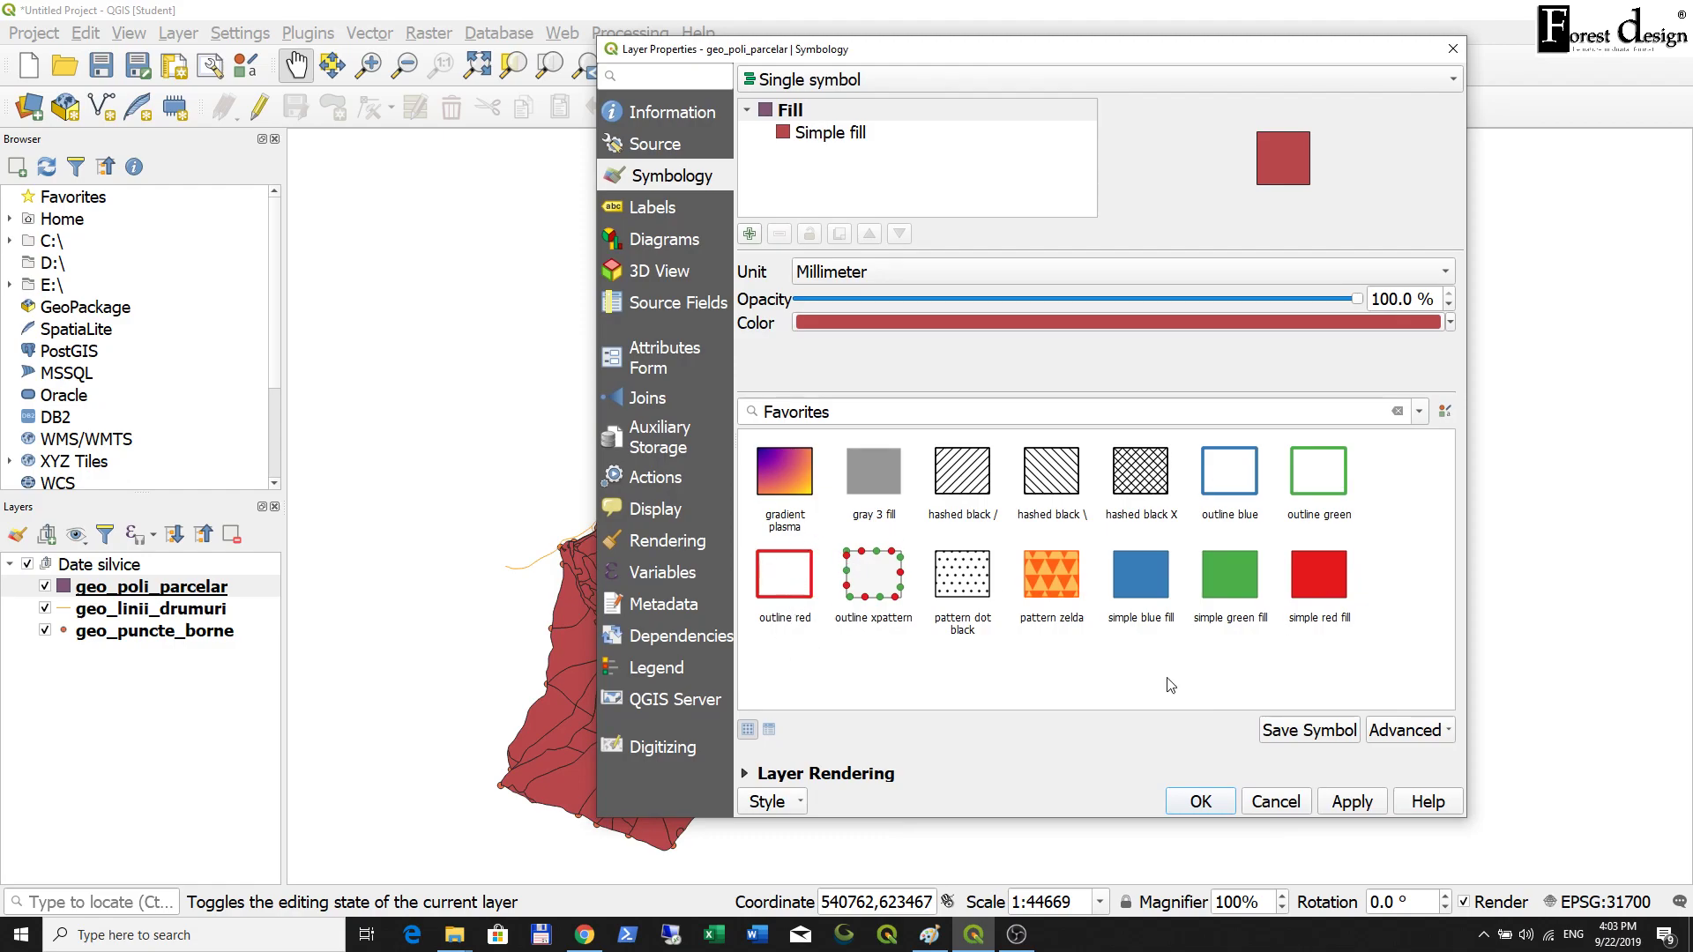
pyautogui.click(819, 577)
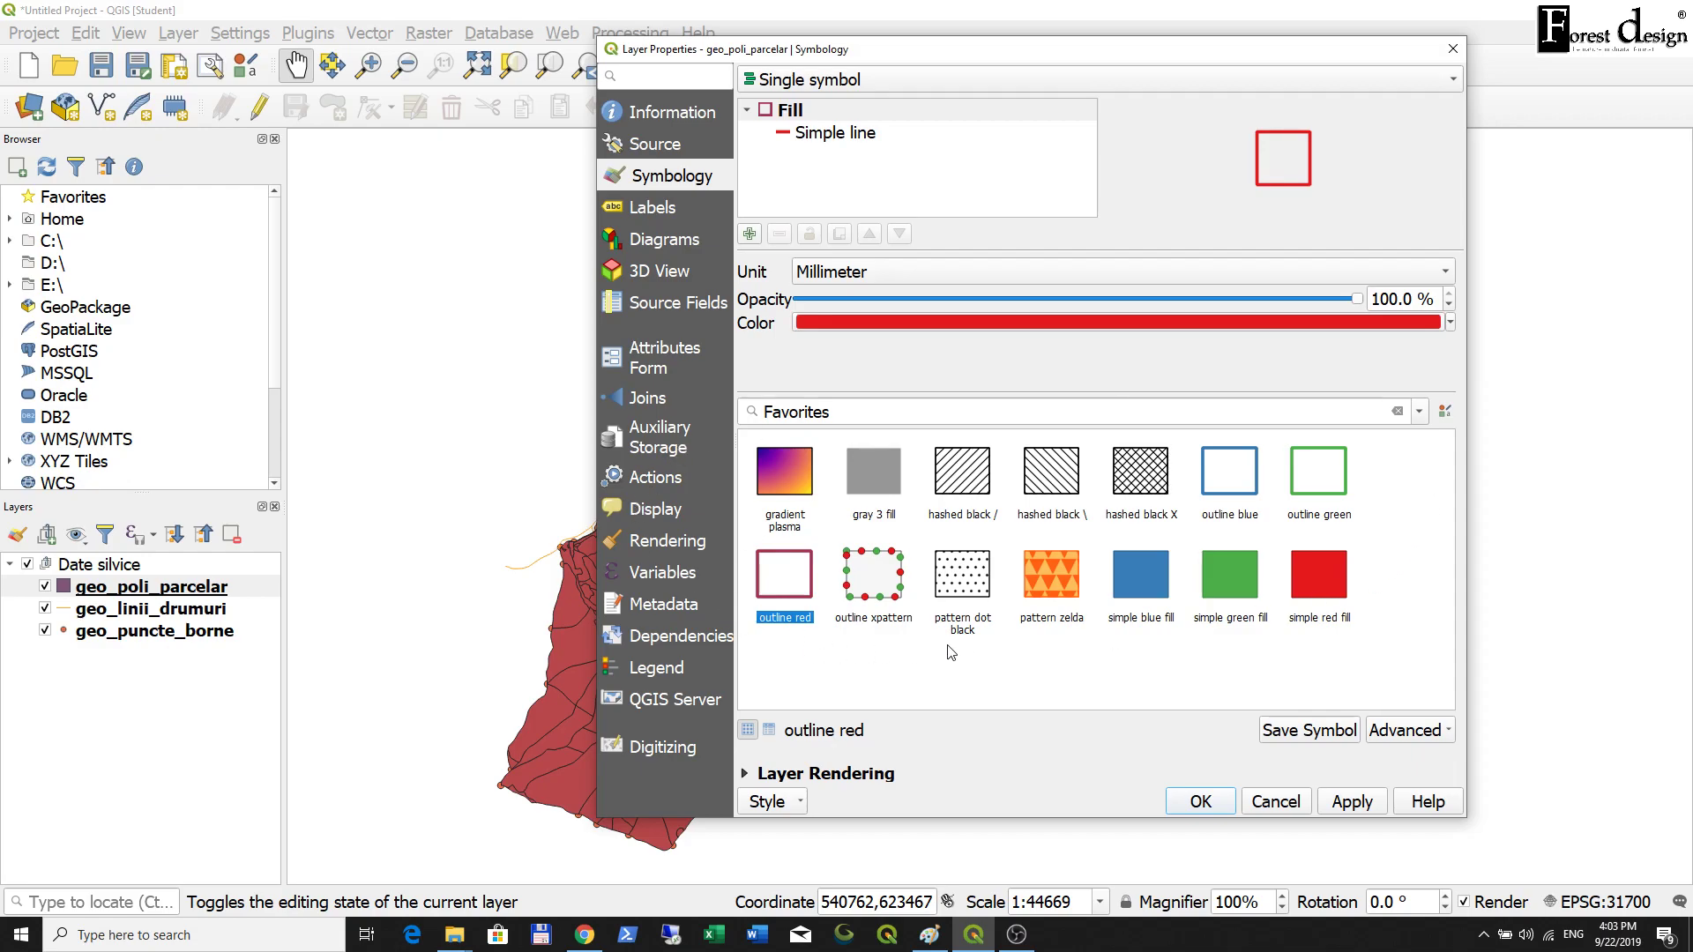
# Switch the symbol presets from Favorites to All Symbols.
pyautogui.click(1419, 411)
pyautogui.click(1419, 410)
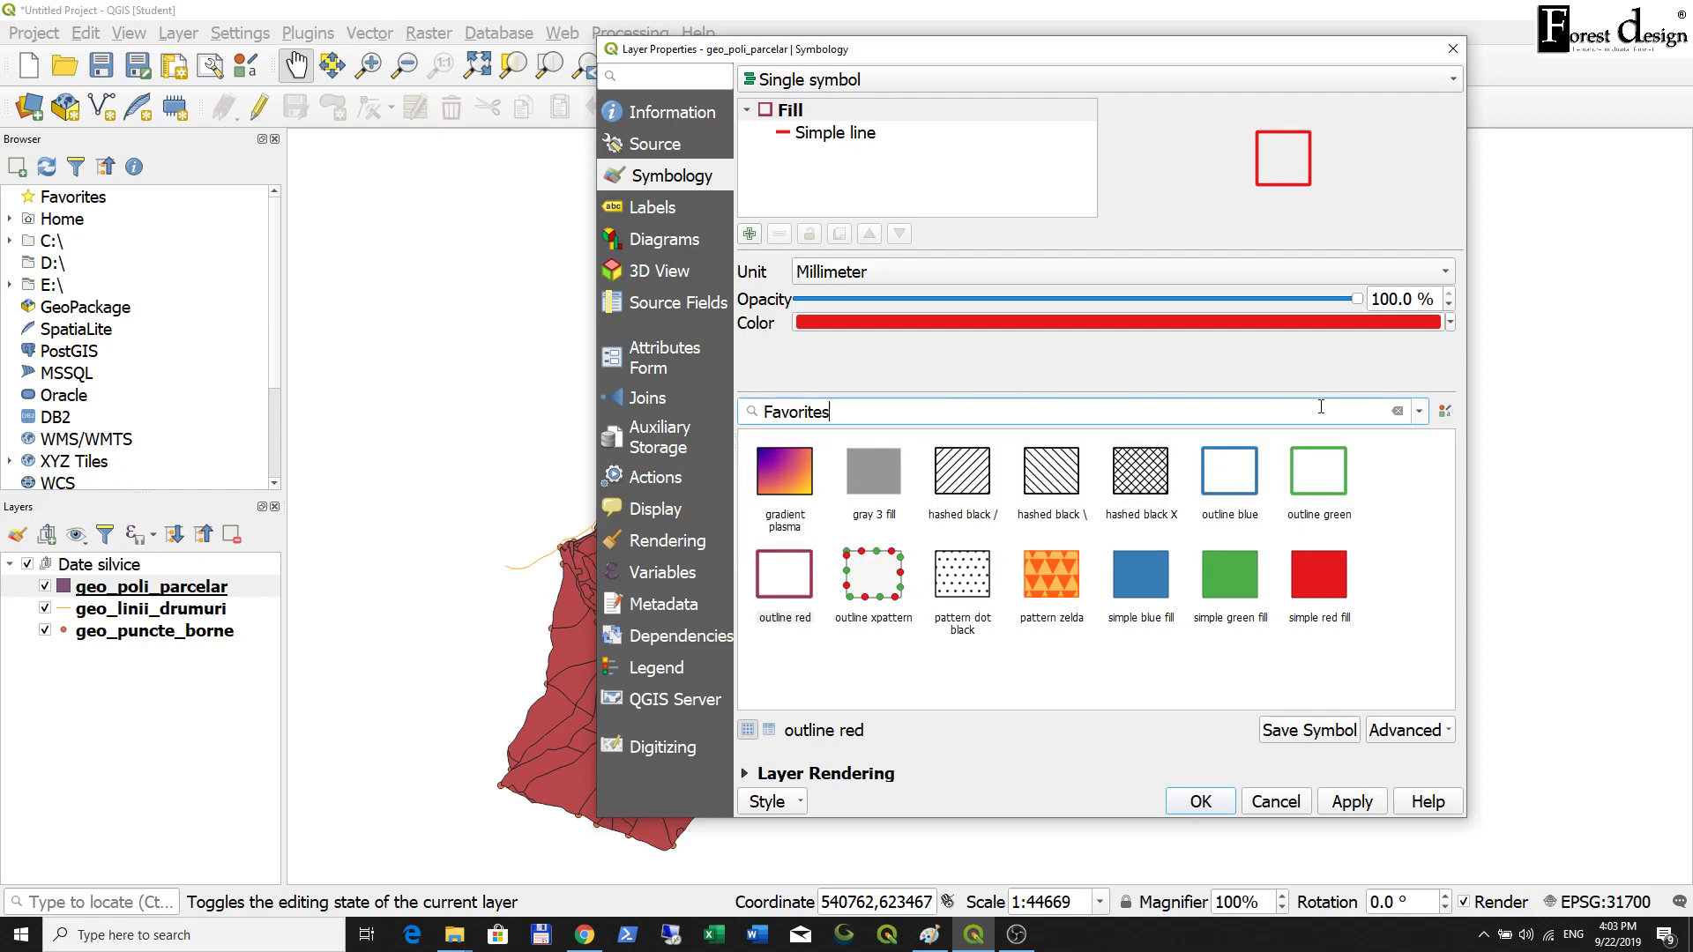
pyautogui.click(1421, 413)
pyautogui.click(966, 451)
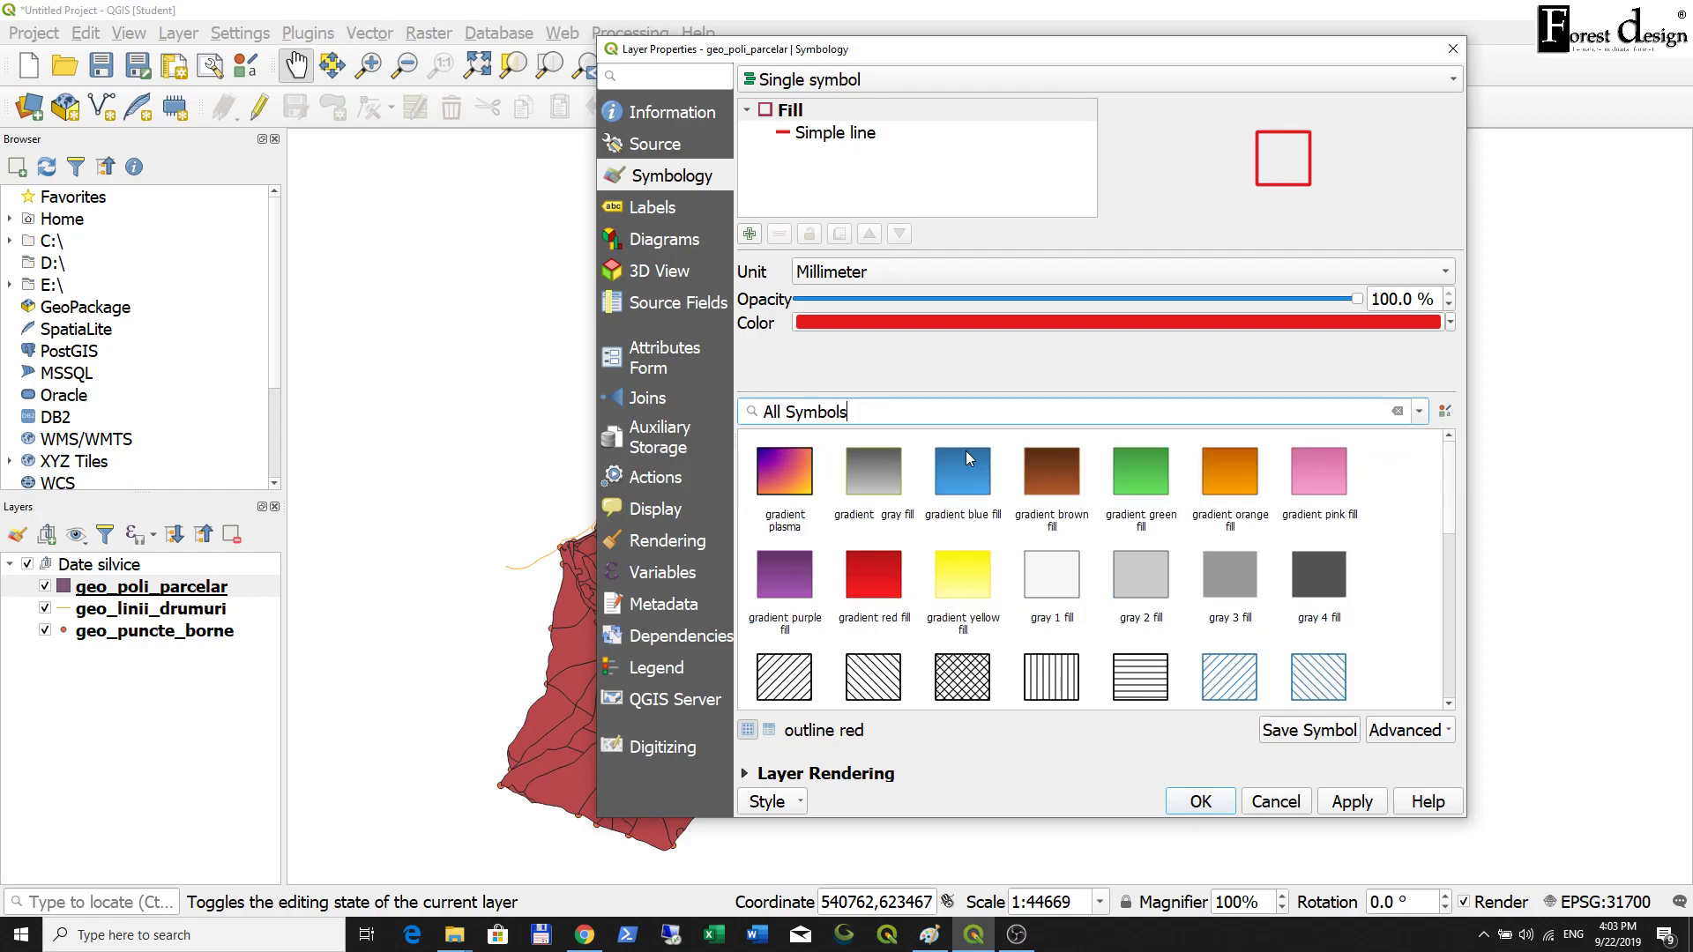
# Choose the outline green preset as the fill symbol of geo_poli_parcelar and apply it to the layer.
pyautogui.moveTo(1447, 505); pyautogui.dragTo(1457, 602)
pyautogui.moveTo(1071, 49); pyautogui.dragTo(1043, 53)
pyautogui.click(849, 574)
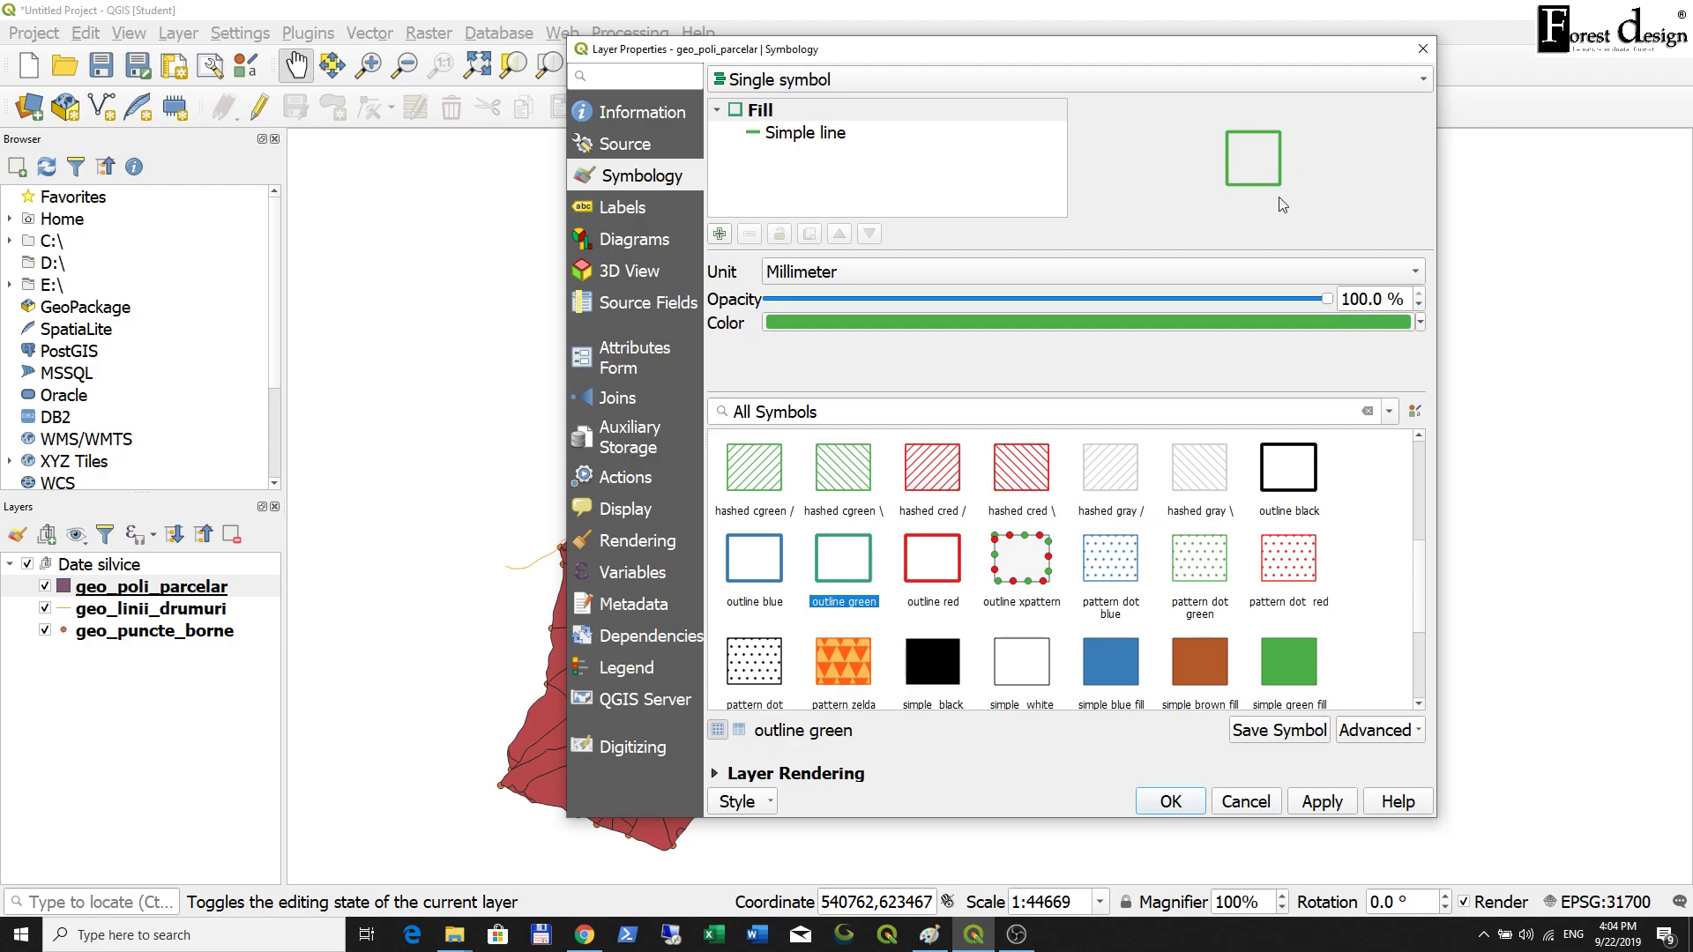
pyautogui.moveTo(1199, 51)
pyautogui.mouseDown()
pyautogui.moveTo(1135, 51)
pyautogui.moveTo(1207, 60)
pyautogui.mouseUp()
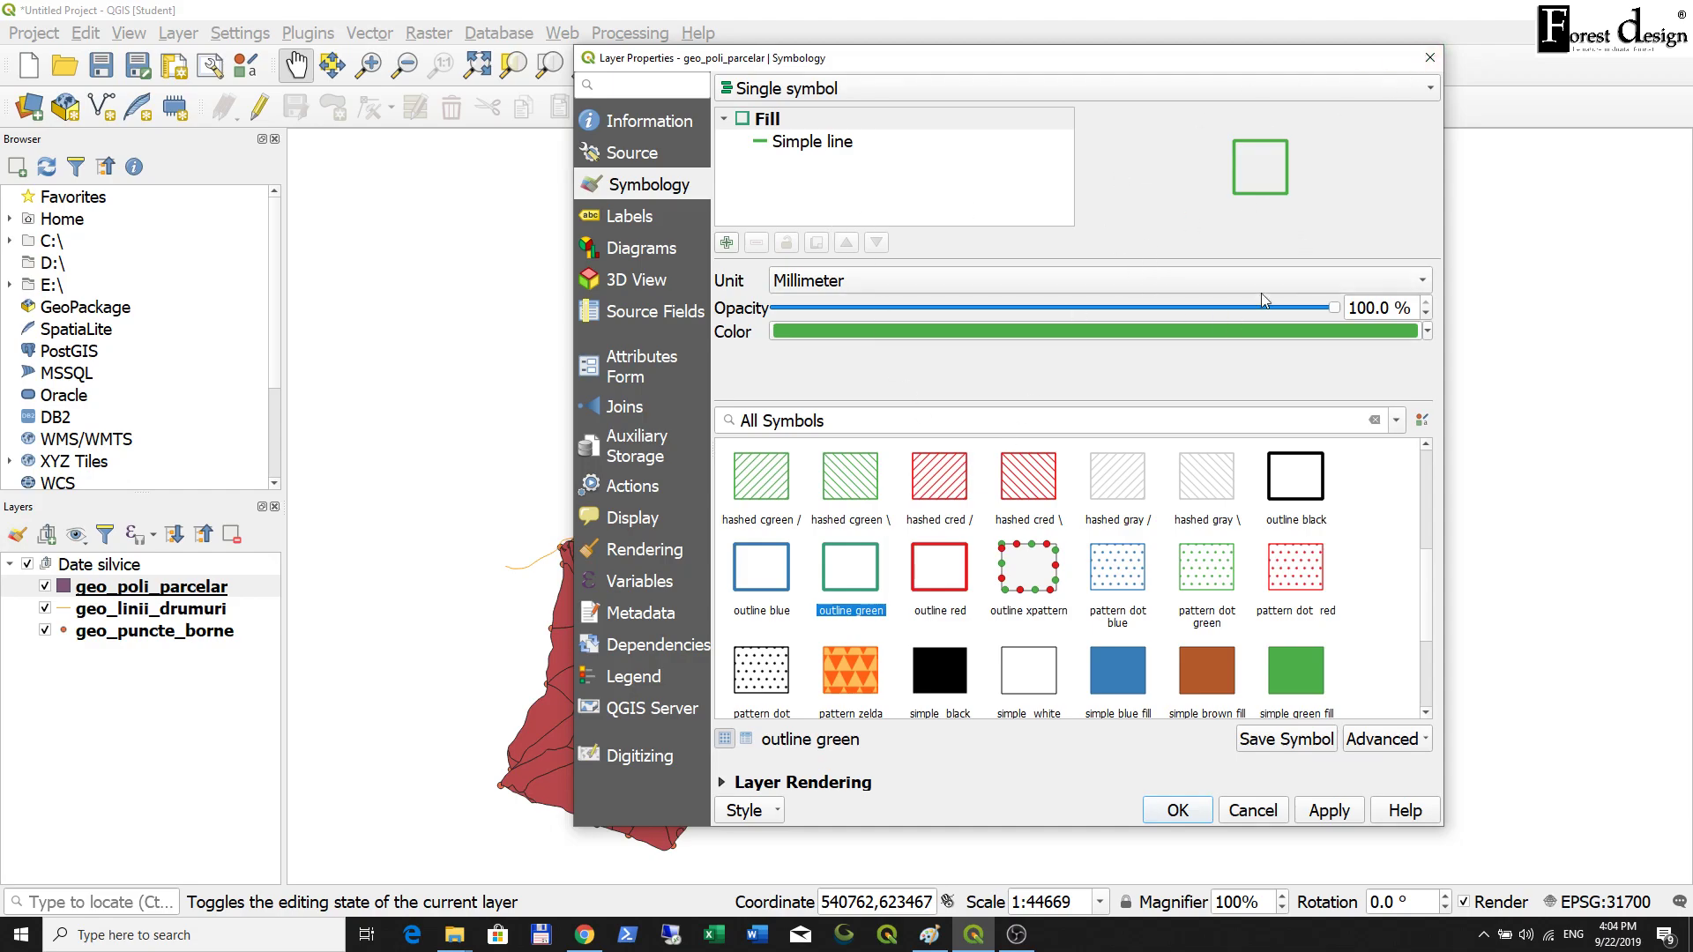
pyautogui.moveTo(1102, 69)
pyautogui.mouseDown()
pyautogui.moveTo(1087, 70)
pyautogui.moveTo(1135, 71)
pyautogui.mouseUp()
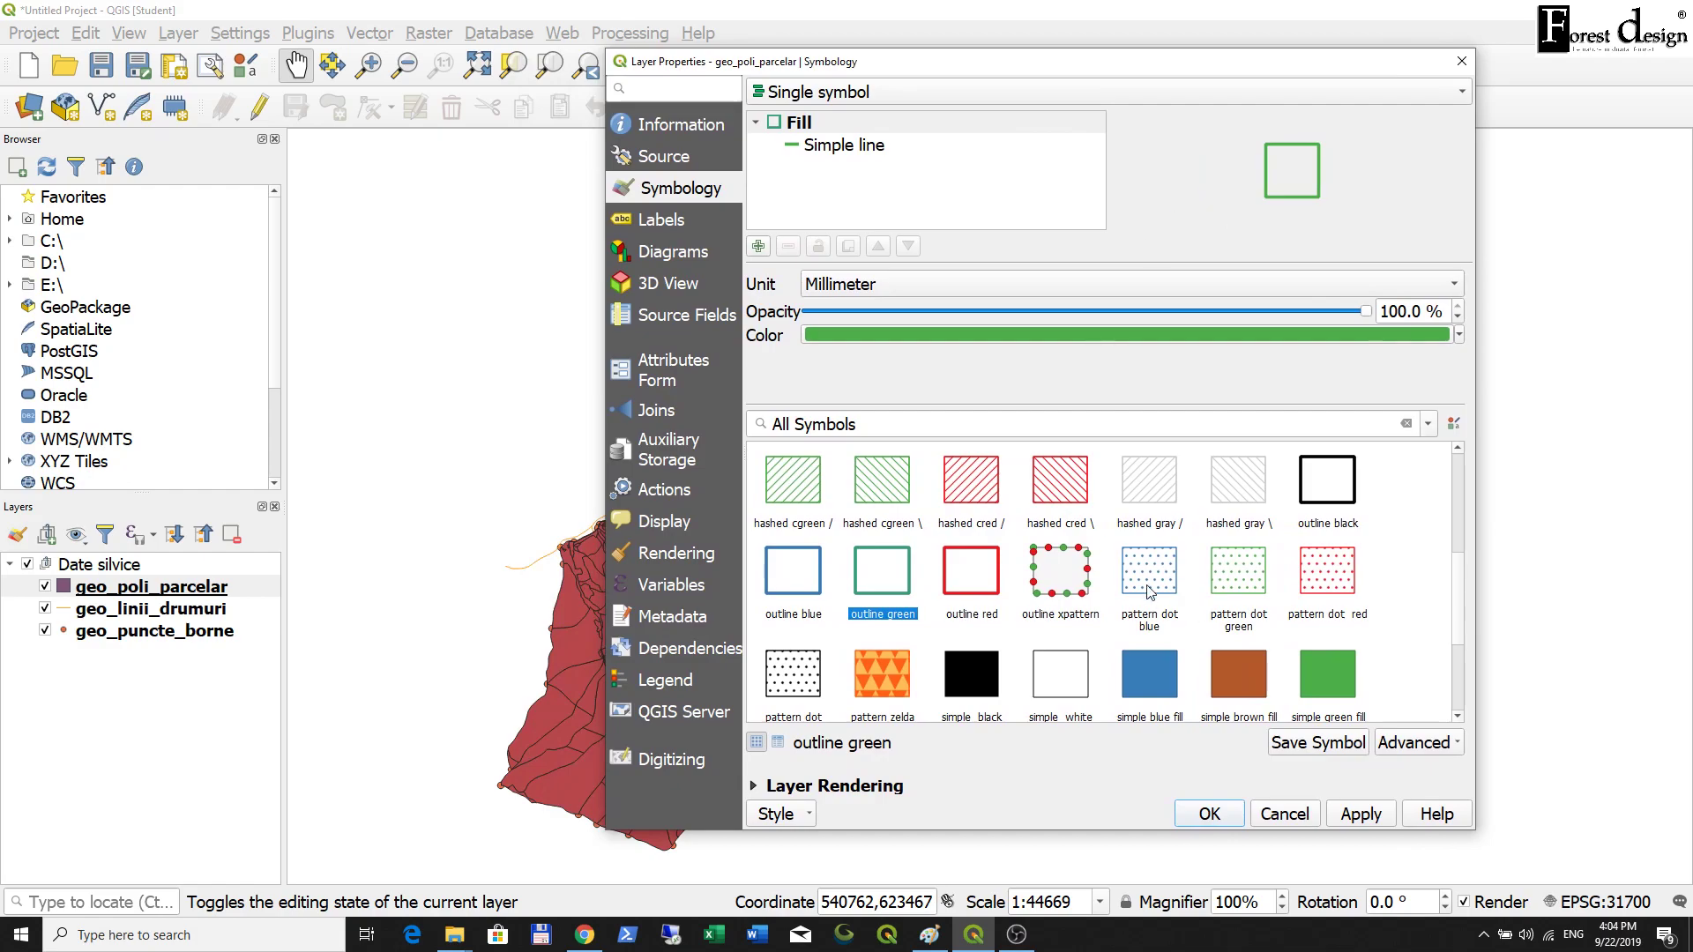
pyautogui.click(1208, 814)
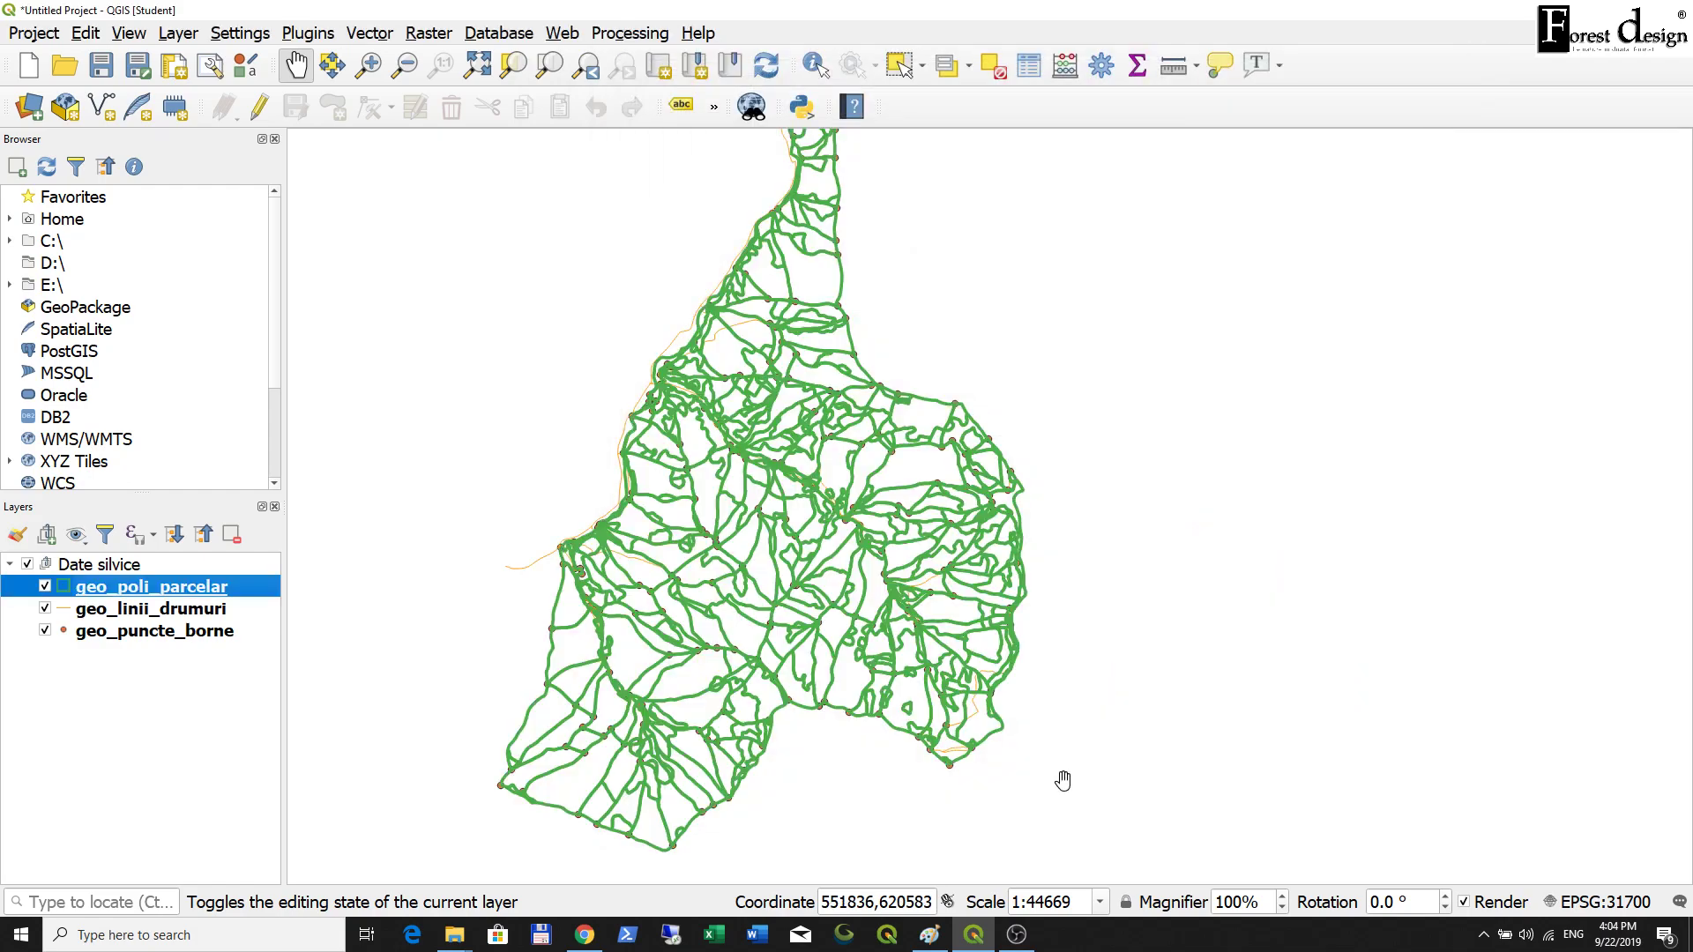
# Examine the restyled parcel boundaries across the map at closer and wider scales.
pyautogui.scroll(2, 805, 462)
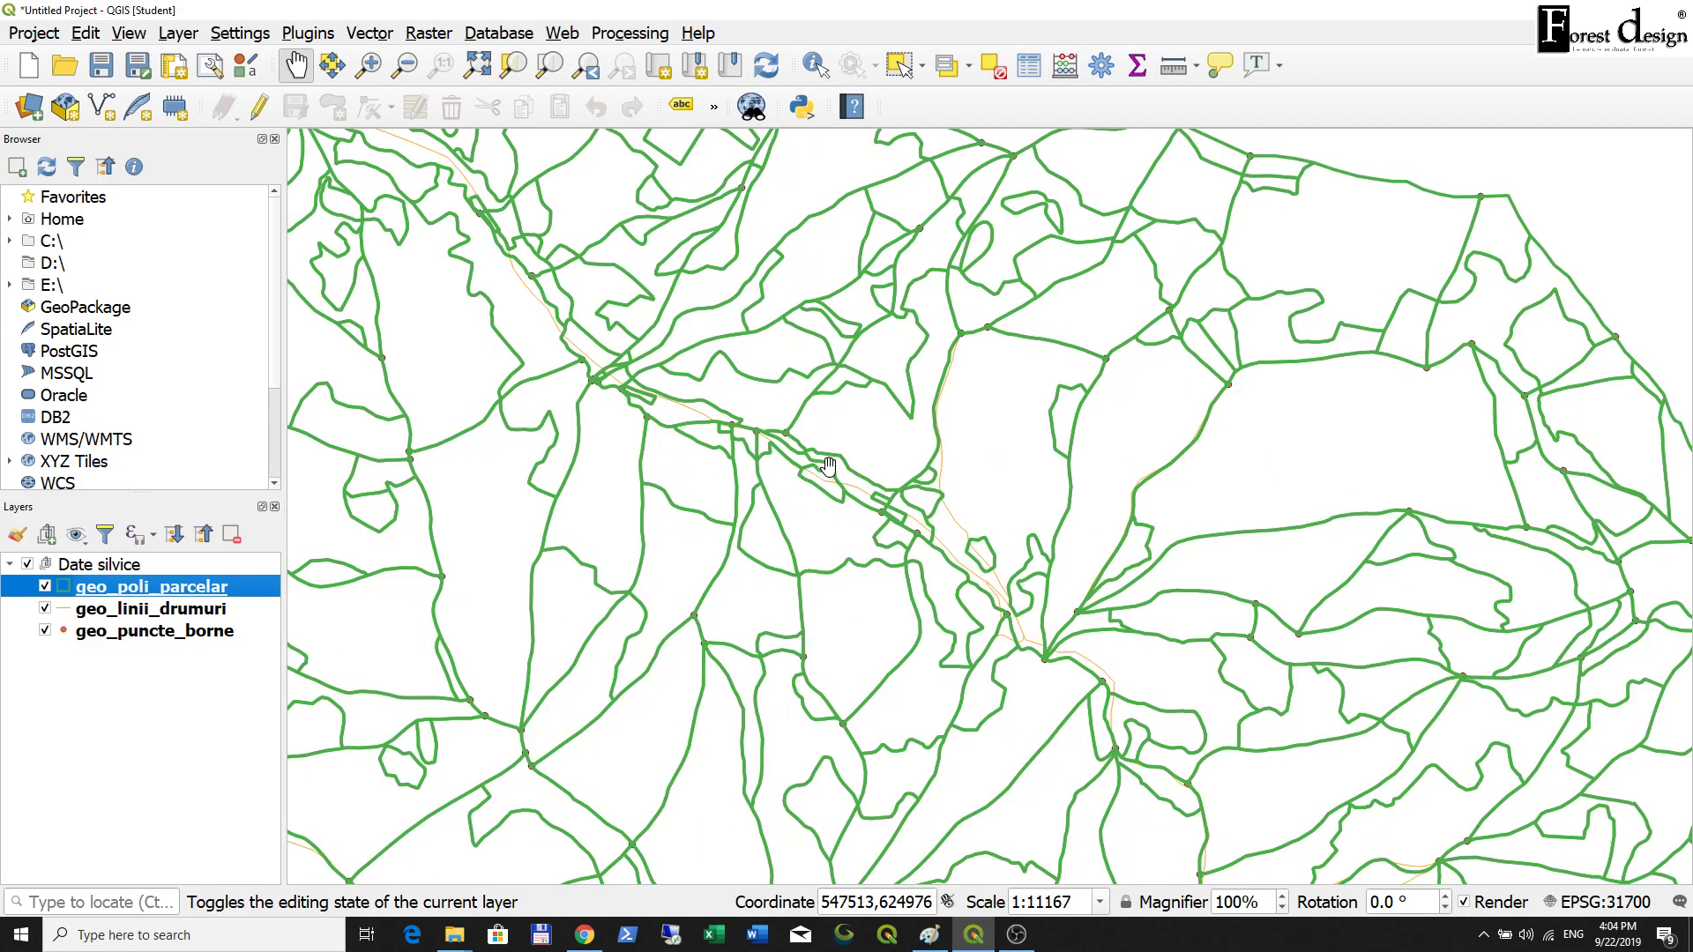
pyautogui.moveTo(827, 469); pyautogui.dragTo(821, 612)
pyautogui.moveTo(976, 294); pyautogui.dragTo(1044, 539)
pyautogui.scroll(-1, 1044, 540)
pyautogui.moveTo(938, 630)
pyautogui.mouseDown()
pyautogui.moveTo(967, 538)
pyautogui.moveTo(959, 606)
pyautogui.mouseUp()
pyautogui.scroll(2, 959, 606)
pyautogui.moveTo(926, 344); pyautogui.dragTo(857, 474)
pyautogui.scroll(-2, 857, 474)
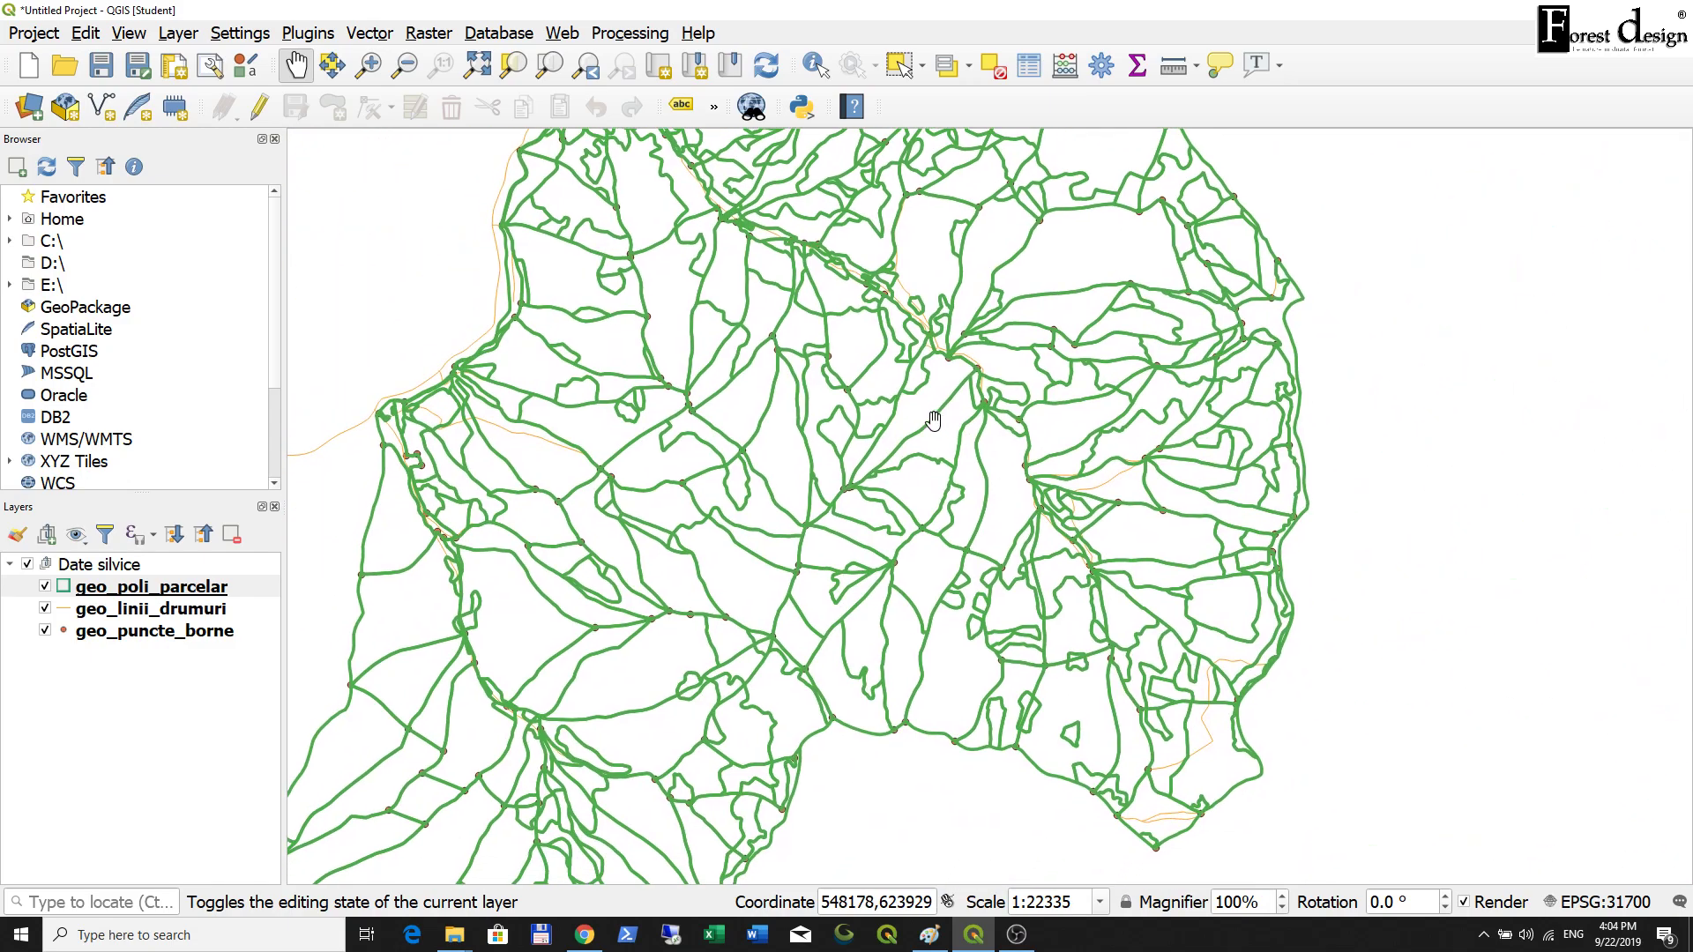
# Reopen the geo_poli_parcelar symbology properties and choose the hashed cred \ preset as its fill symbol.
pyautogui.rightClick(214, 592)
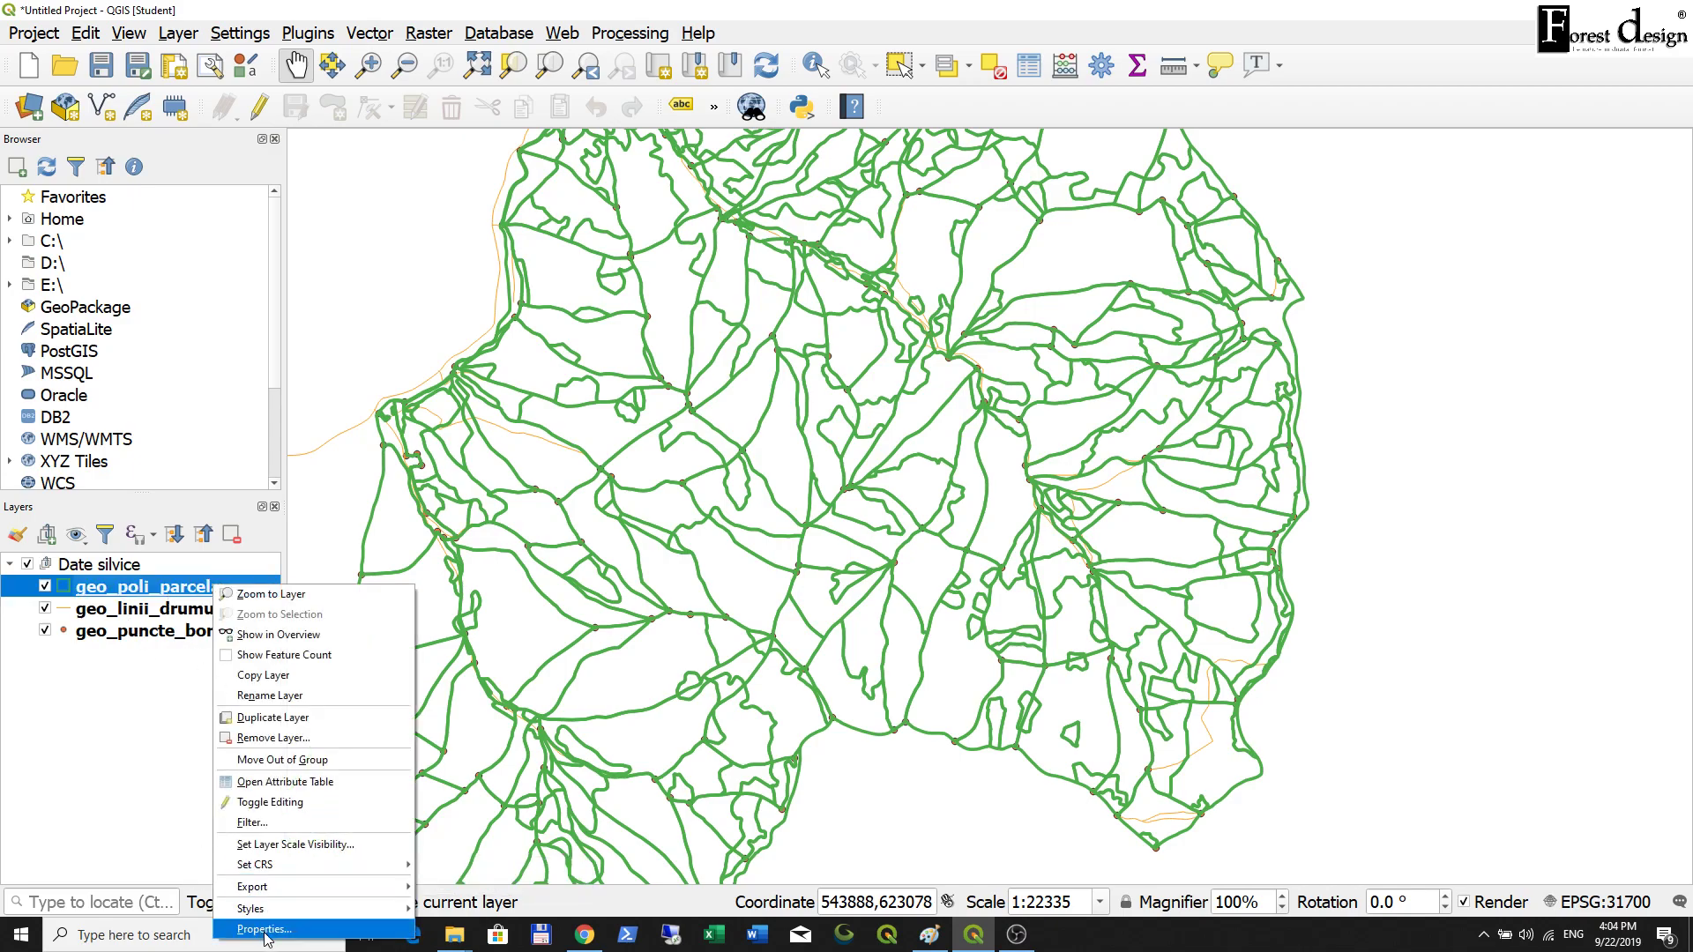
pyautogui.press('Escape')
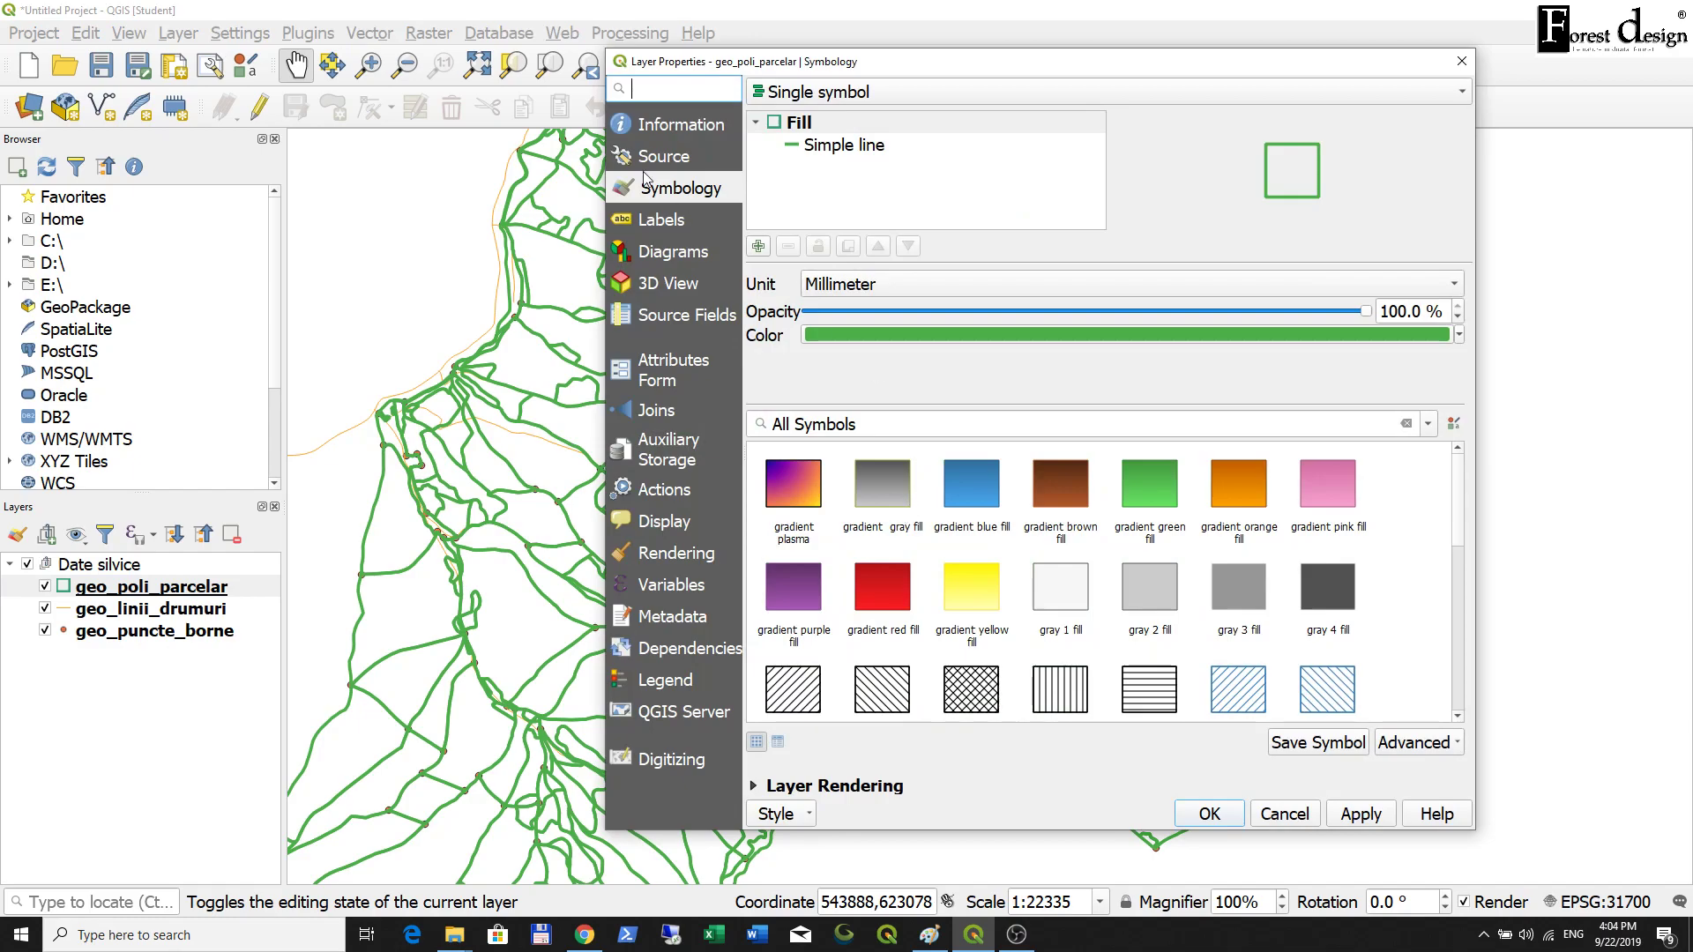
pyautogui.moveTo(882, 67); pyautogui.dragTo(743, 54)
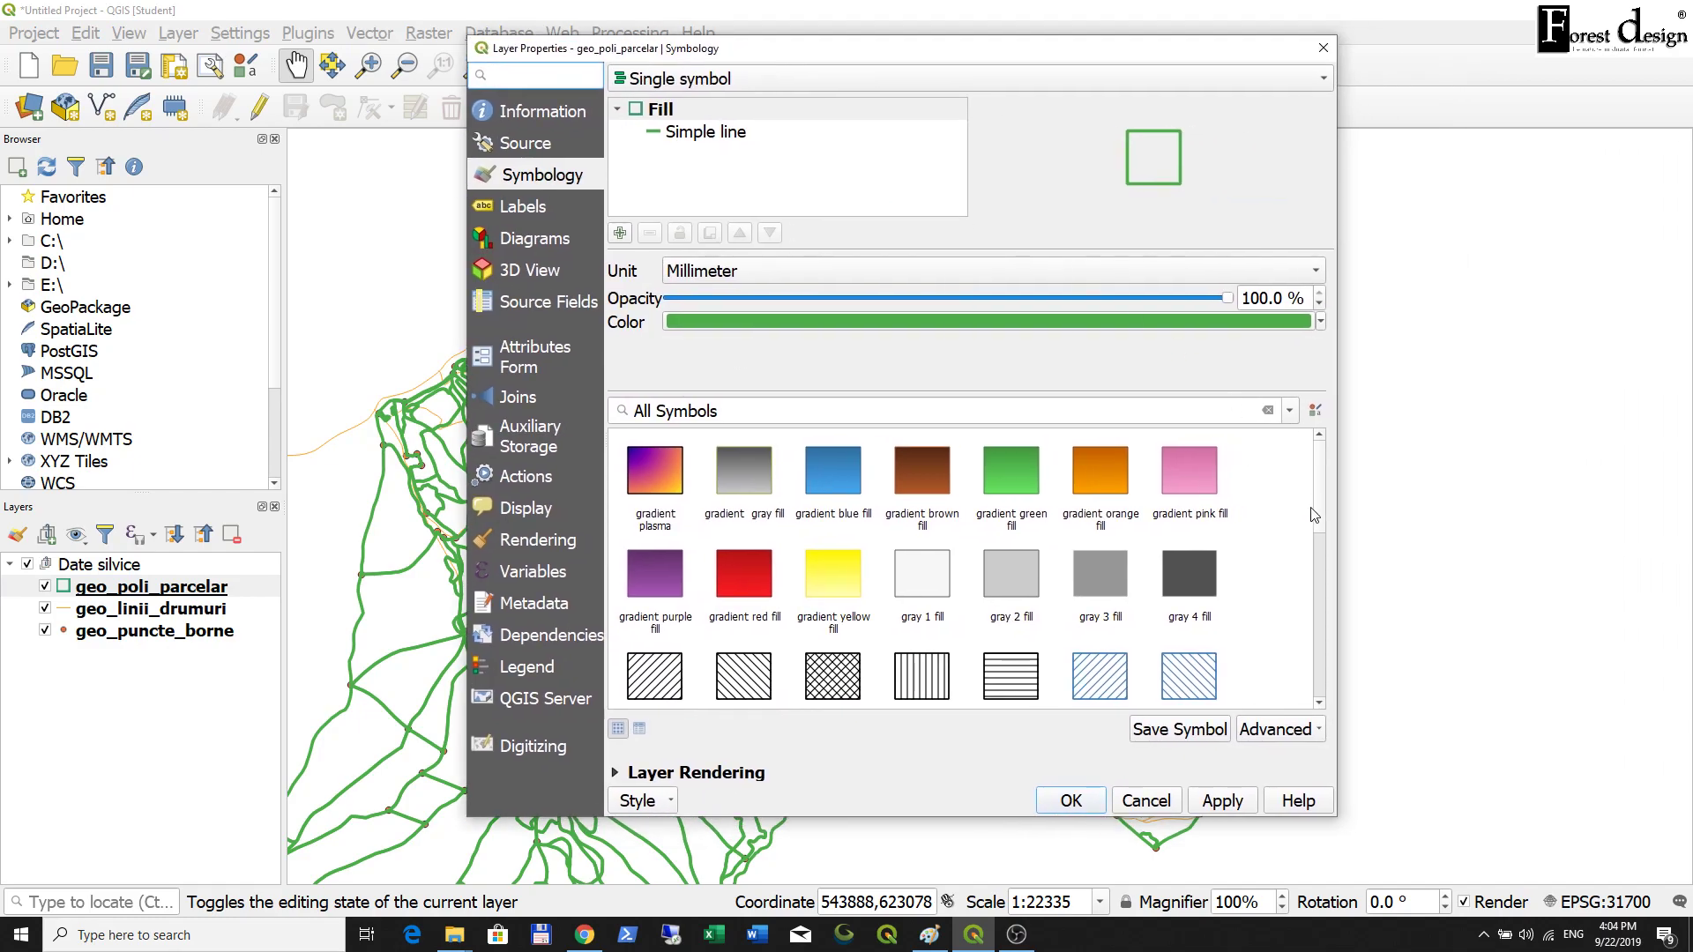
pyautogui.click(671, 117)
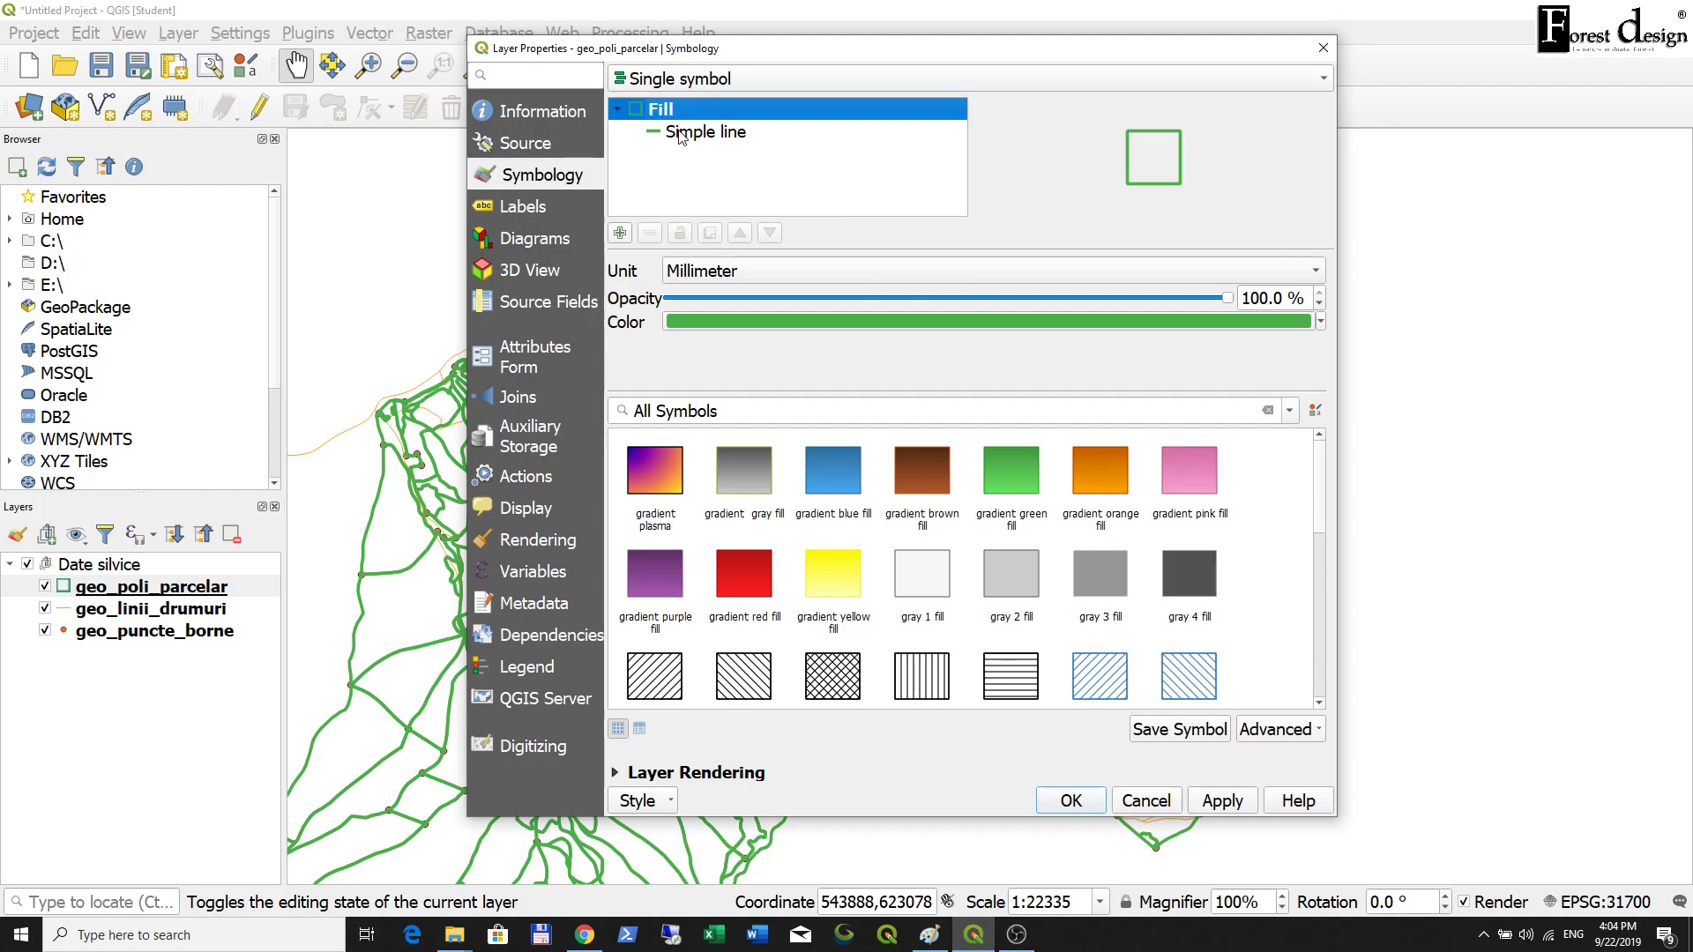
pyautogui.click(682, 134)
pyautogui.click(663, 111)
pyautogui.moveTo(1315, 516)
pyautogui.mouseDown()
pyautogui.moveTo(1321, 590)
pyautogui.moveTo(1326, 511)
pyautogui.moveTo(1330, 566)
pyautogui.mouseUp()
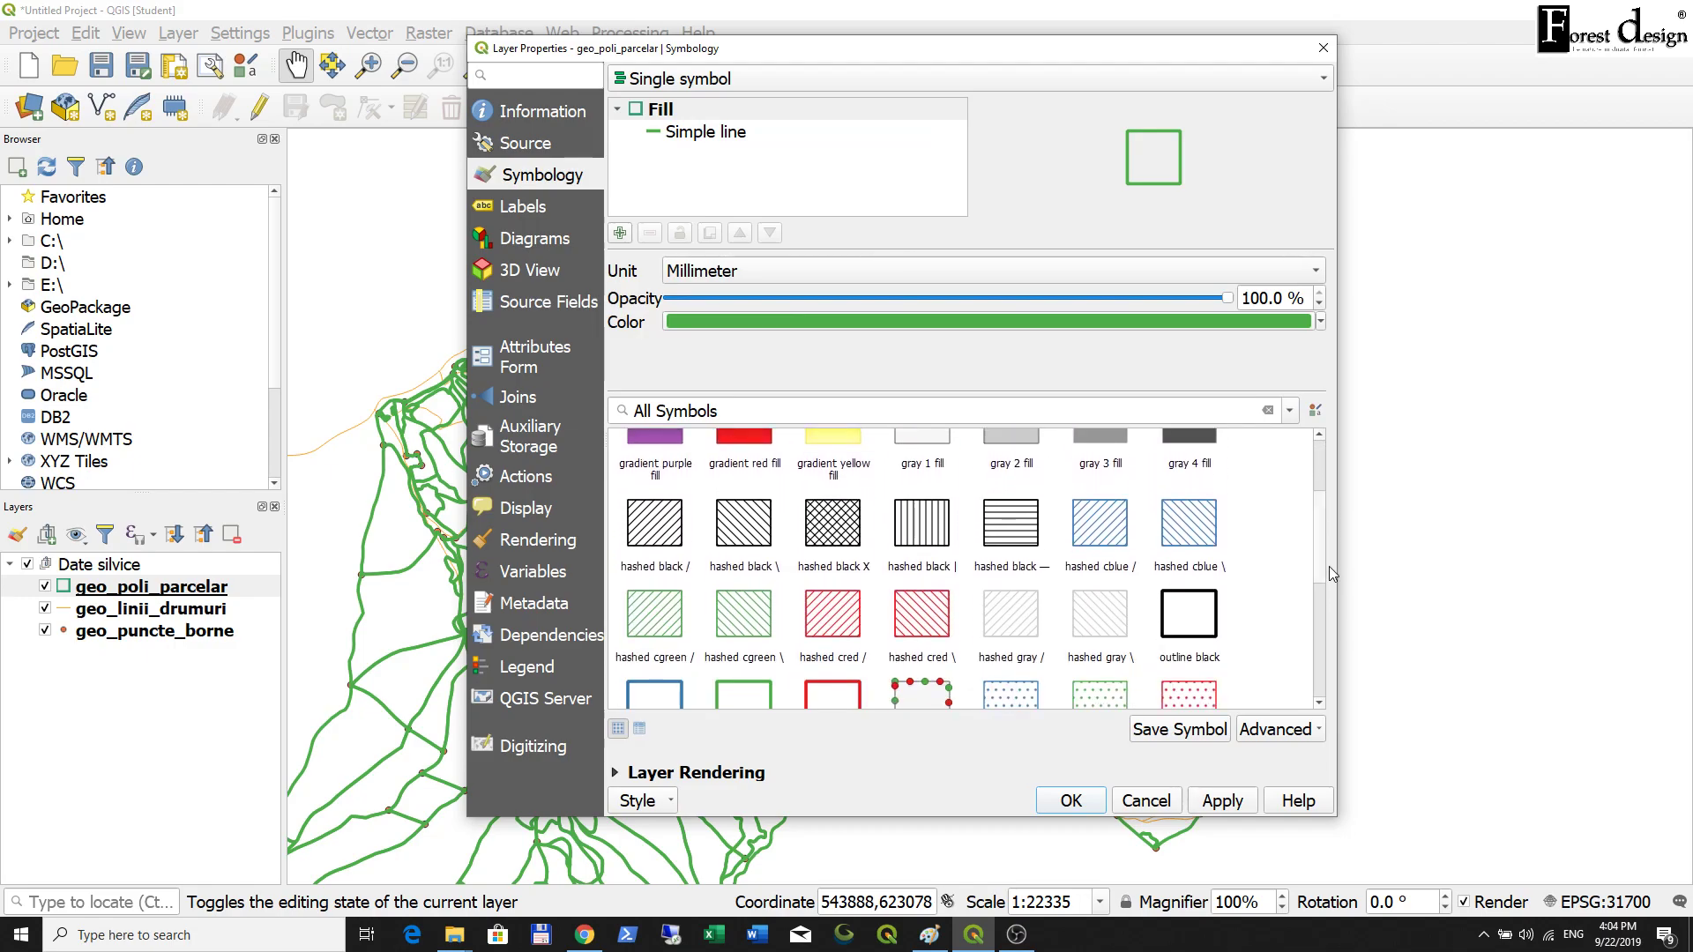
pyautogui.click(931, 620)
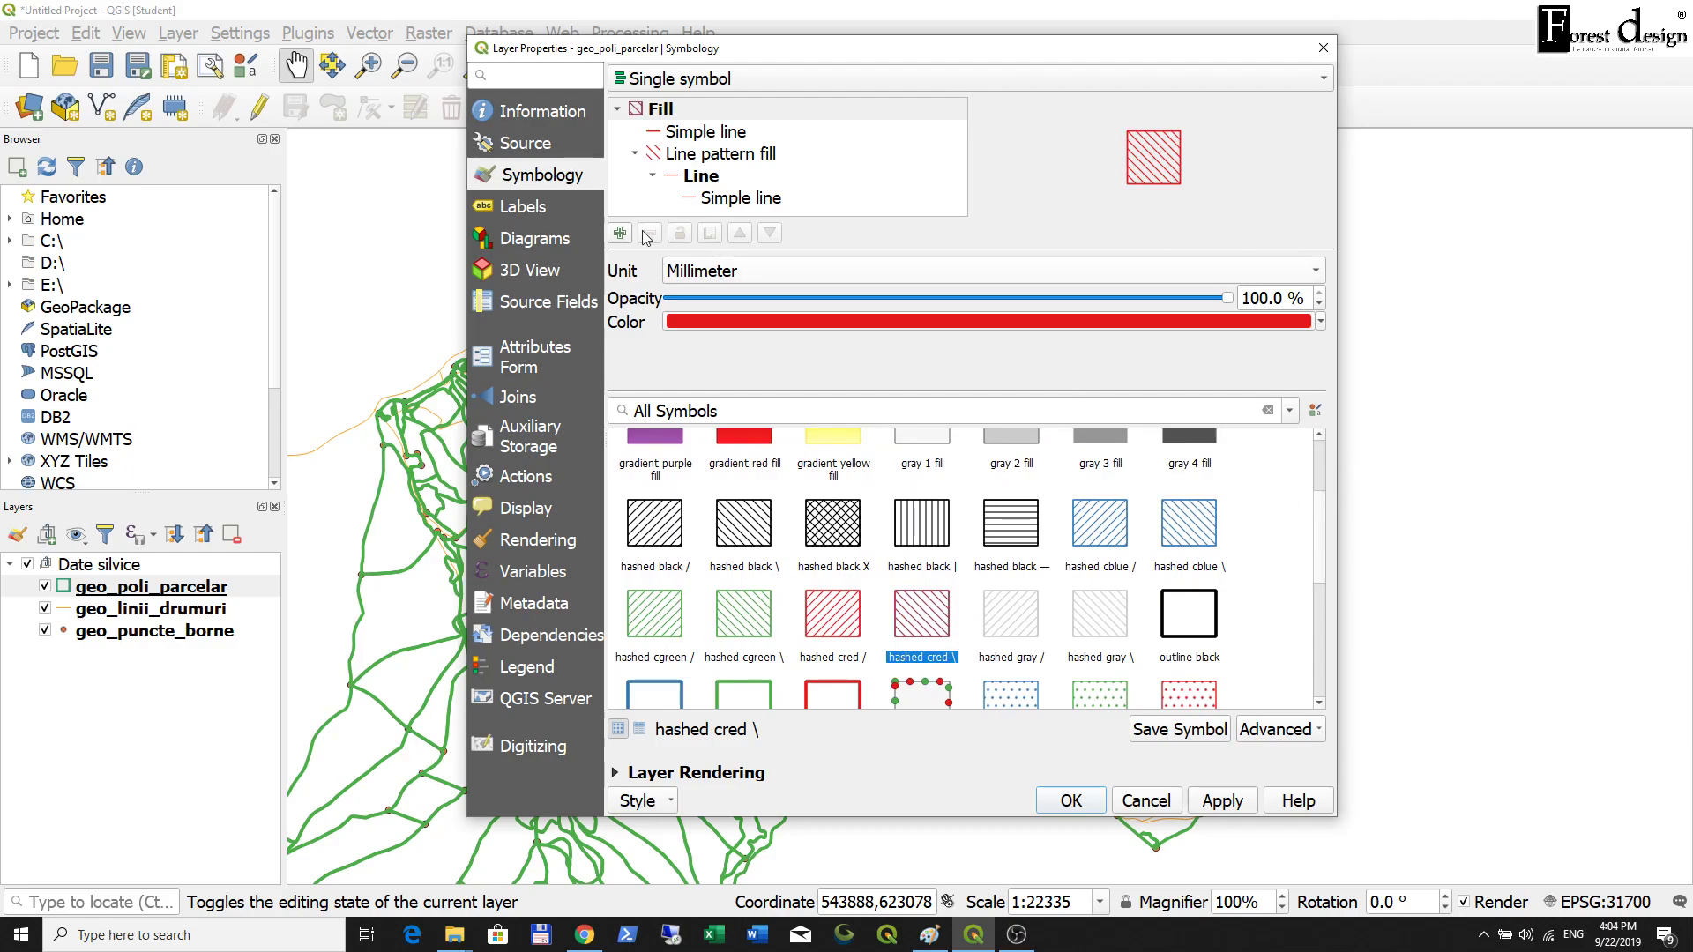
# Review the hatched symbol's component layers and set the outline Simple line's stroke width to 0.26 mm.
pyautogui.click(705, 132)
pyautogui.click(716, 155)
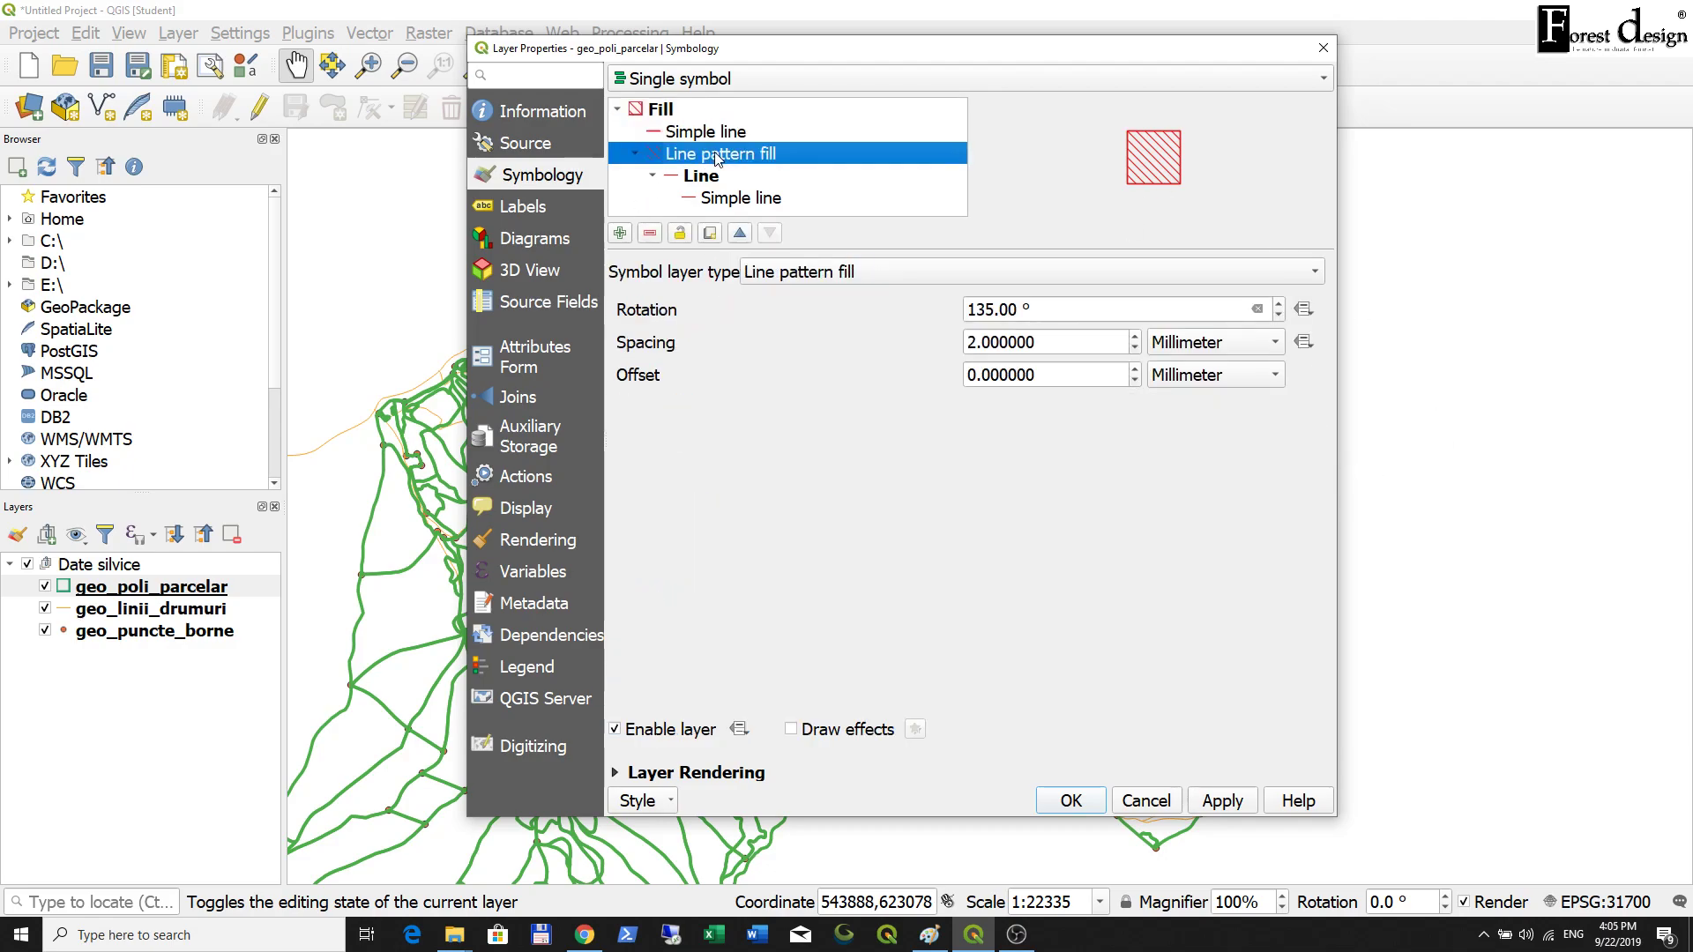
pyautogui.click(670, 111)
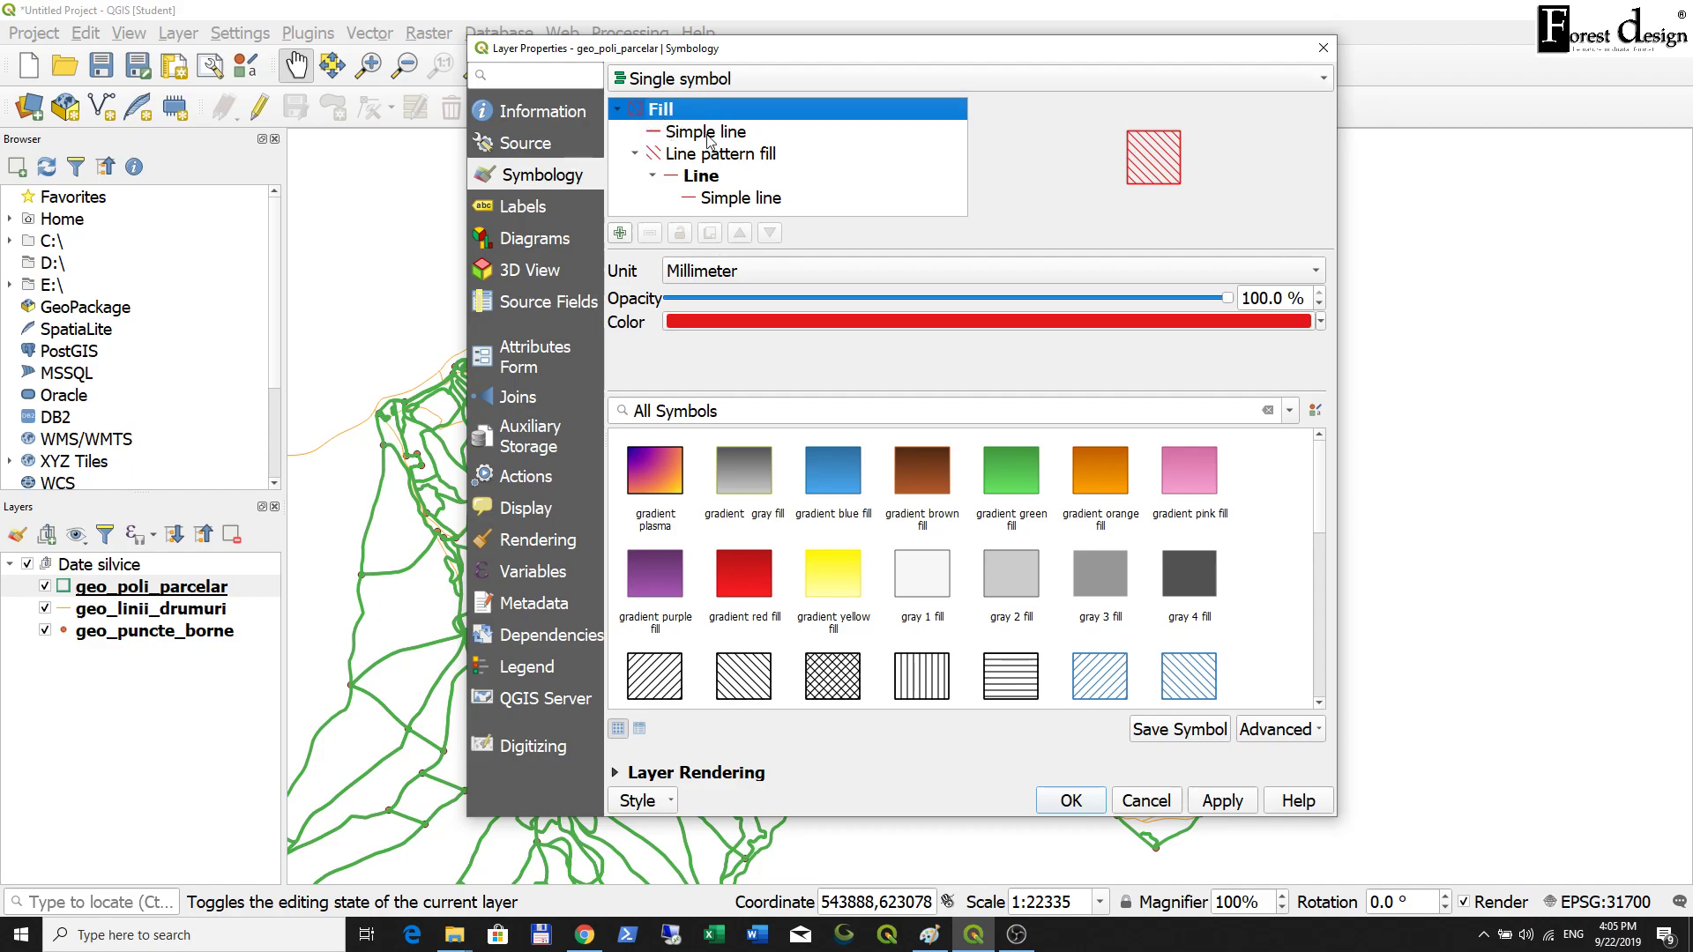
pyautogui.click(709, 134)
pyautogui.click(713, 156)
pyautogui.click(685, 134)
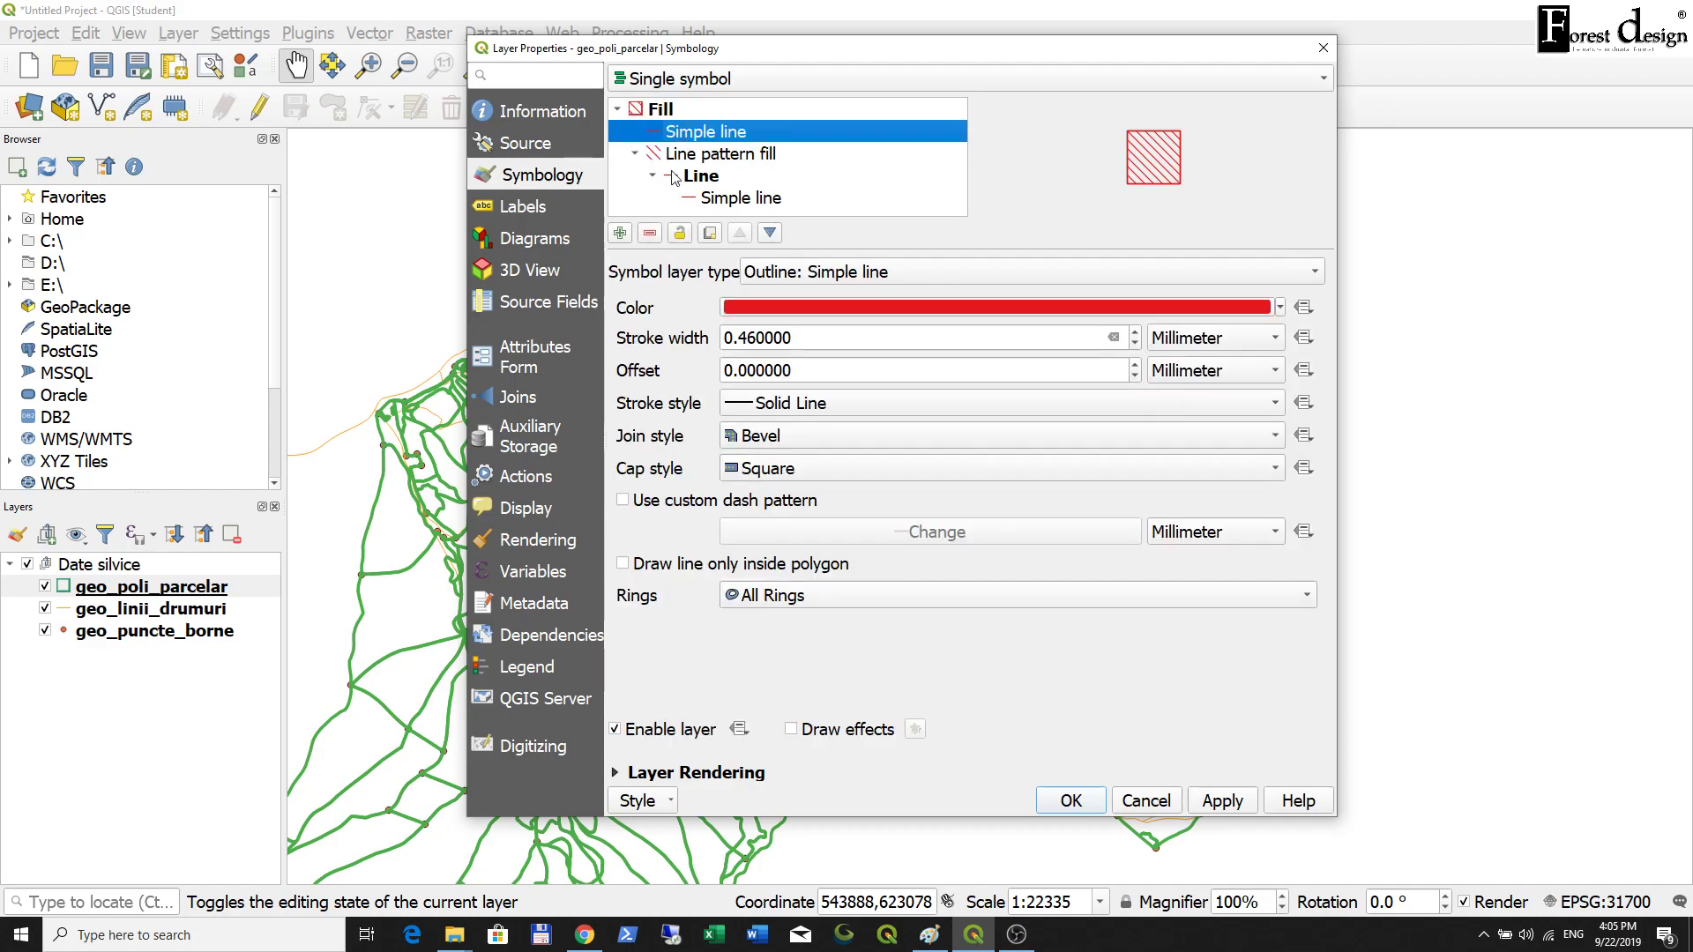
pyautogui.click(1135, 345)
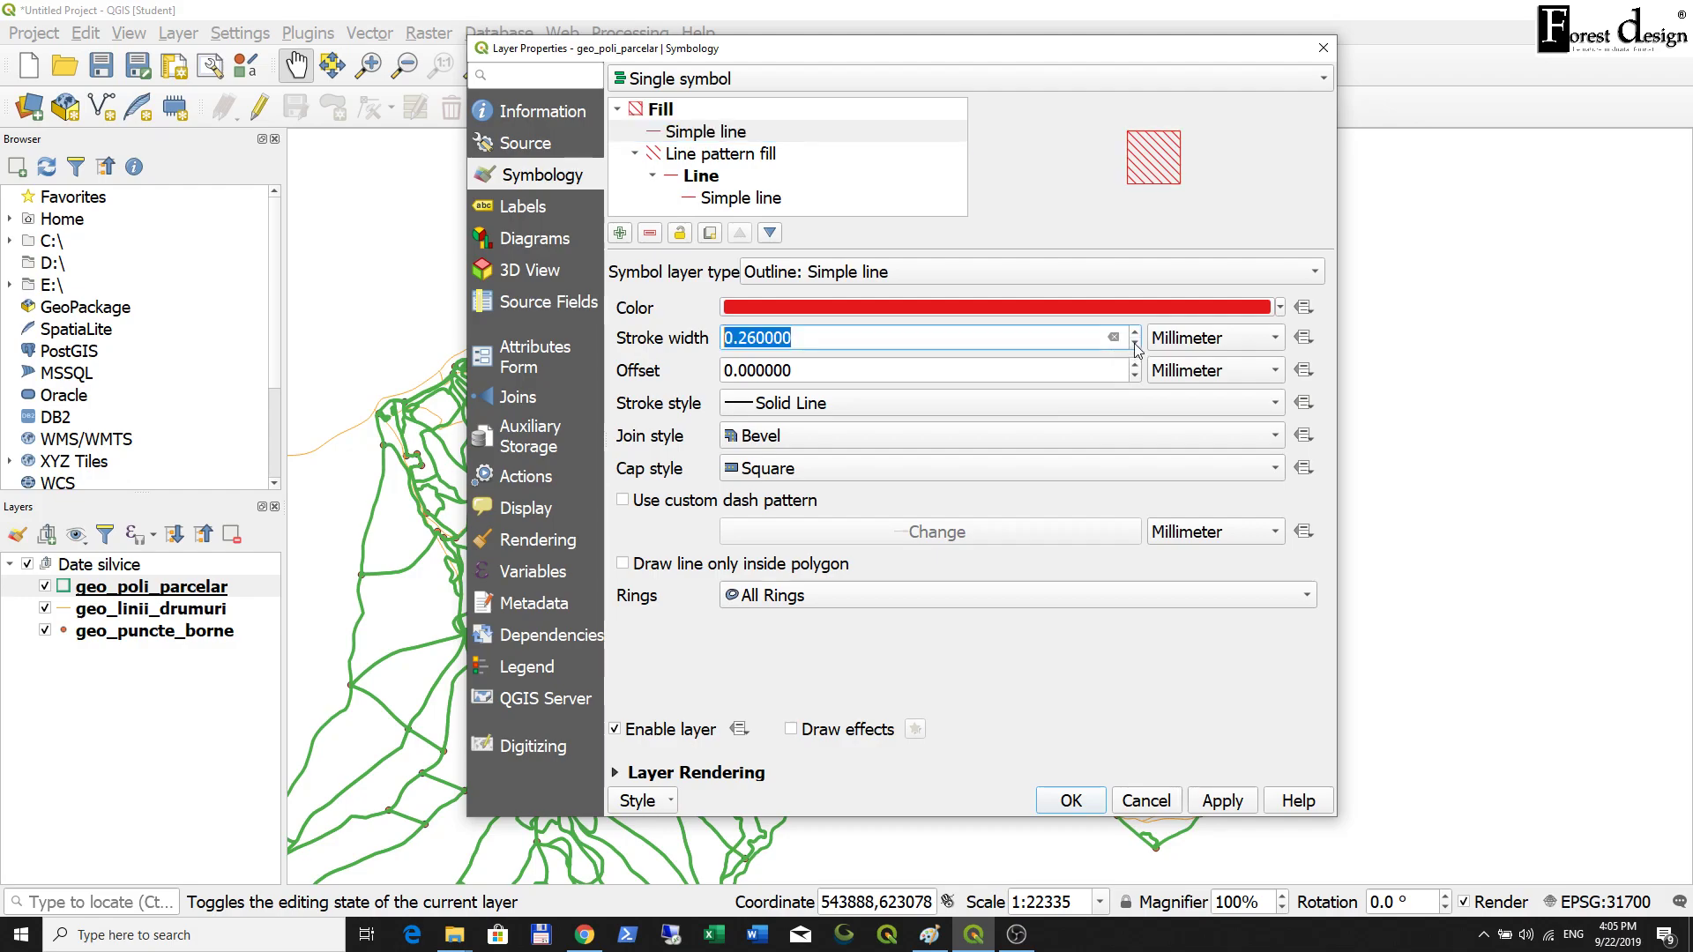
# Set the Line pattern fill's rotation to 25° and its spacing to 2.6 mm.
pyautogui.click(758, 159)
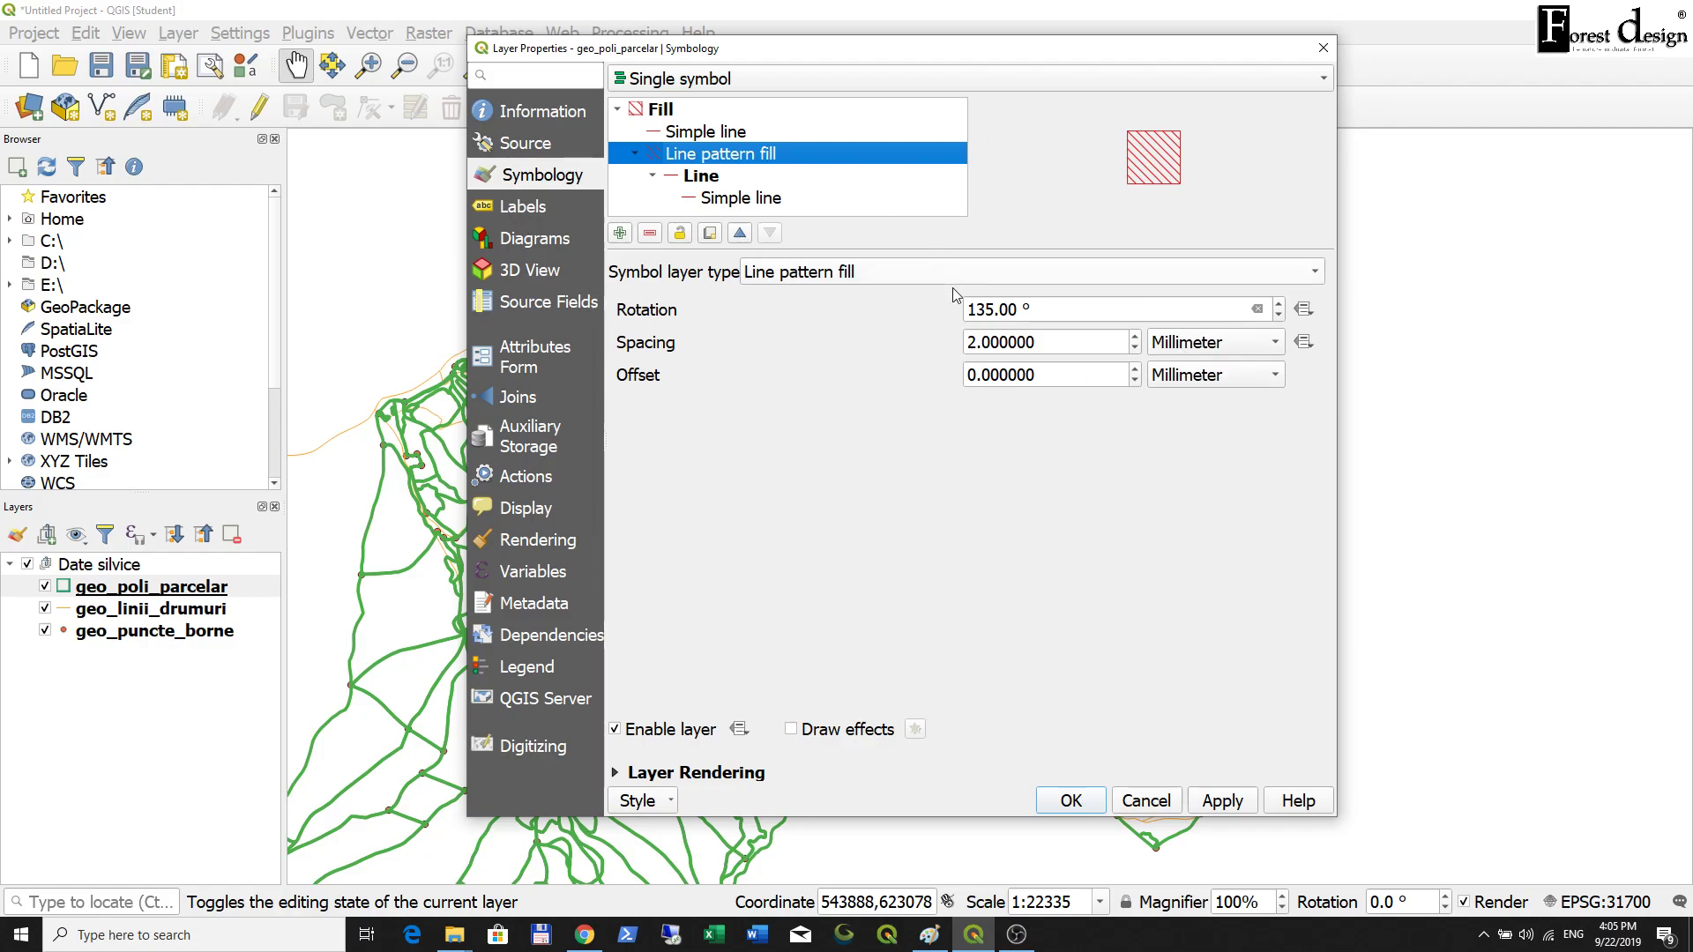
pyautogui.moveTo(994, 311); pyautogui.dragTo(892, 310)
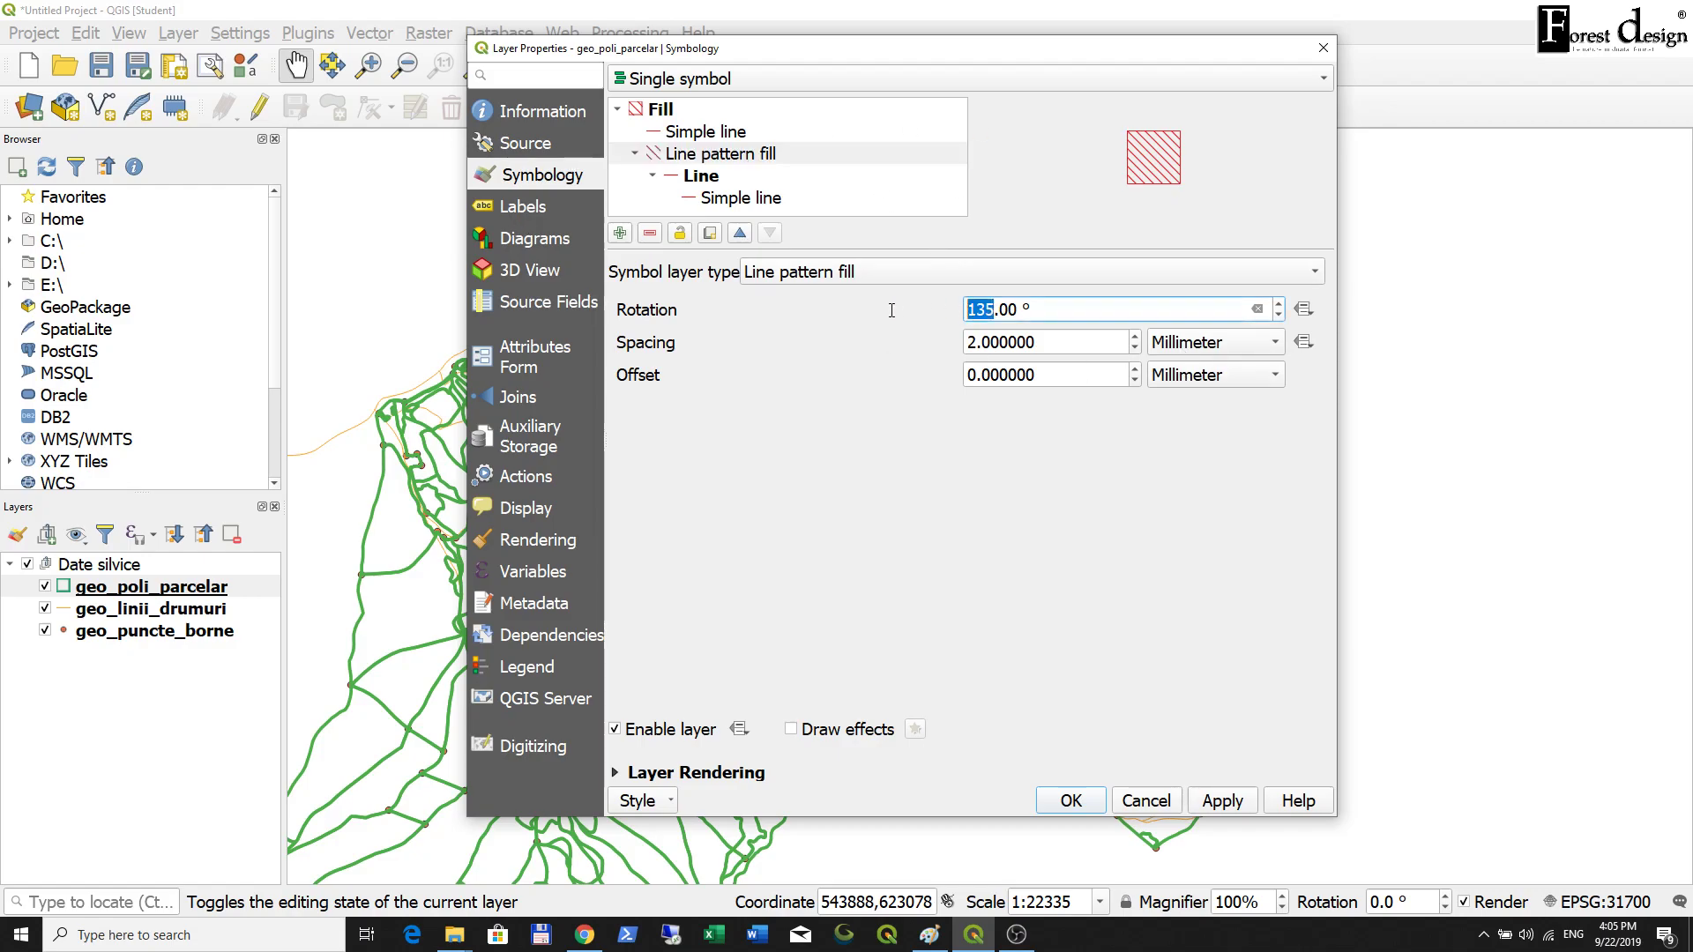
pyautogui.write('25')
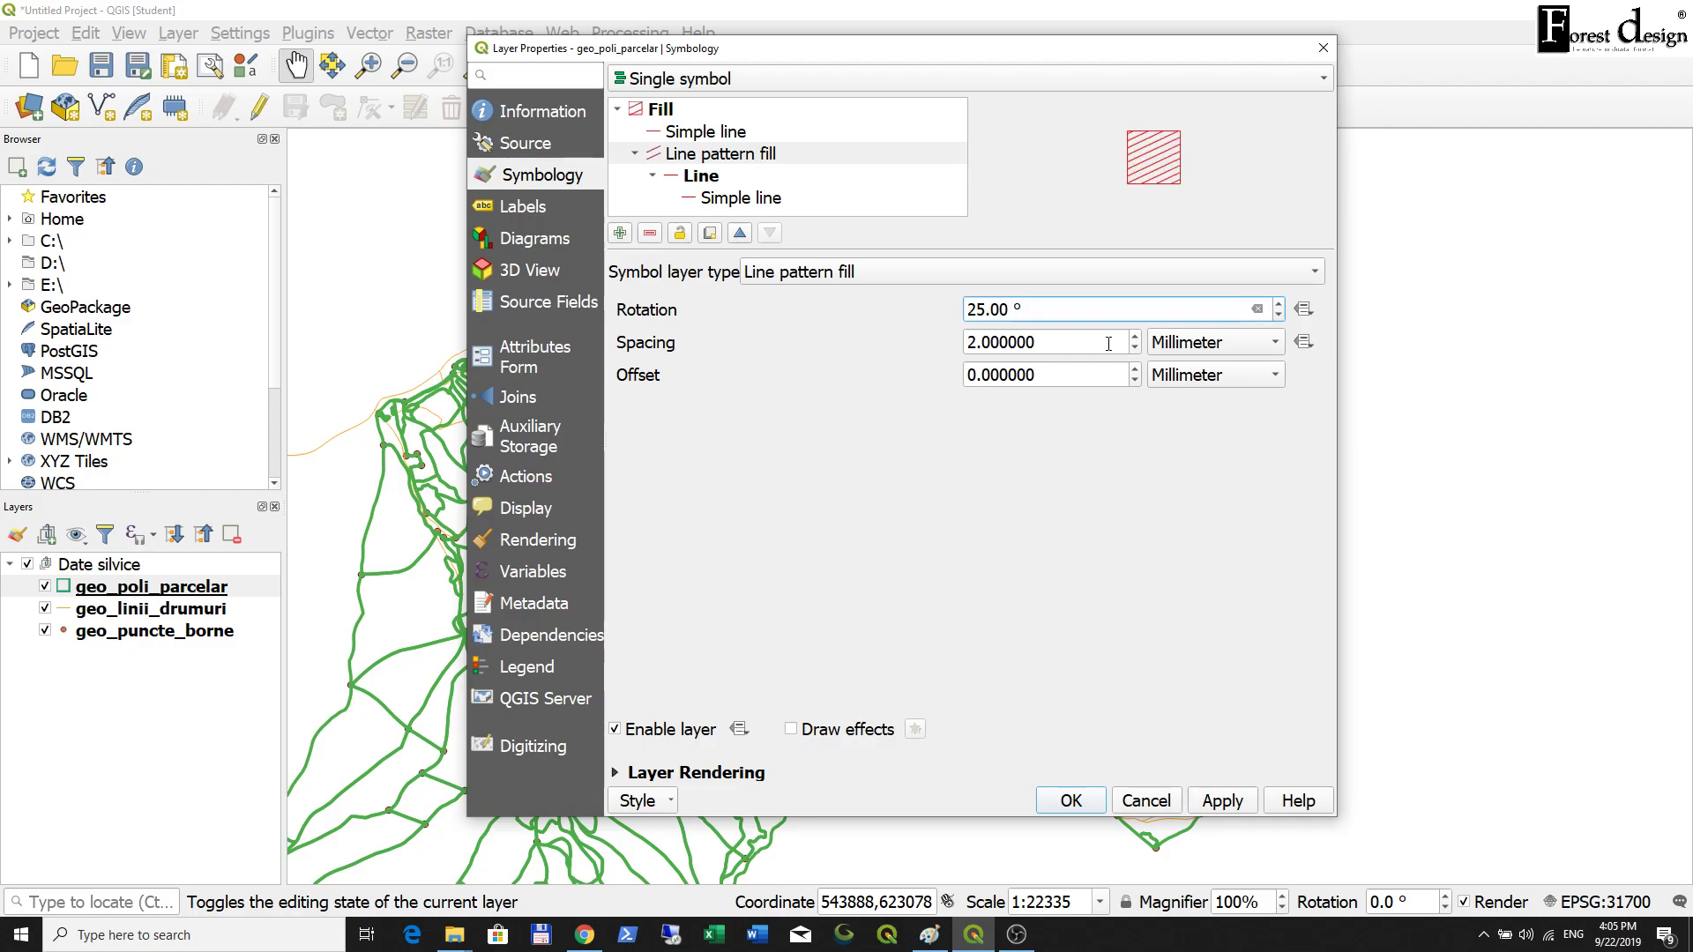
pyautogui.click(1136, 337)
pyautogui.click(1136, 337)
pyautogui.click(1136, 338)
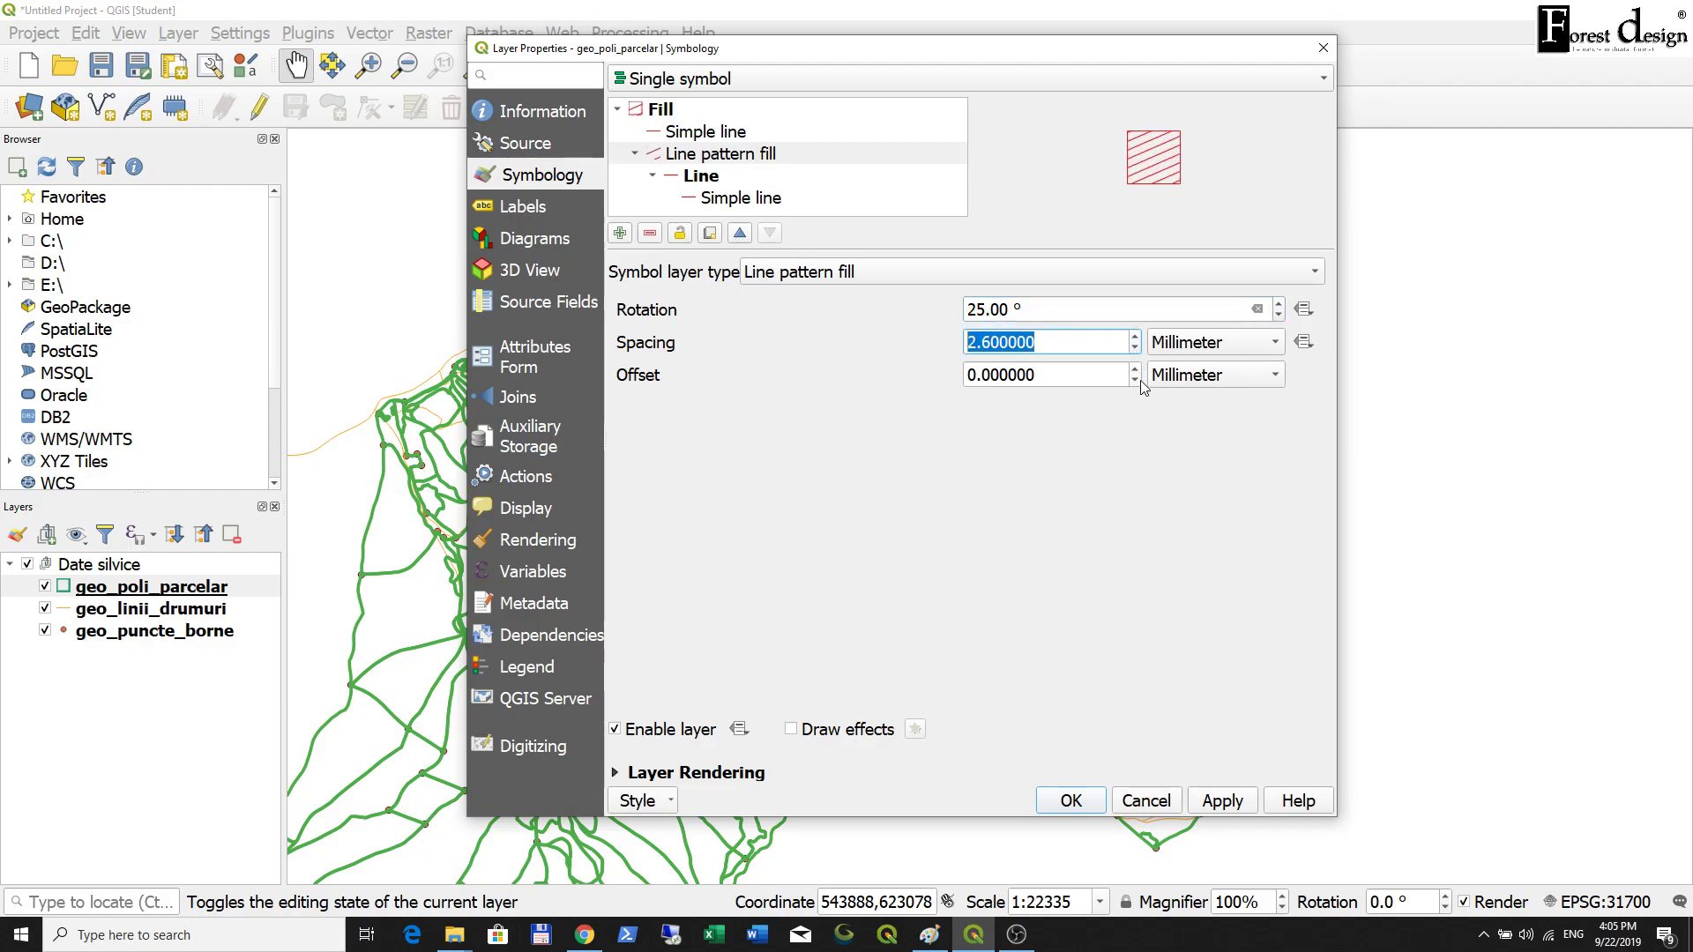
# Set the Line pattern fill's offset to 1 mm and look through the spacing units, keeping Millimeter.
pyautogui.click(1136, 369)
pyautogui.click(1136, 370)
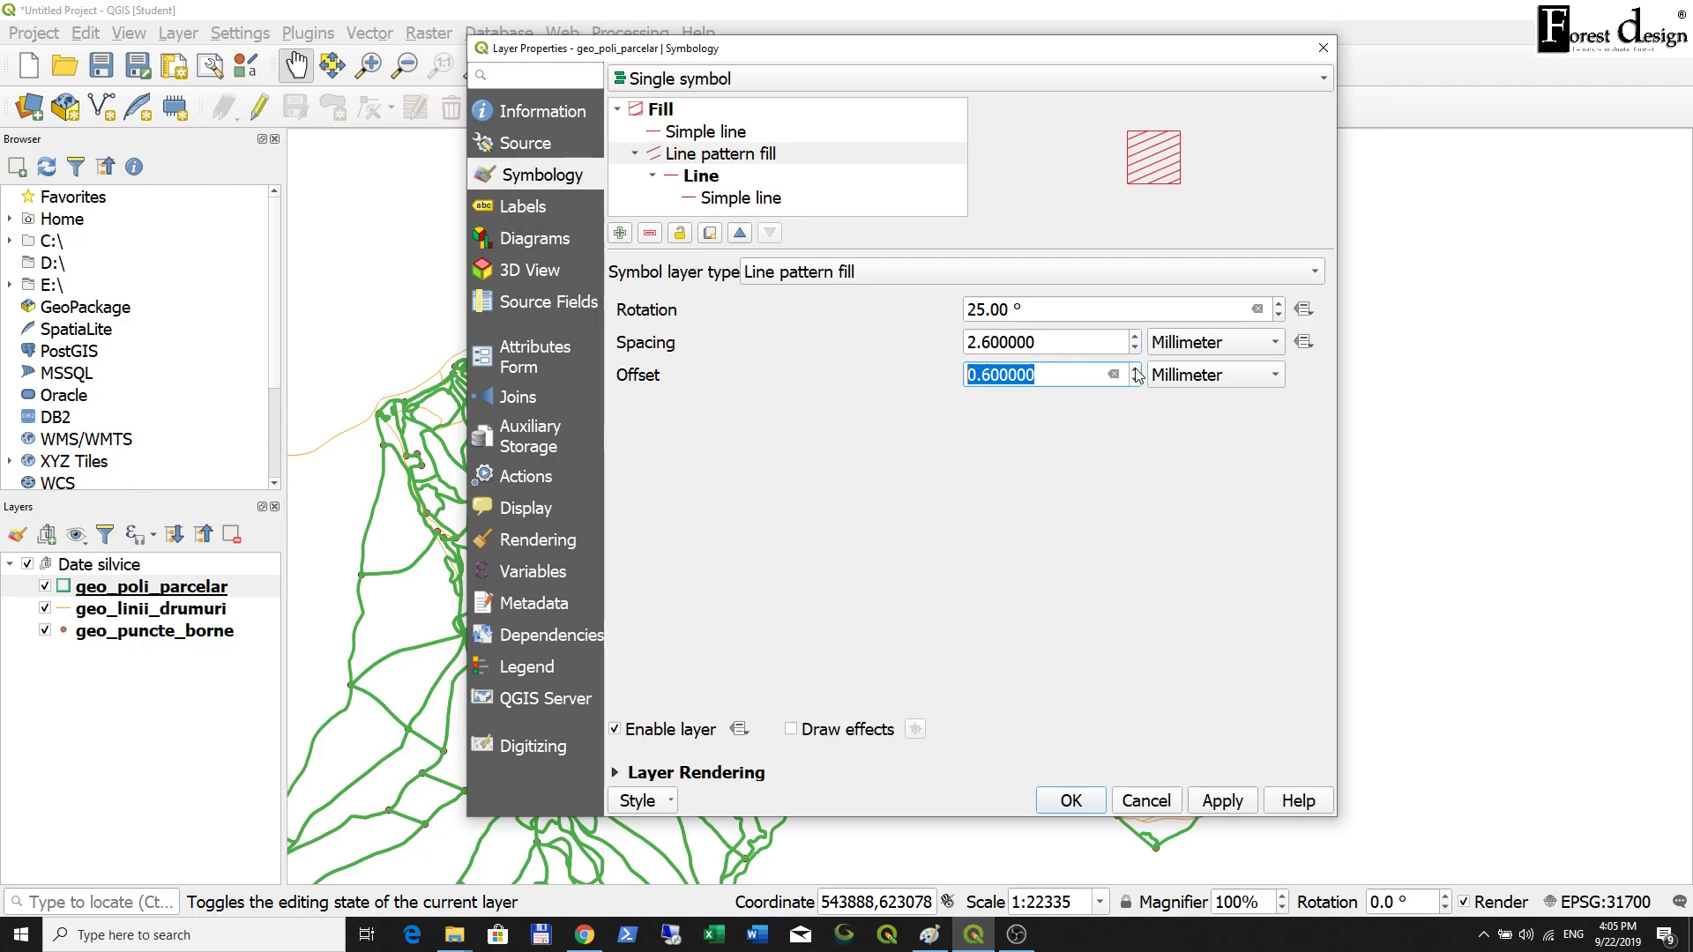
pyautogui.click(1136, 369)
pyautogui.click(1136, 369)
pyautogui.click(1212, 348)
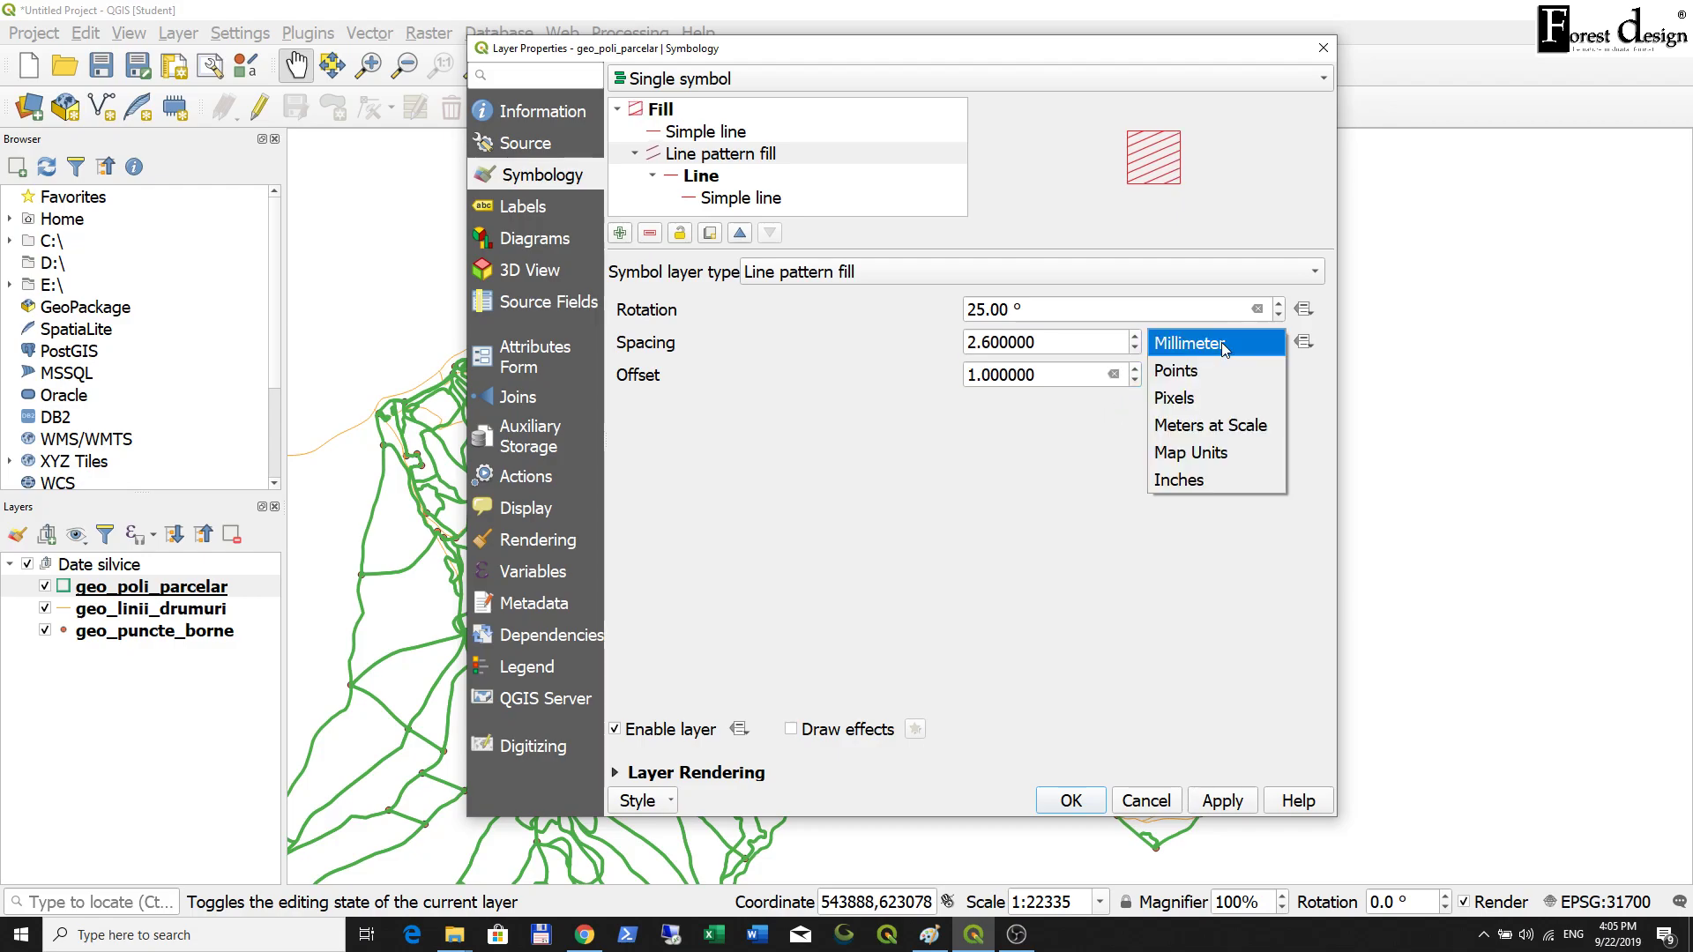
pyautogui.click(1245, 70)
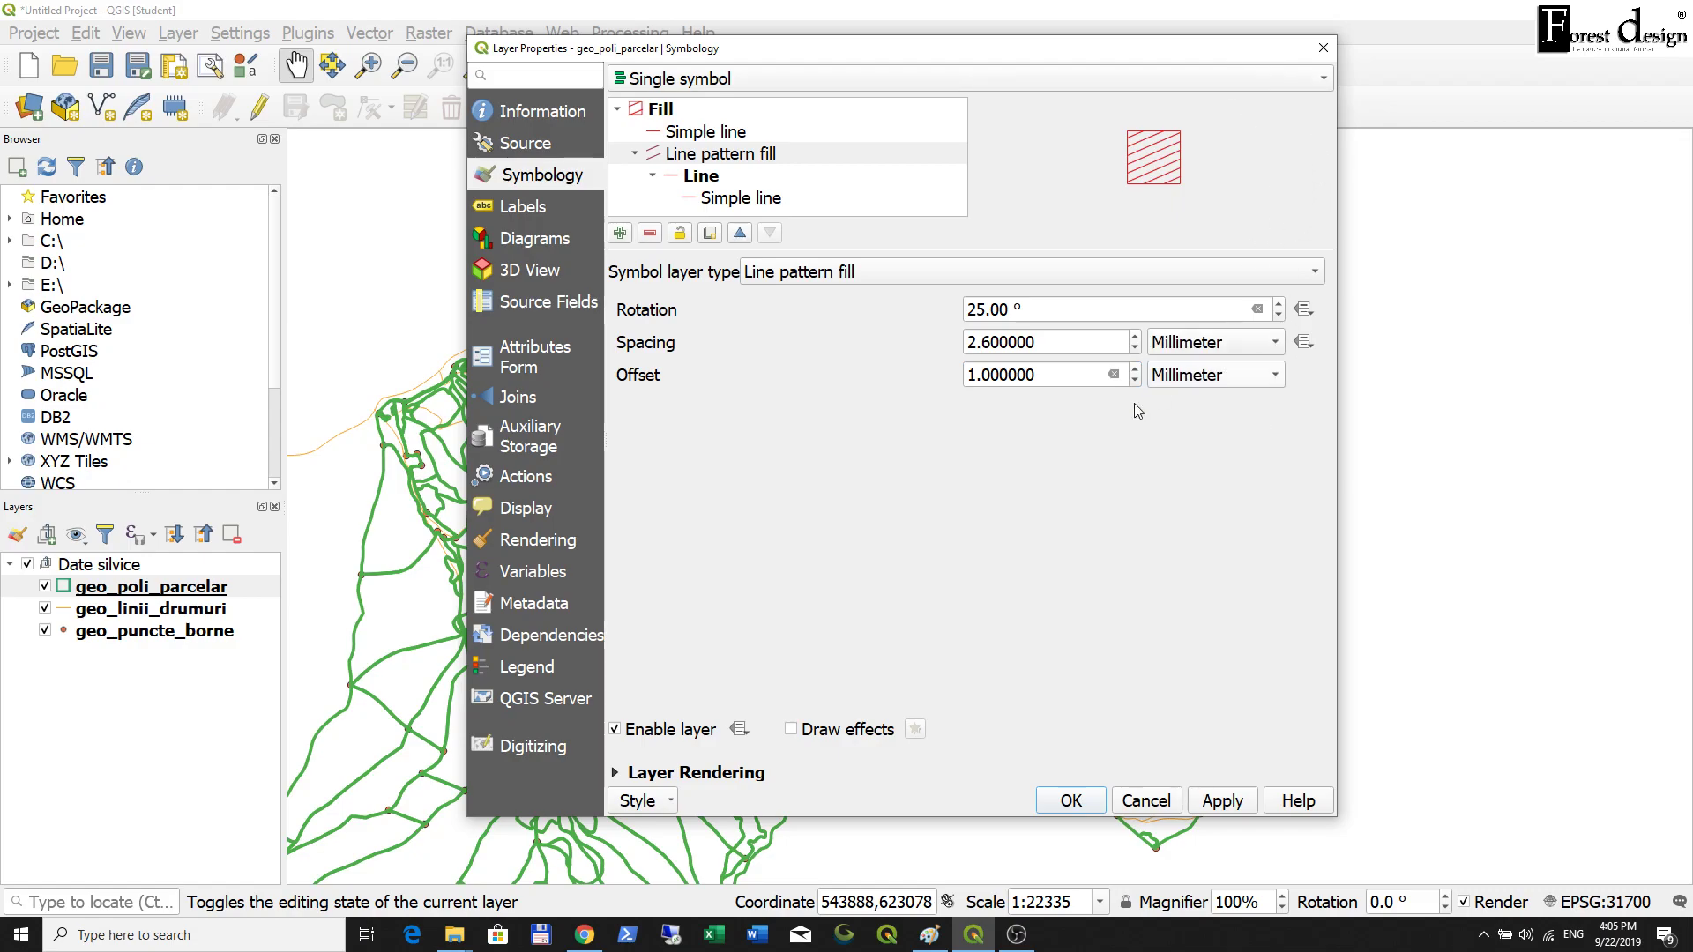
pyautogui.click(1200, 353)
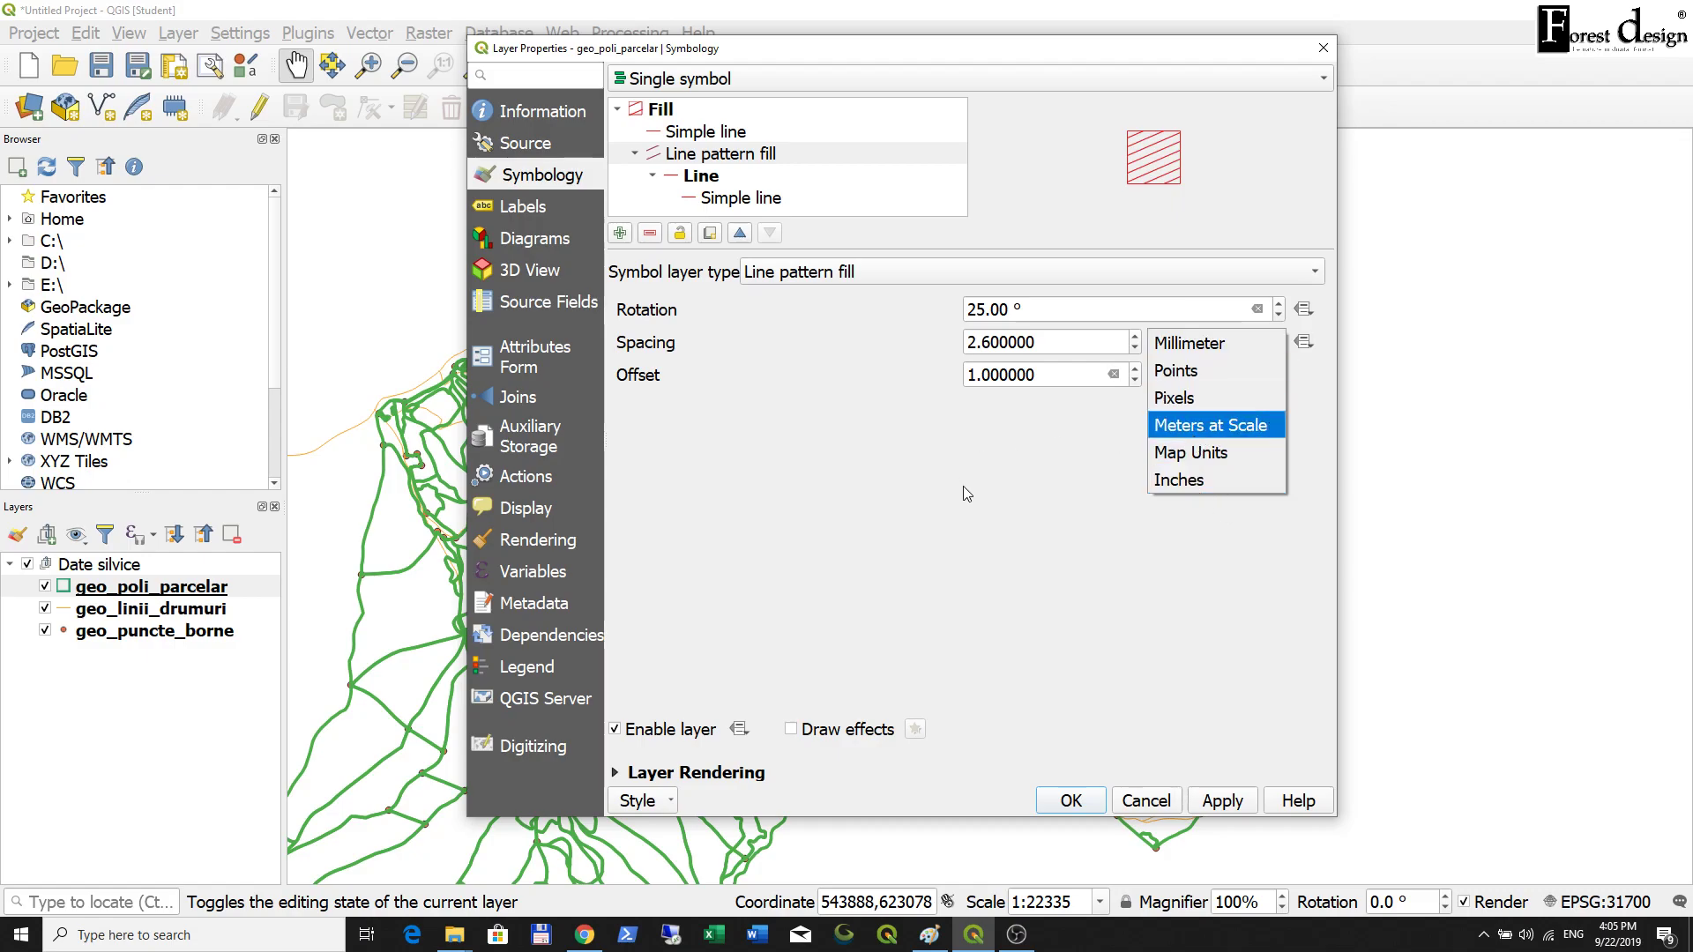
pyautogui.click(1040, 72)
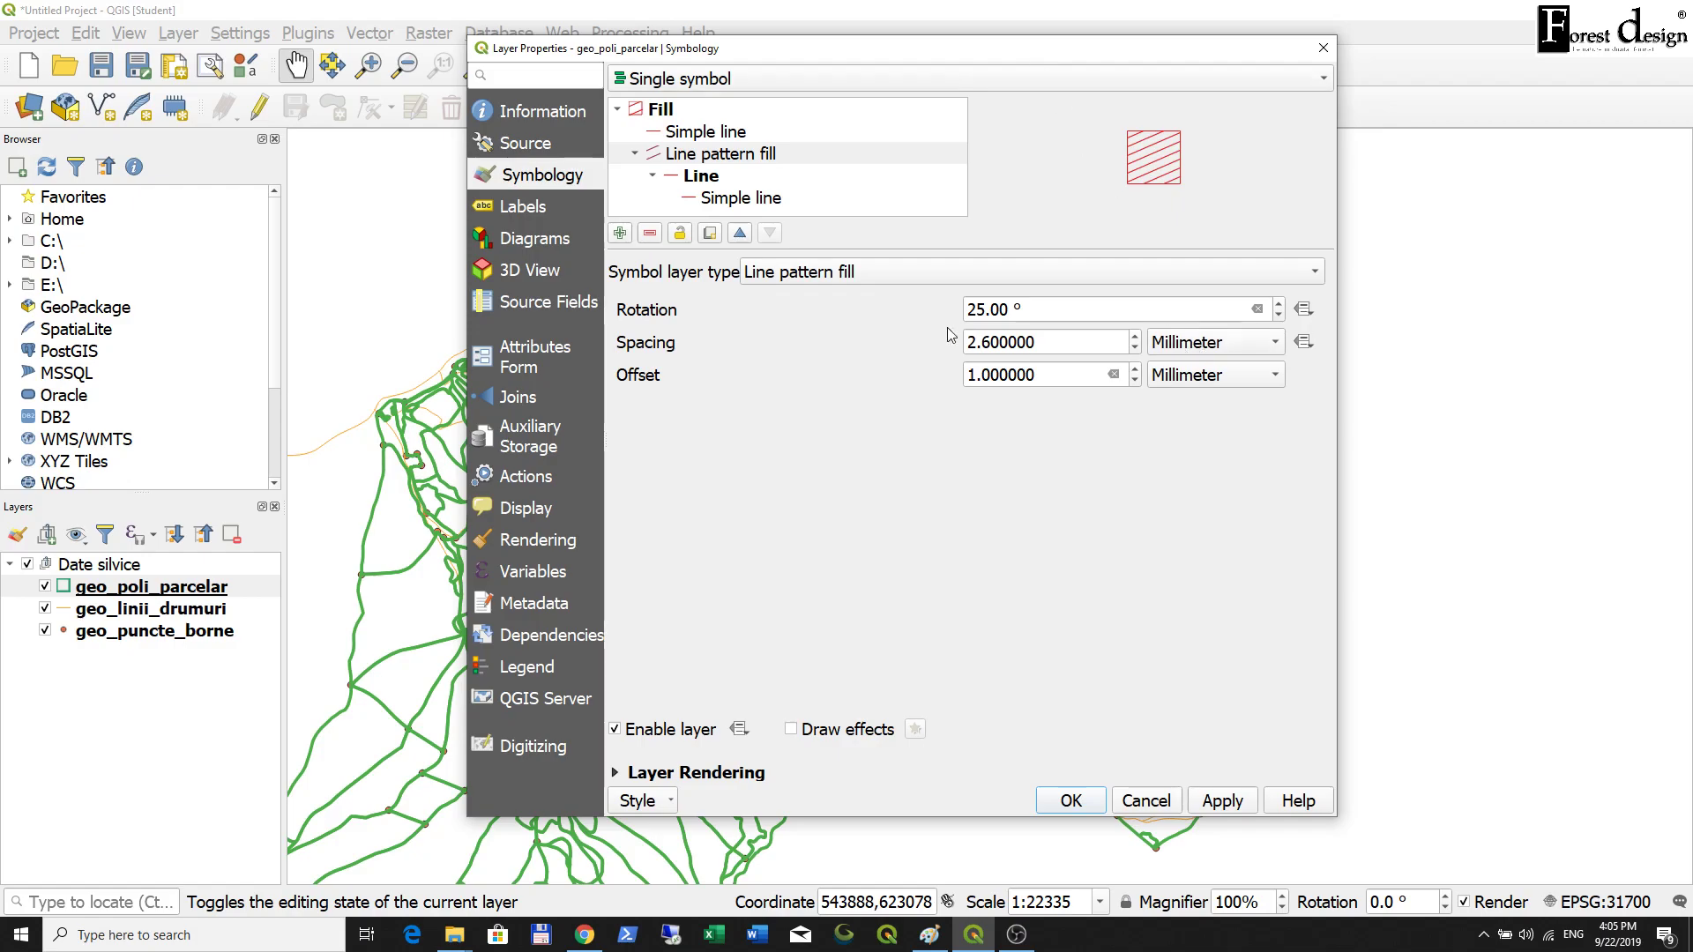
# Recolor the Simple line inside the Line pattern fill to green and apply the symbol to geo_poli_parcelar.
pyautogui.click(693, 196)
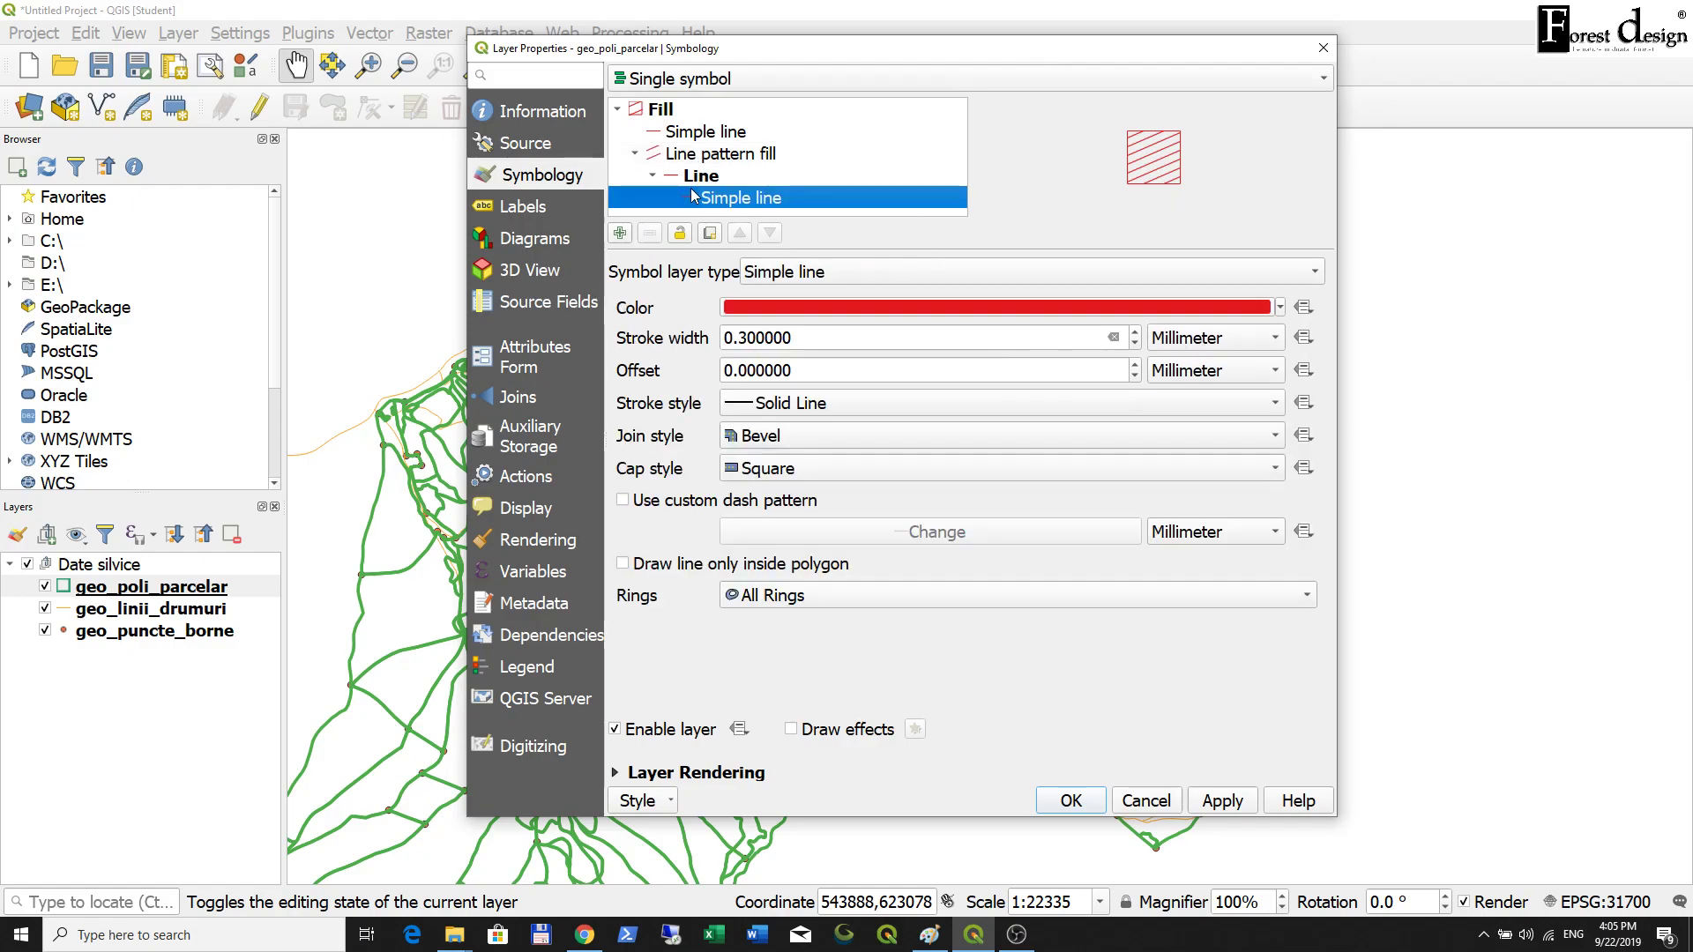
pyautogui.click(697, 179)
pyautogui.click(713, 193)
pyautogui.click(862, 309)
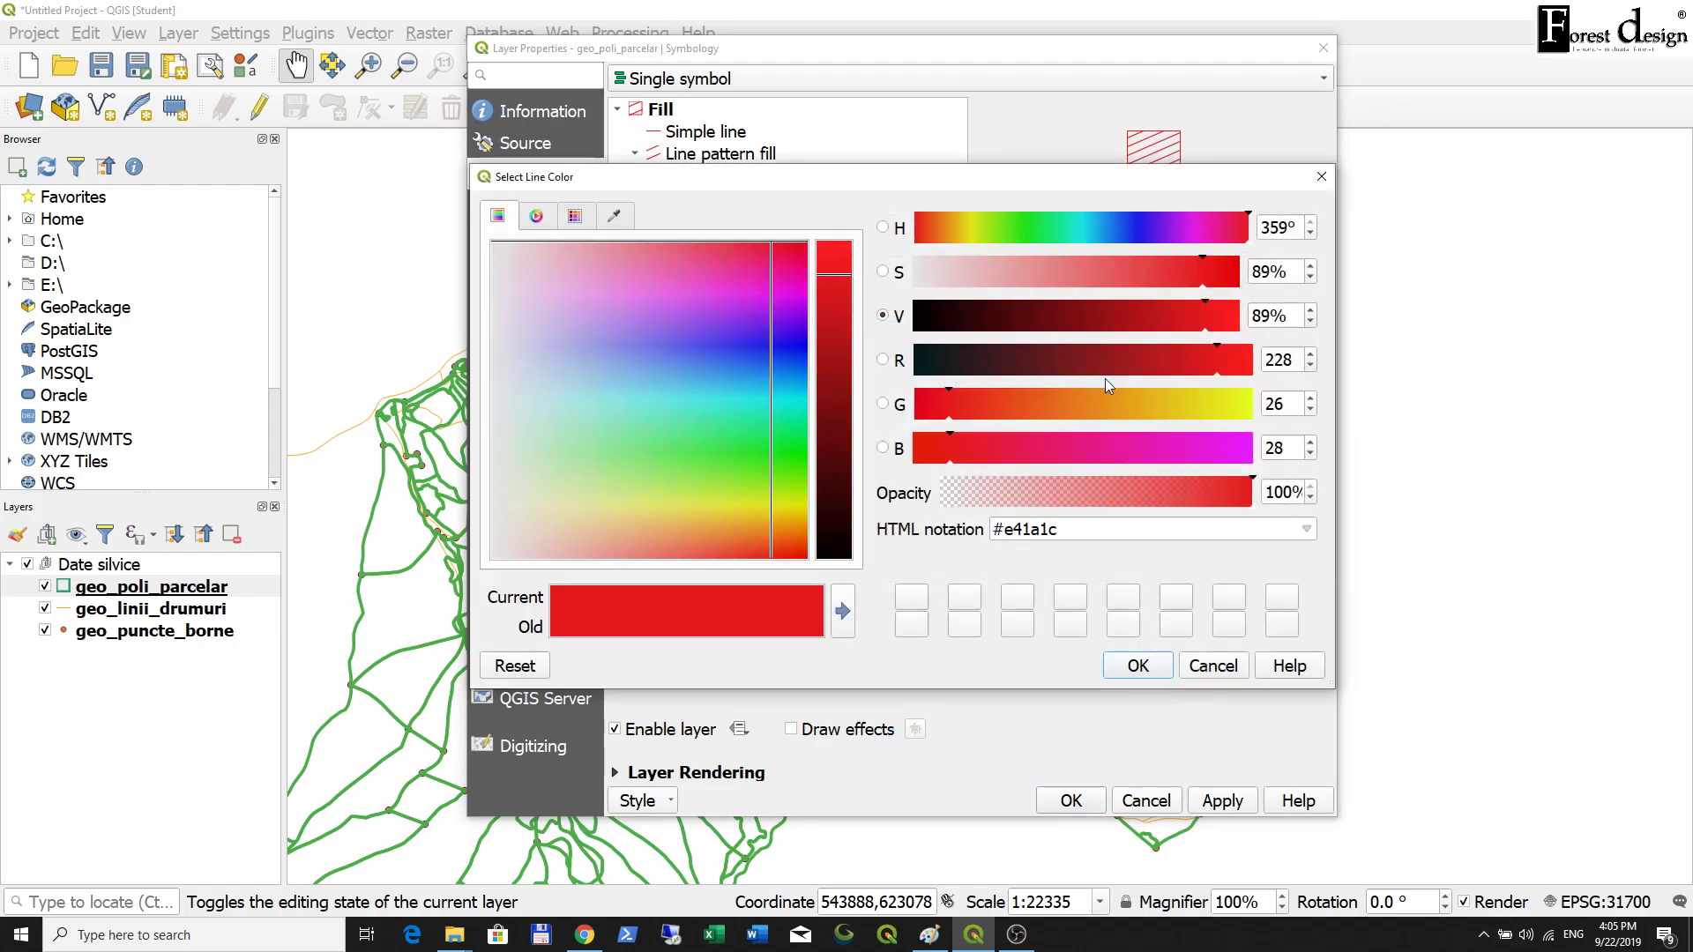
pyautogui.click(1078, 227)
pyautogui.click(1052, 227)
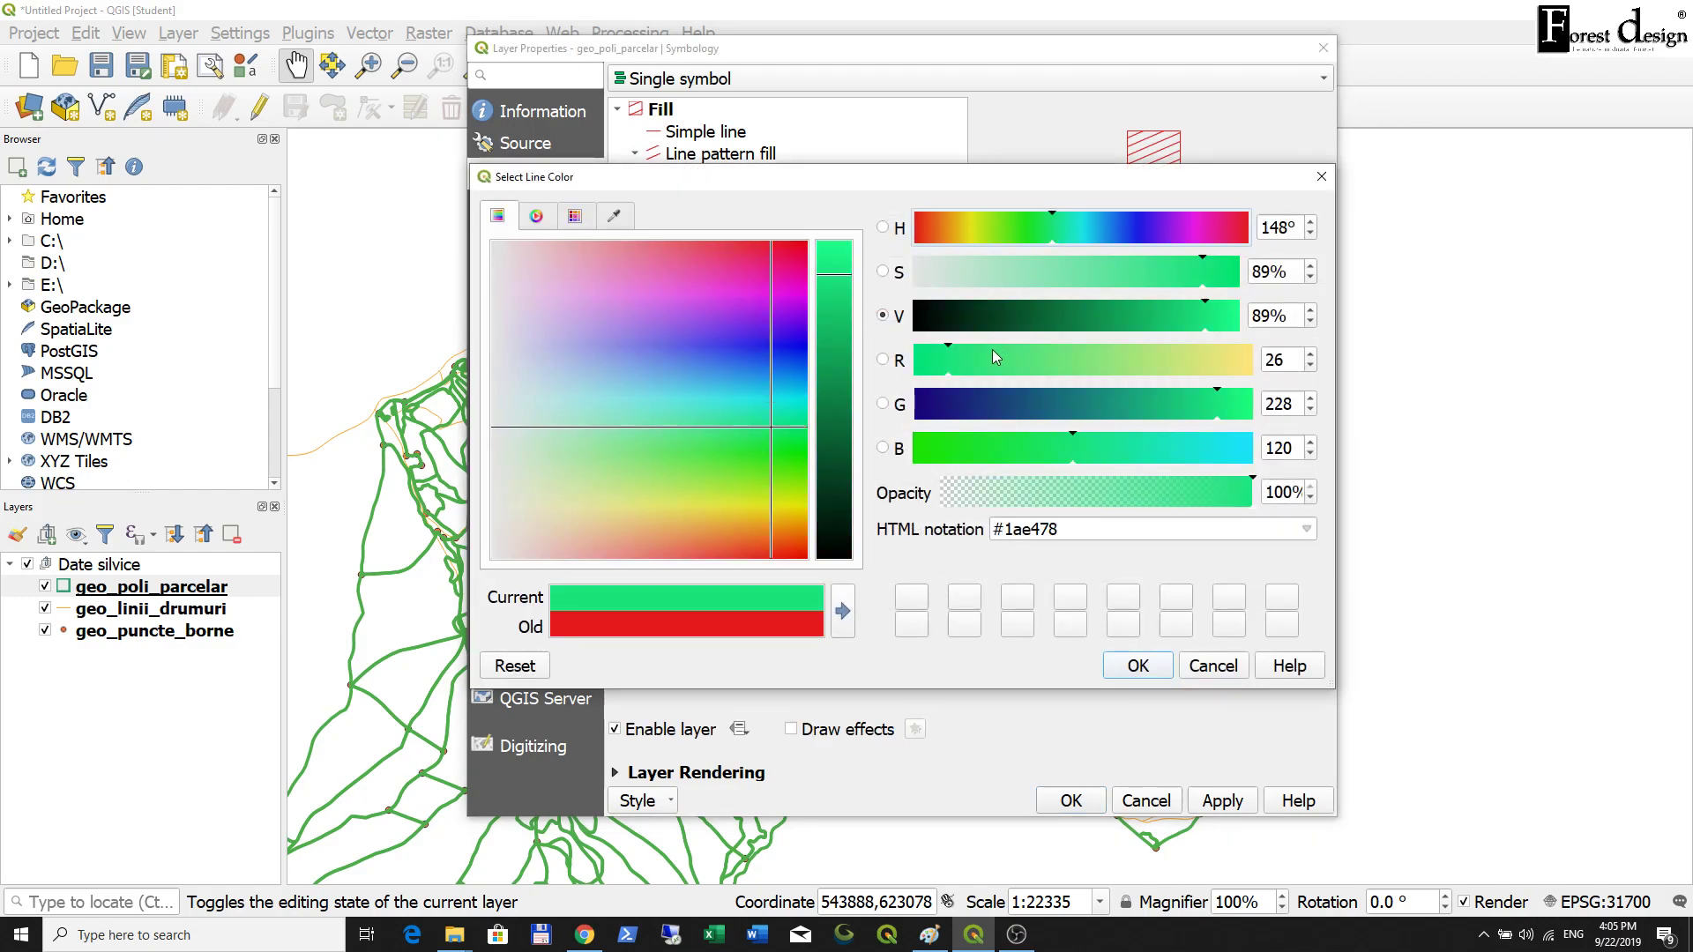
pyautogui.click(829, 311)
pyautogui.click(1137, 665)
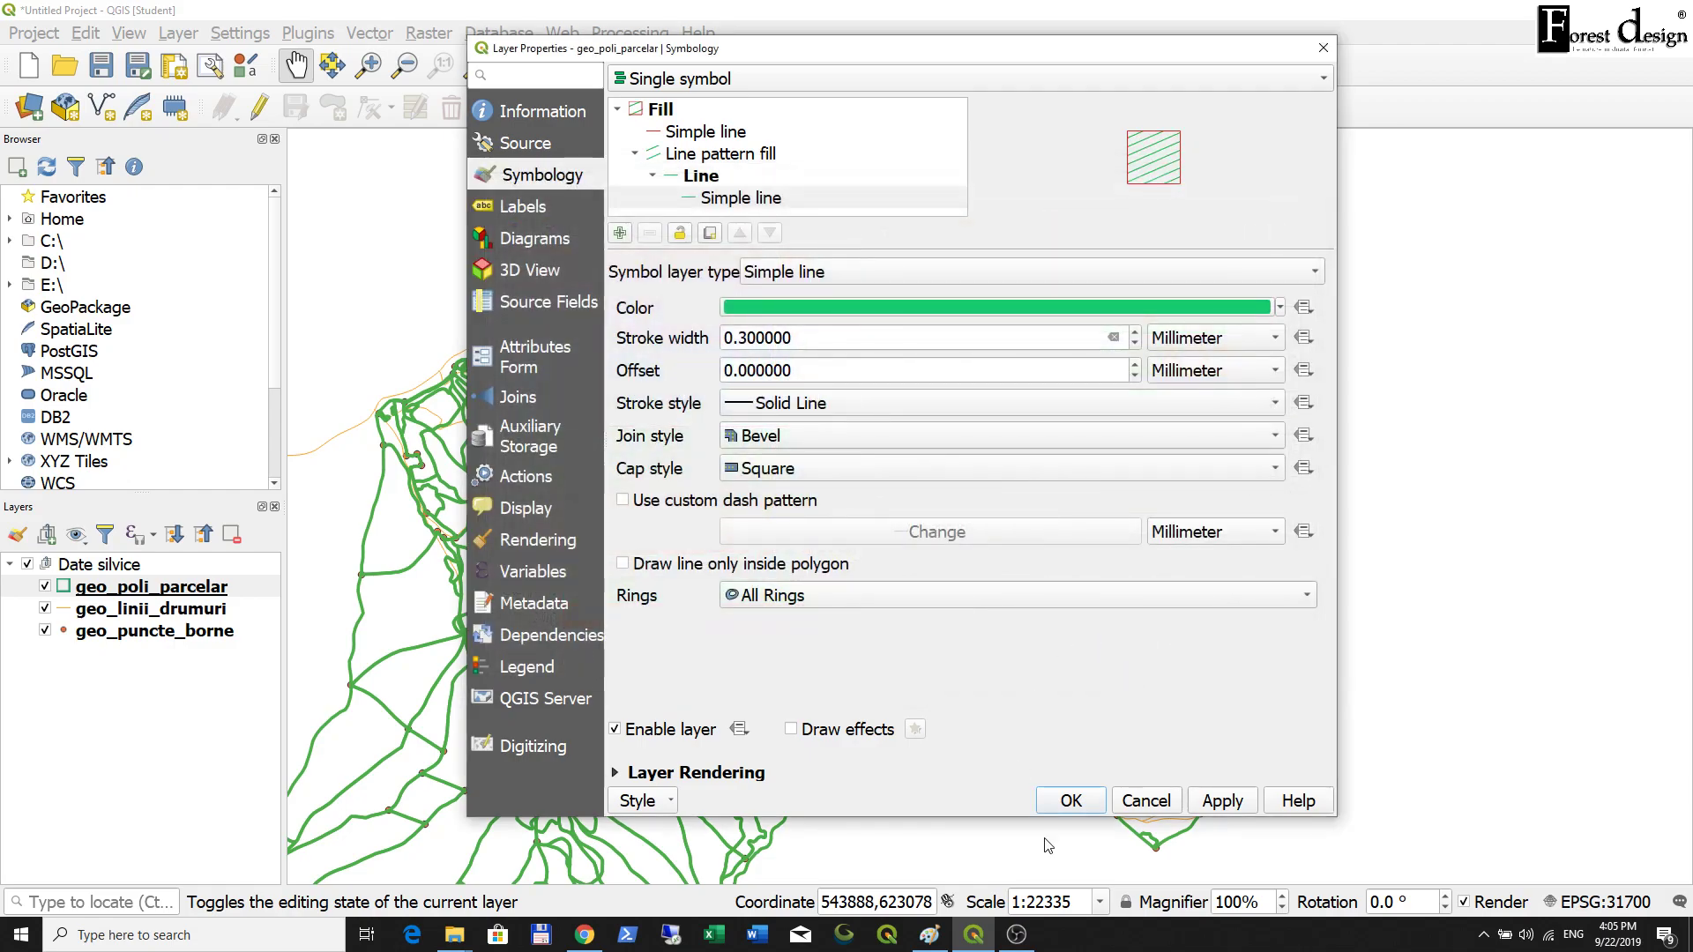
pyautogui.click(1064, 804)
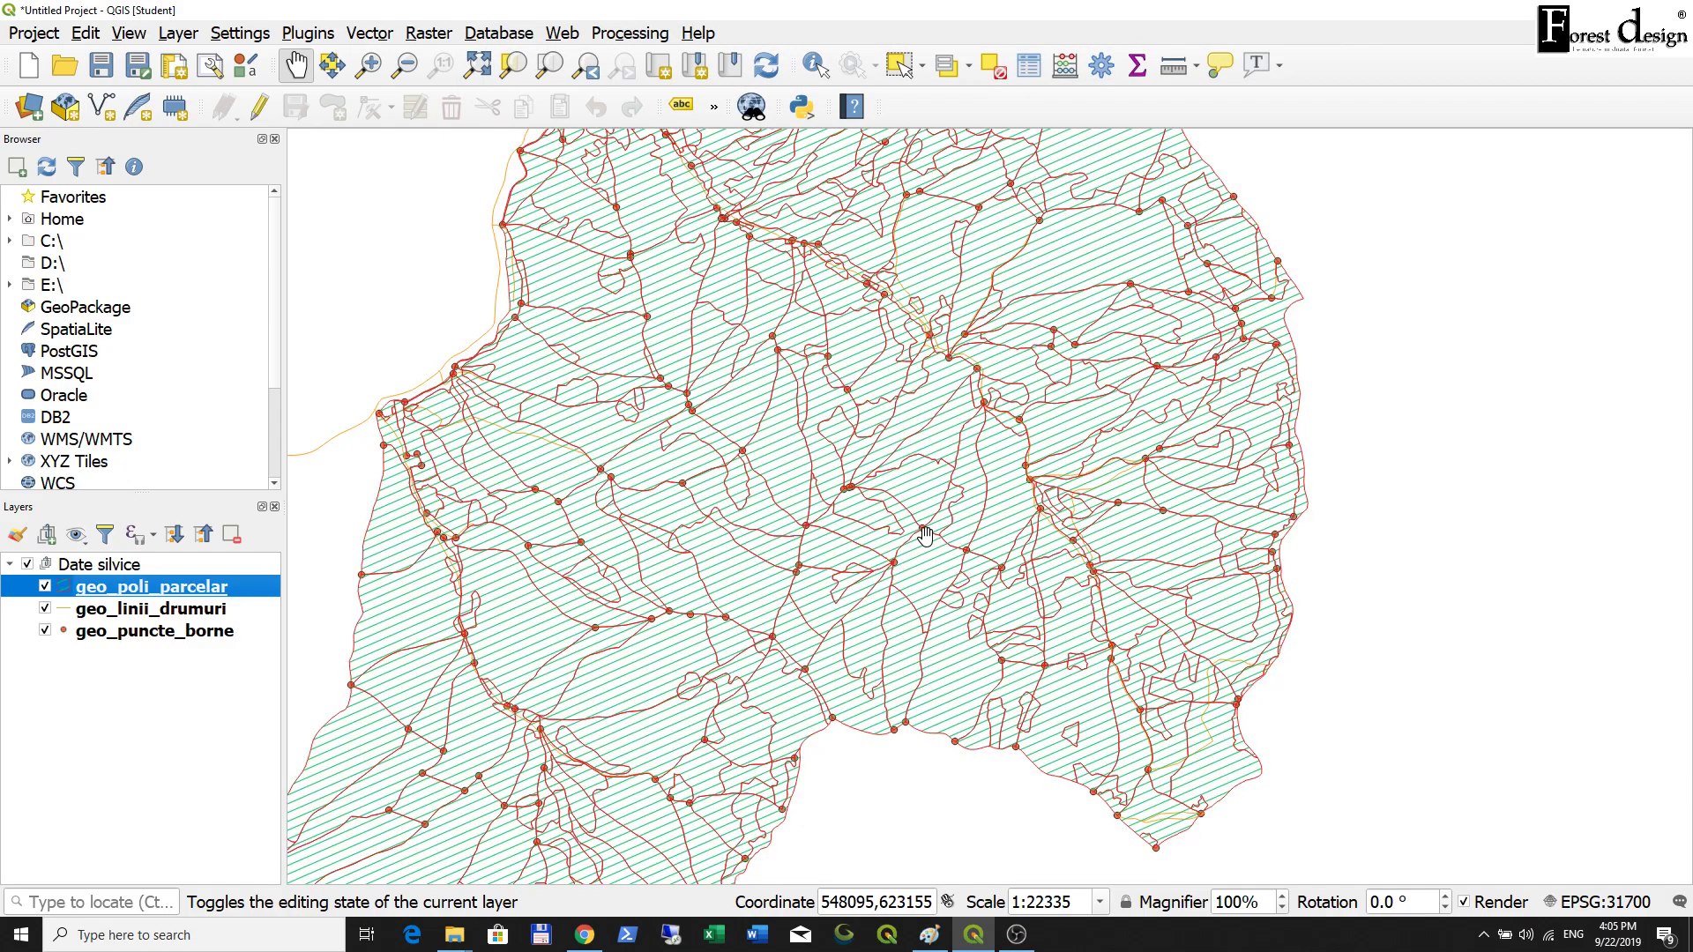
# Examine the parcel layer's new outline and hatching across the map.
pyautogui.scroll(1, 909, 530)
pyautogui.scroll(-1, 917, 529)
pyautogui.moveTo(929, 528); pyautogui.dragTo(906, 586)
pyautogui.moveTo(913, 738); pyautogui.dragTo(926, 538)
pyautogui.moveTo(847, 613)
pyautogui.mouseDown()
pyautogui.moveTo(909, 500)
pyautogui.moveTo(873, 553)
pyautogui.mouseUp()
pyautogui.moveTo(1065, 432); pyautogui.dragTo(842, 628)
pyautogui.scroll(1, 833, 559)
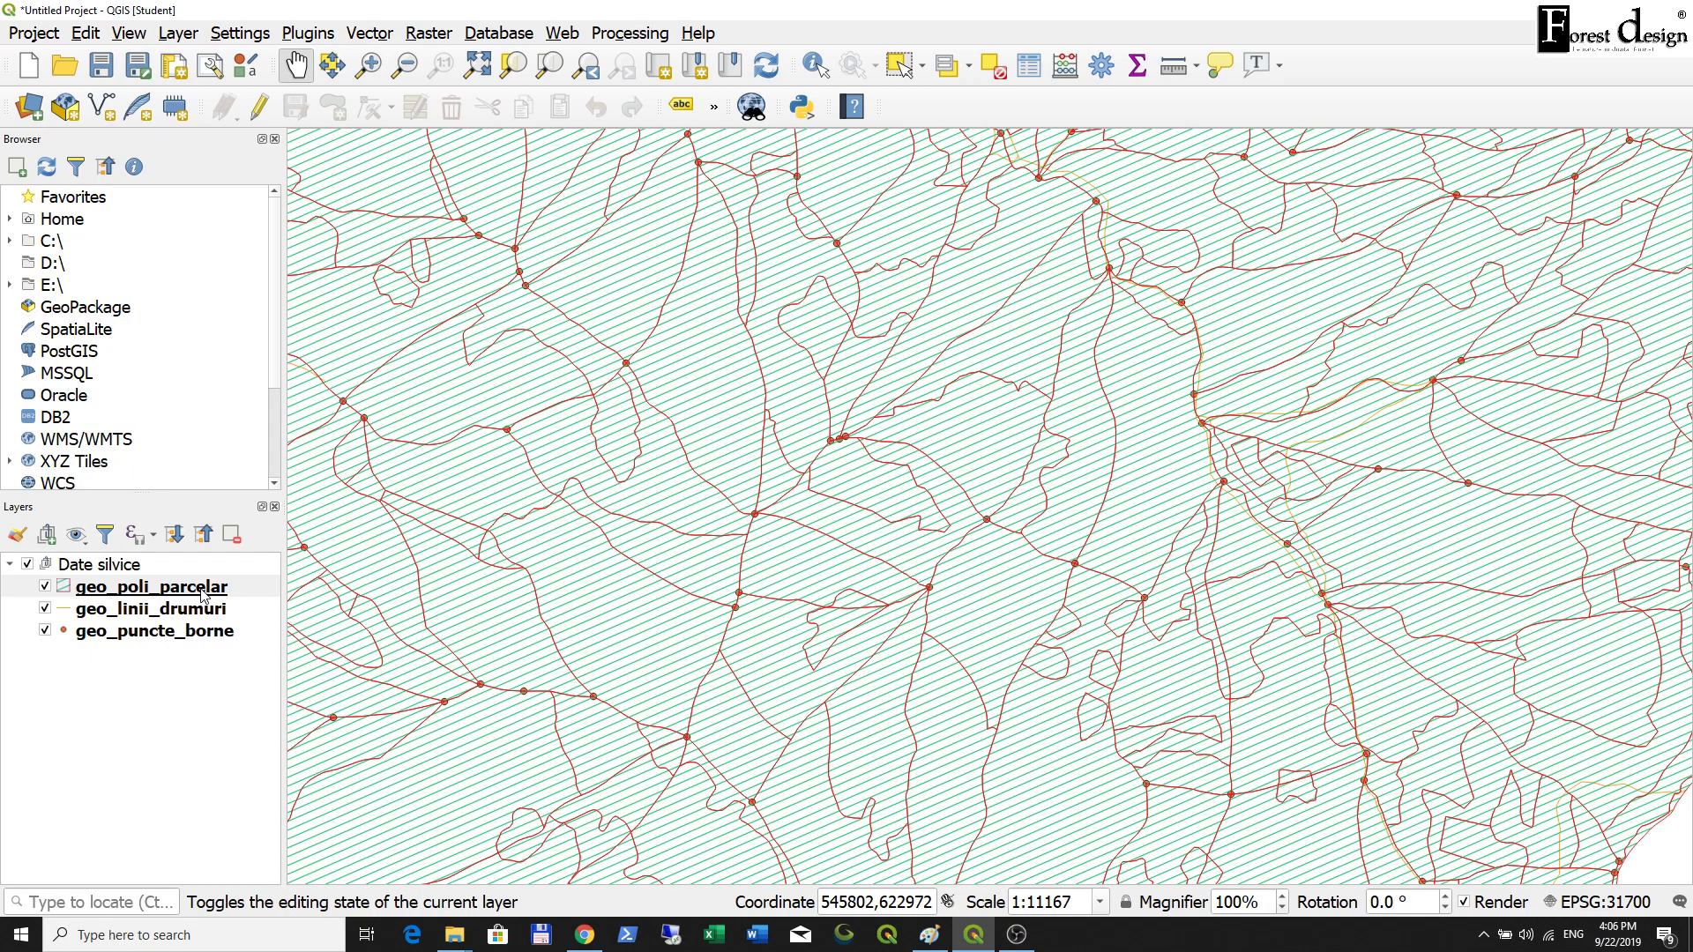
# View the geo_poli_parcelar symbology properties once more and close them without making changes.
pyautogui.rightClick(201, 595)
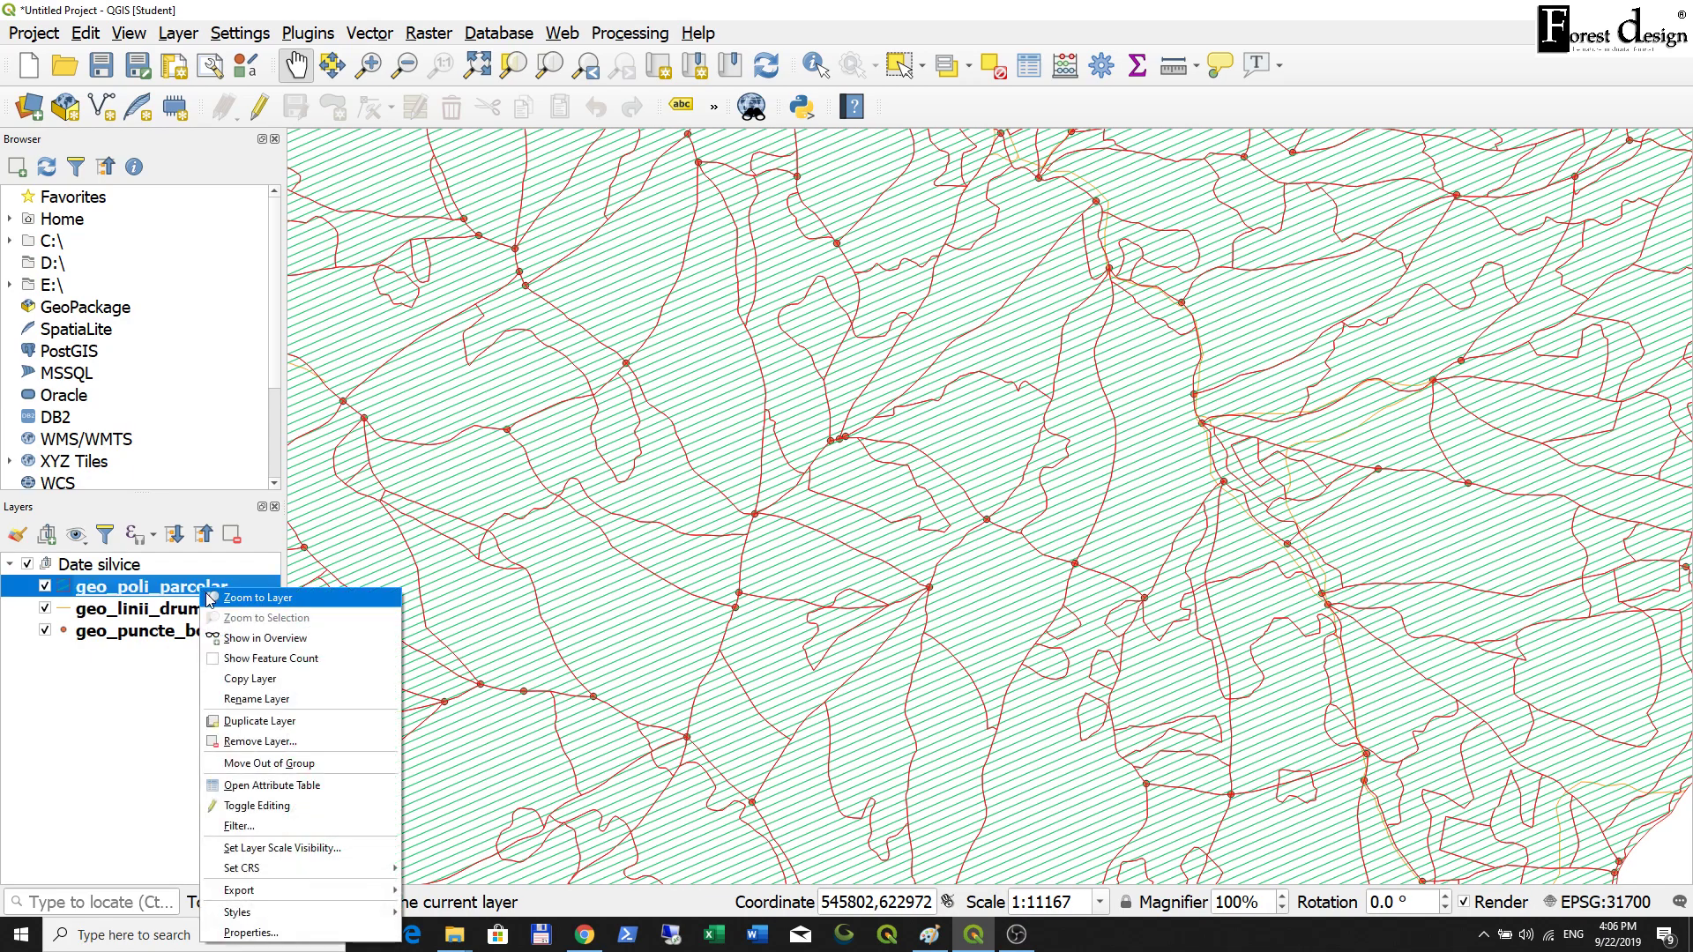
pyautogui.click(285, 921)
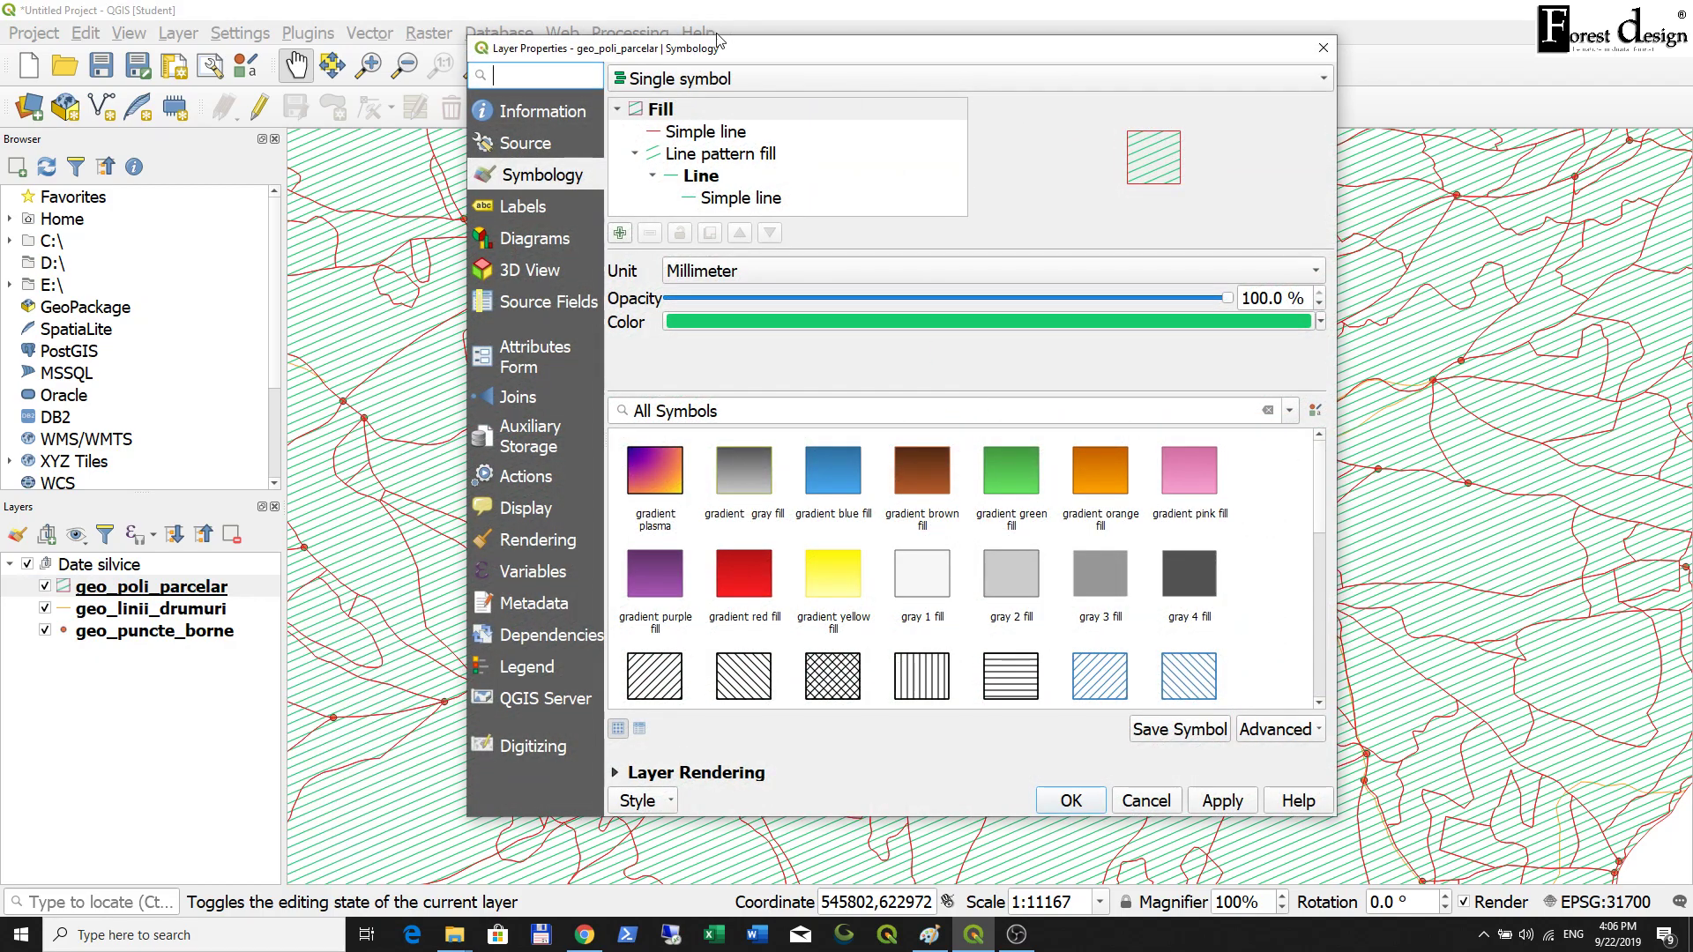
pyautogui.moveTo(838, 64); pyautogui.dragTo(836, 107)
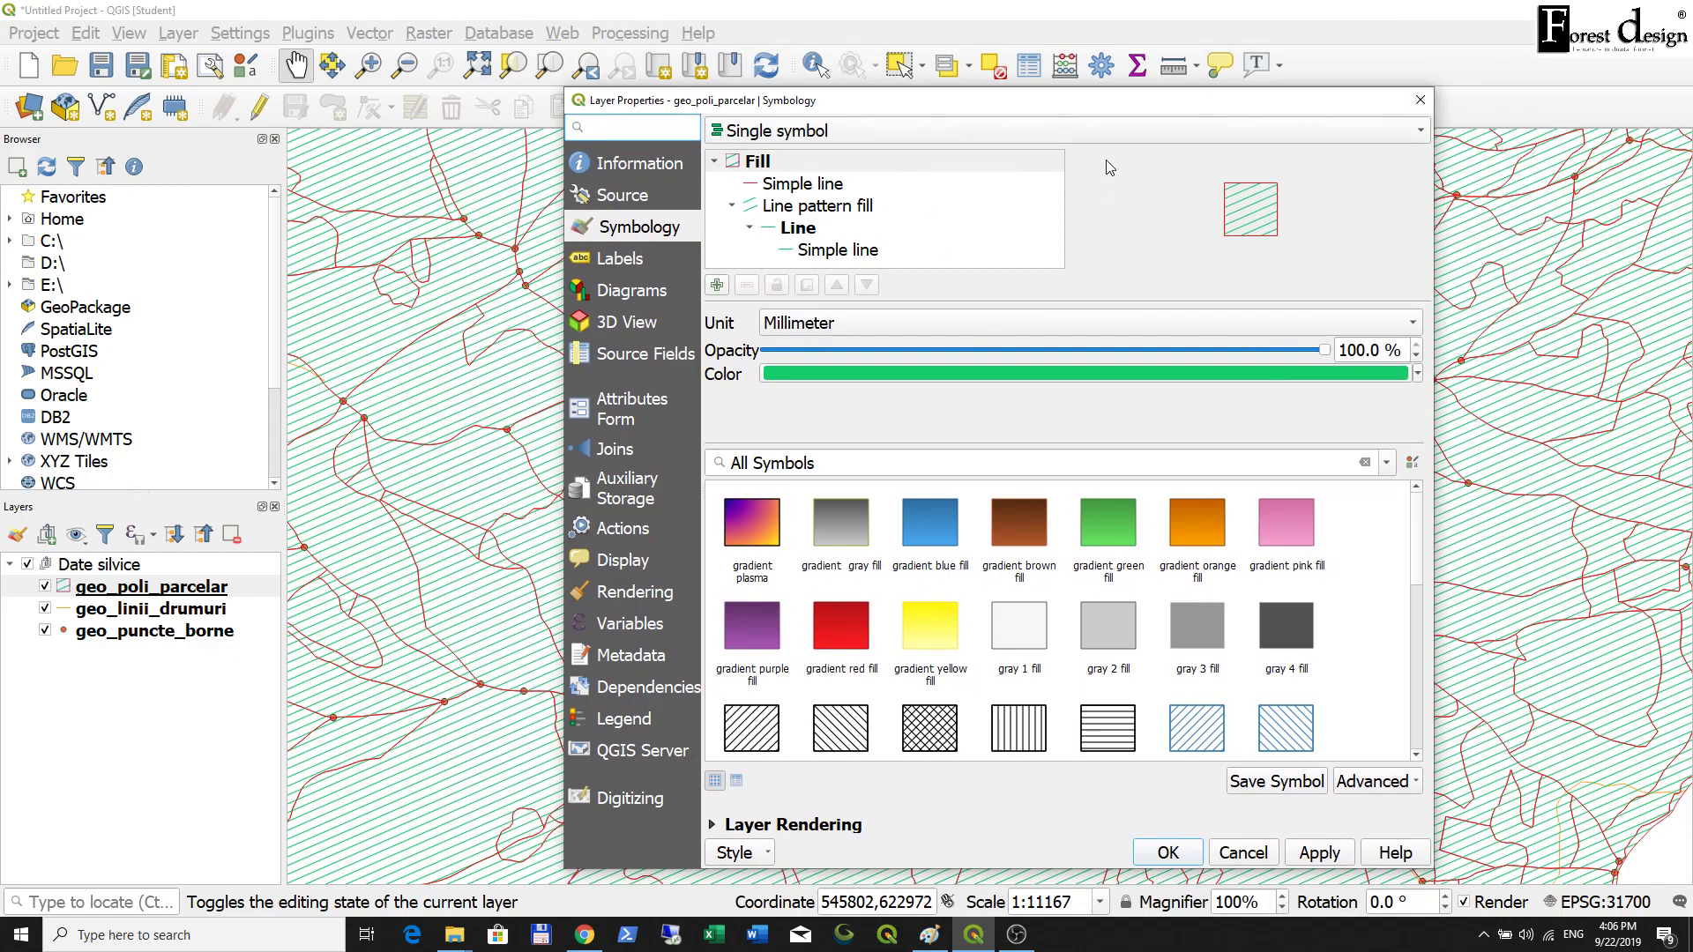
pyautogui.click(1420, 101)
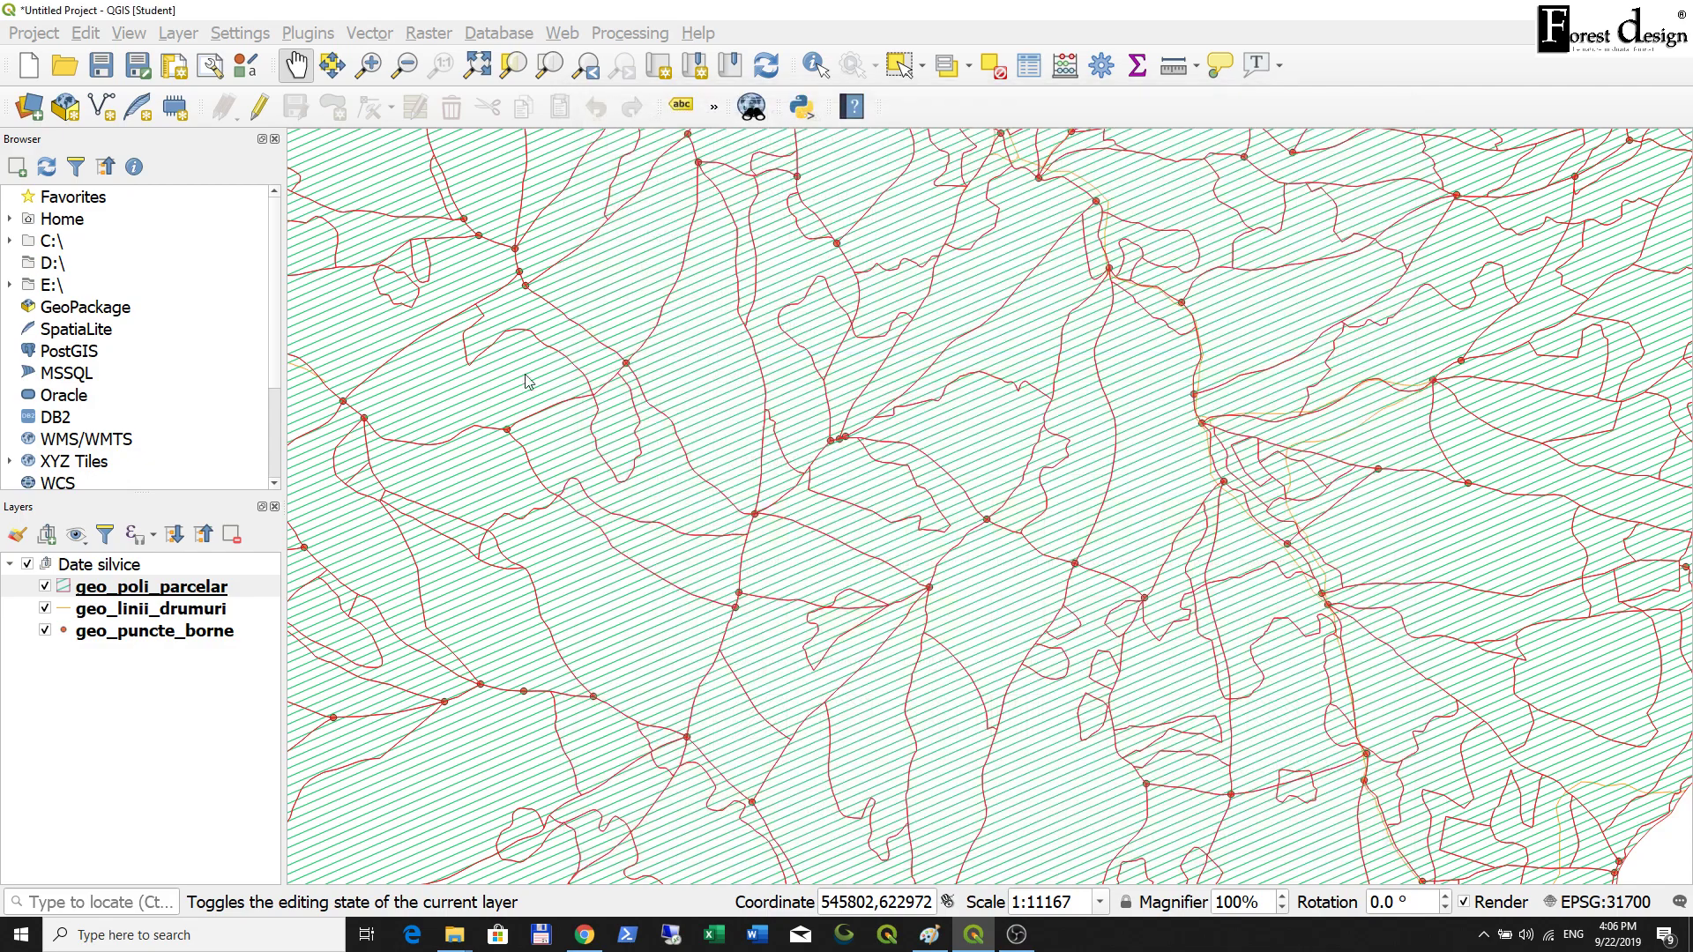
# Open the geo_poli_parcelar layer's symbology properties and change its renderer from Single symbol to Categorized.
pyautogui.rightClick(190, 593)
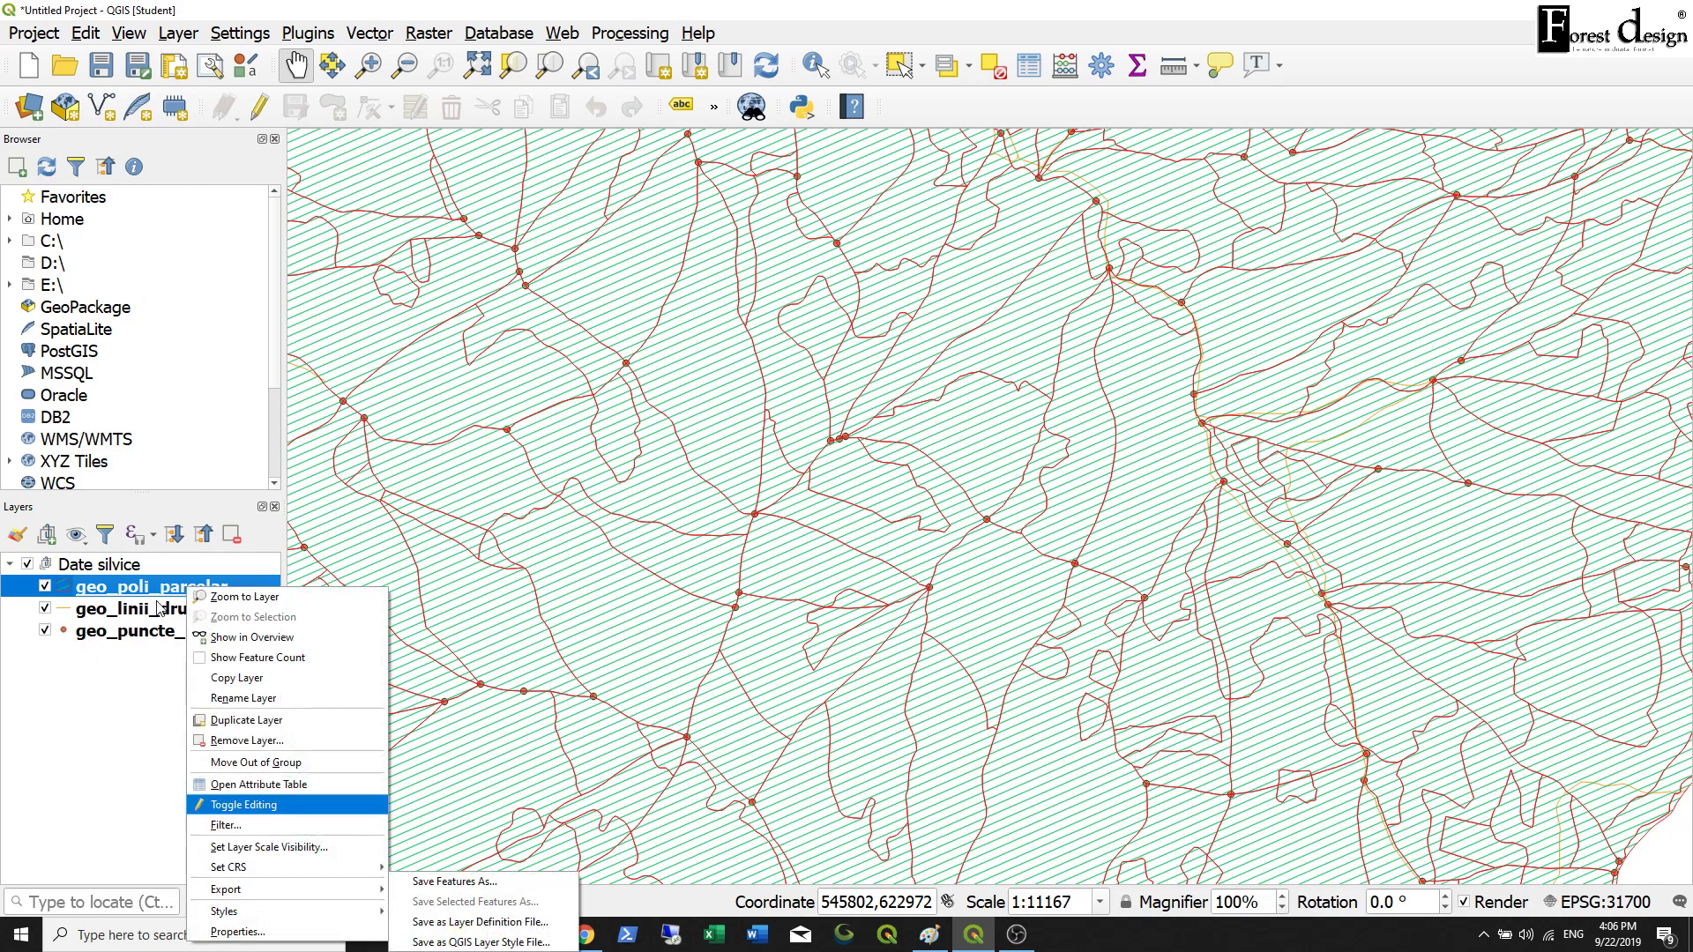
pyautogui.click(162, 593)
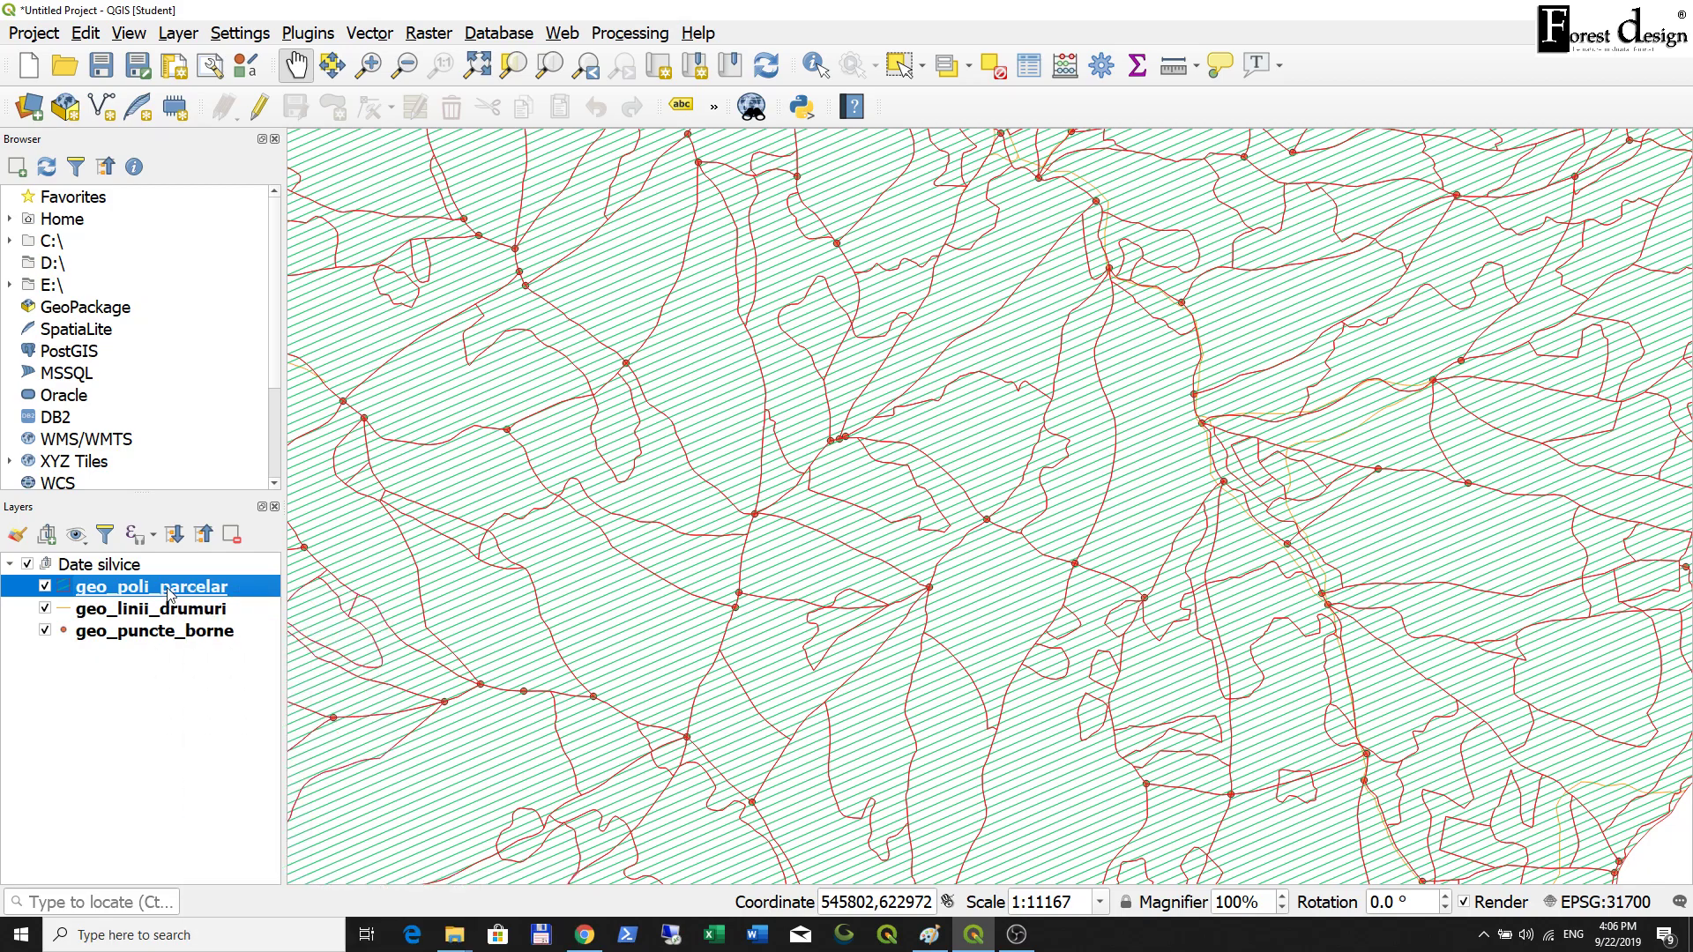
pyautogui.doubleClick(167, 595)
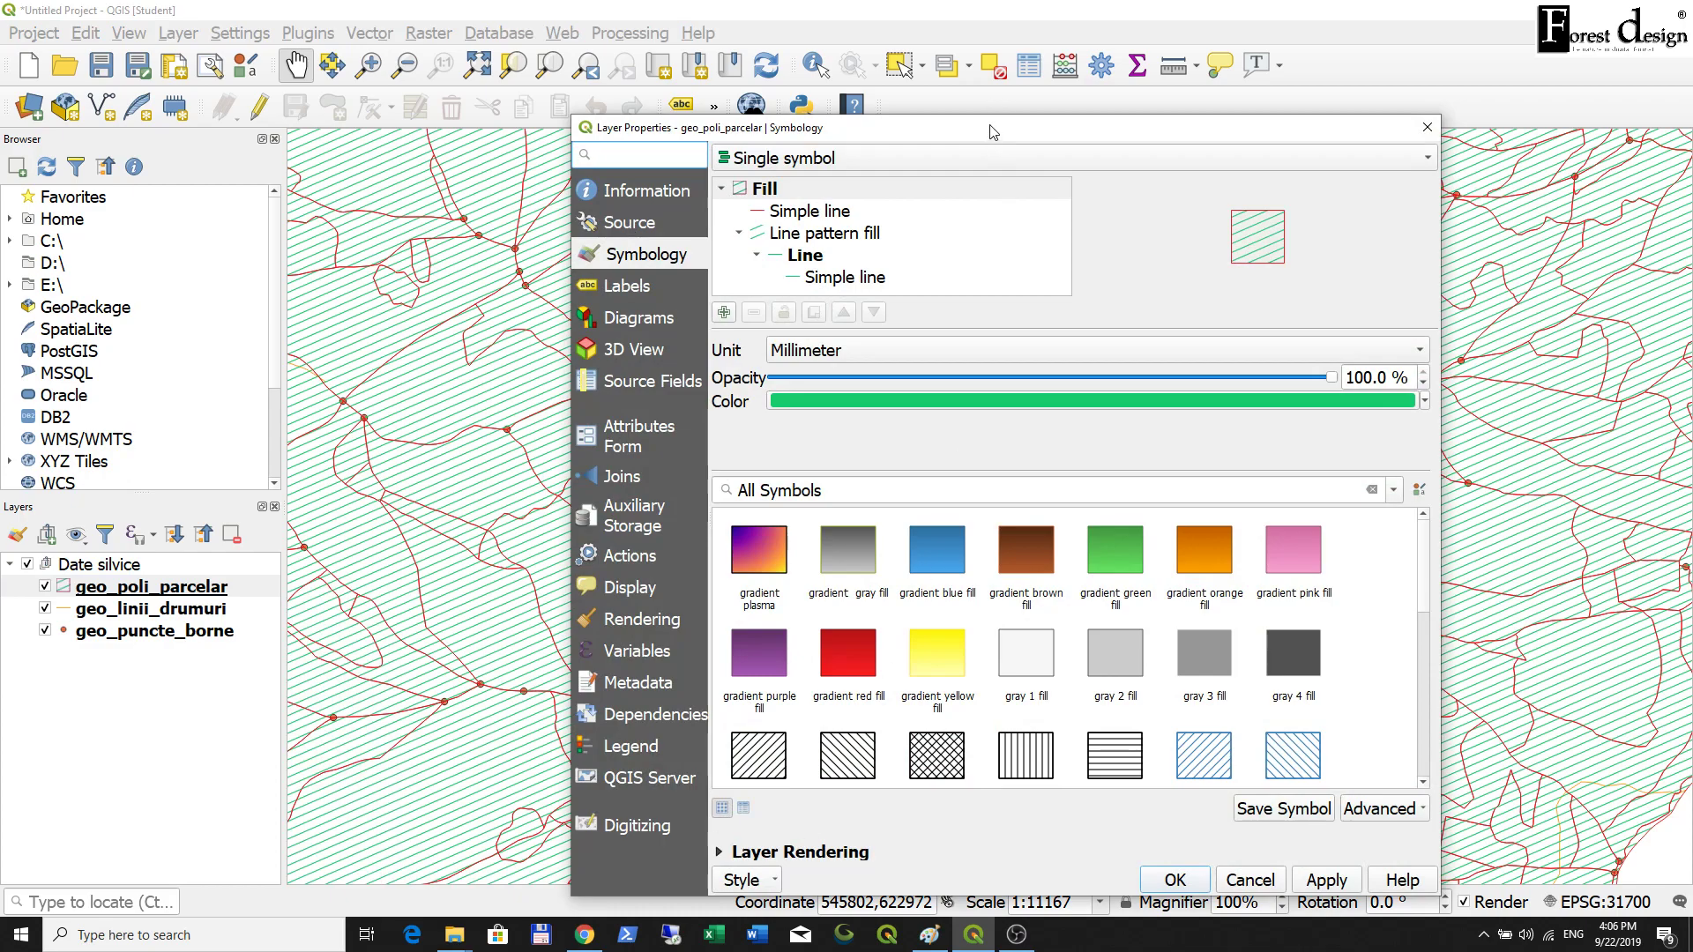
pyautogui.moveTo(992, 132); pyautogui.dragTo(949, 96)
pyautogui.moveTo(1399, 425); pyautogui.dragTo(1476, 411)
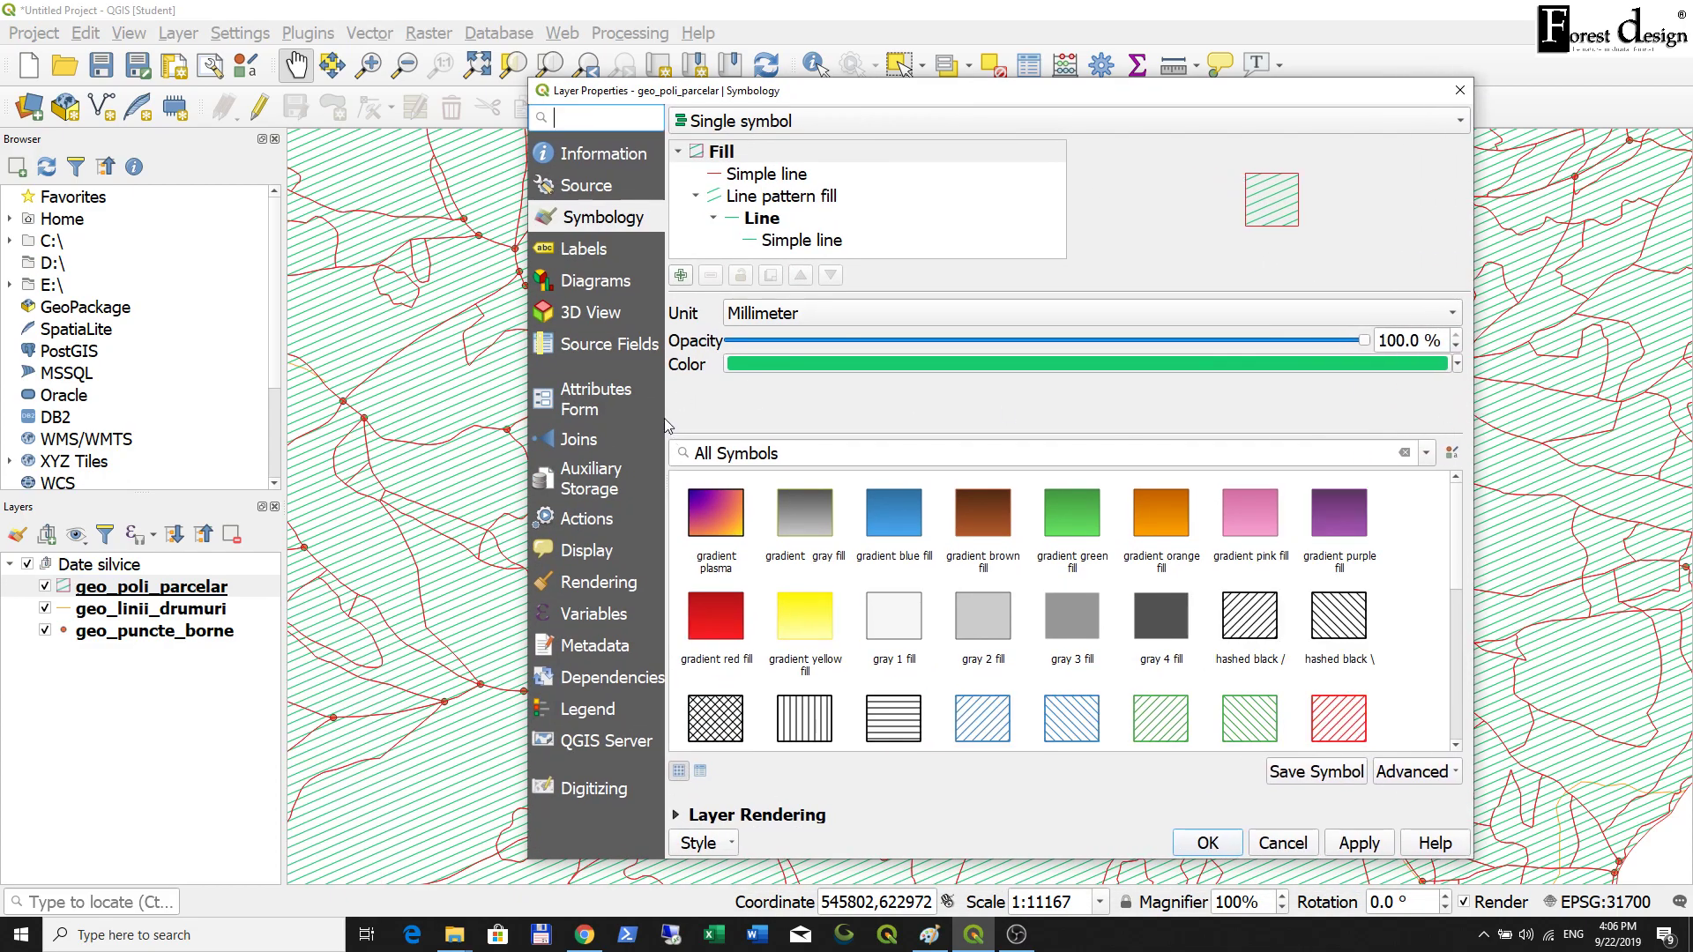
pyautogui.click(657, 415)
pyautogui.click(602, 217)
pyautogui.click(732, 122)
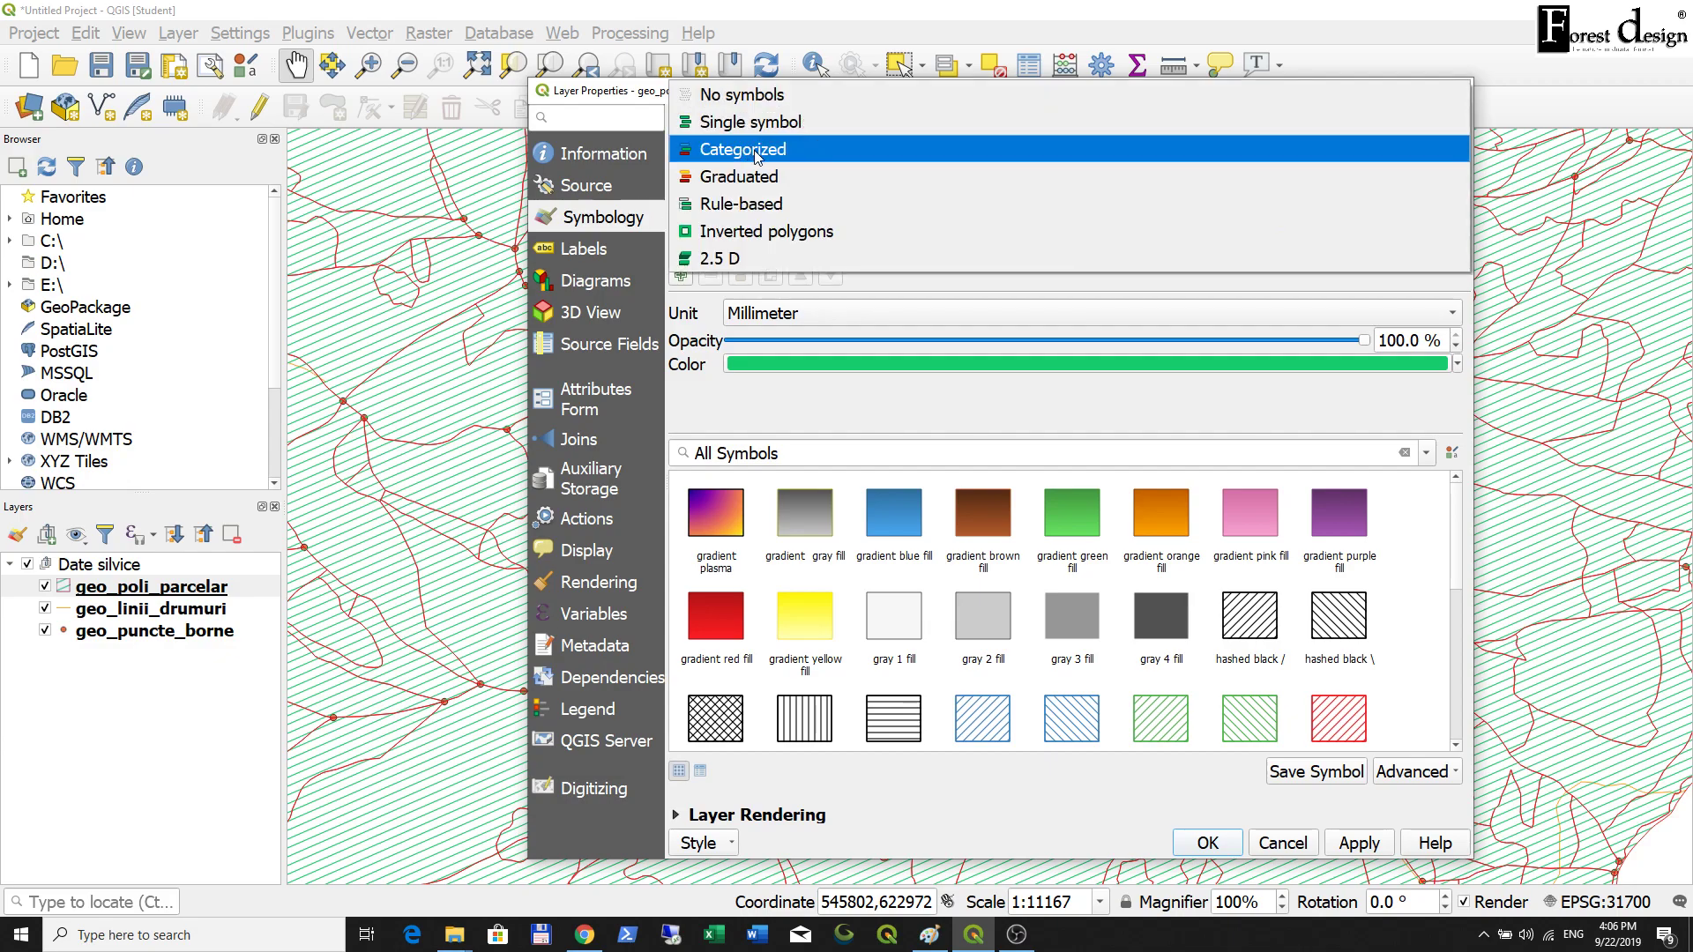
pyautogui.click(757, 149)
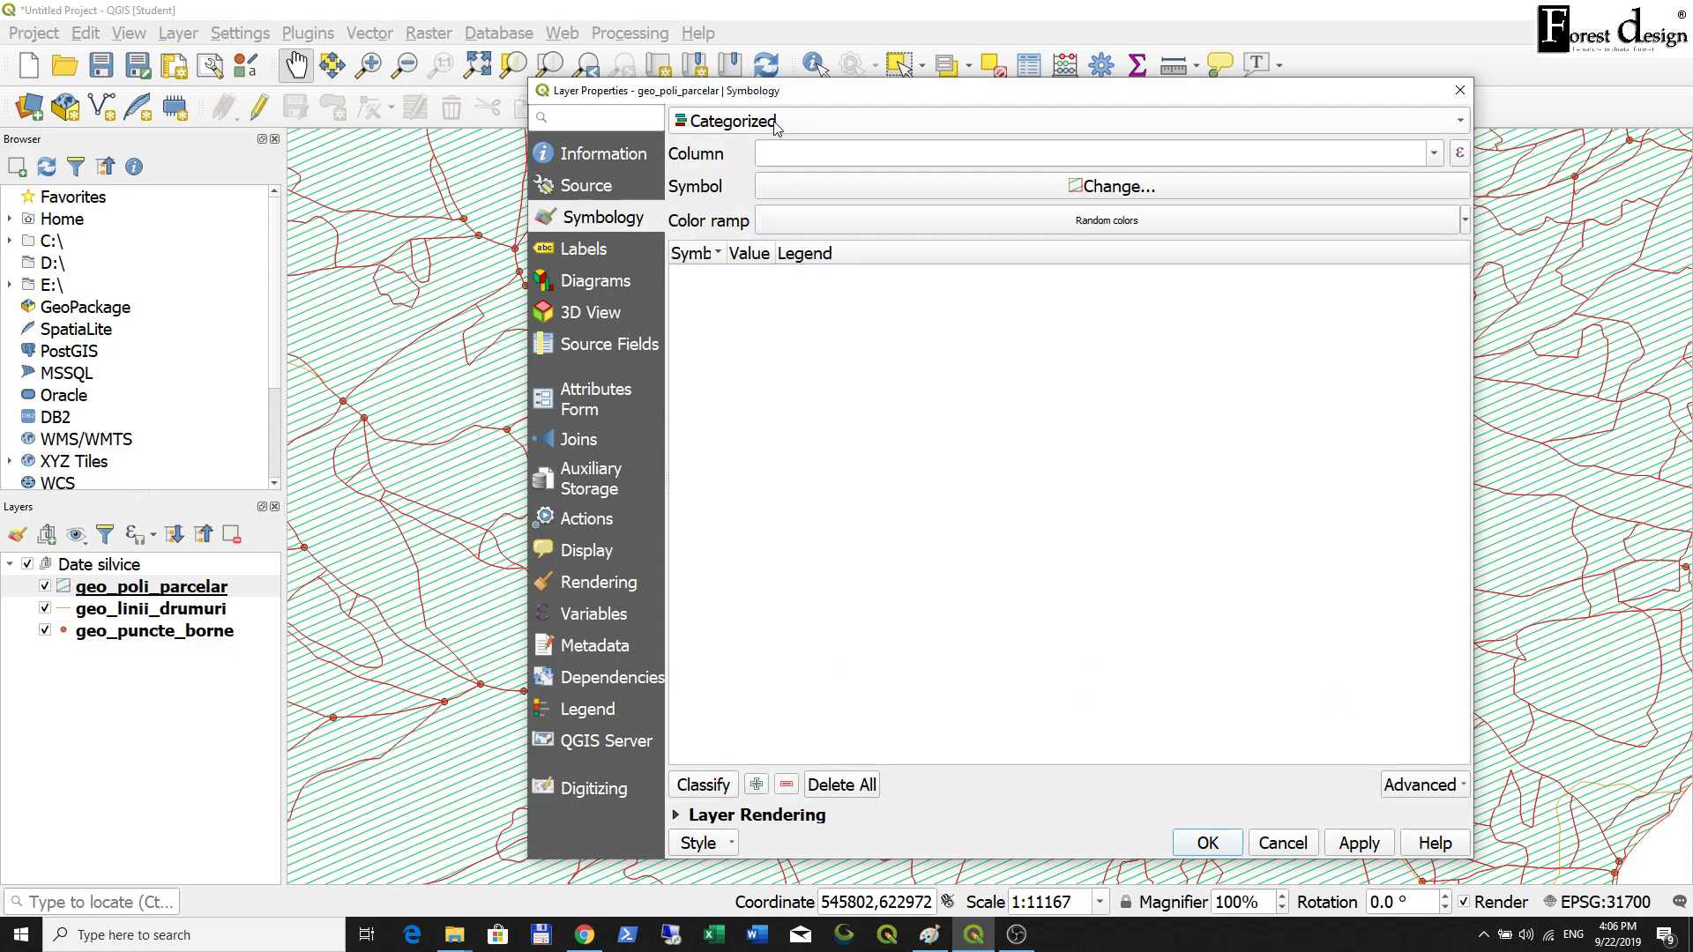
pyautogui.moveTo(826, 98)
pyautogui.mouseDown()
pyautogui.moveTo(730, 81)
pyautogui.moveTo(812, 93)
pyautogui.mouseUp()
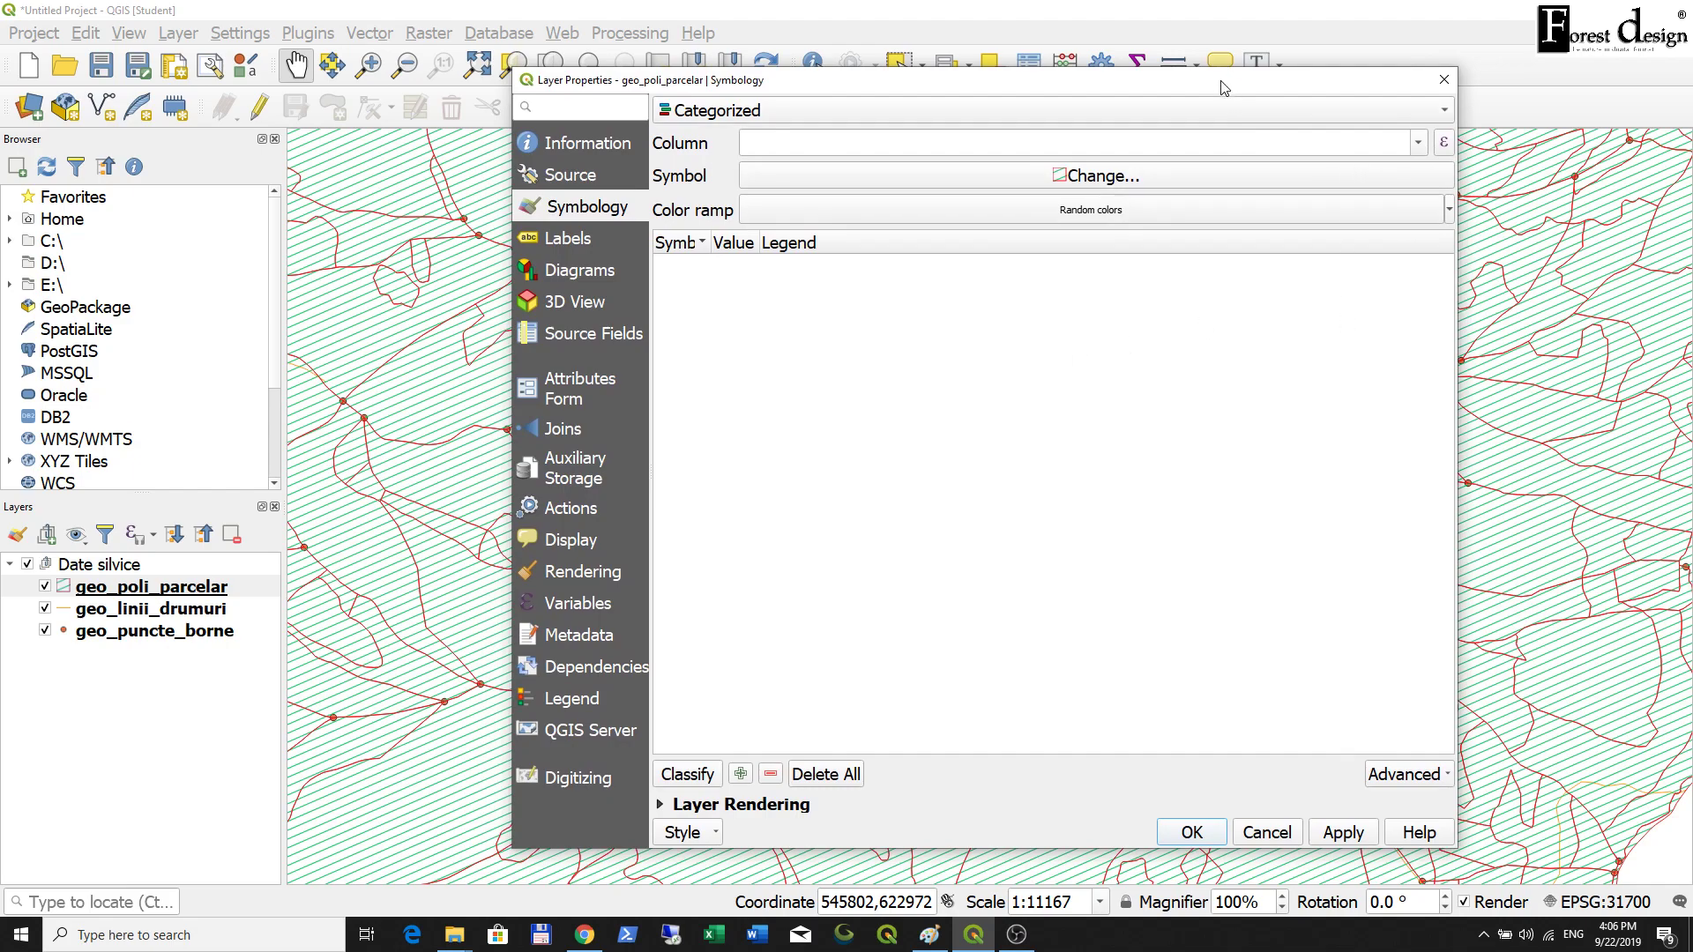
pyautogui.moveTo(1191, 87)
pyautogui.mouseDown()
pyautogui.moveTo(1087, 92)
pyautogui.moveTo(1194, 84)
pyautogui.mouseUp()
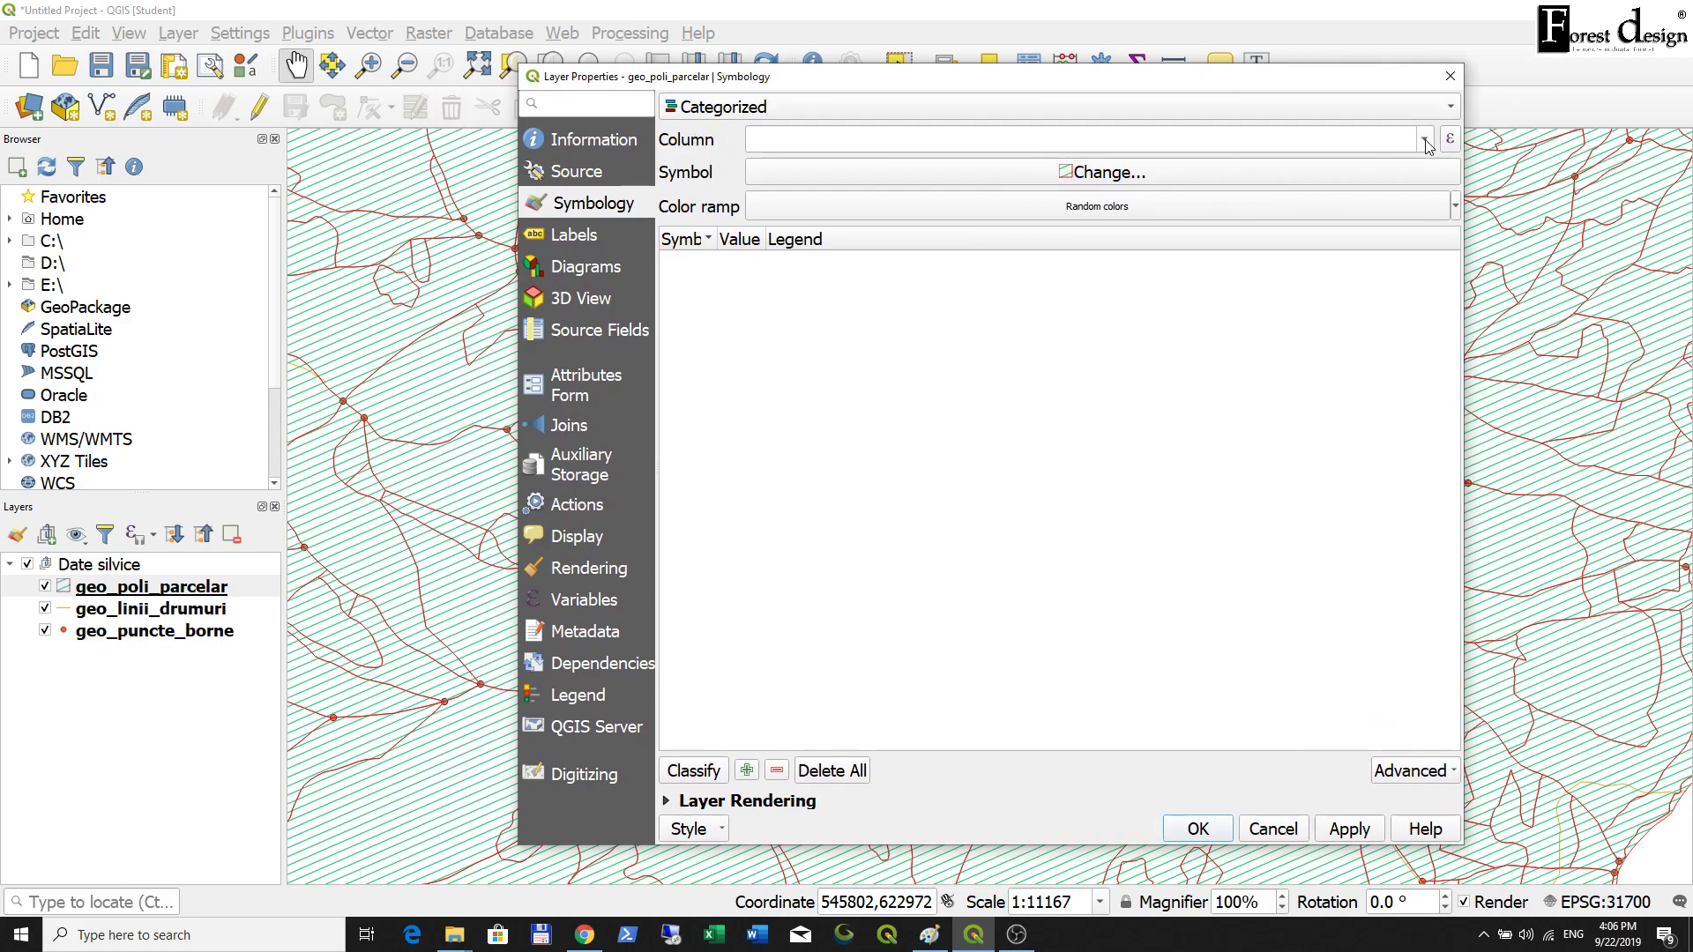
# Look through the parcel layer's attribute fields and set clp as the classification column.
pyautogui.click(1299, 134)
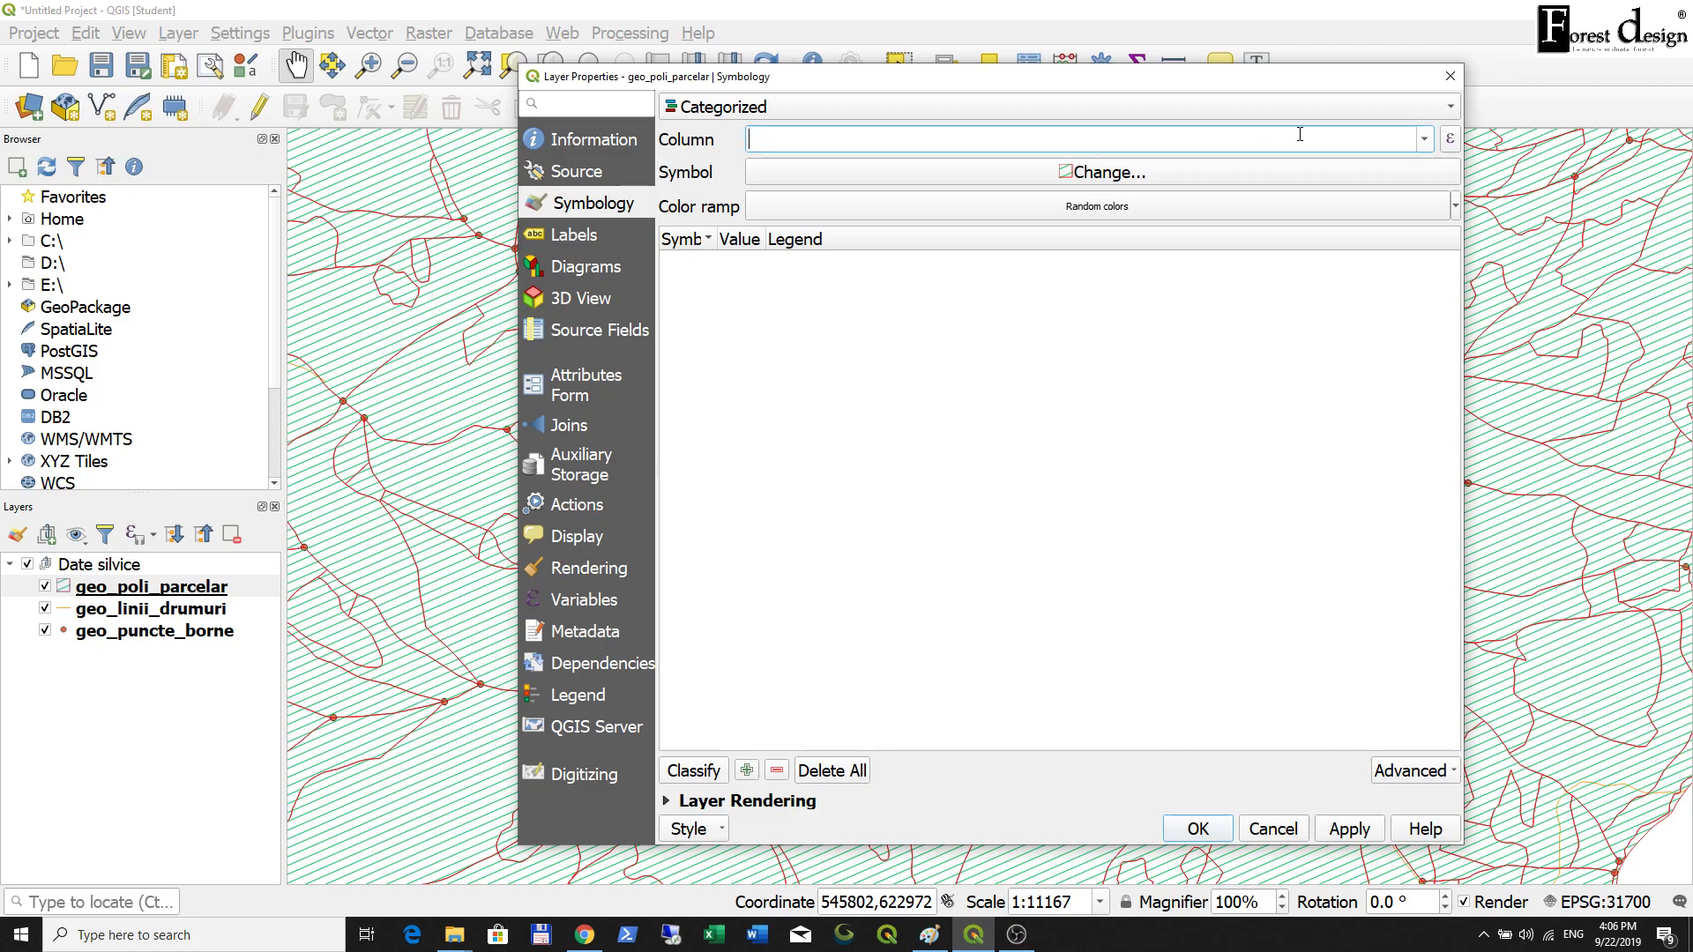
pyautogui.click(1425, 141)
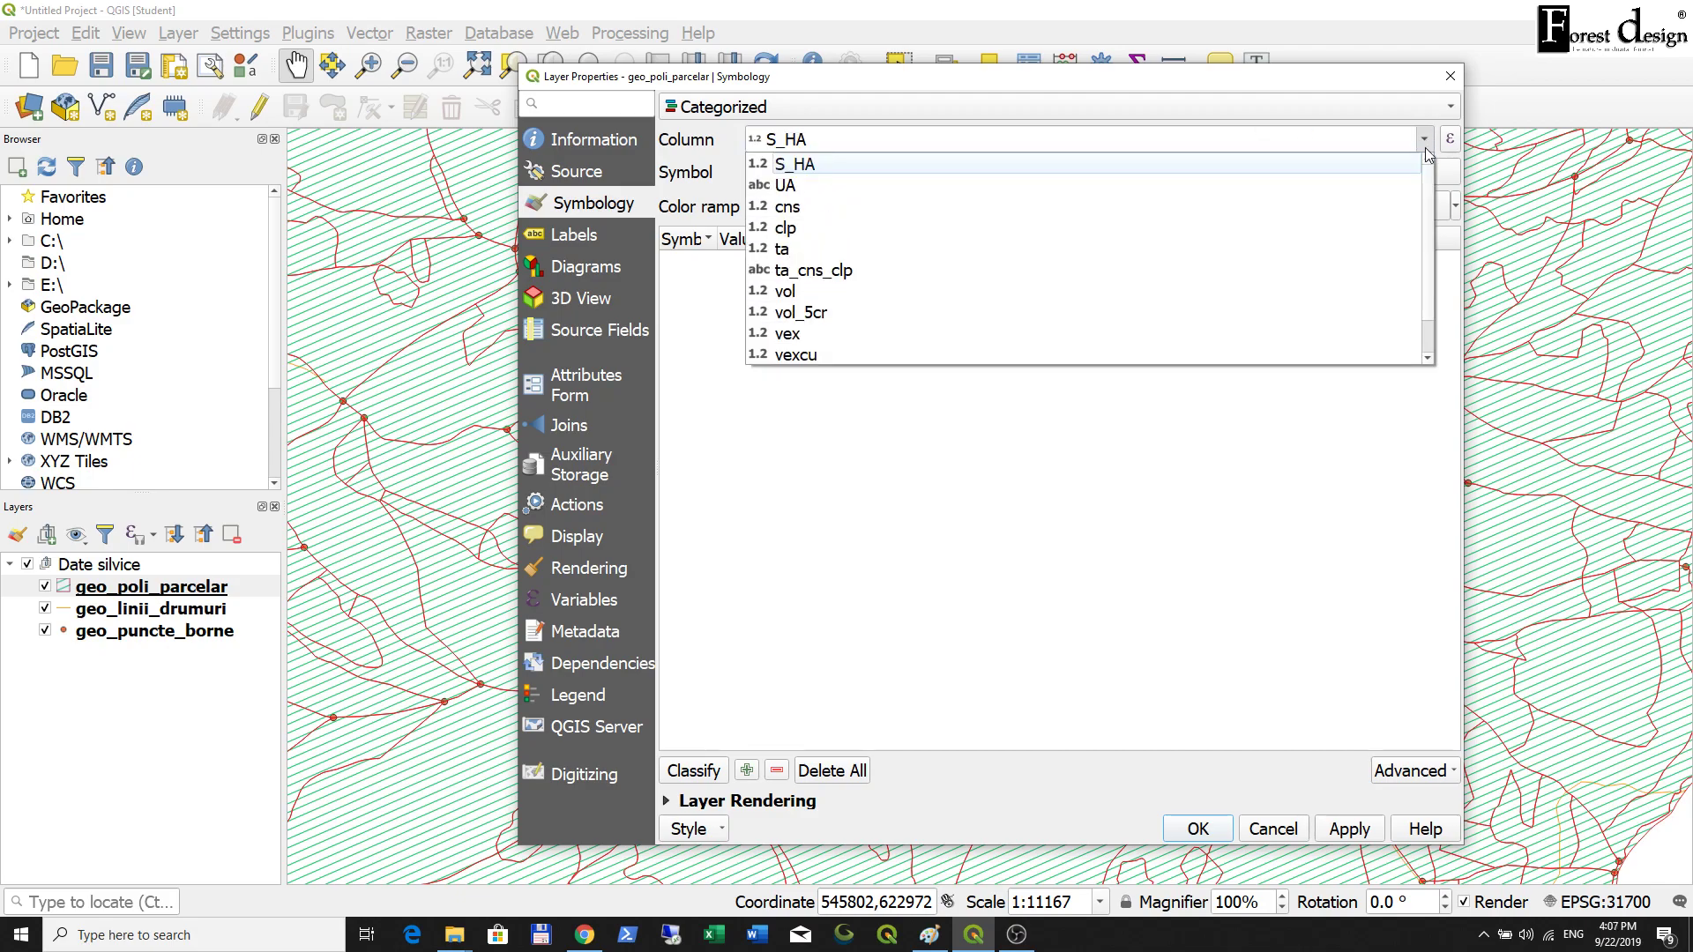
pyautogui.scroll(-1, 1429, 212)
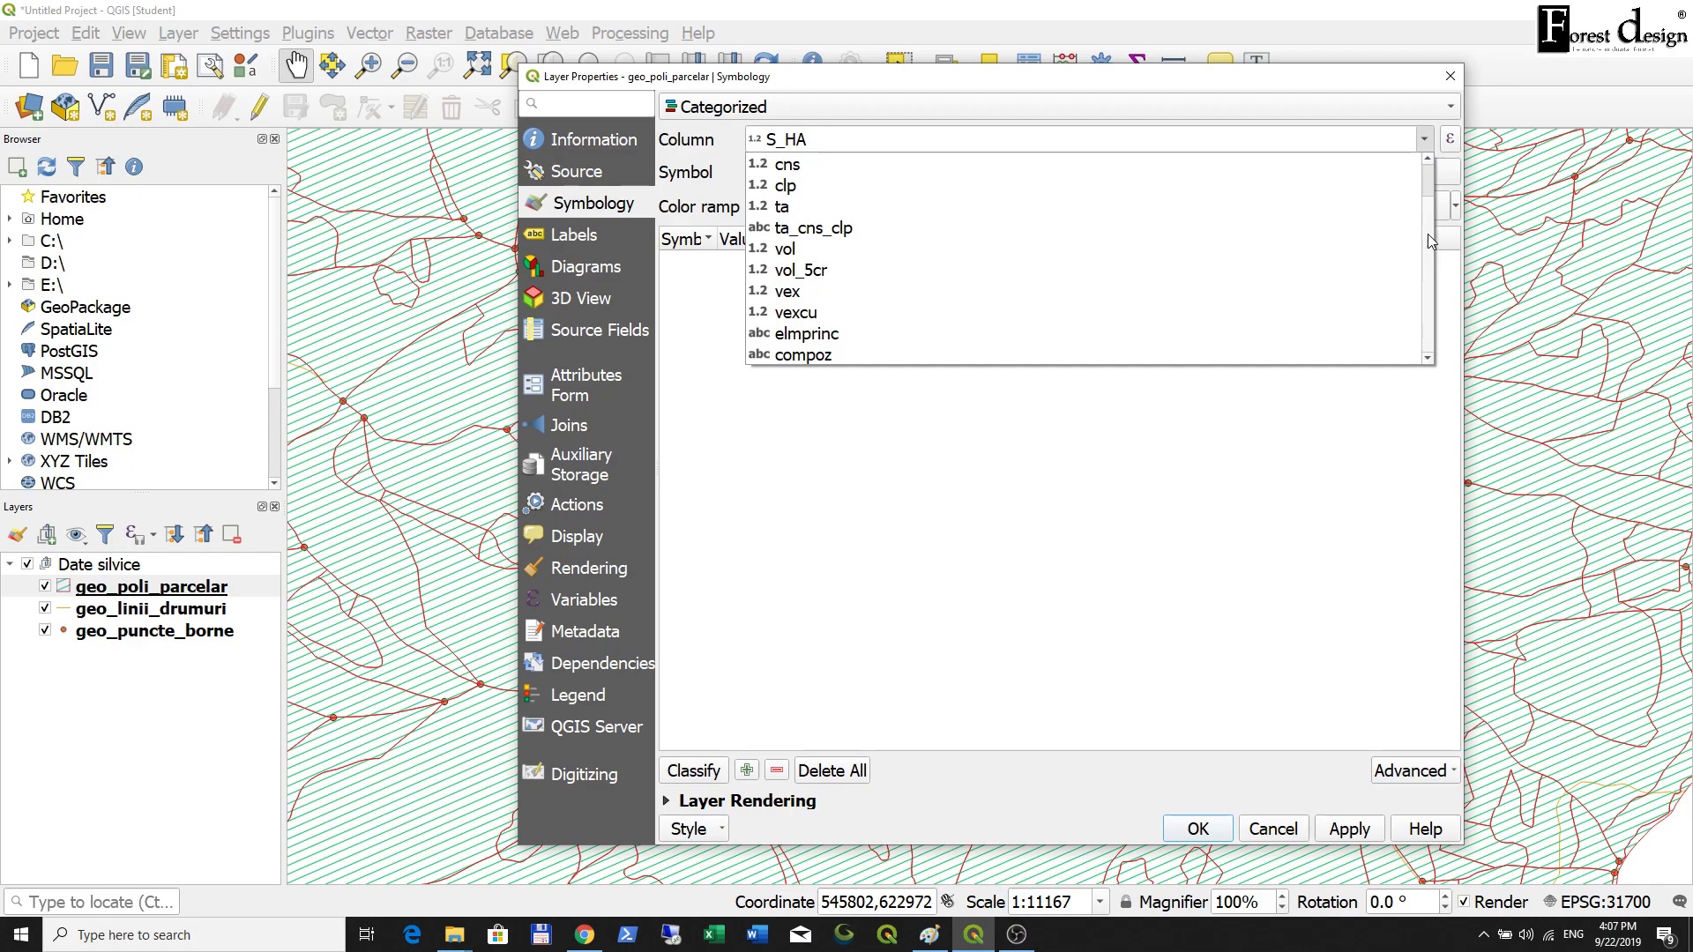
pyautogui.scroll(1, 1428, 190)
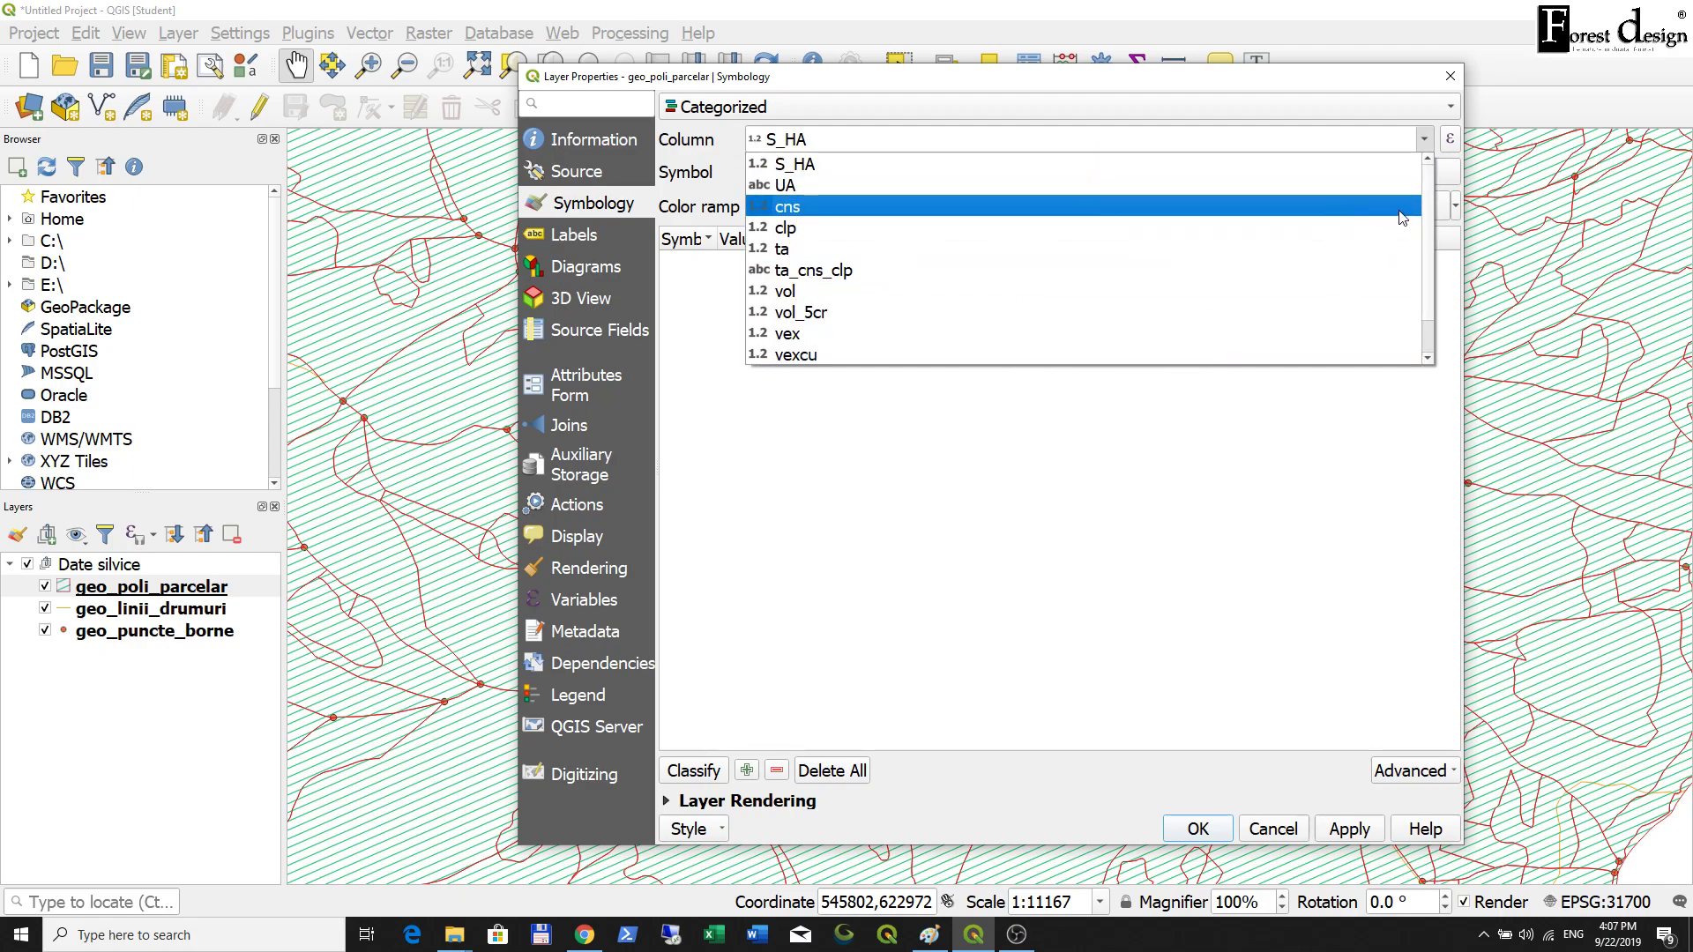
pyautogui.moveTo(1429, 218)
pyautogui.mouseDown()
pyautogui.moveTo(1421, 303)
pyautogui.moveTo(1429, 206)
pyautogui.mouseUp()
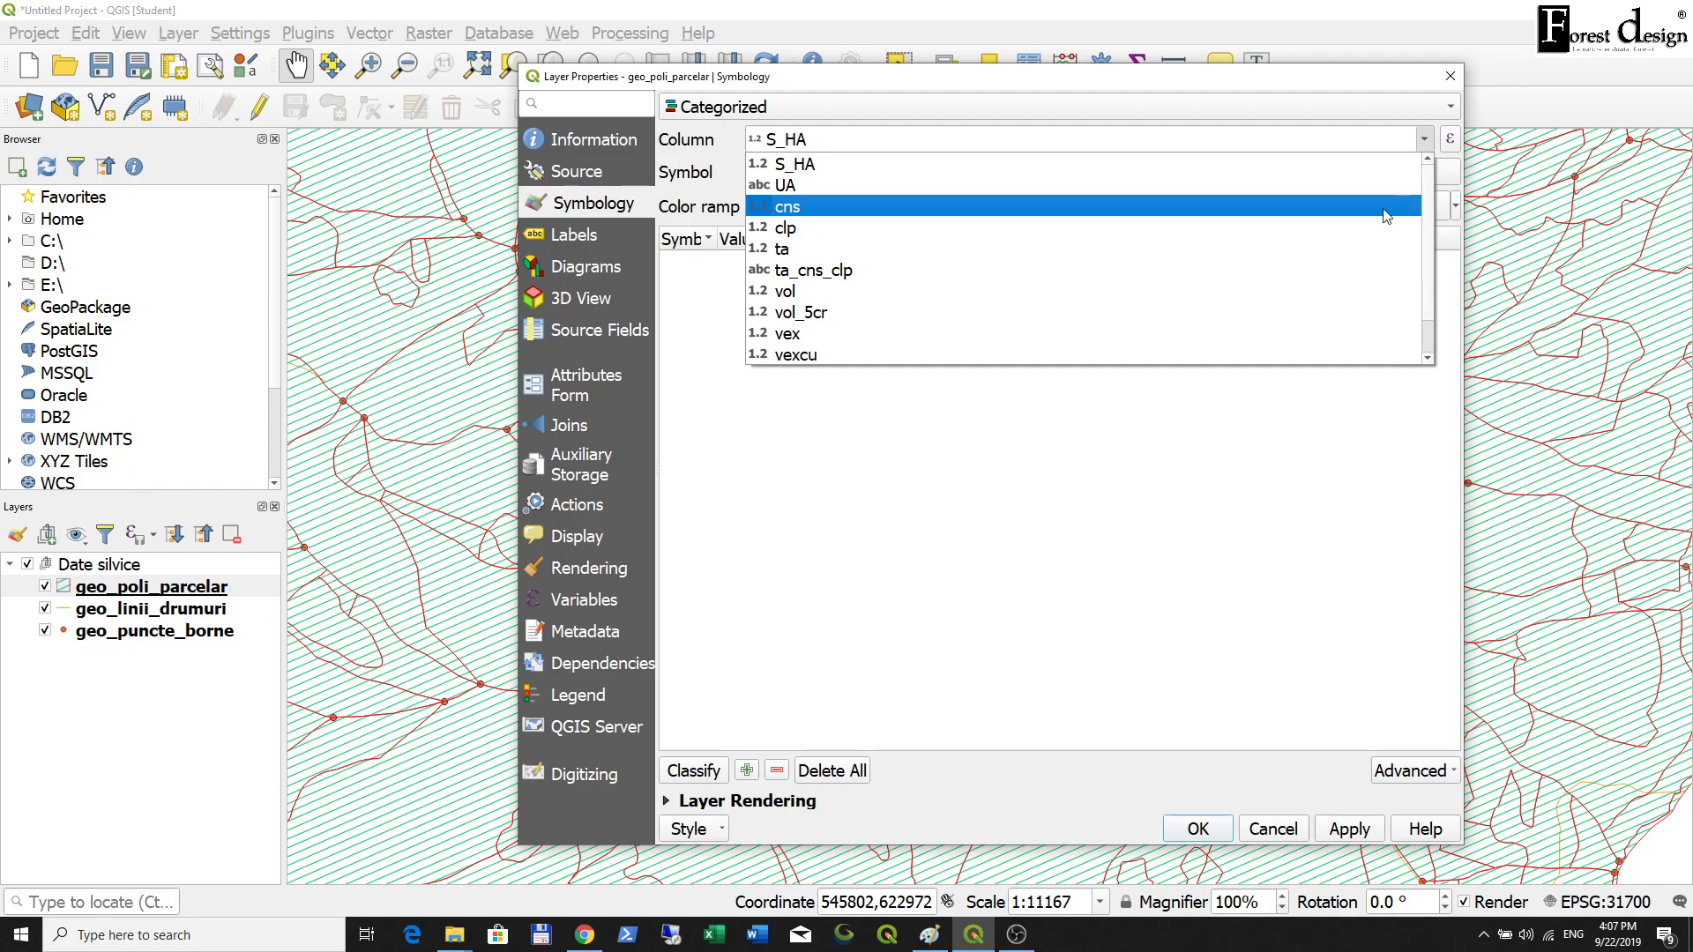
pyautogui.click(806, 231)
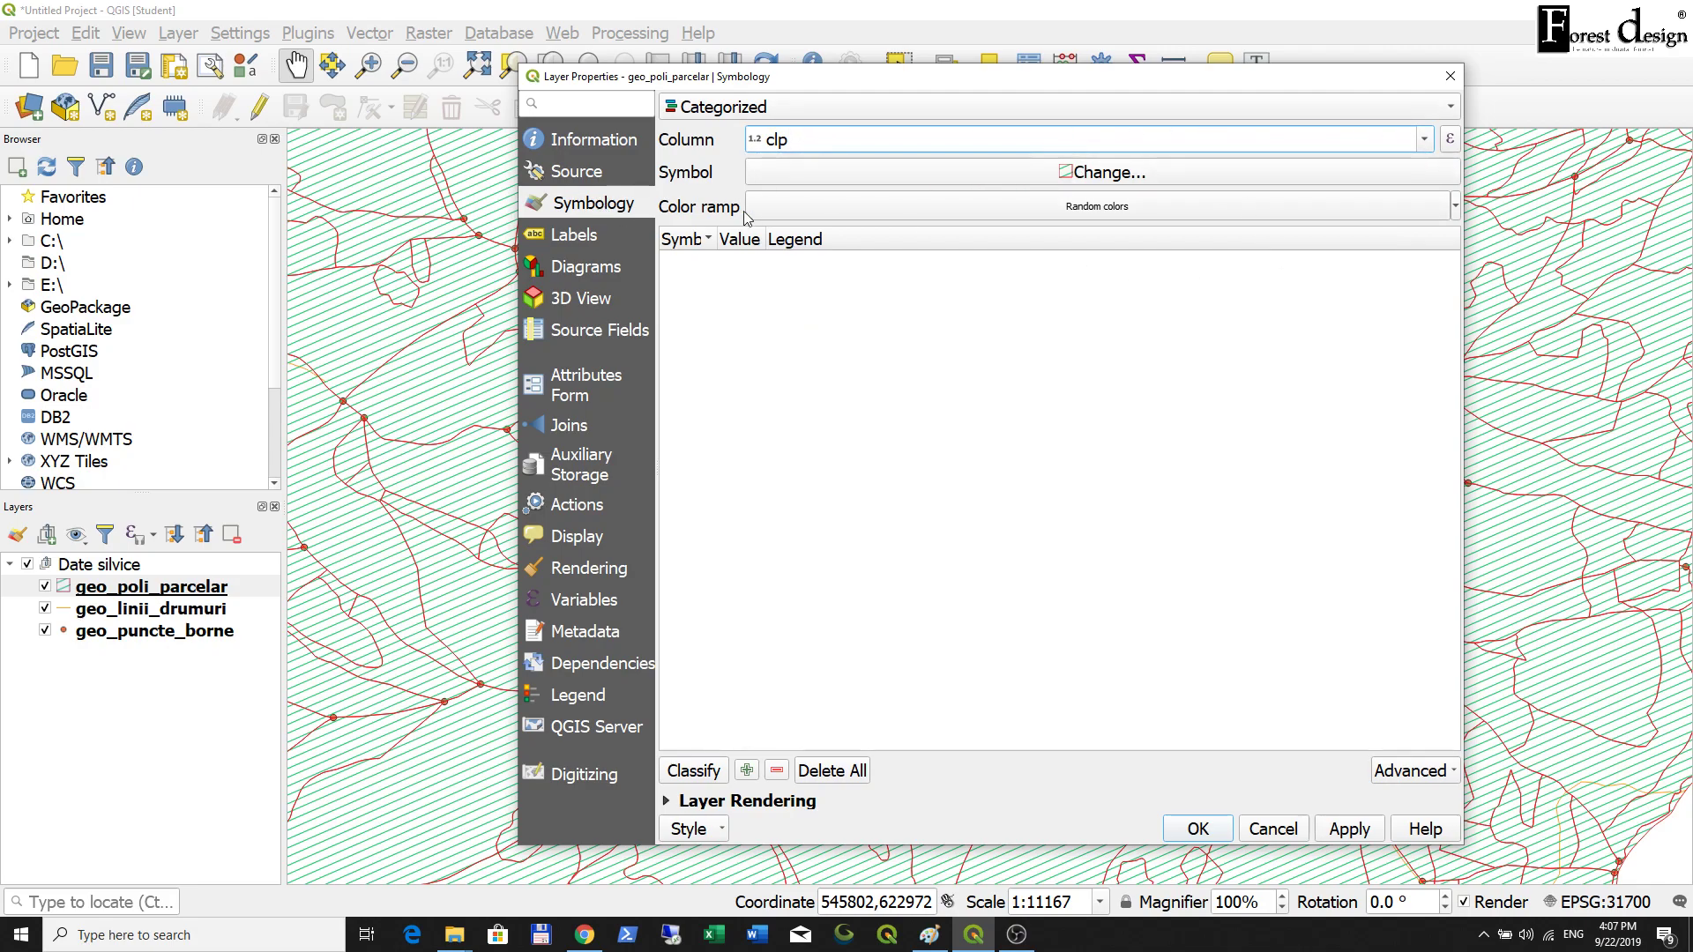
# Replace the hatched base symbol of the categorized renderer with the simple green fill preset.
pyautogui.click(1100, 178)
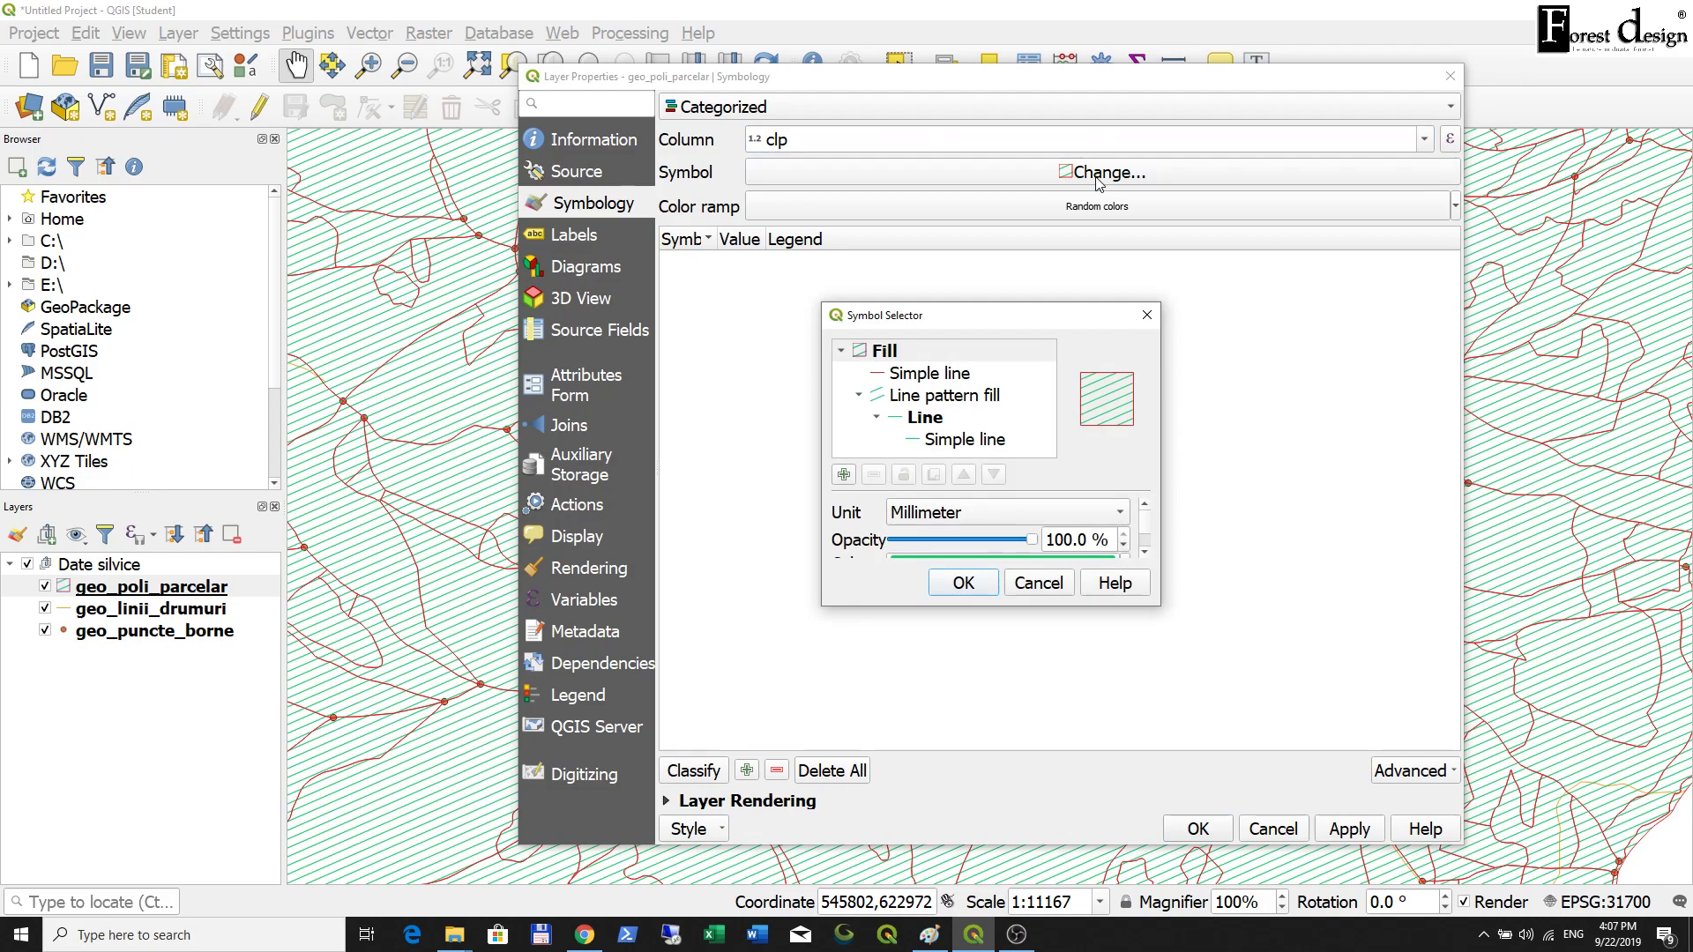
pyautogui.click(881, 356)
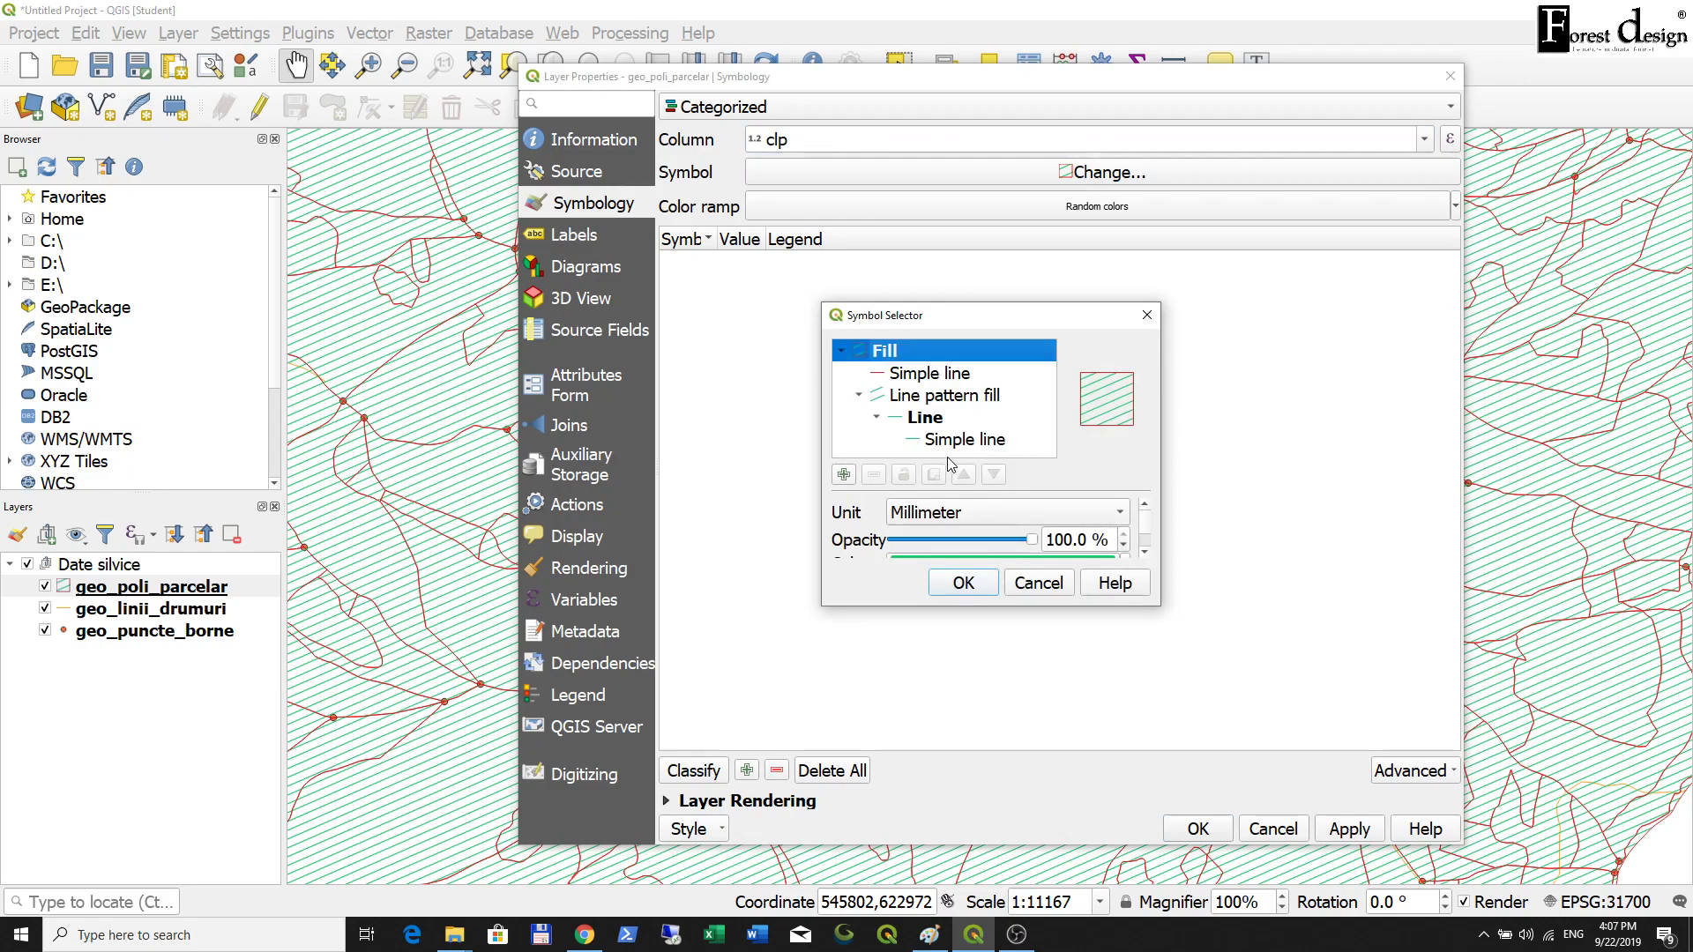
pyautogui.moveTo(1157, 605); pyautogui.dragTo(1568, 882)
pyautogui.moveTo(1118, 324); pyautogui.dragTo(934, 182)
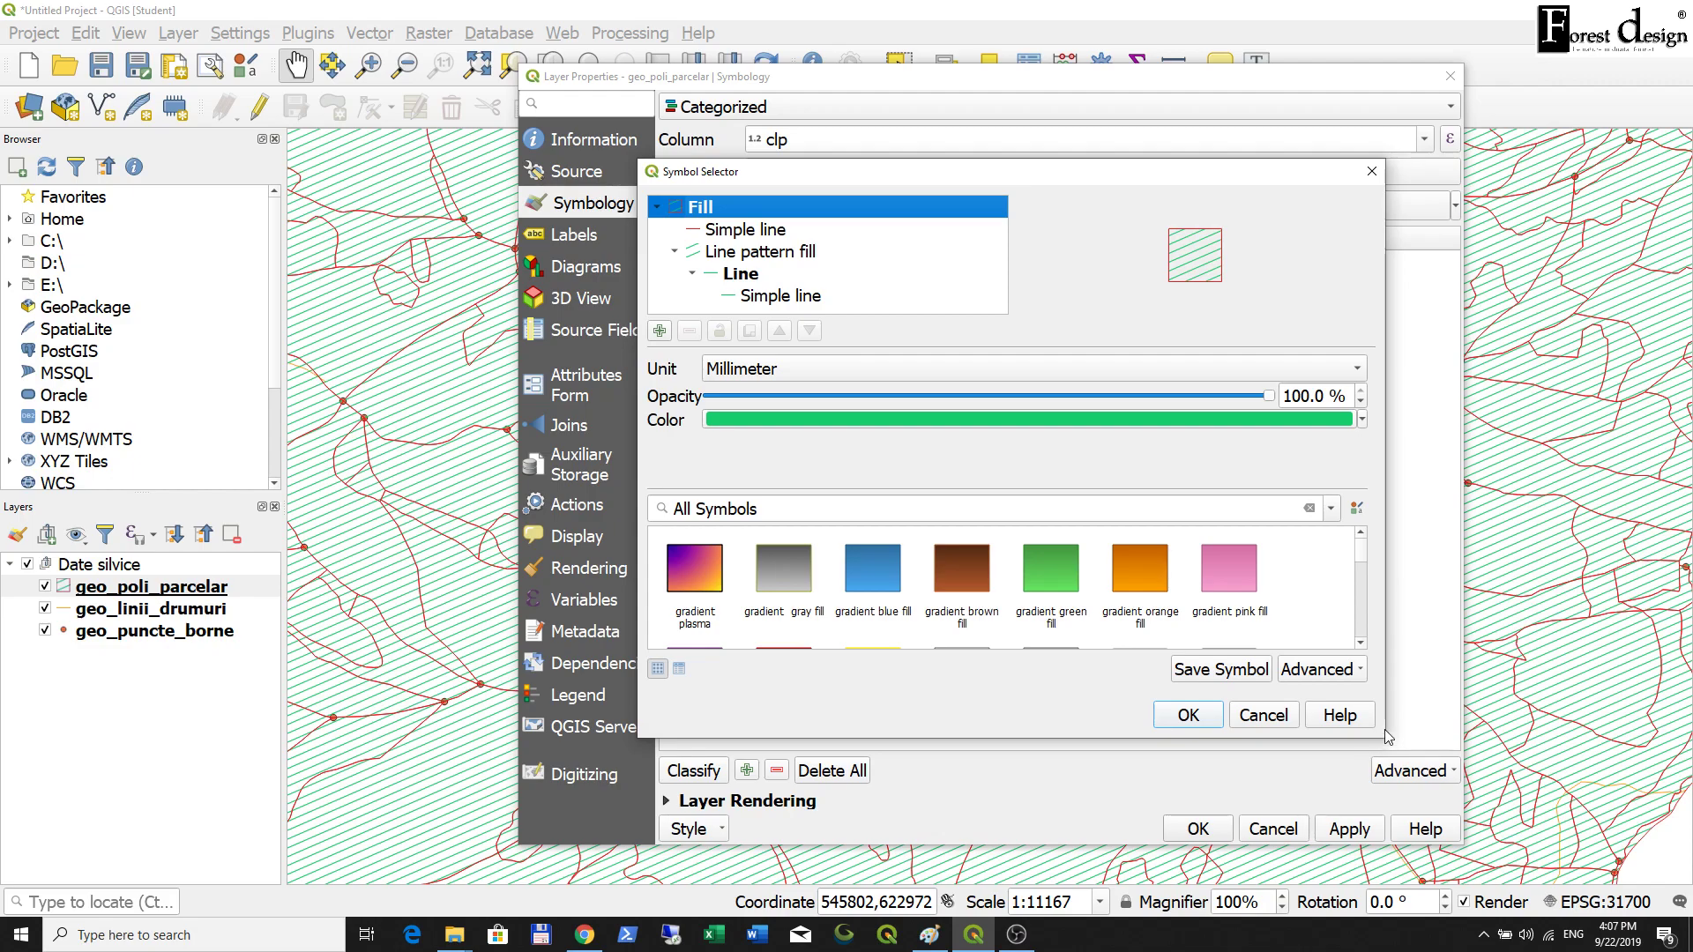
pyautogui.moveTo(1383, 741); pyautogui.dragTo(1519, 844)
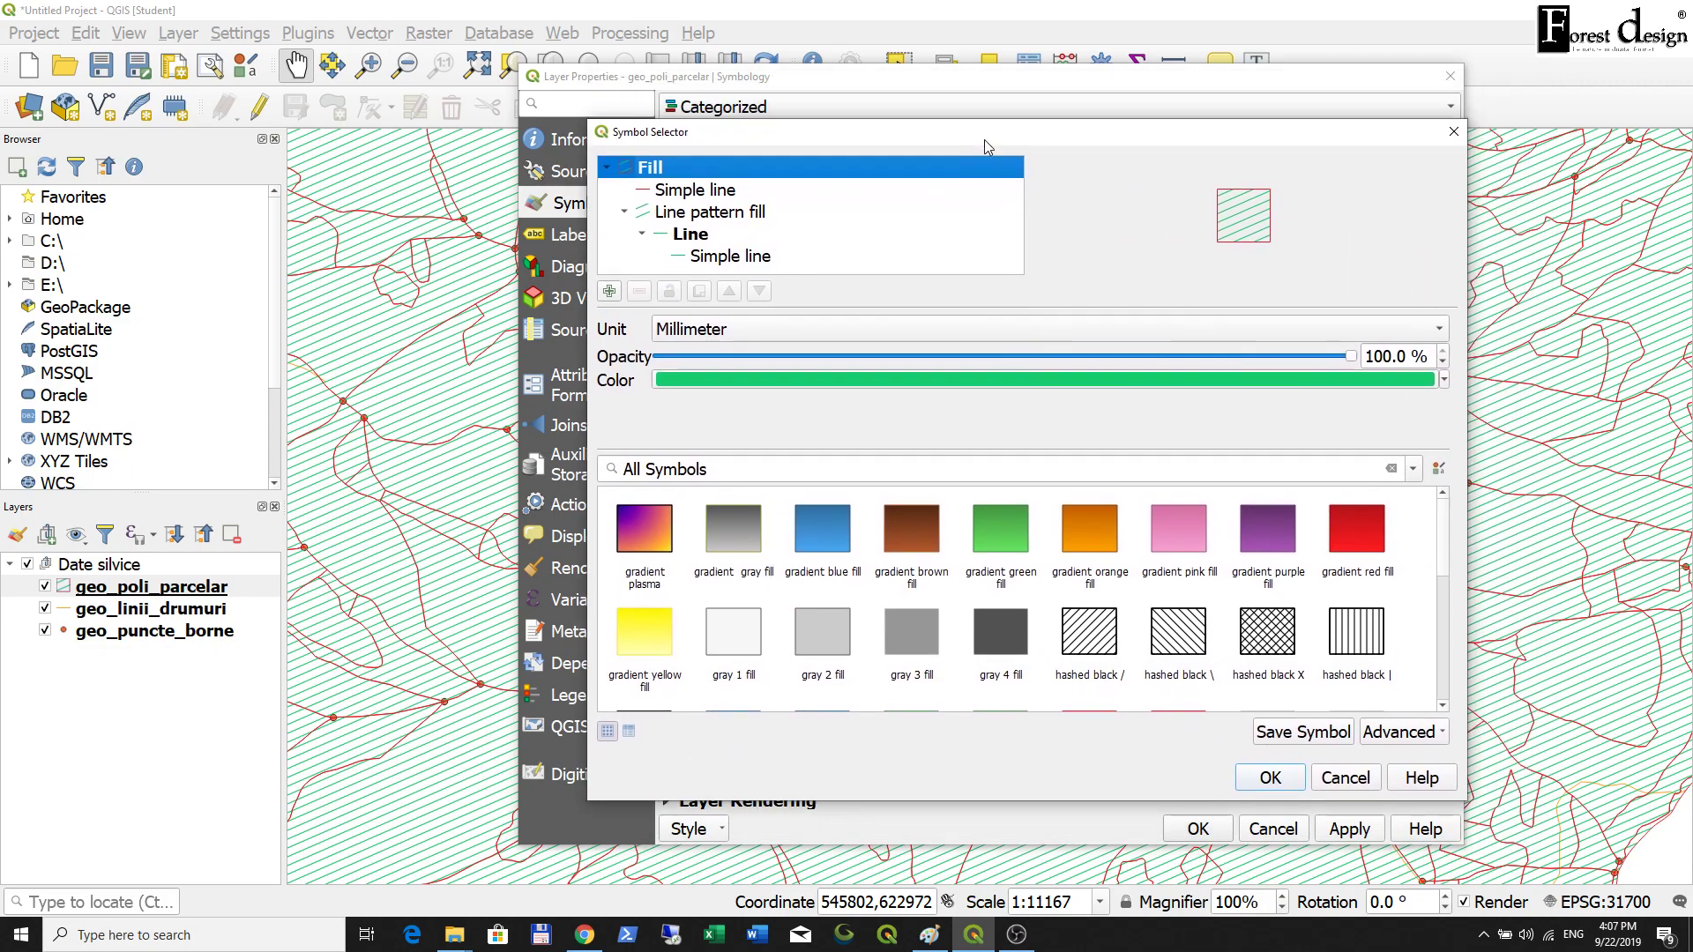
pyautogui.scroll(-10, 1443, 582)
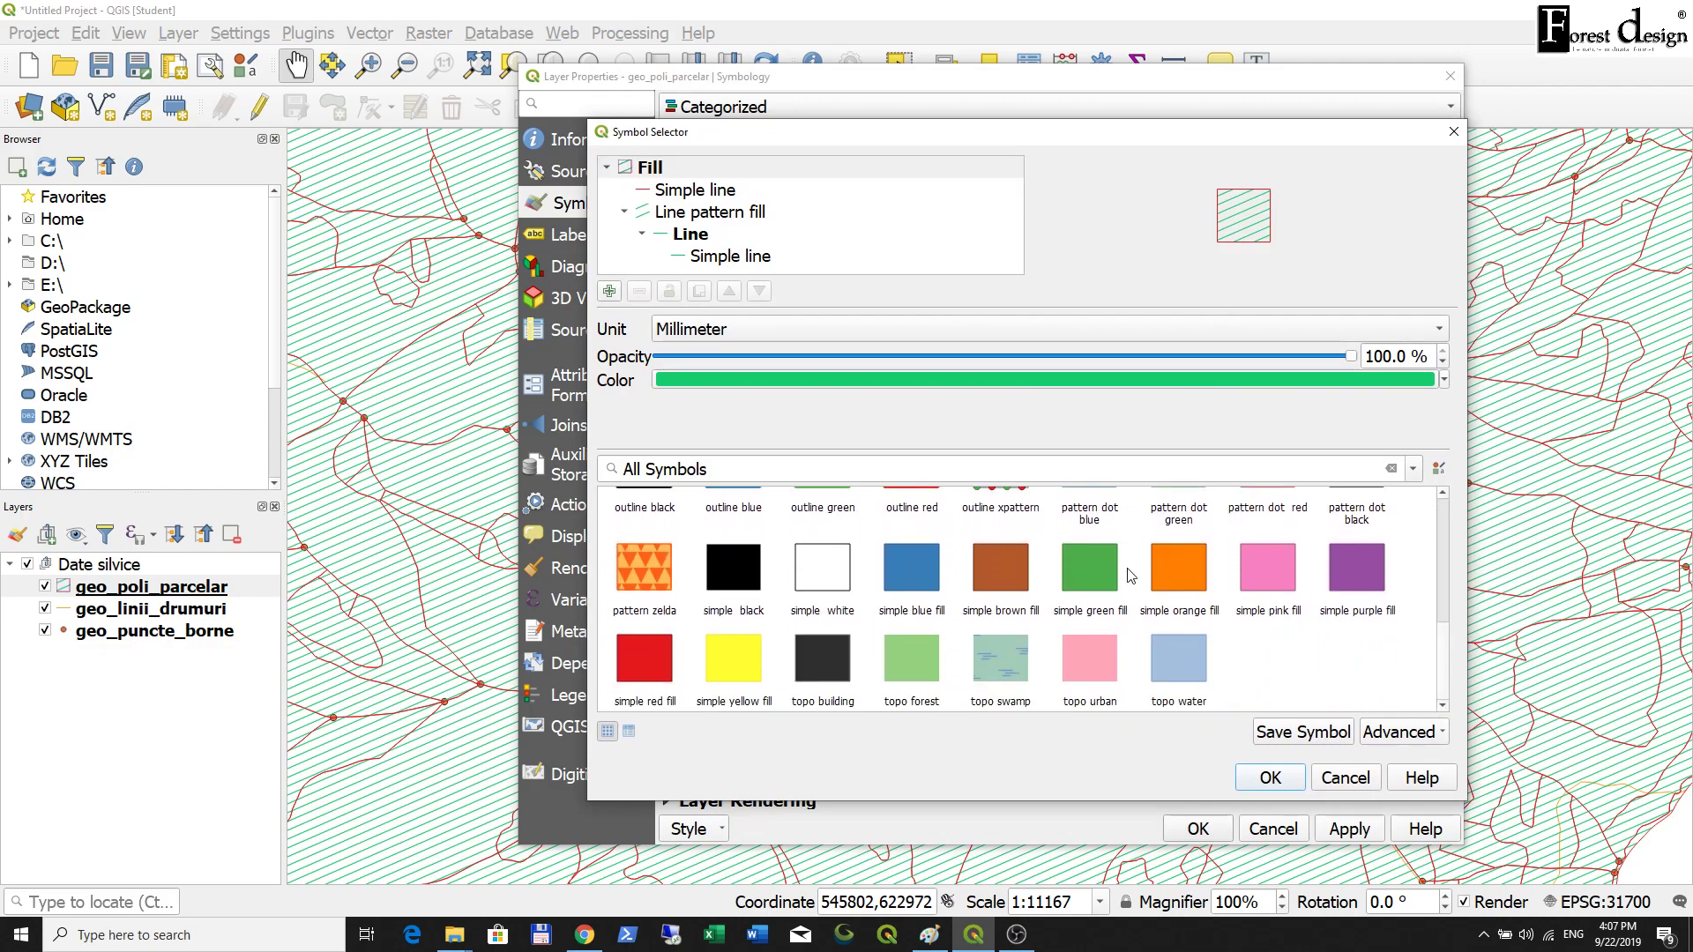
pyautogui.click(1075, 578)
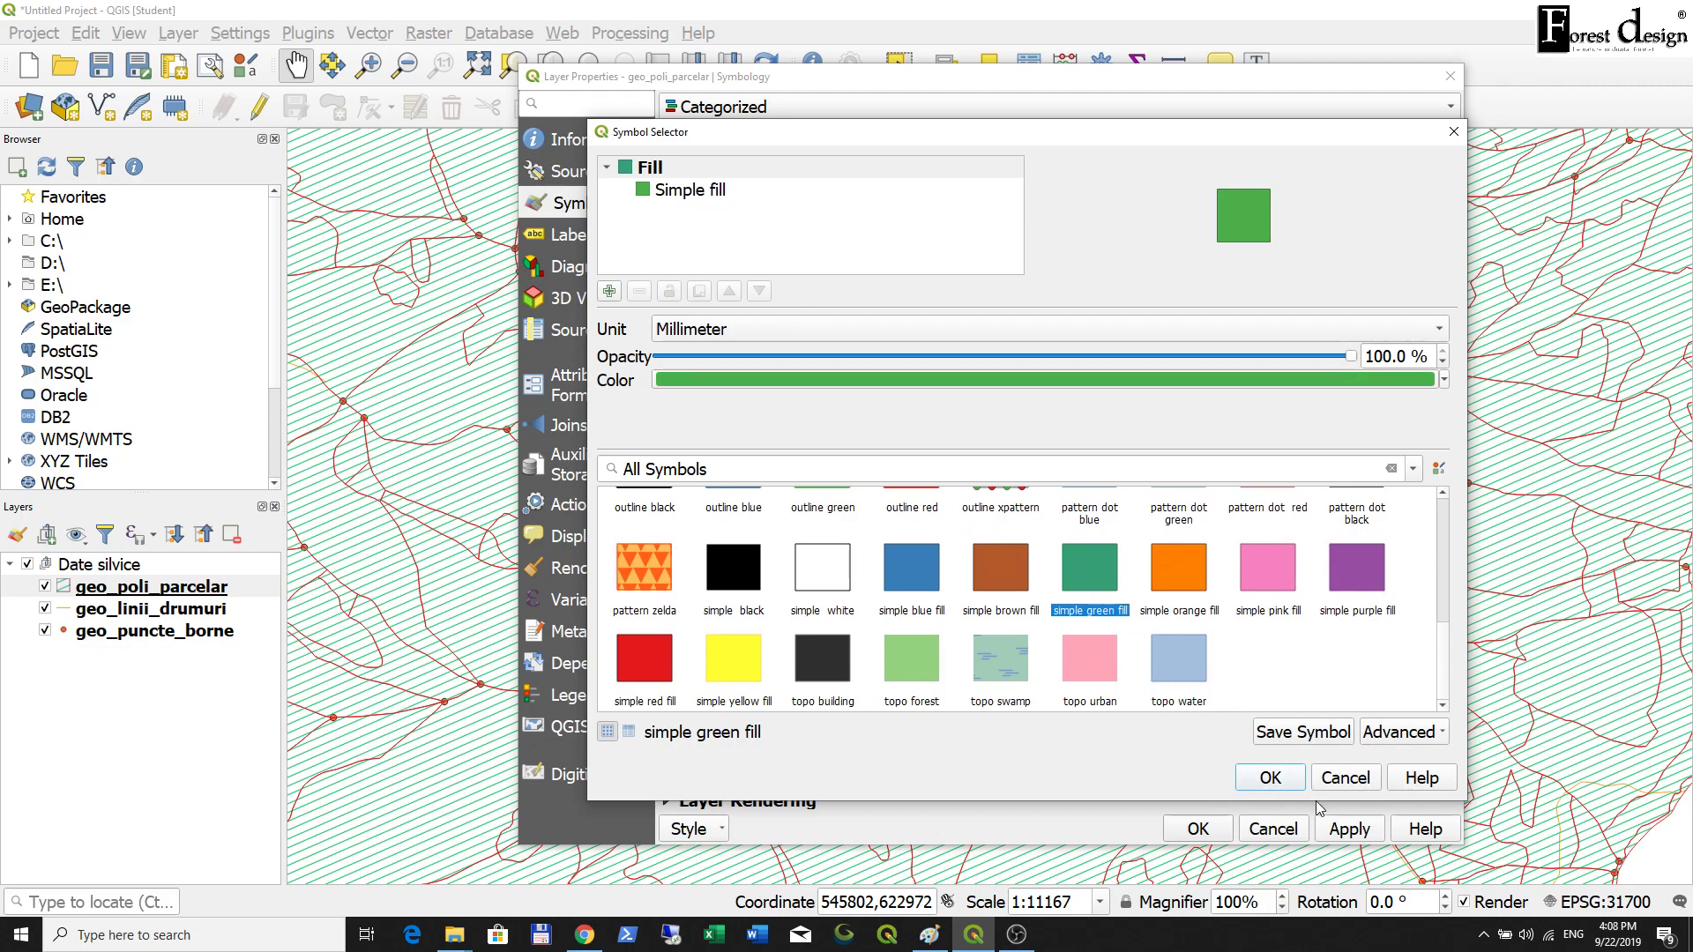
pyautogui.click(1278, 781)
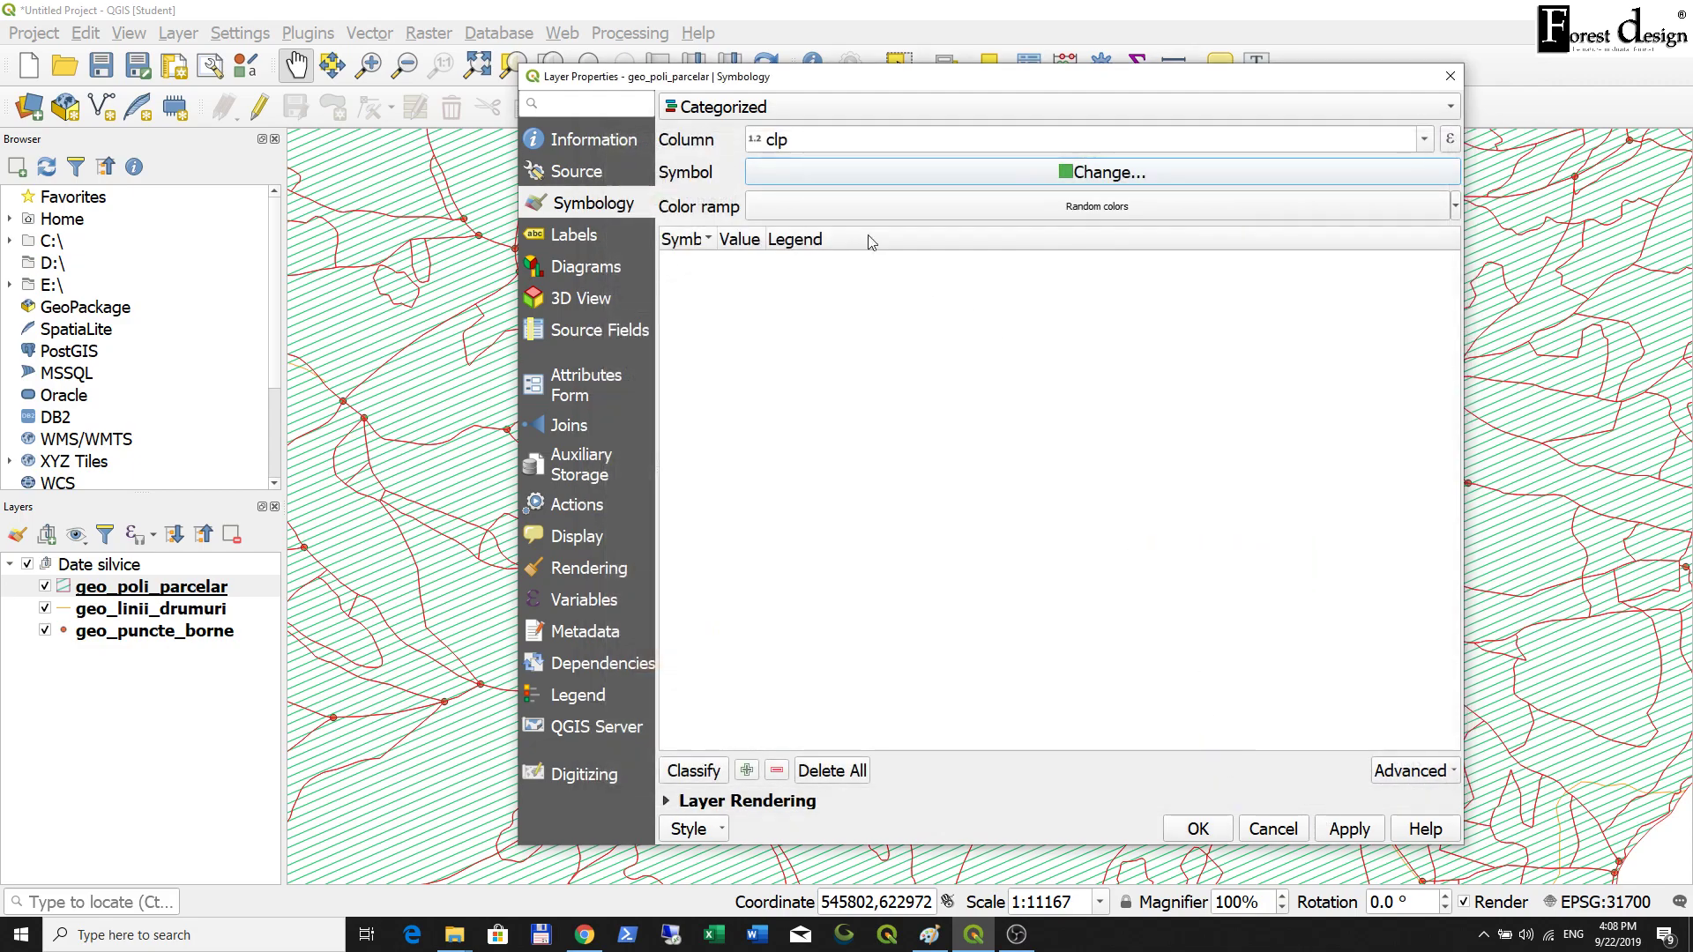
# Review the available color ramps and set the categorized renderer's color ramp to Spectral.
pyautogui.click(1455, 208)
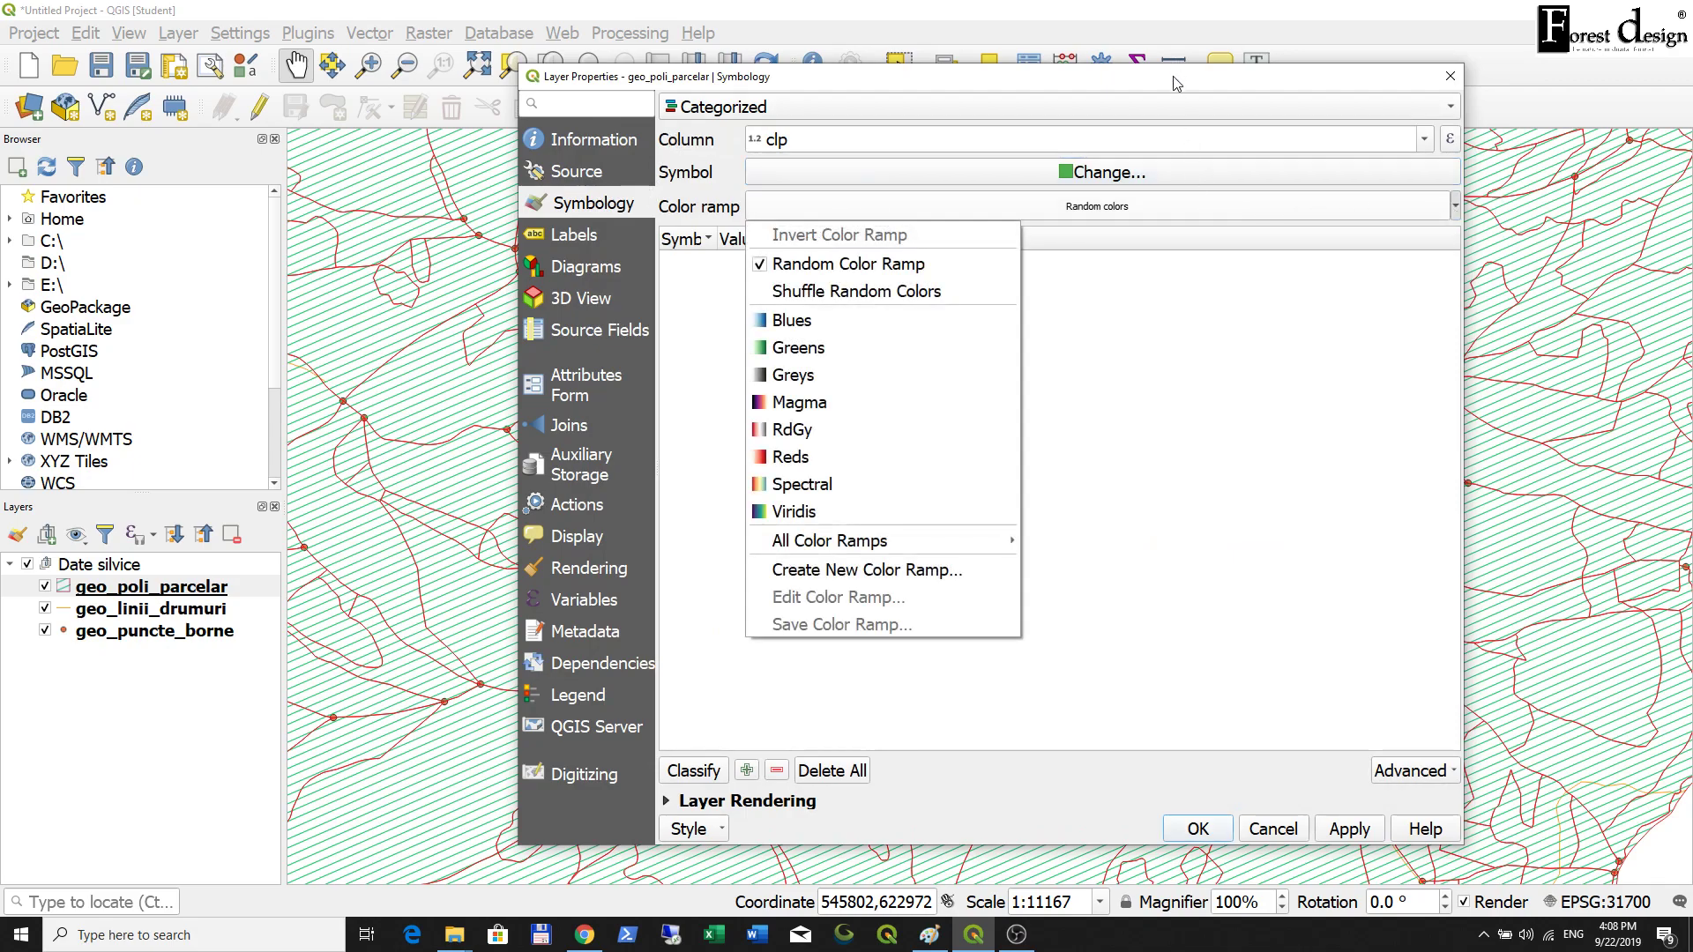
pyautogui.click(1065, 217)
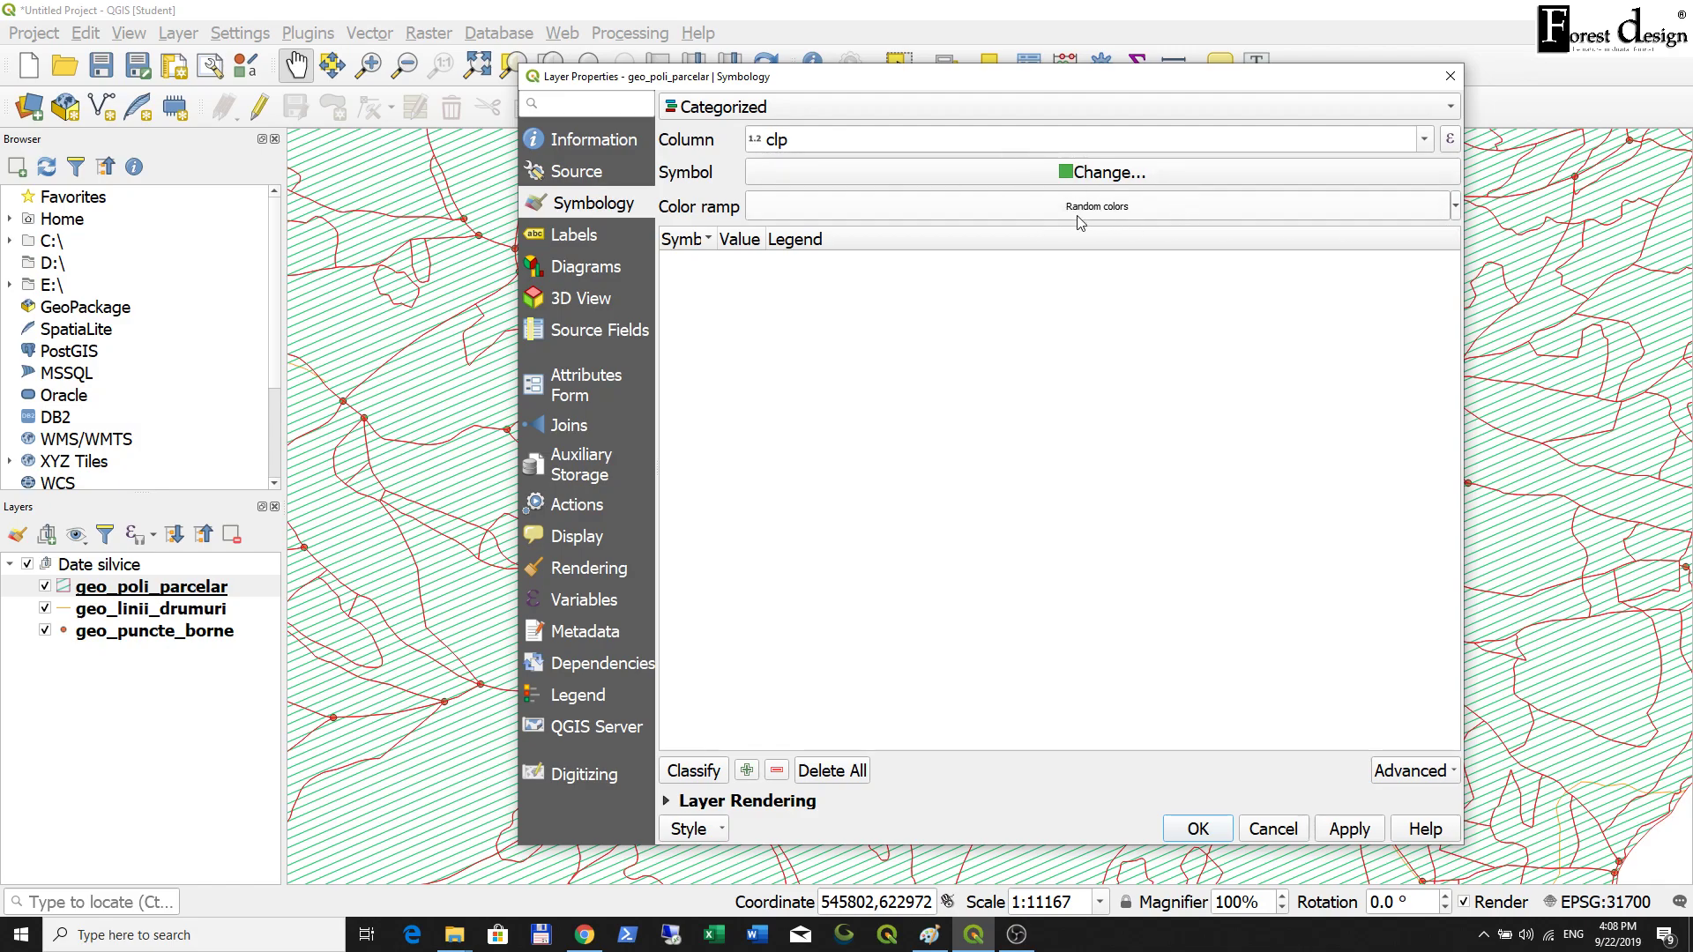
pyautogui.click(1457, 208)
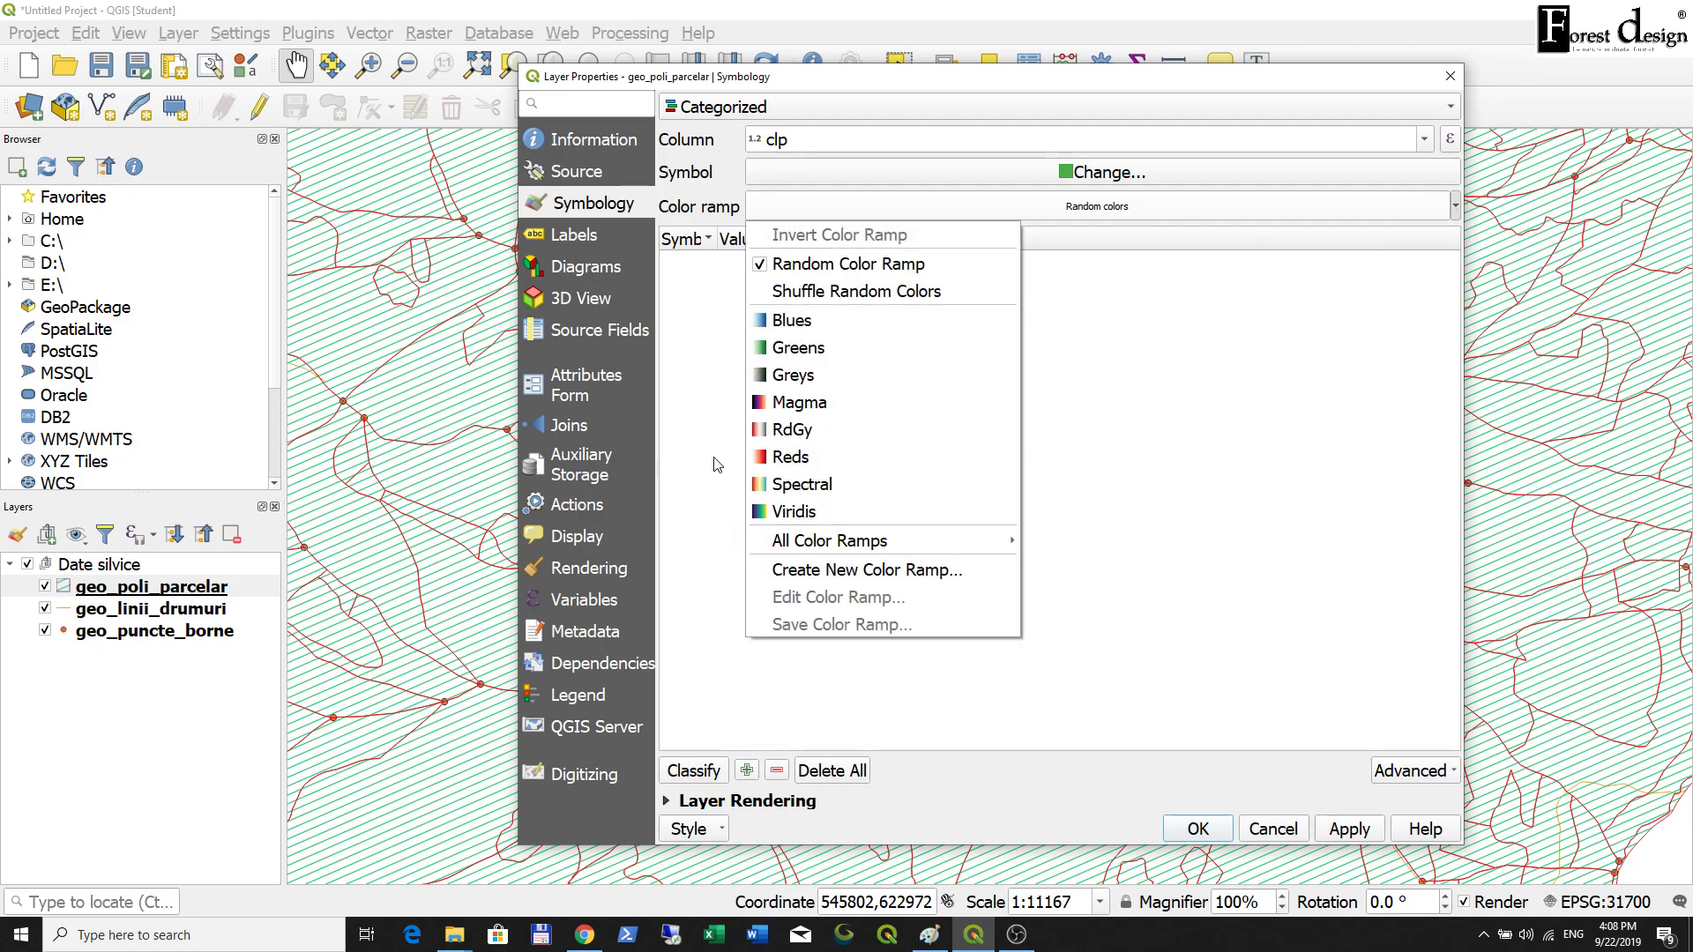
pyautogui.click(823, 485)
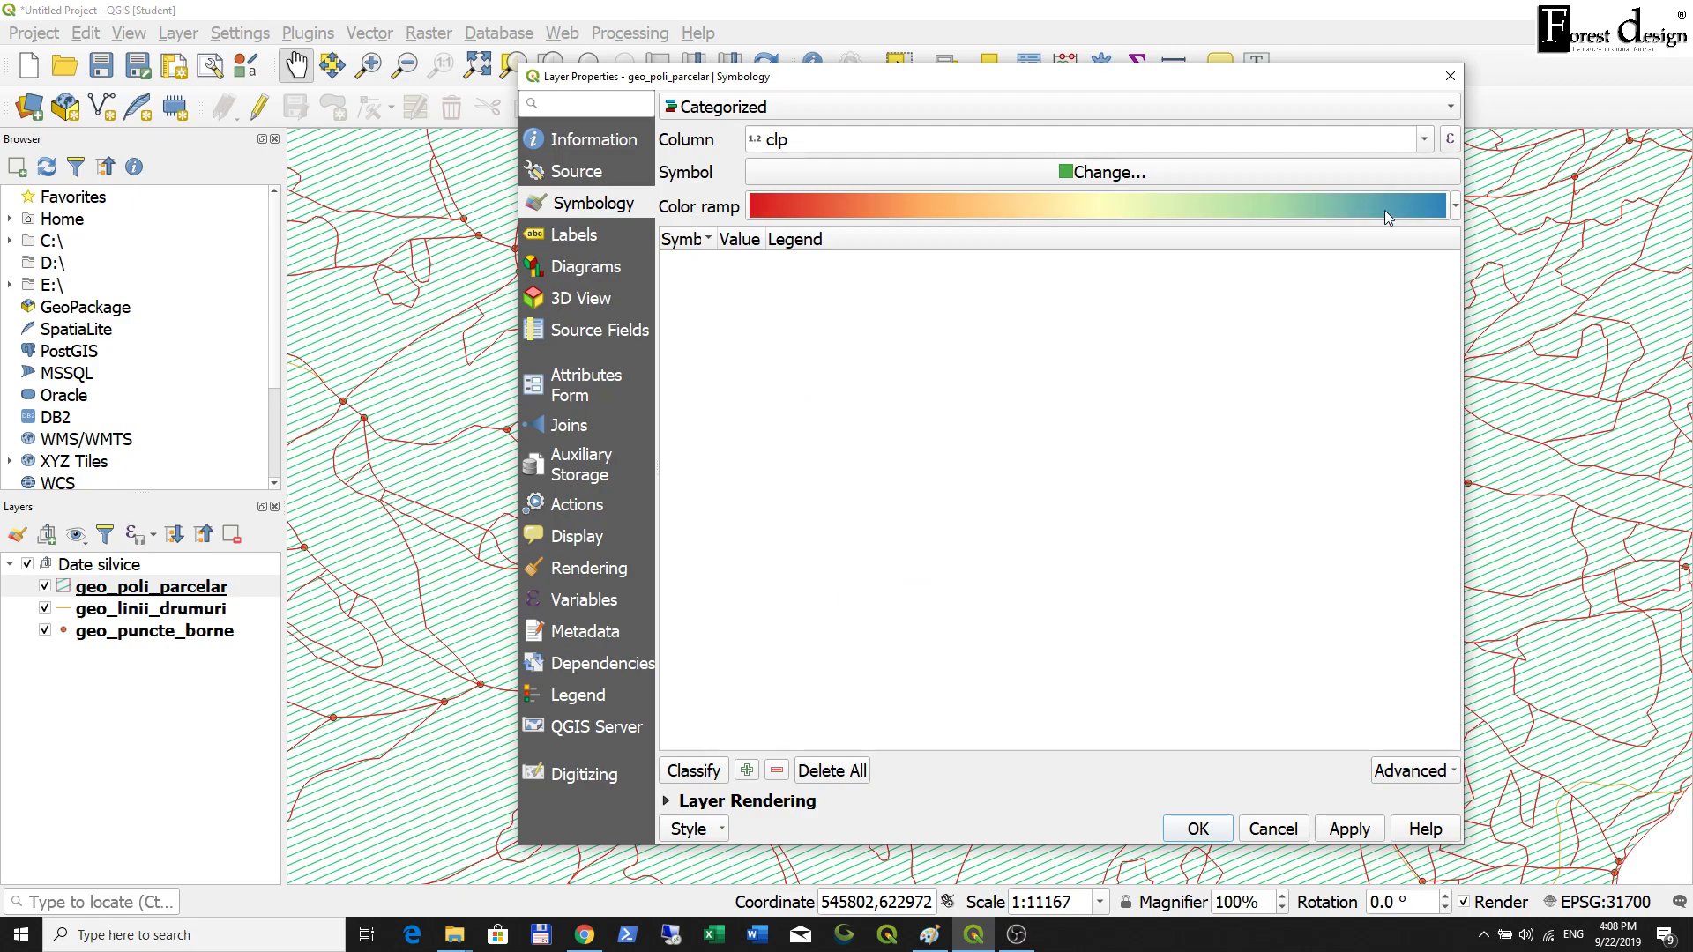
# Classify the parcel layer by its clp values and widen the Symbol and Value columns of the class list.
pyautogui.moveTo(713, 239)
pyautogui.mouseDown()
pyautogui.moveTo(792, 239)
pyautogui.moveTo(745, 239)
pyautogui.mouseUp()
pyautogui.click(711, 778)
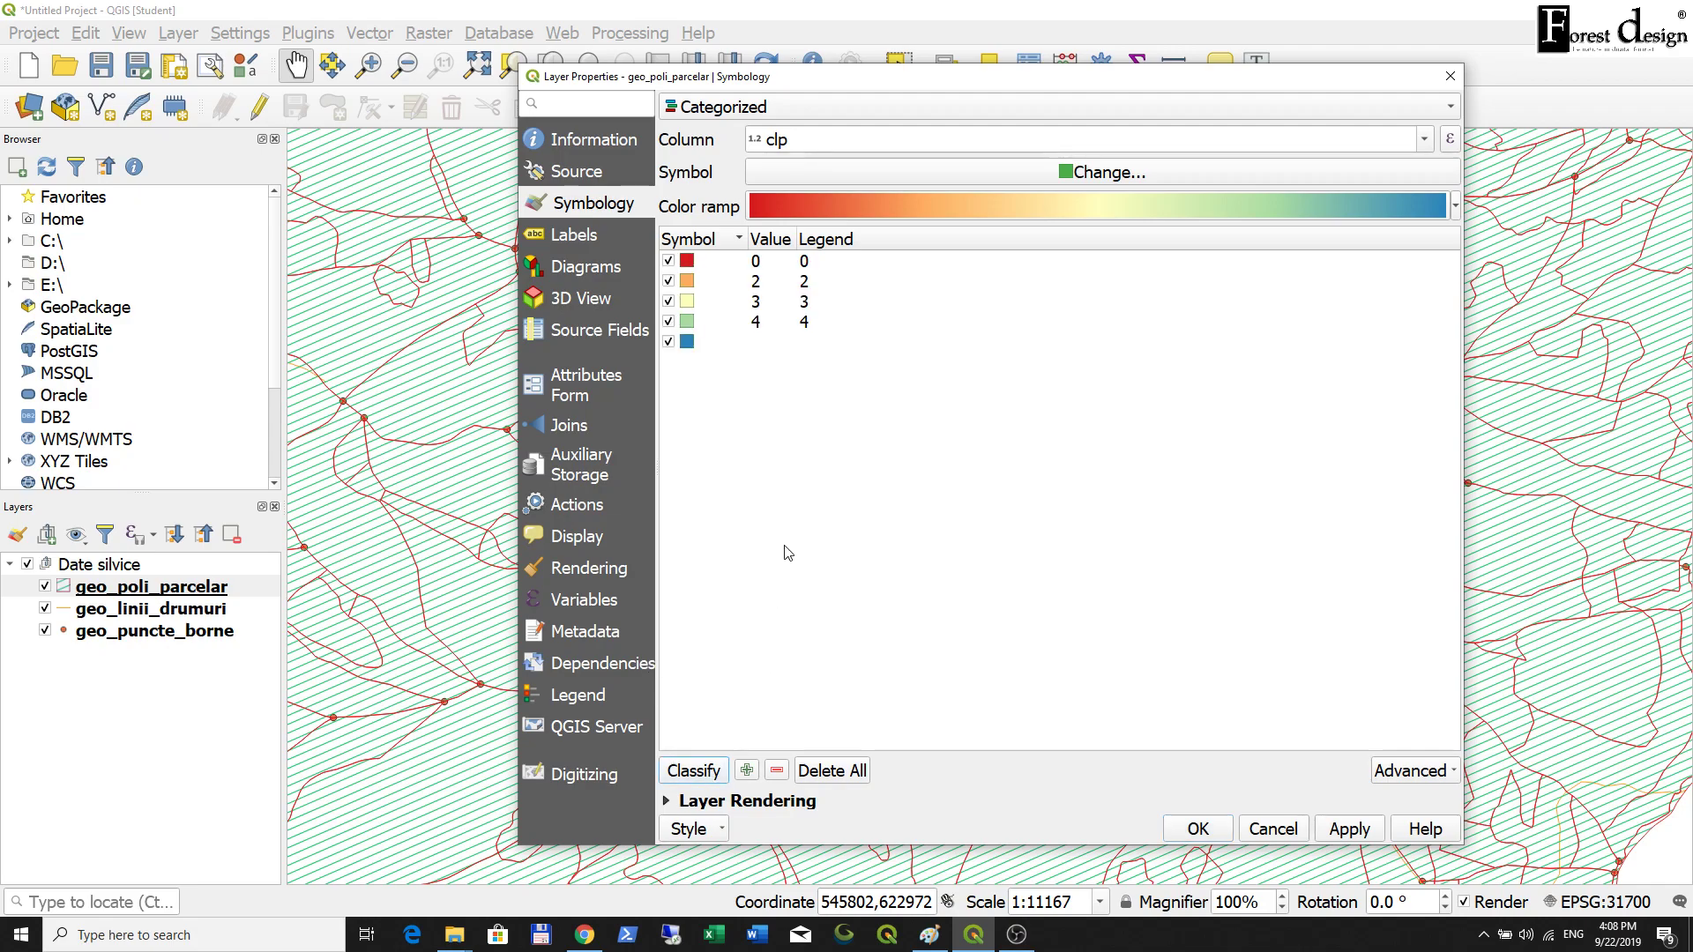
pyautogui.moveTo(749, 238); pyautogui.dragTo(807, 239)
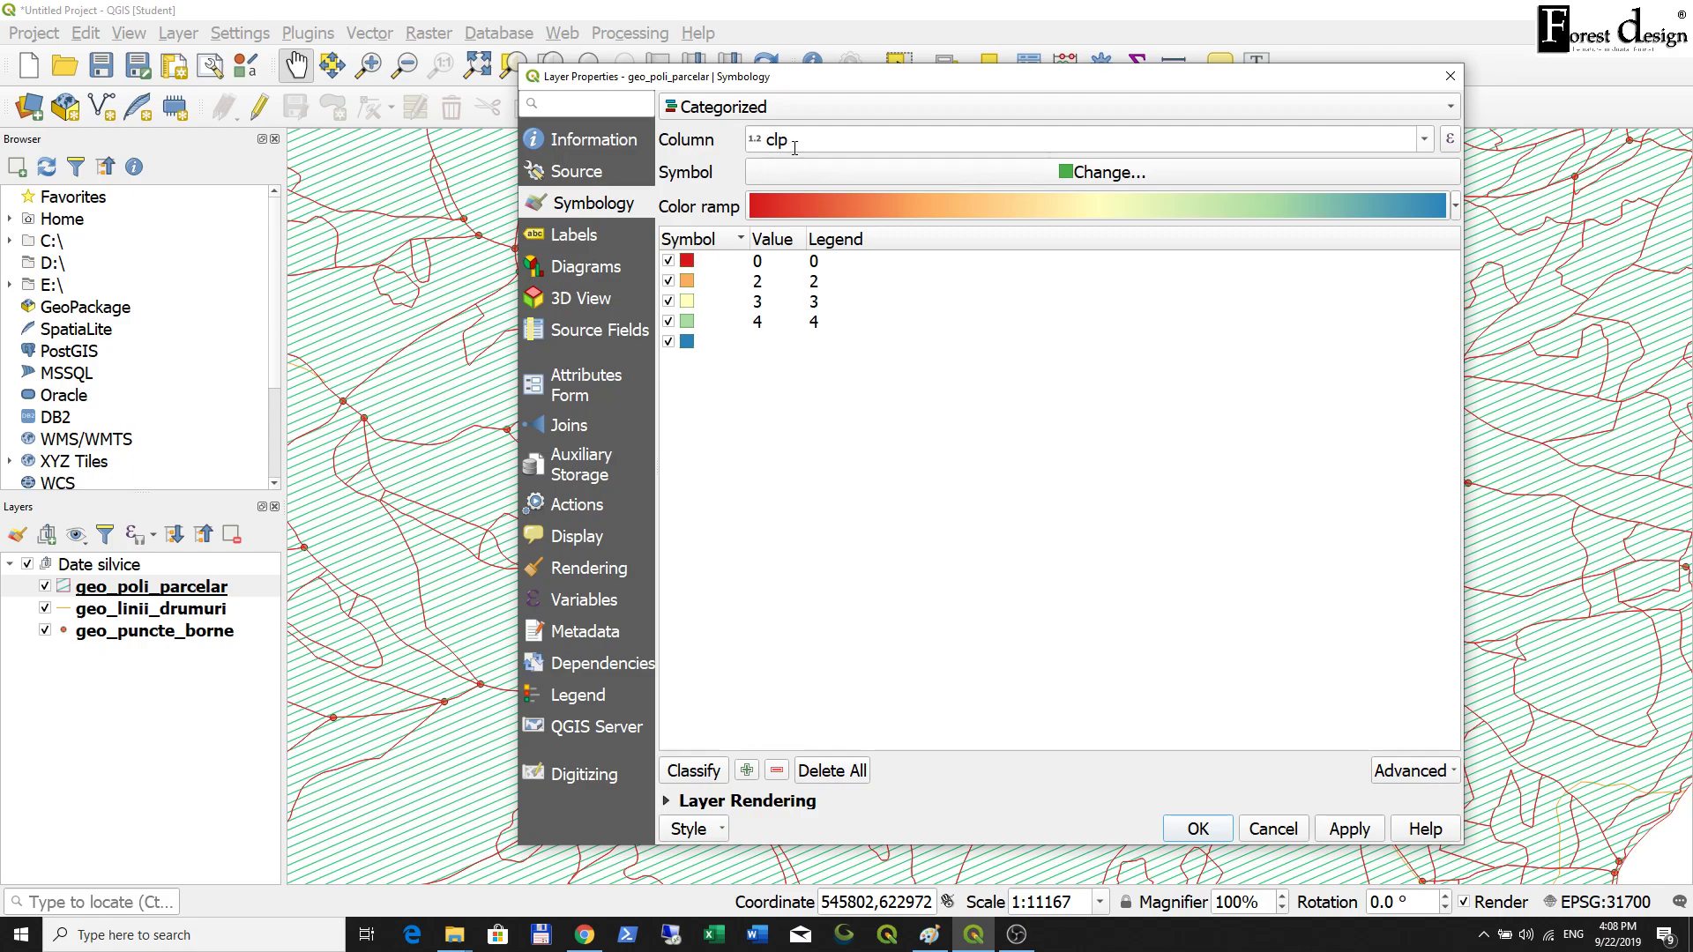
# Examine each generated clp class with its symbol, value and legend entry, including the class without a value.
pyautogui.click(764, 262)
pyautogui.click(764, 282)
pyautogui.click(764, 301)
pyautogui.click(764, 322)
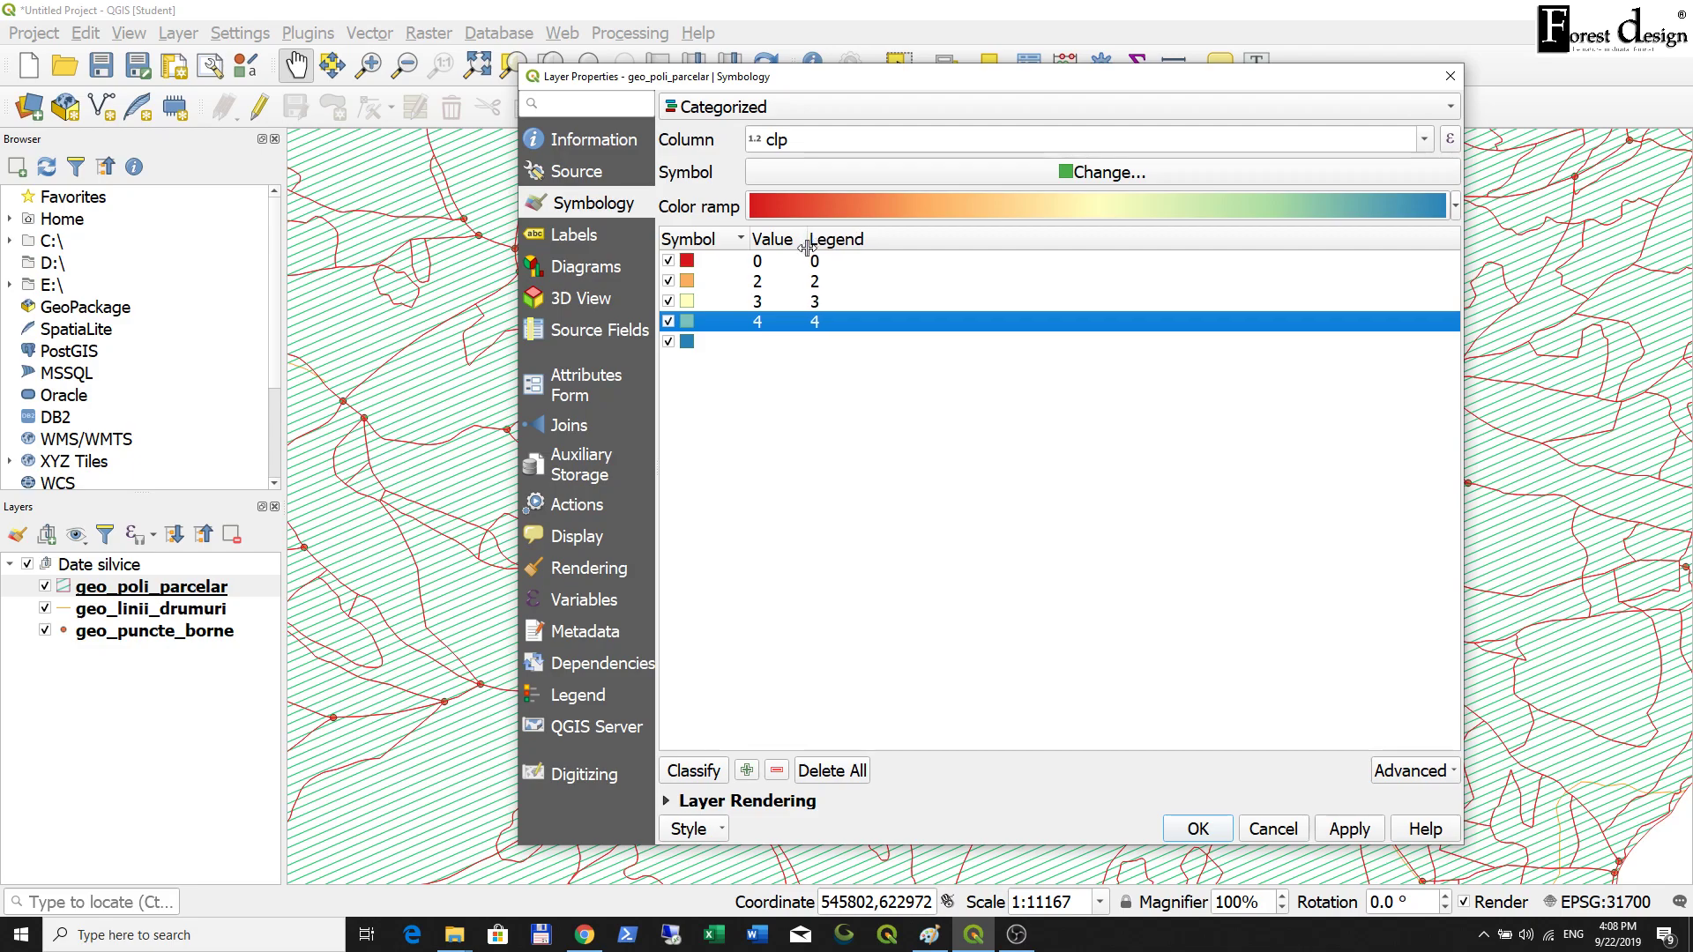
pyautogui.moveTo(749, 236); pyautogui.dragTo(746, 236)
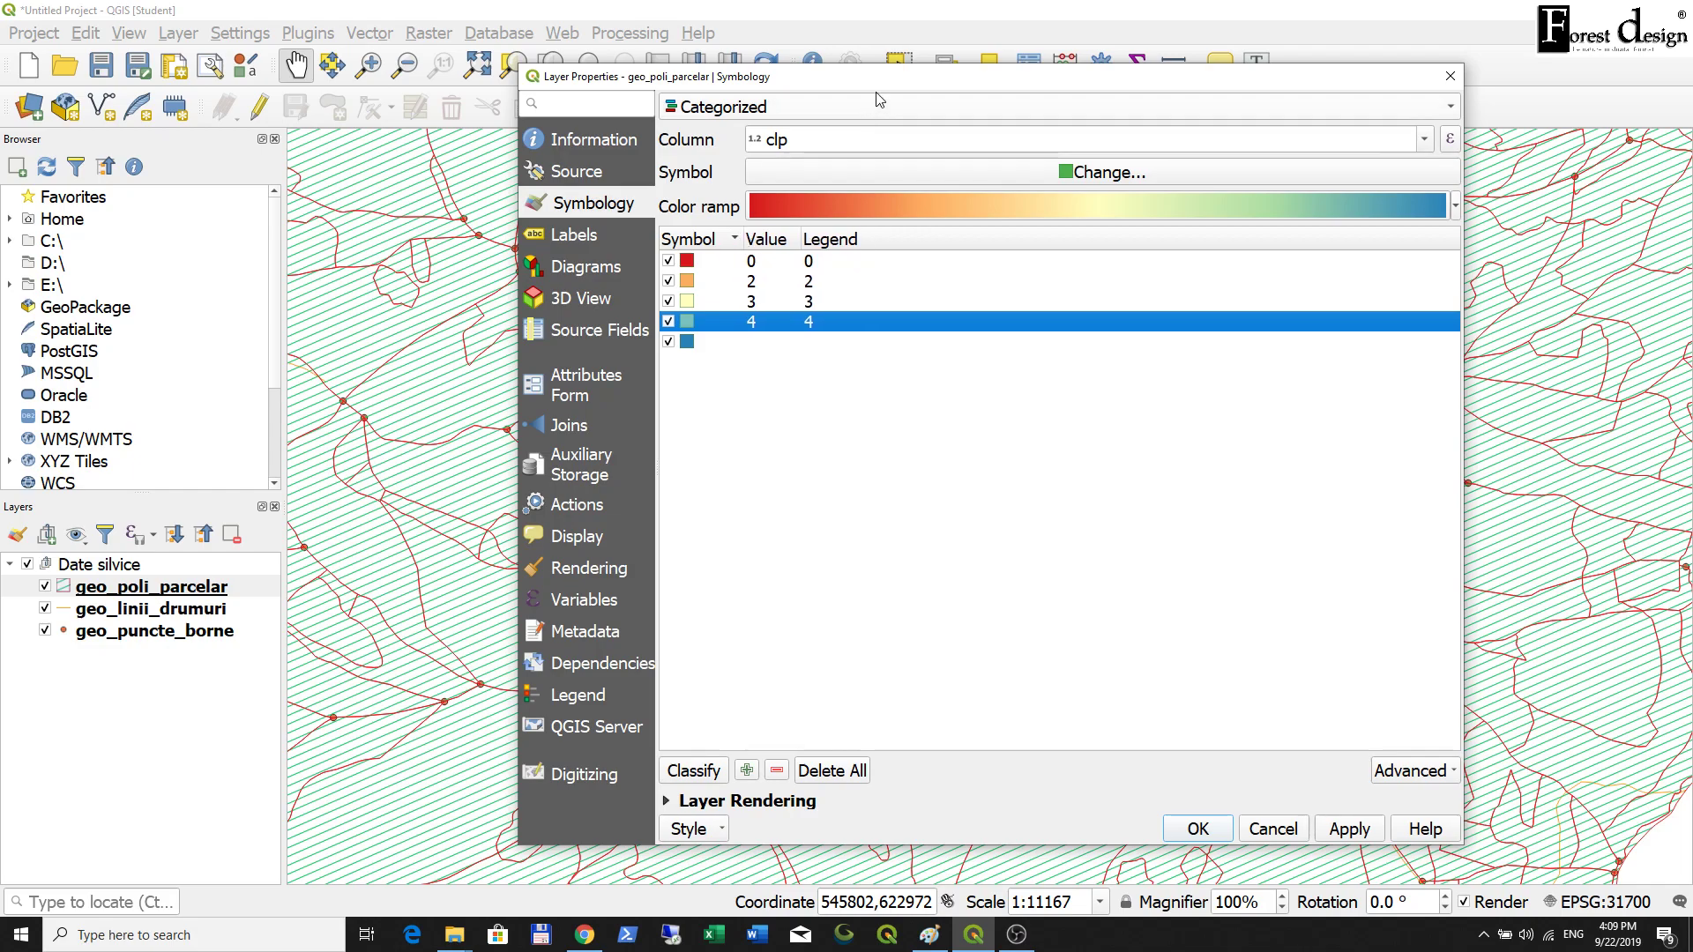
pyautogui.moveTo(879, 86)
pyautogui.mouseDown()
pyautogui.moveTo(833, 79)
pyautogui.moveTo(873, 79)
pyautogui.mouseUp()
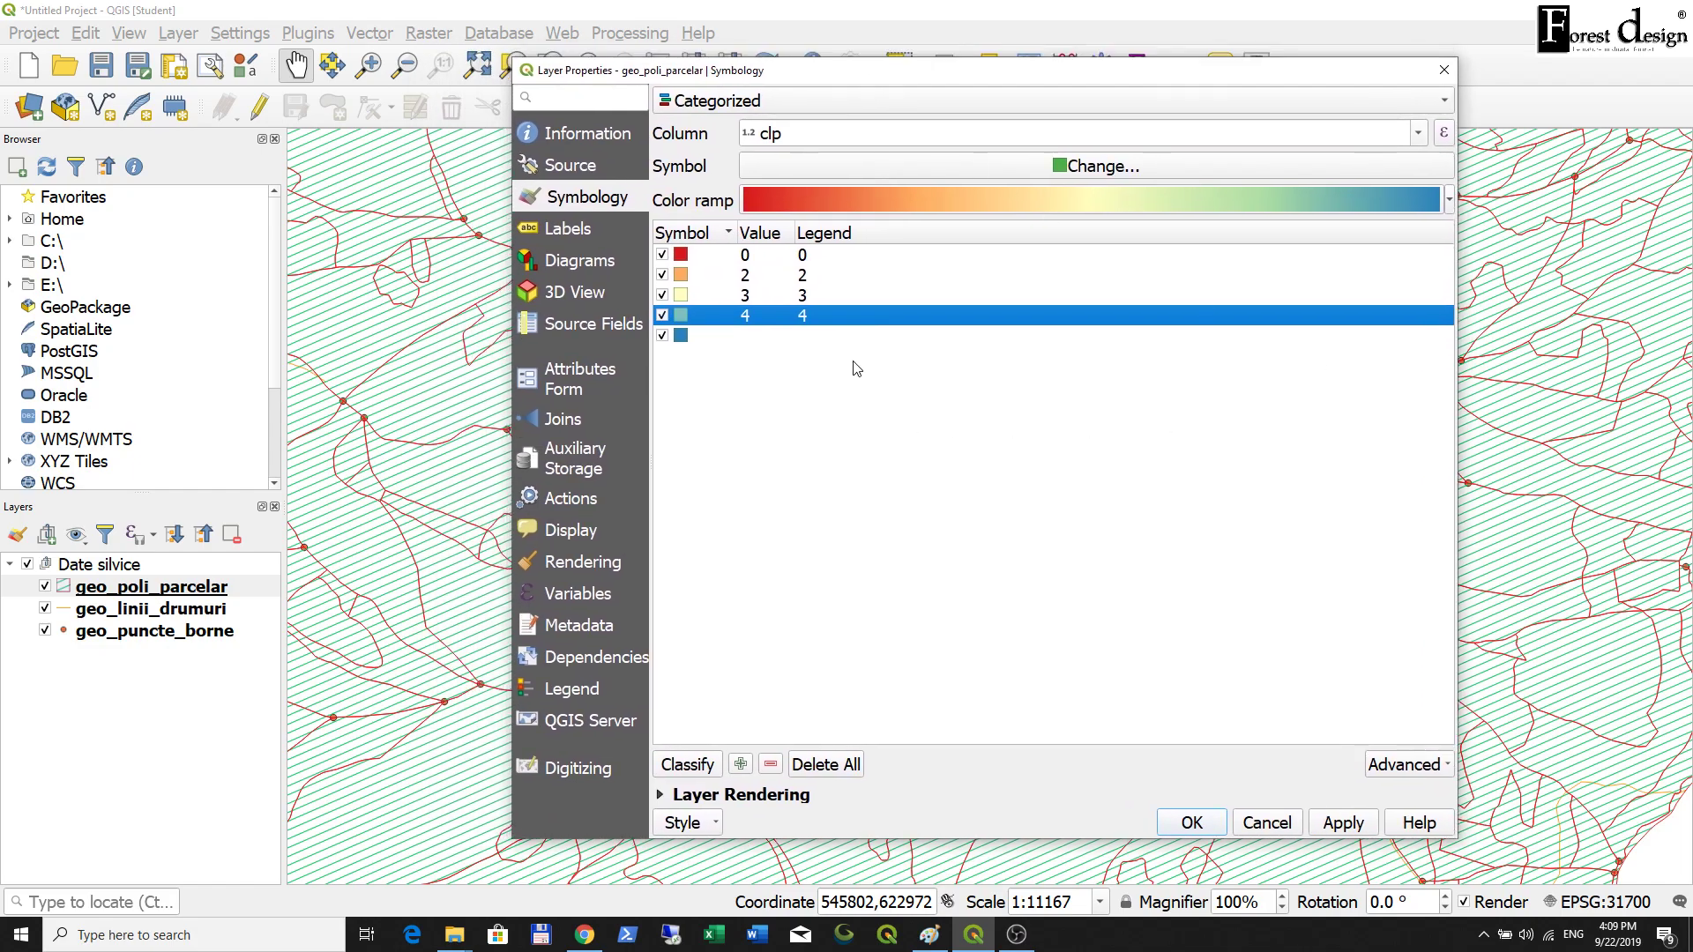
pyautogui.click(834, 347)
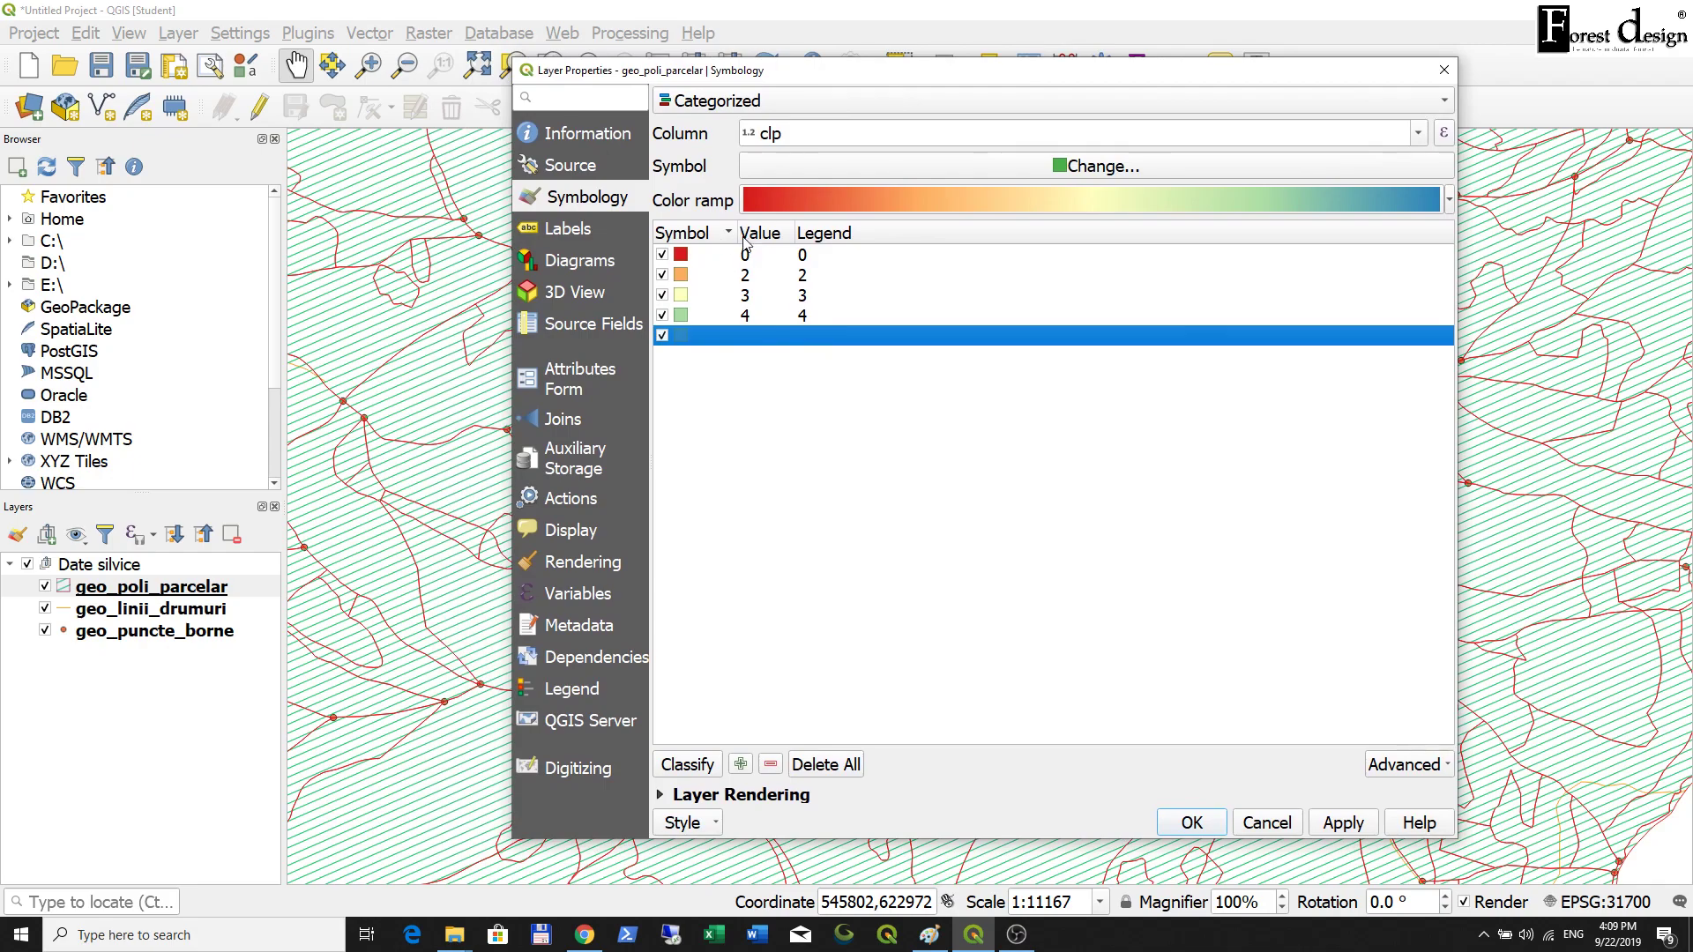
pyautogui.click(751, 441)
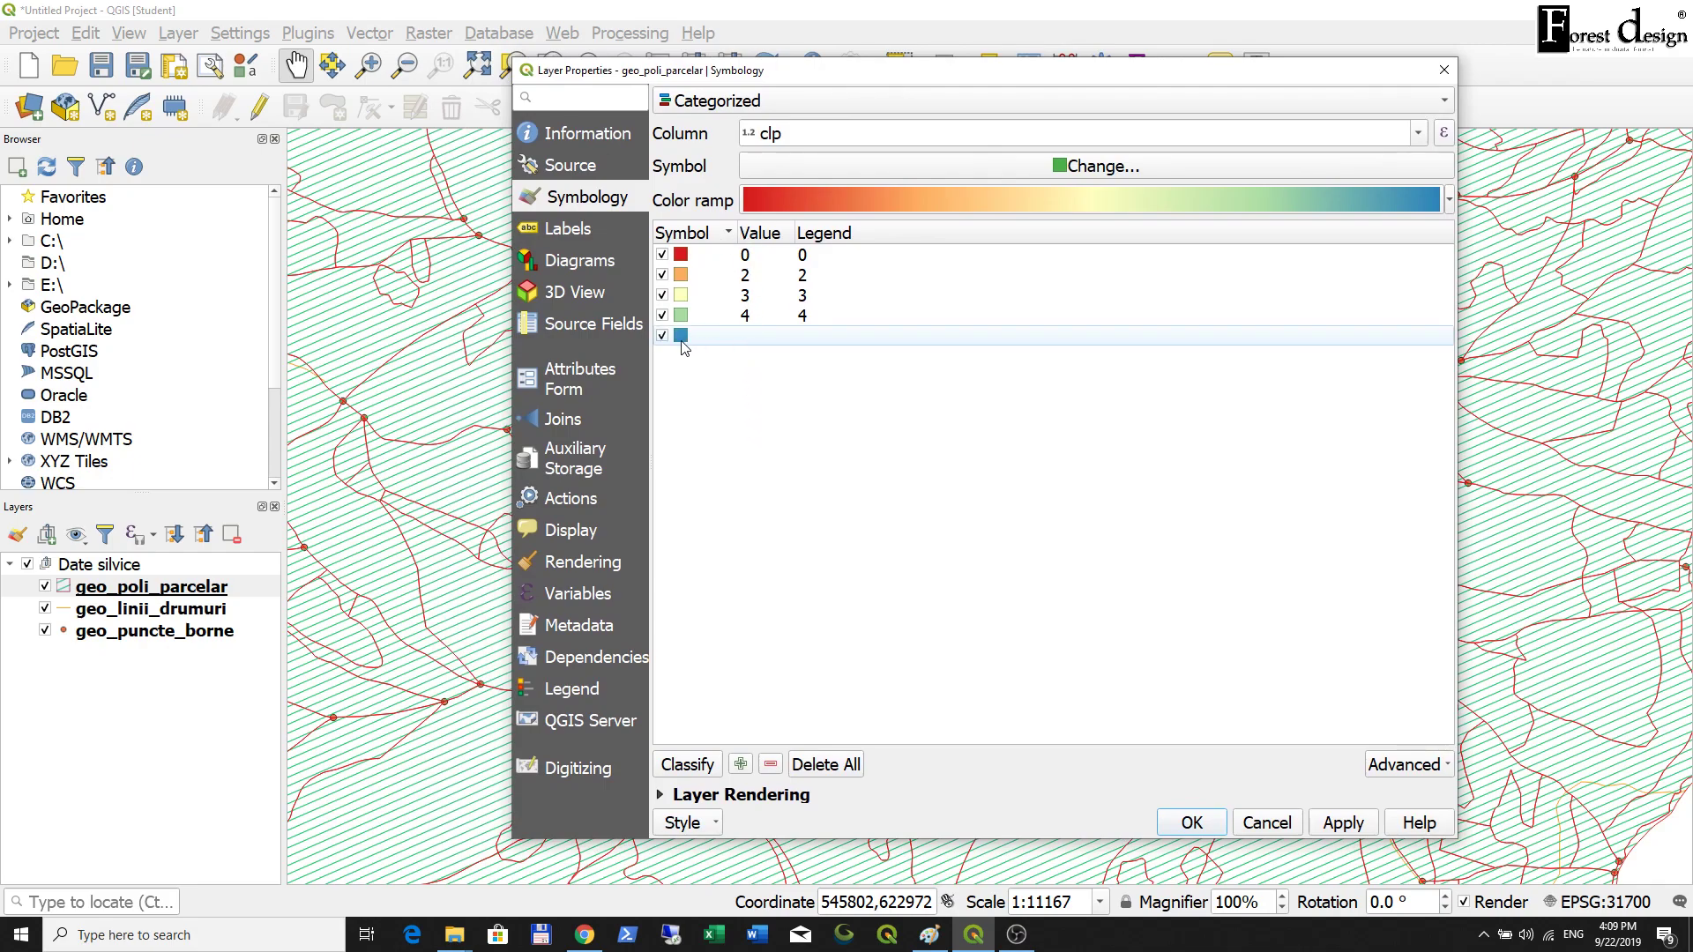
pyautogui.moveTo(796, 224); pyautogui.dragTo(805, 224)
pyautogui.moveTo(879, 77)
pyautogui.mouseDown()
pyautogui.moveTo(809, 73)
pyautogui.moveTo(880, 76)
pyautogui.mouseUp()
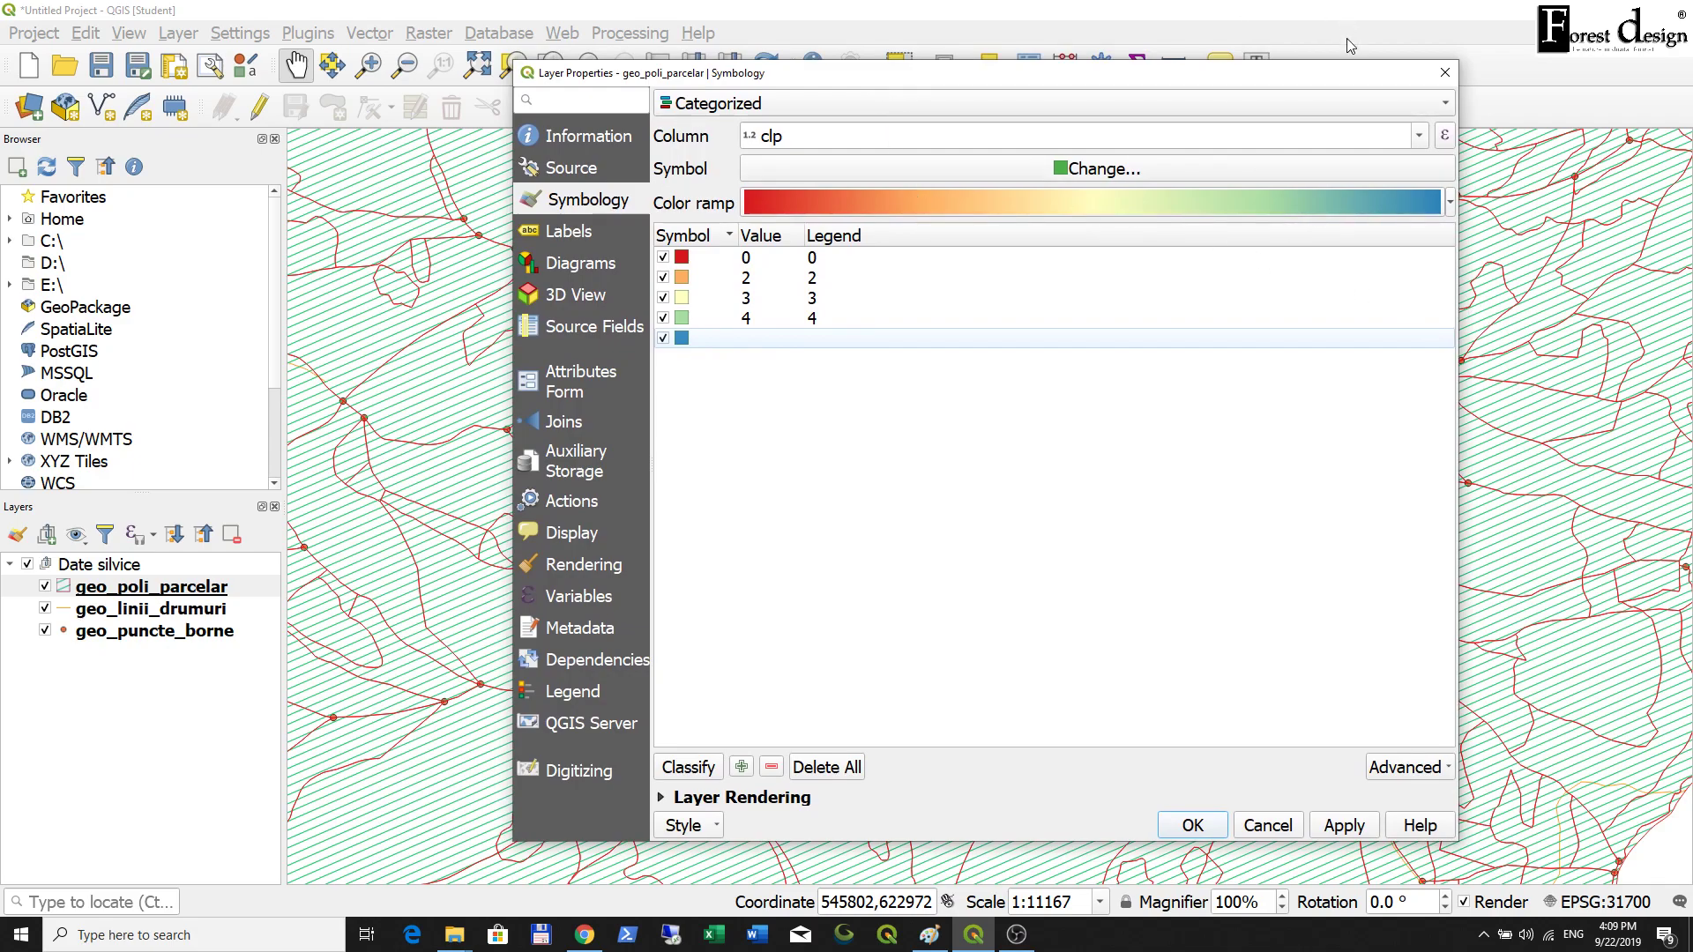
# Apply the categorized clp symbology to the geo_poli_parcelar layer and close its properties.
pyautogui.moveTo(1235, 82)
pyautogui.mouseDown()
pyautogui.moveTo(1189, 79)
pyautogui.moveTo(1220, 79)
pyautogui.mouseUp()
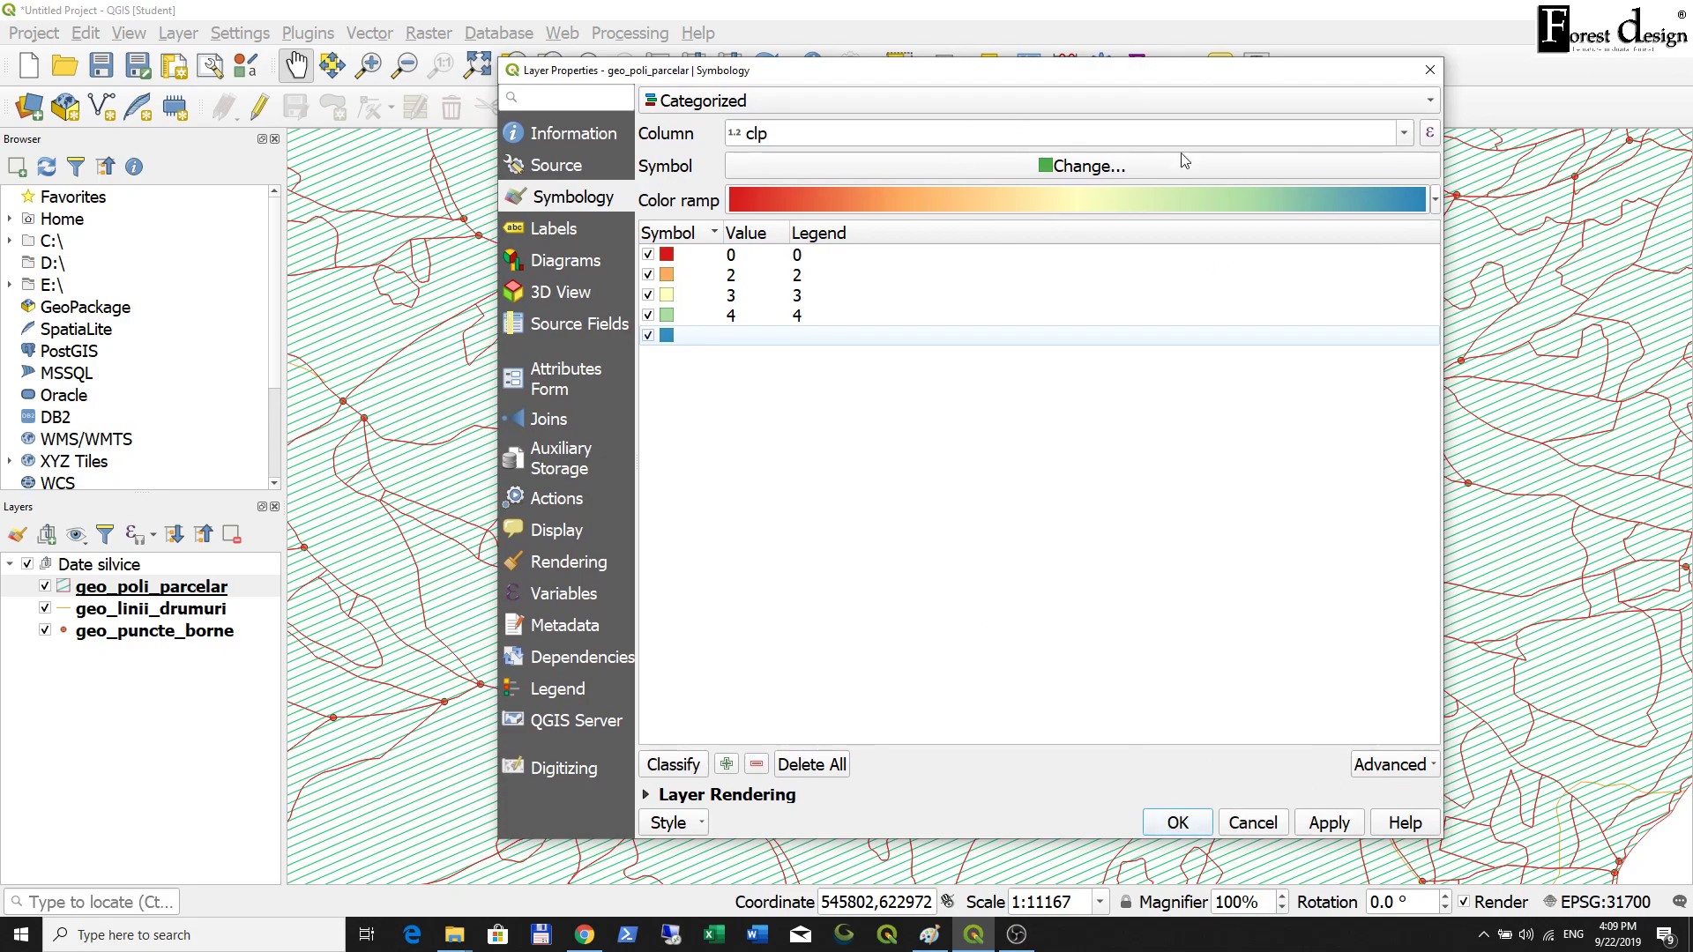
pyautogui.click(1181, 824)
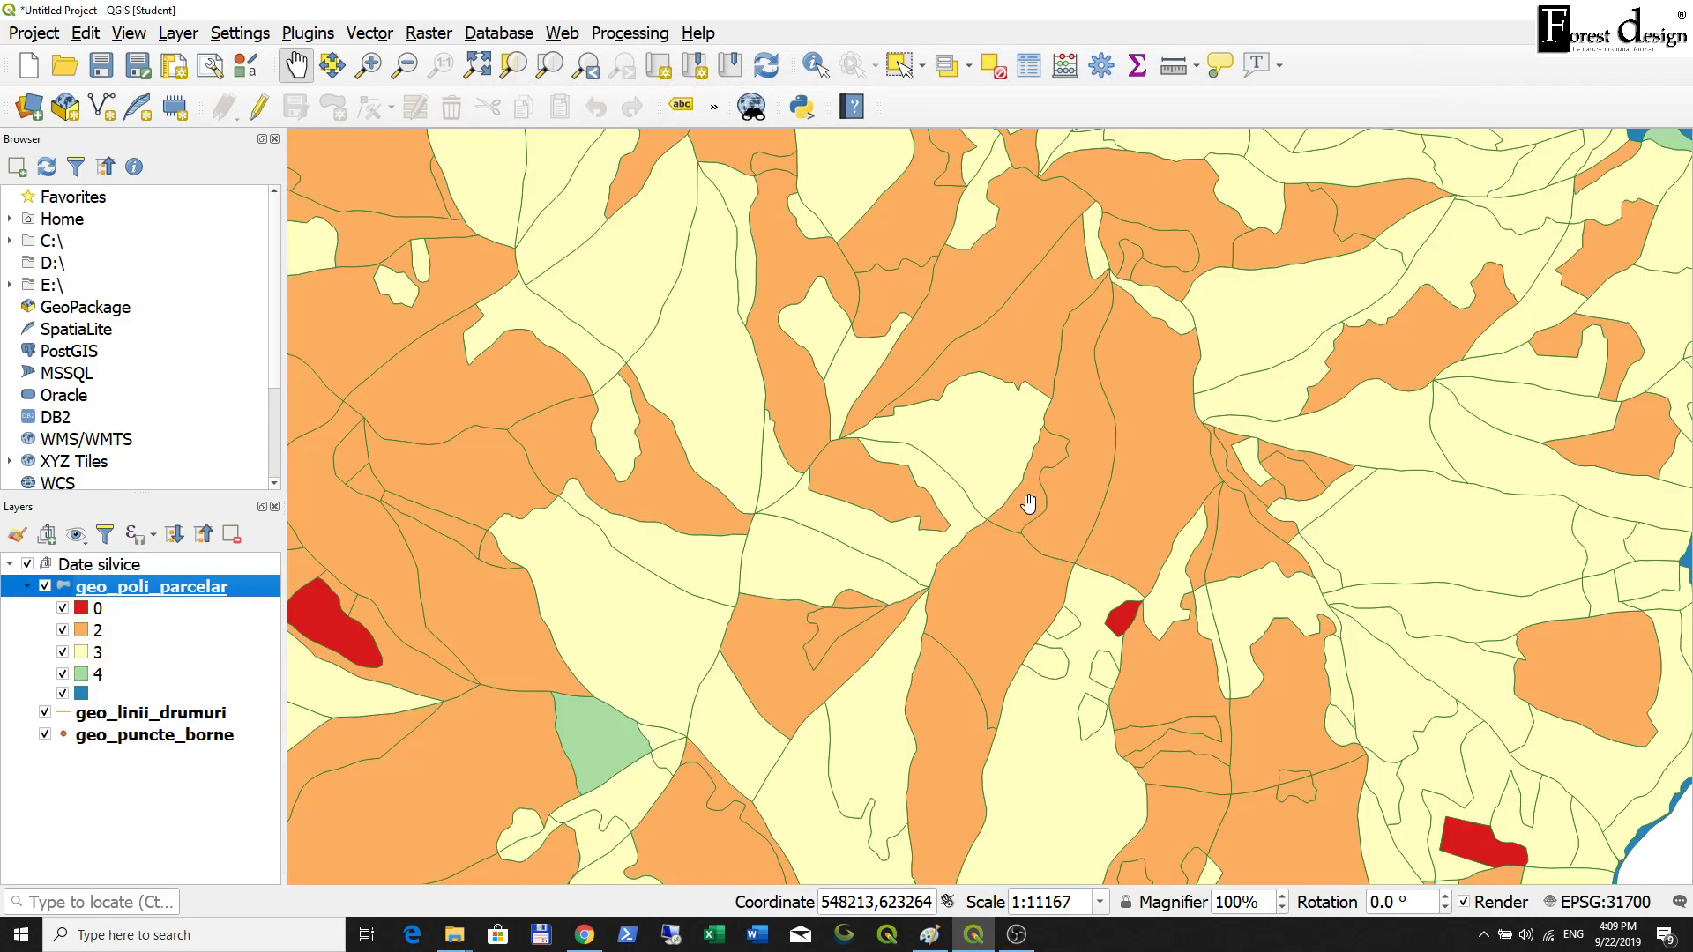
# Examine how the clp class colors are distributed over the parcels, both in detail and across the whole map.
pyautogui.scroll(-2, 1029, 503)
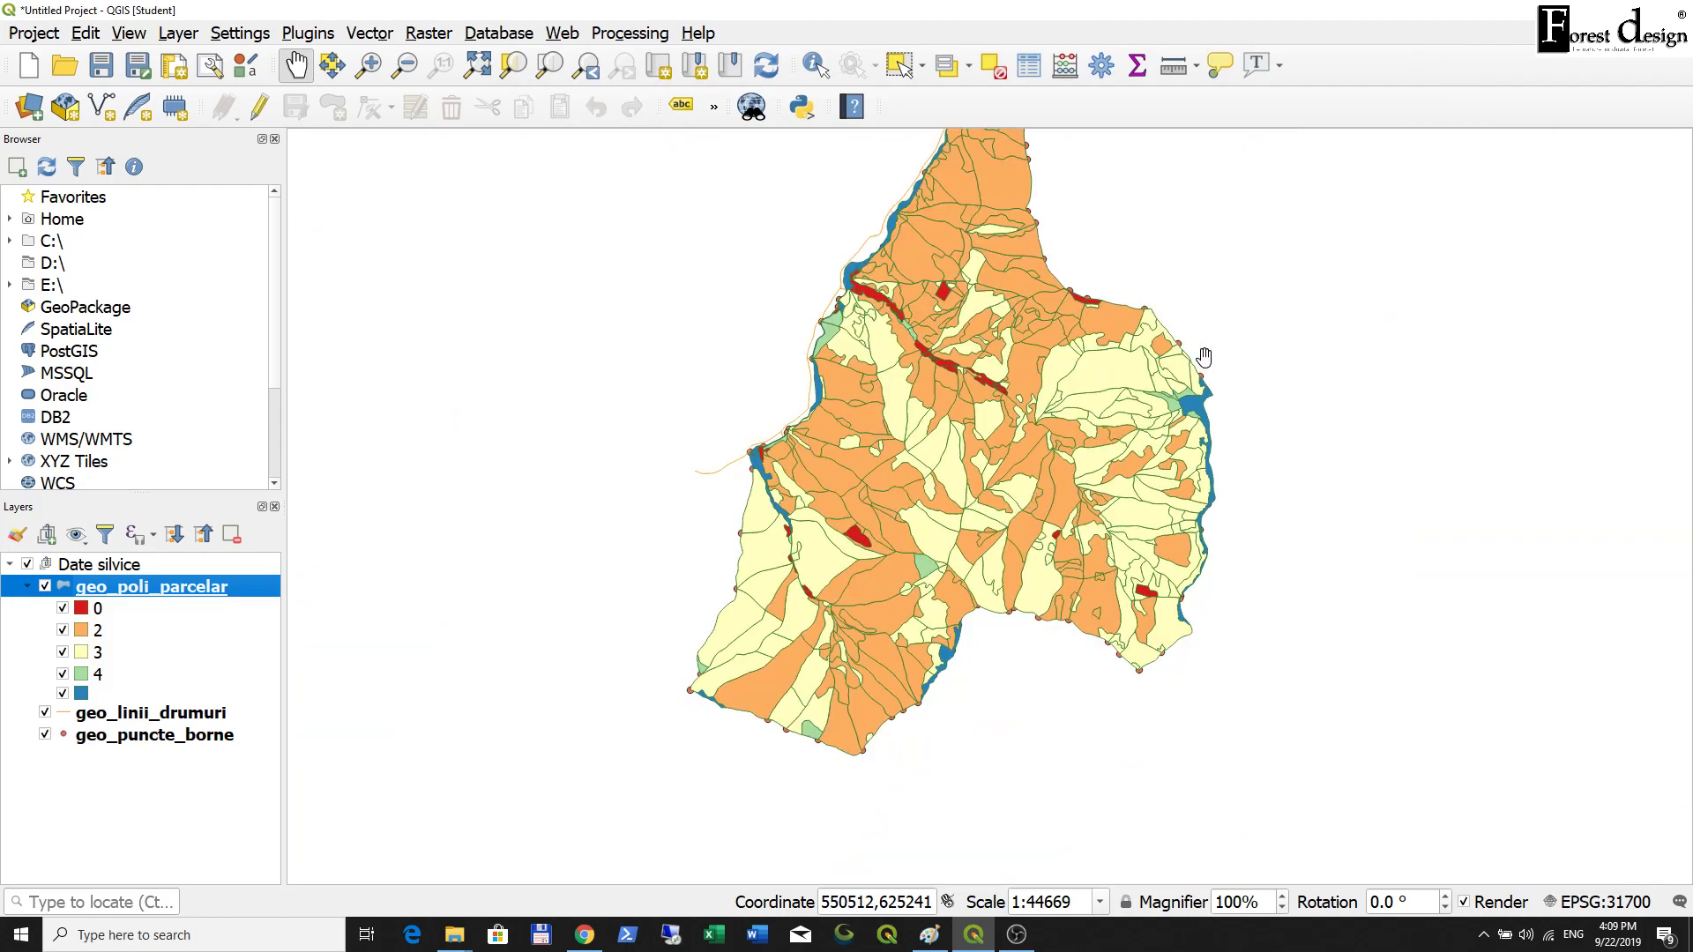
pyautogui.scroll(2, 1061, 446)
pyautogui.scroll(-2, 1059, 497)
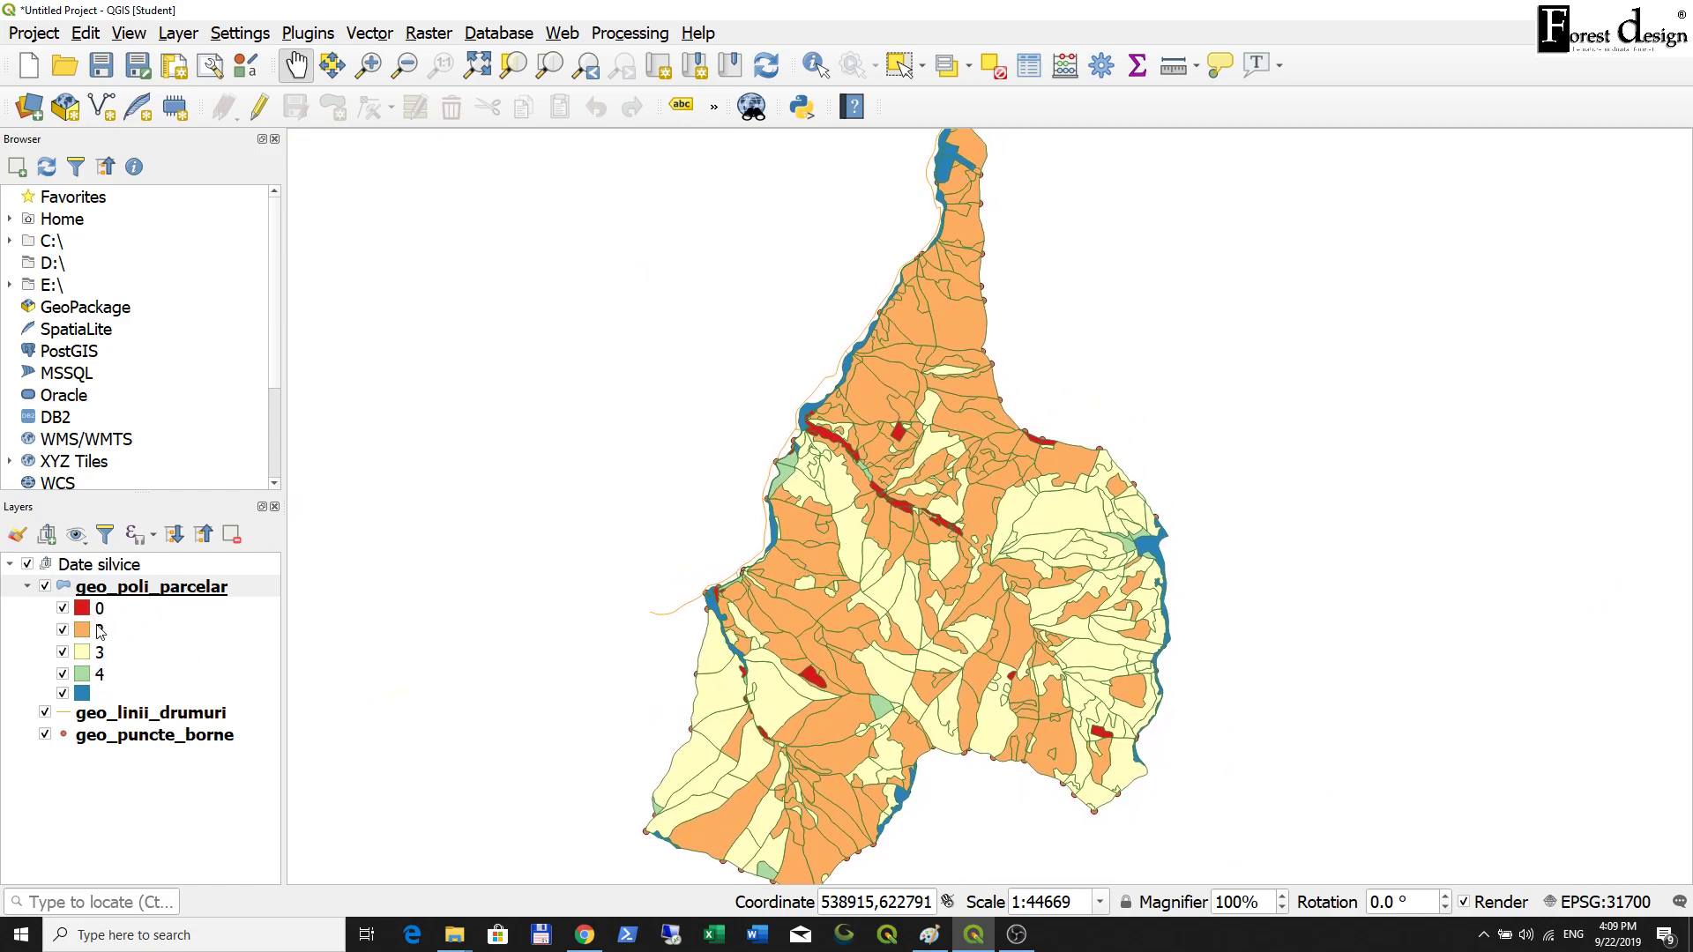
pyautogui.scroll(1, 915, 715)
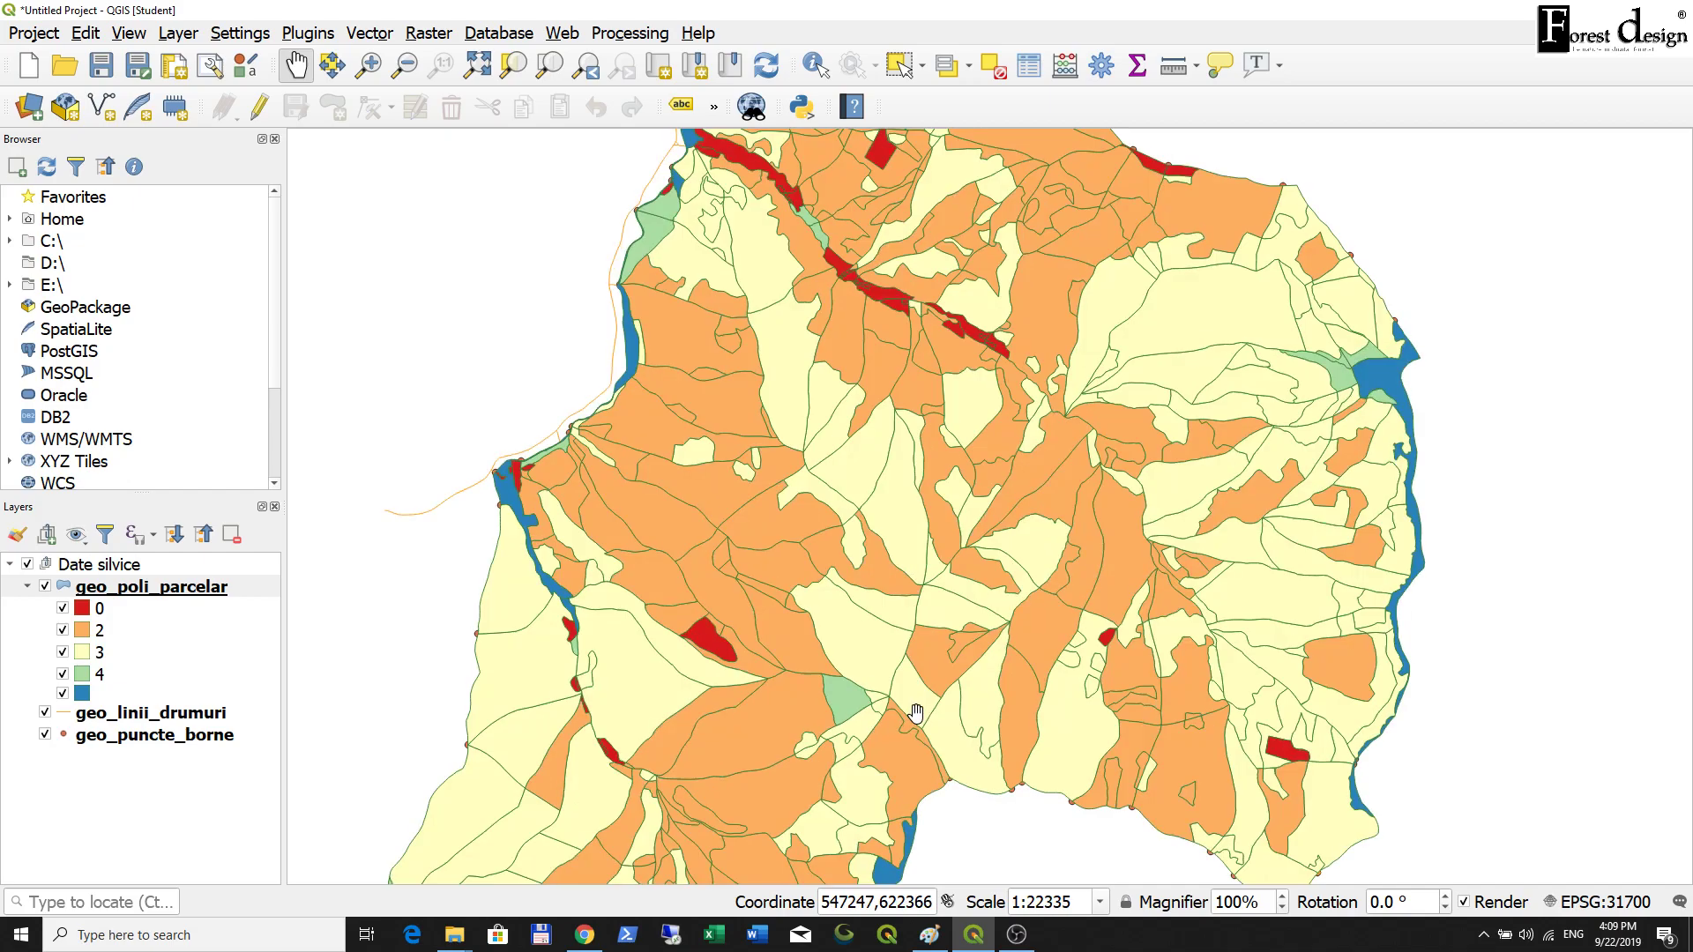
pyautogui.scroll(-1, 915, 715)
pyautogui.moveTo(961, 711); pyautogui.dragTo(963, 694)
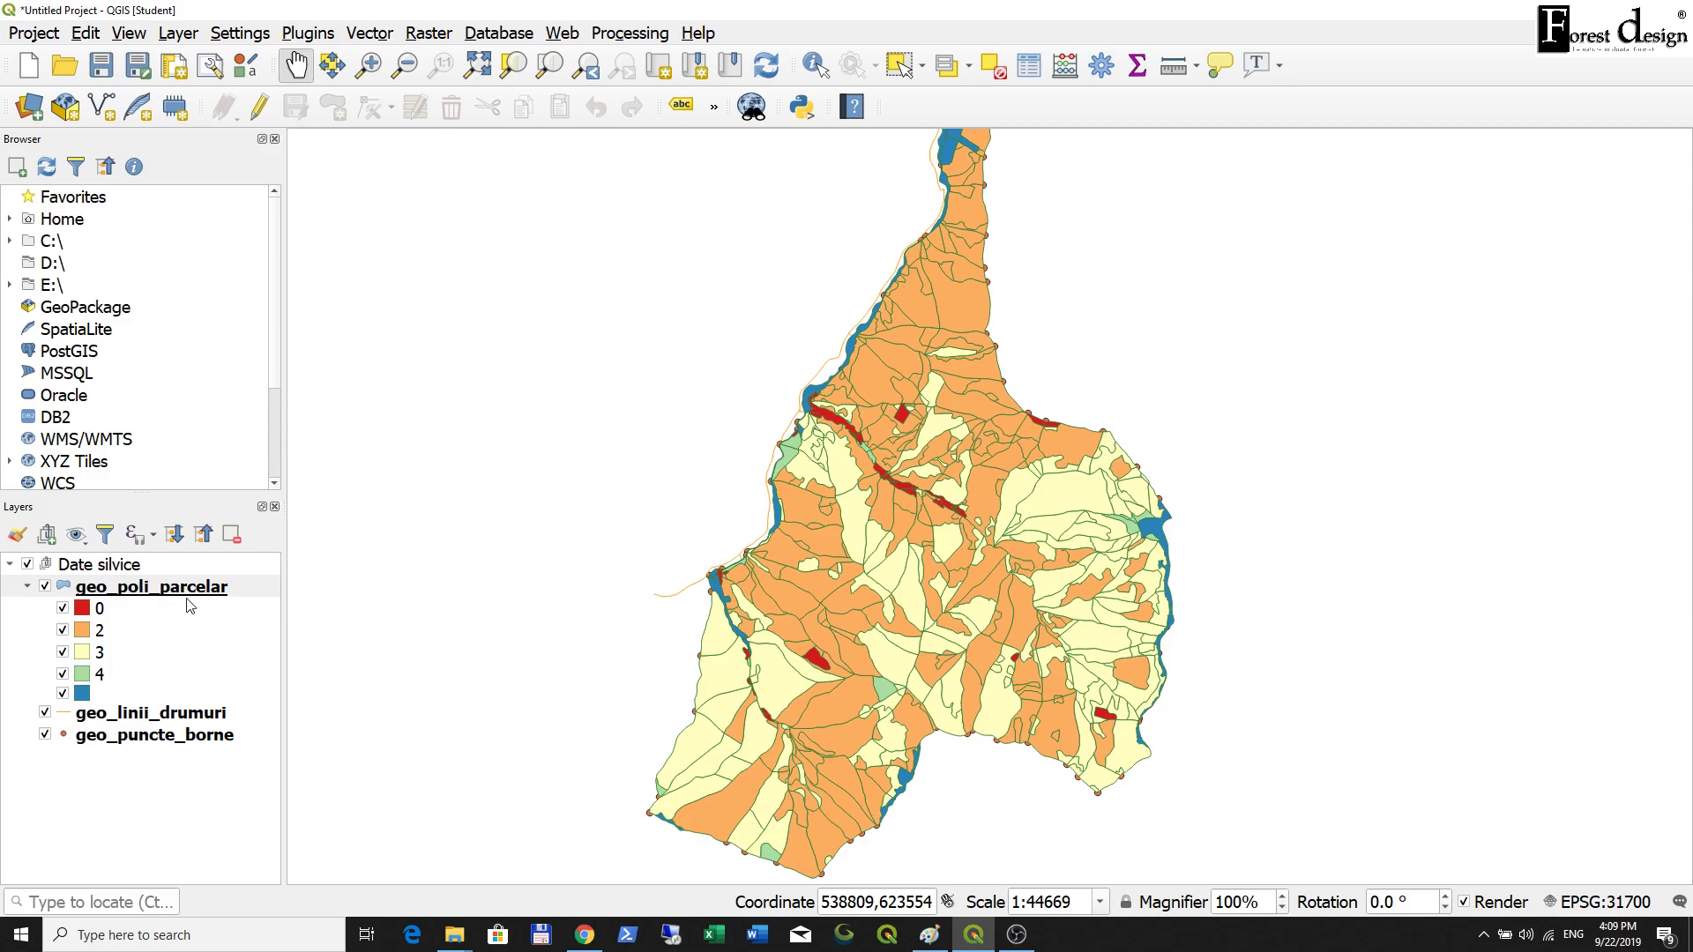
# Rename the geo_poli_parcelar layer as "Parcelar - Clasa de productie" and widen the layer list to fit the full name.
pyautogui.rightClick(132, 591)
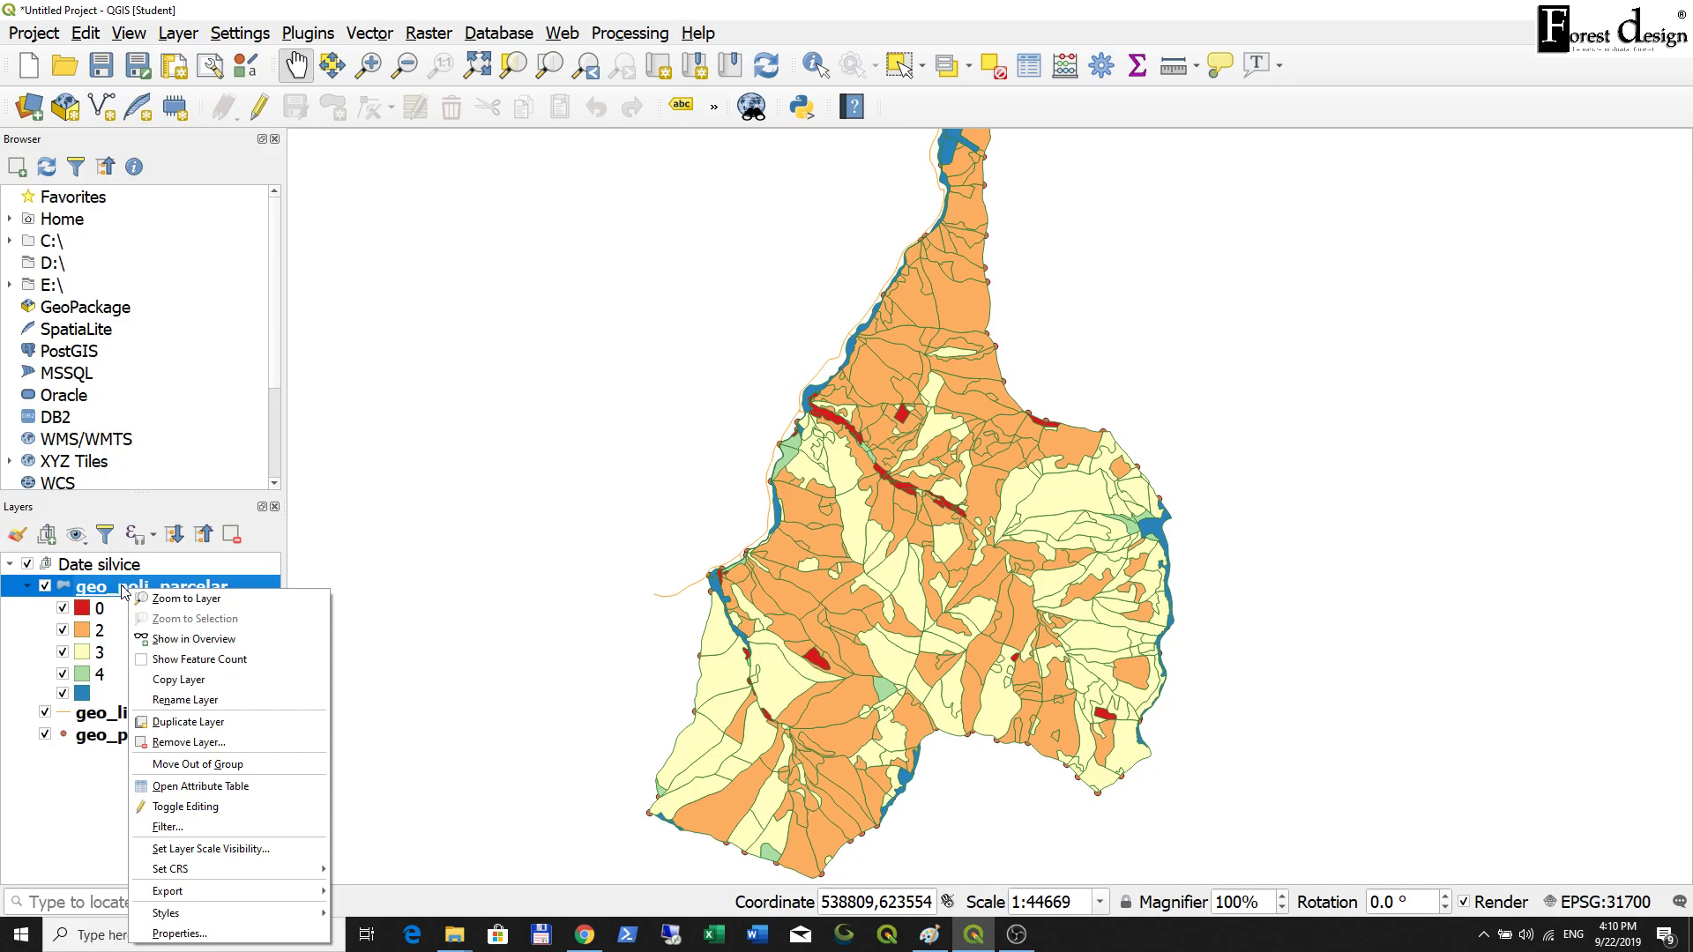
pyautogui.click(216, 701)
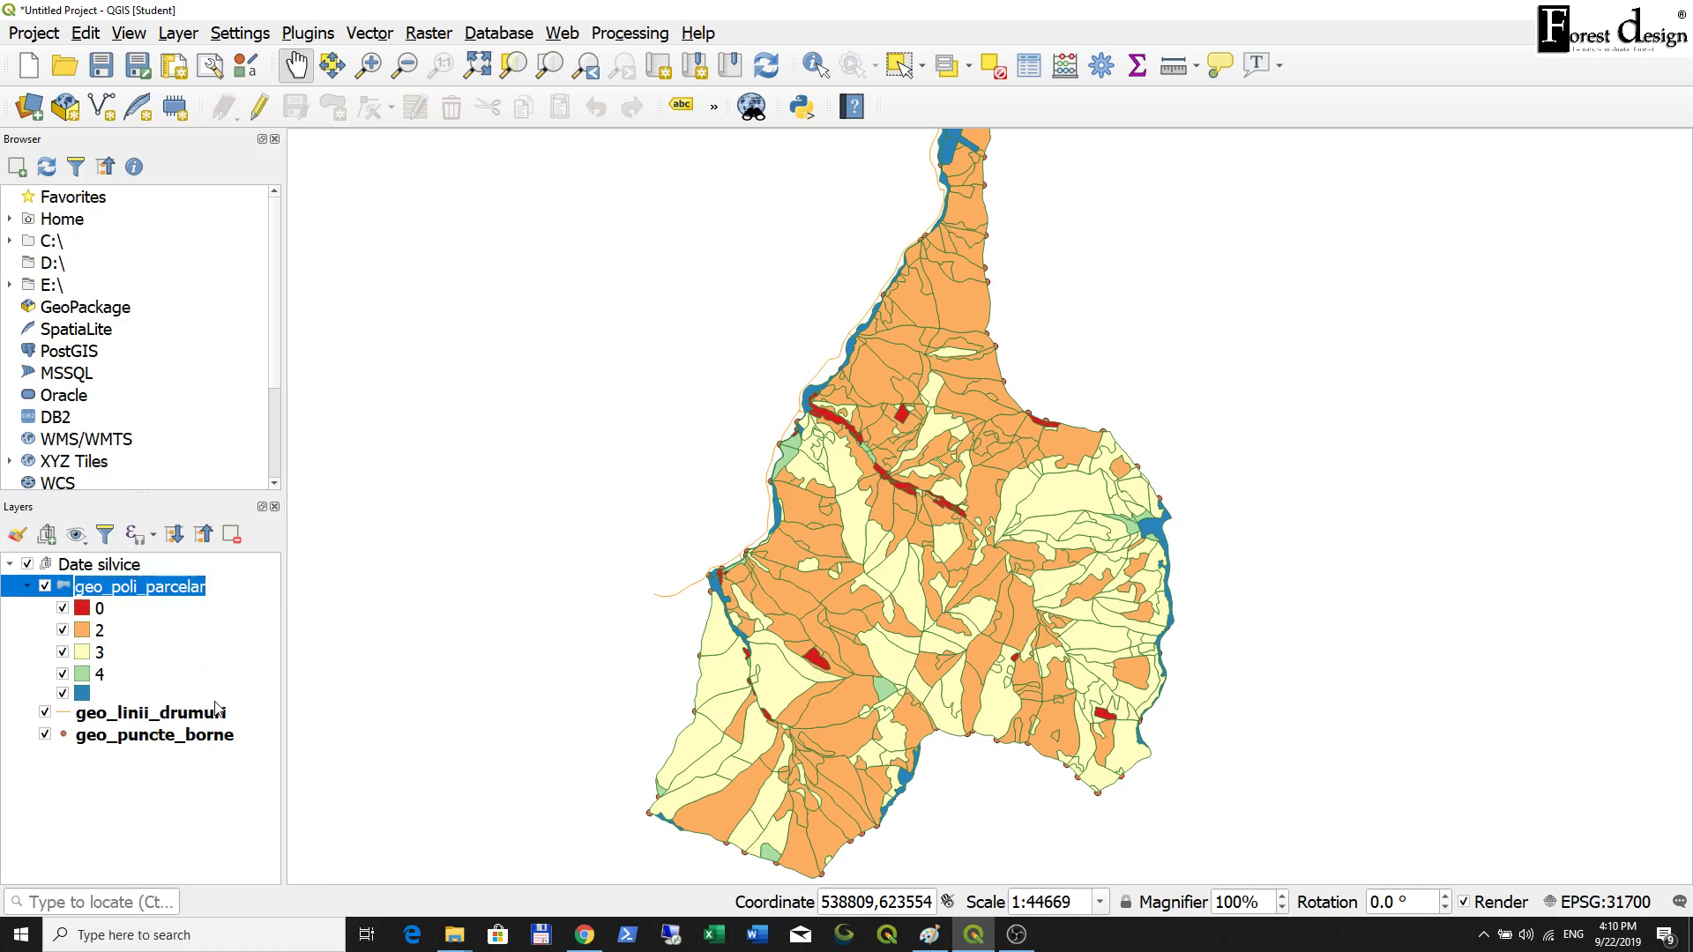
pyautogui.write('Parcelar - Clasa de prod')
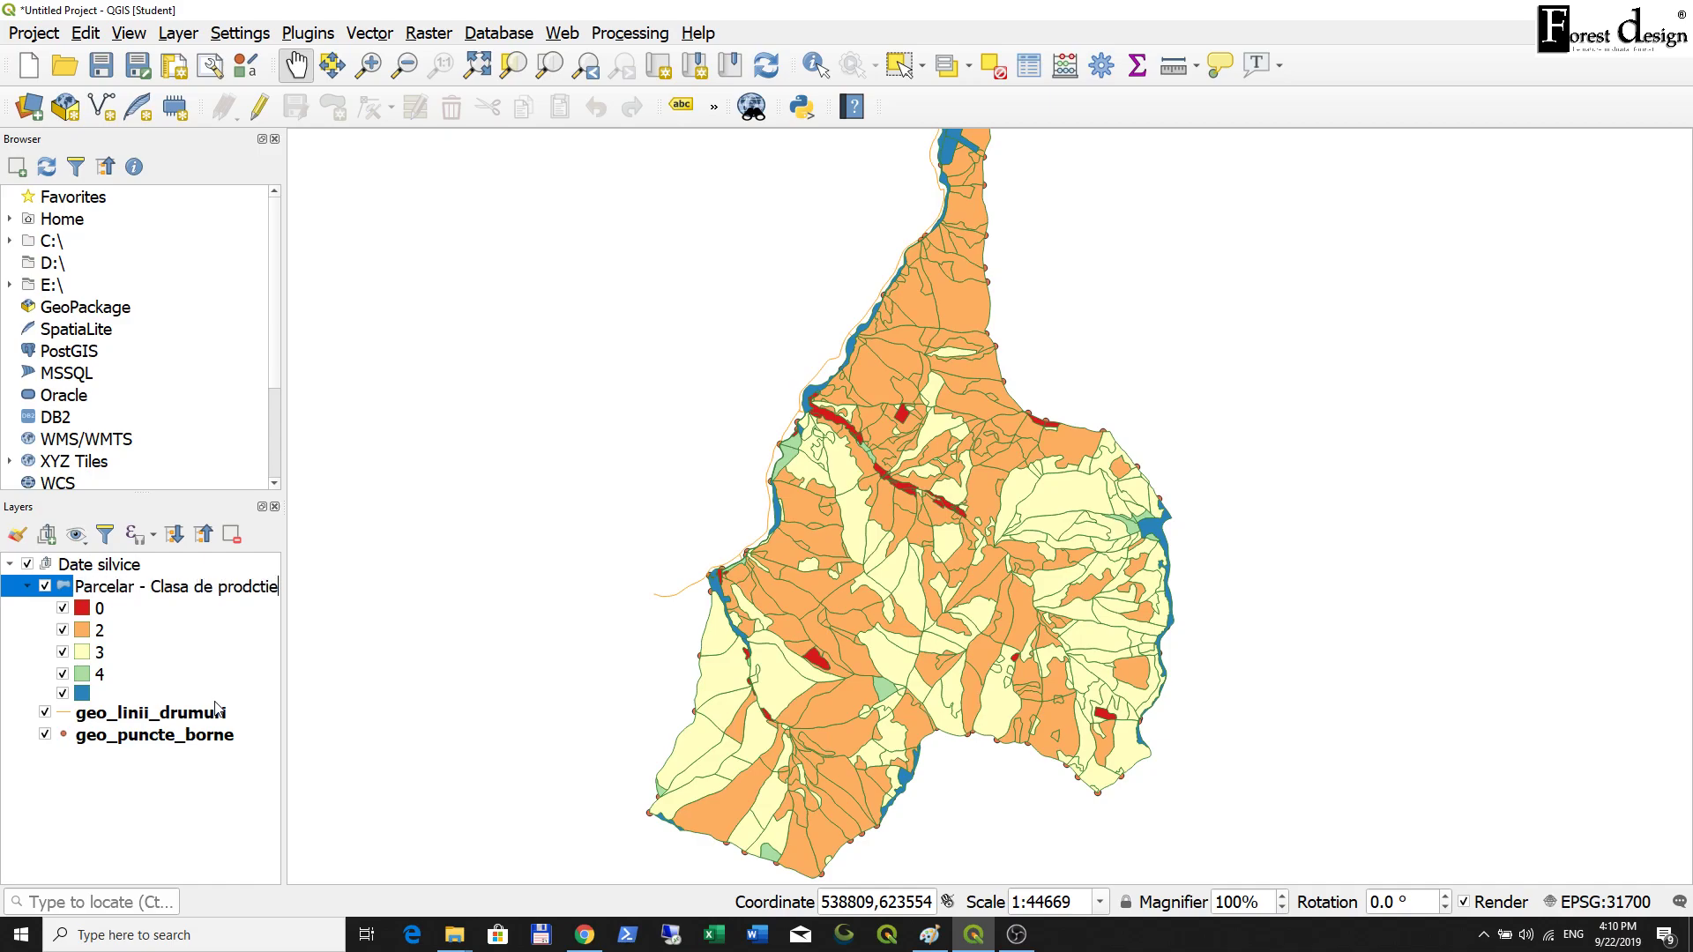
pyautogui.write('ctie')
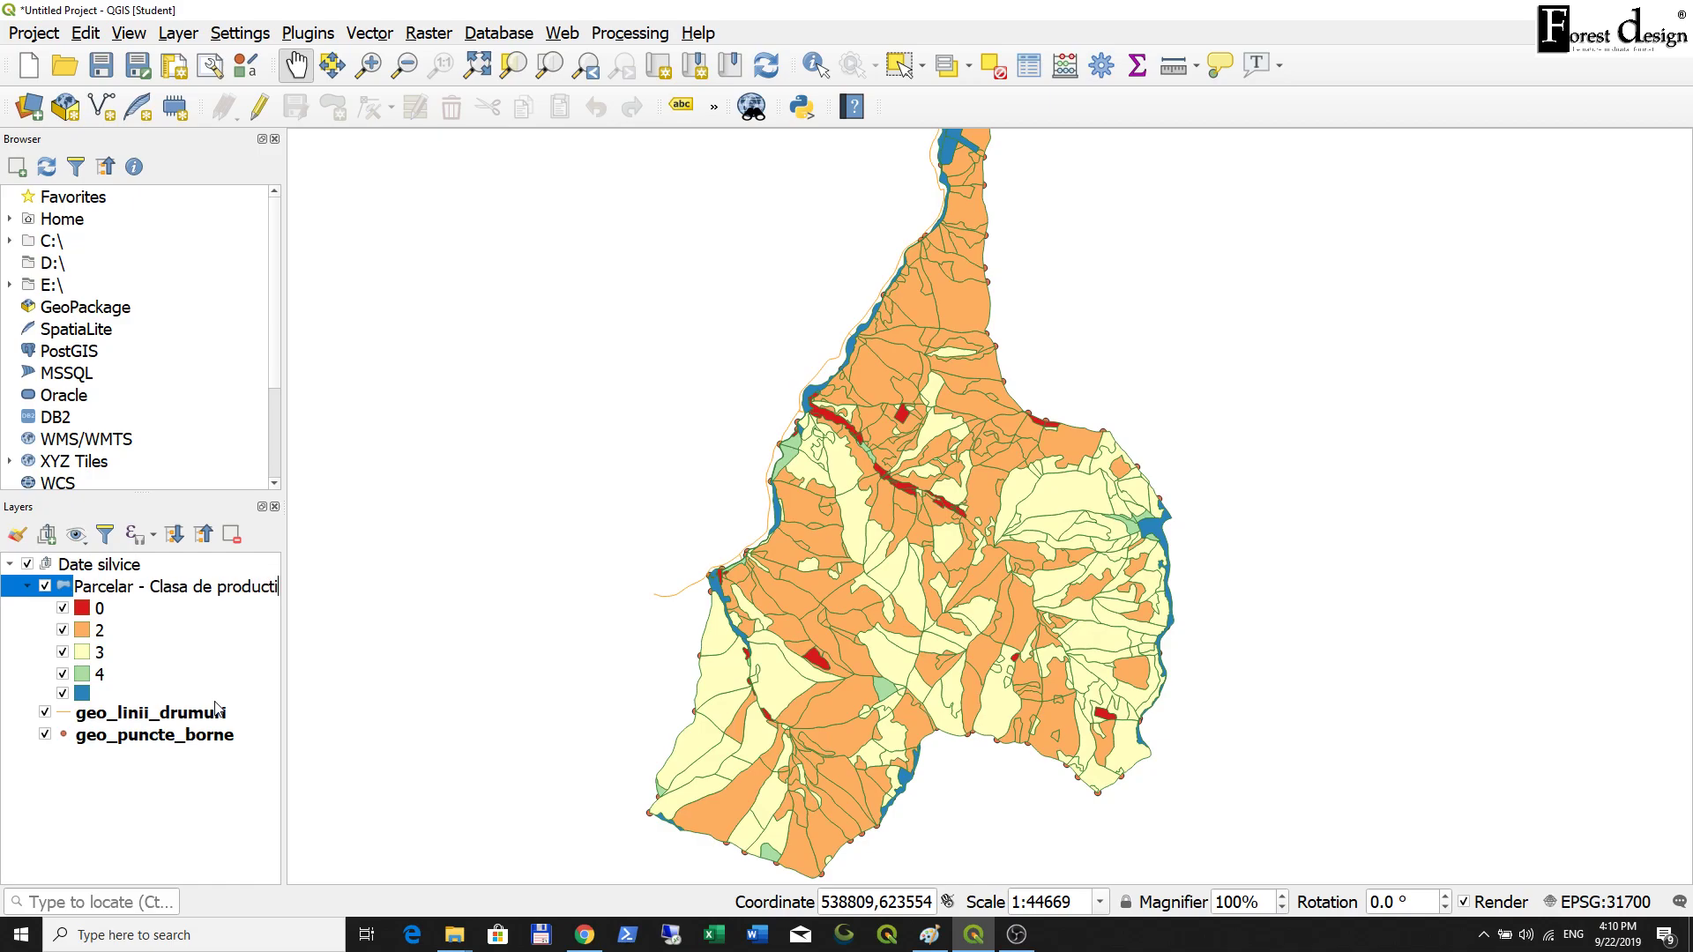
pyautogui.press('Return')
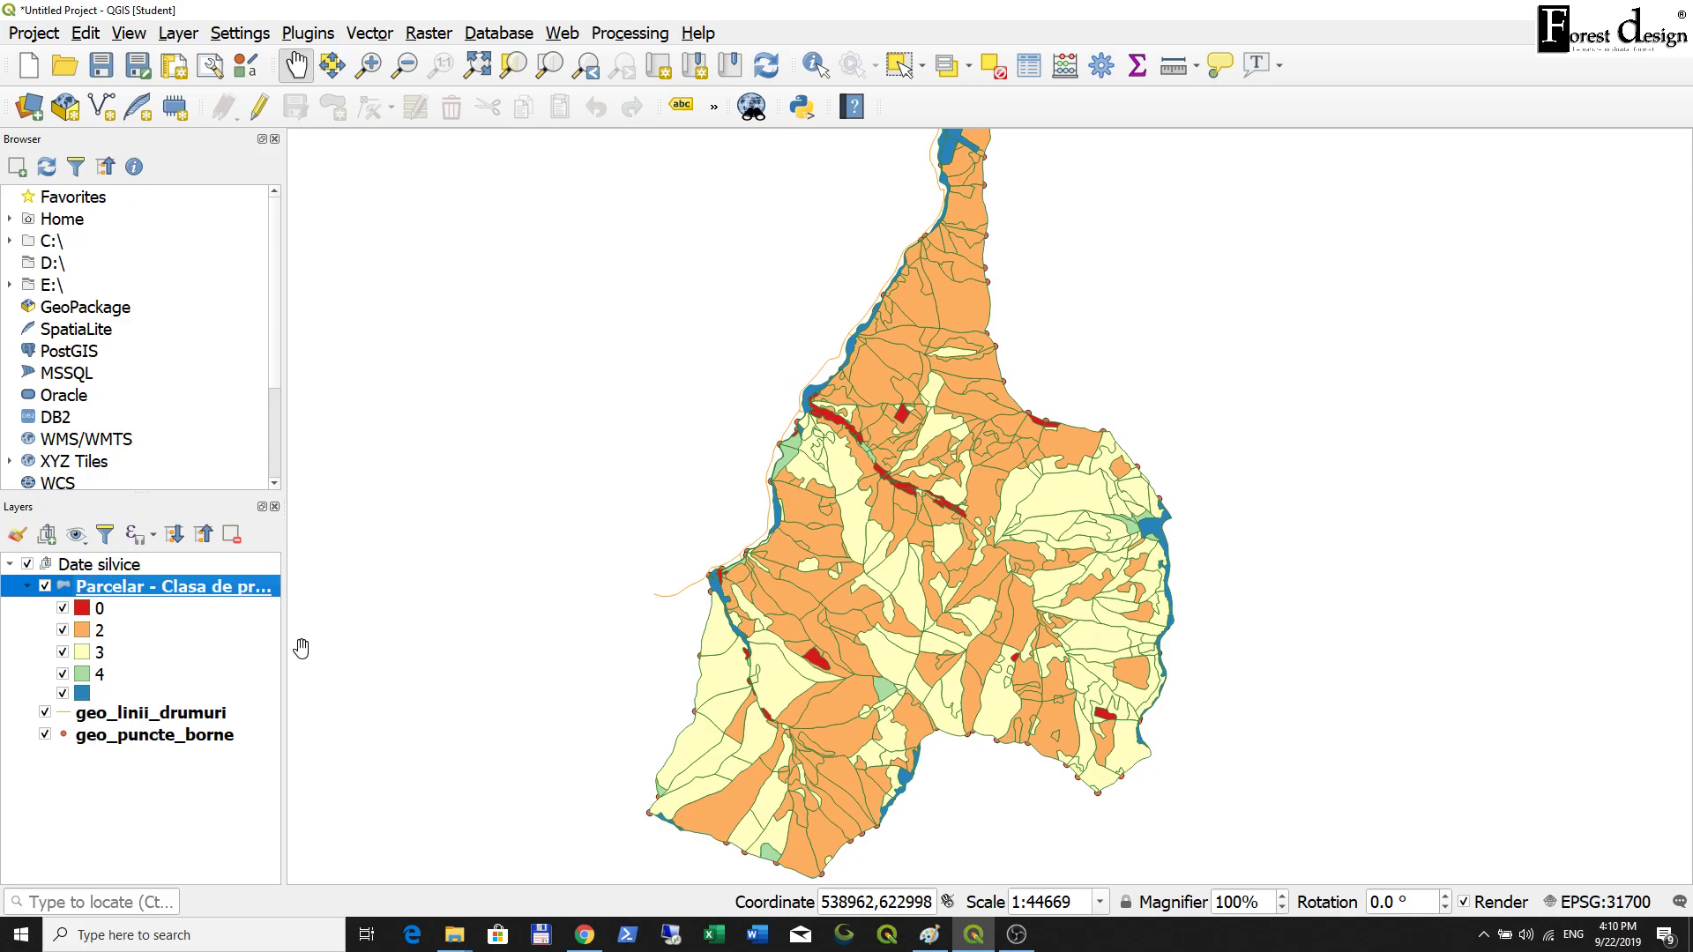
pyautogui.moveTo(284, 648); pyautogui.dragTo(366, 649)
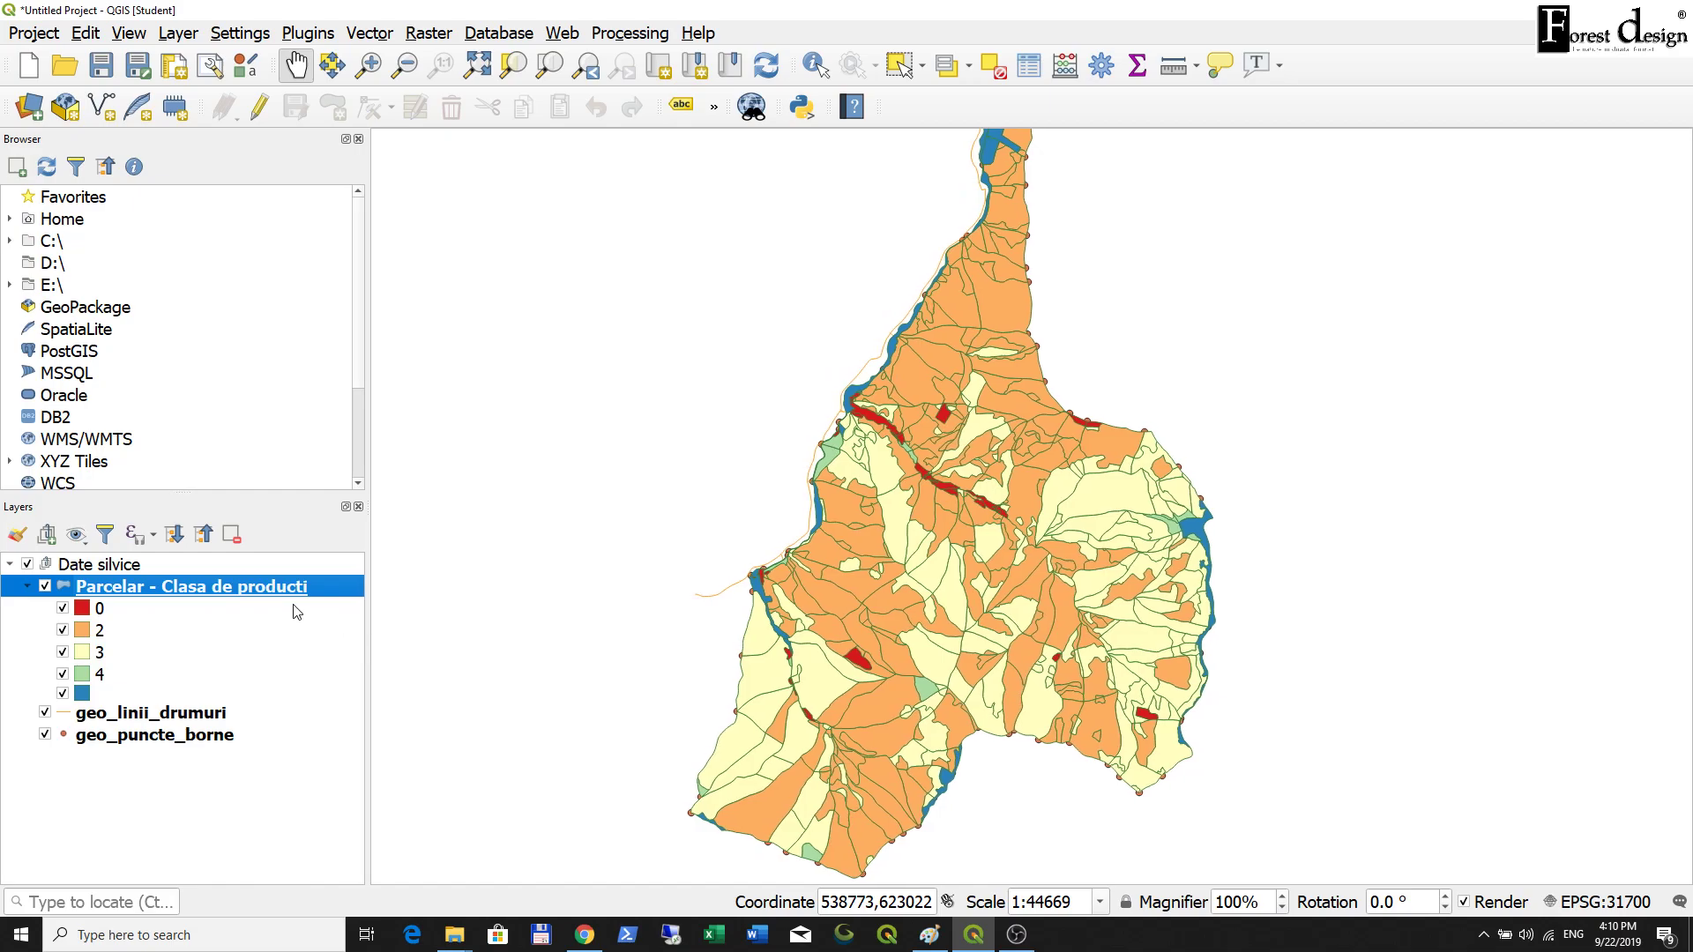
pyautogui.rightClick(296, 596)
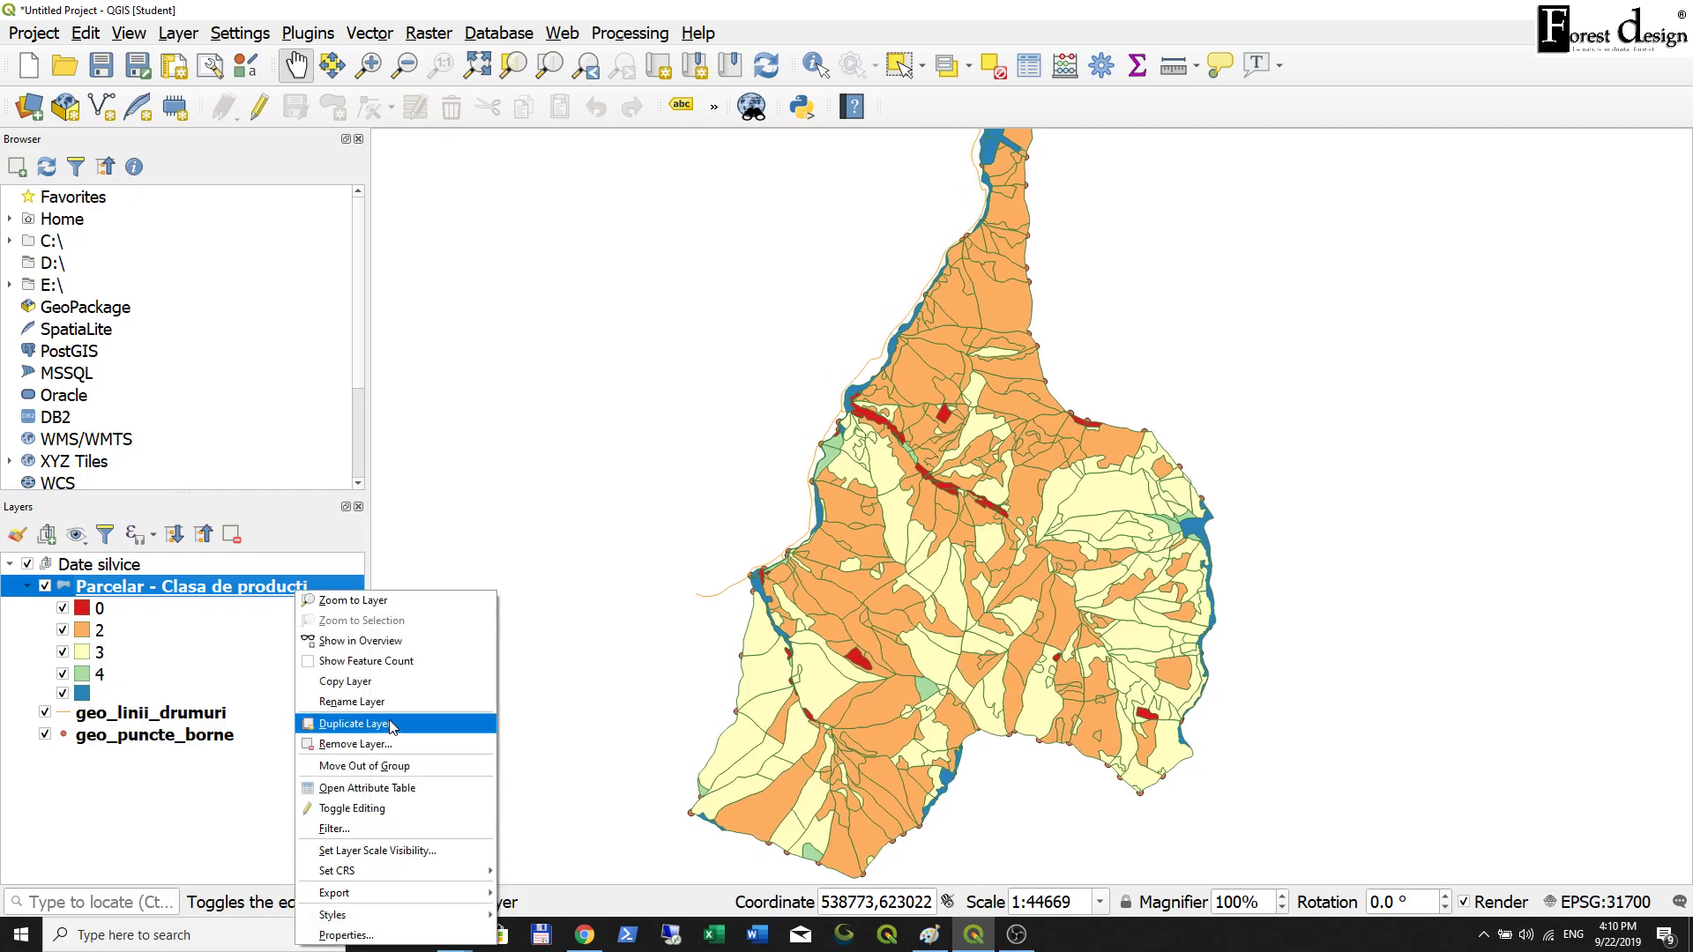
pyautogui.click(371, 701)
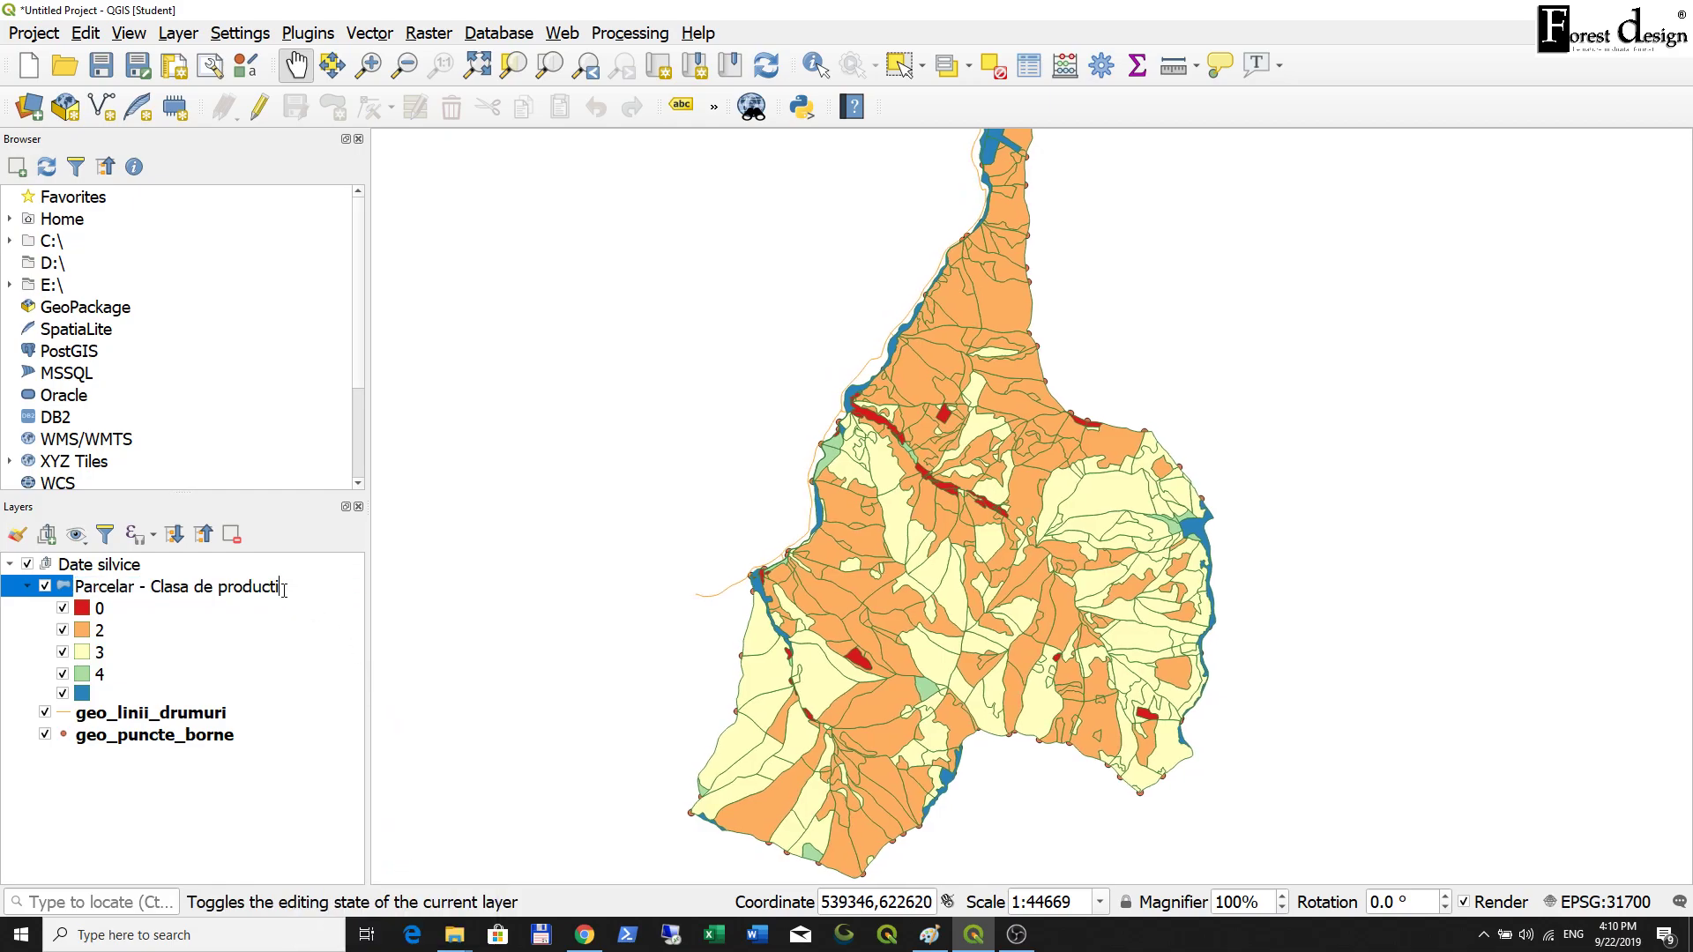
pyautogui.click(289, 628)
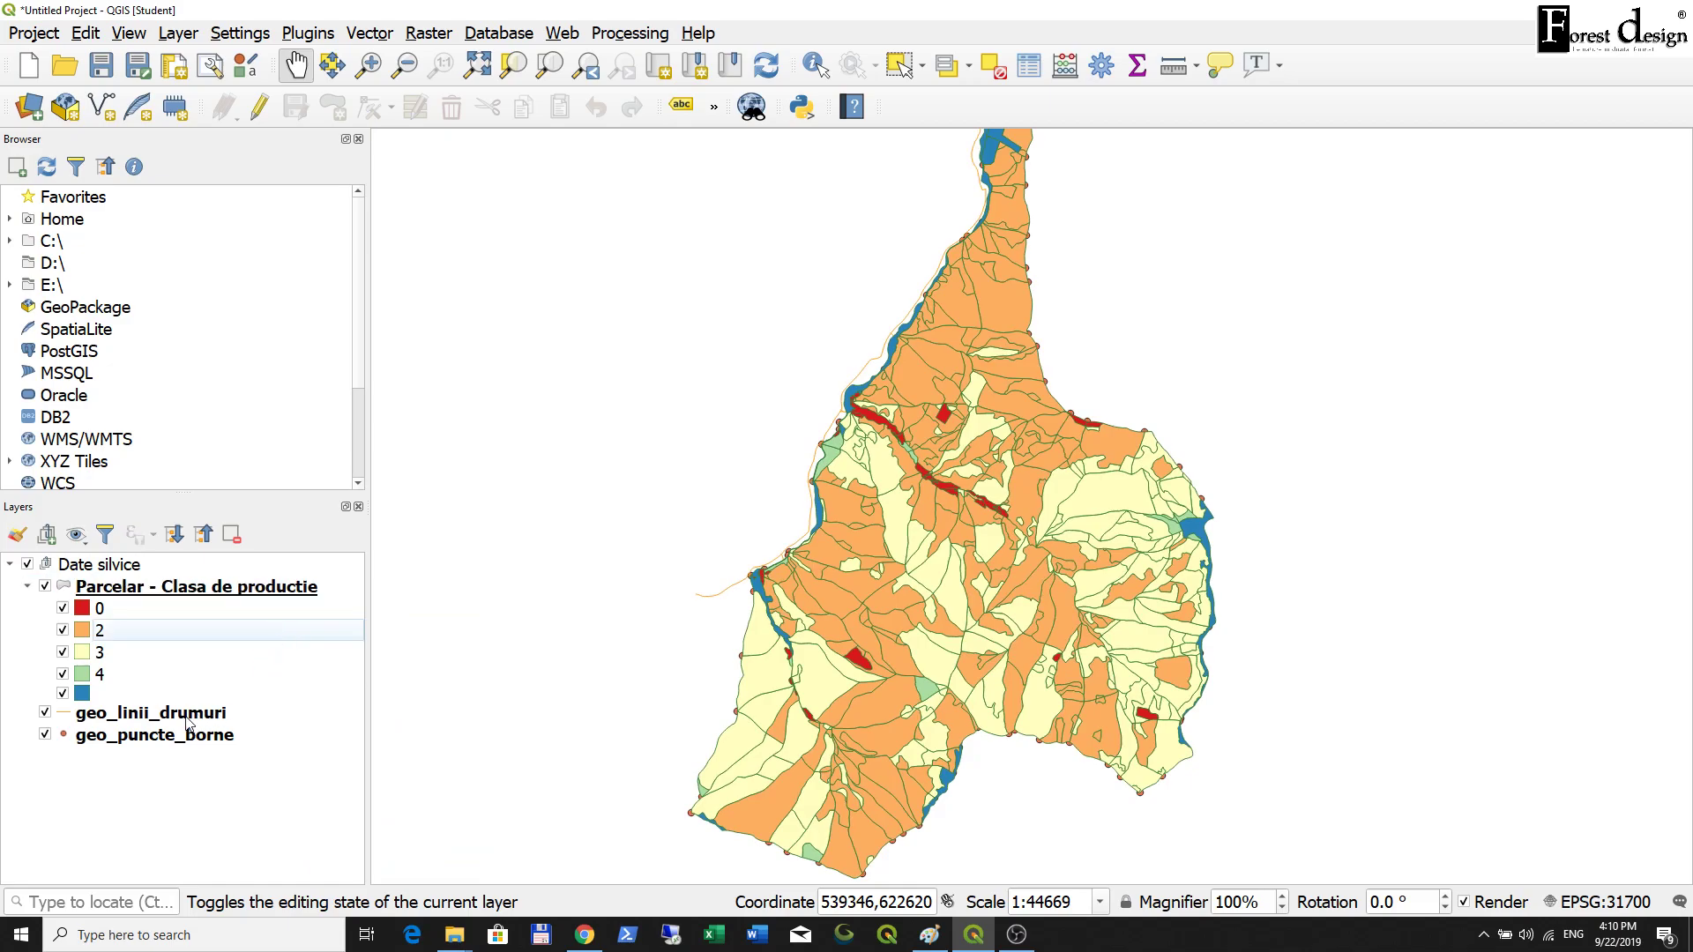
# Hide classes 0, 3, 4 and the class without a value, and inspect the class 2 parcels on the map.
pyautogui.scroll(1, 952, 582)
pyautogui.scroll(-1, 950, 596)
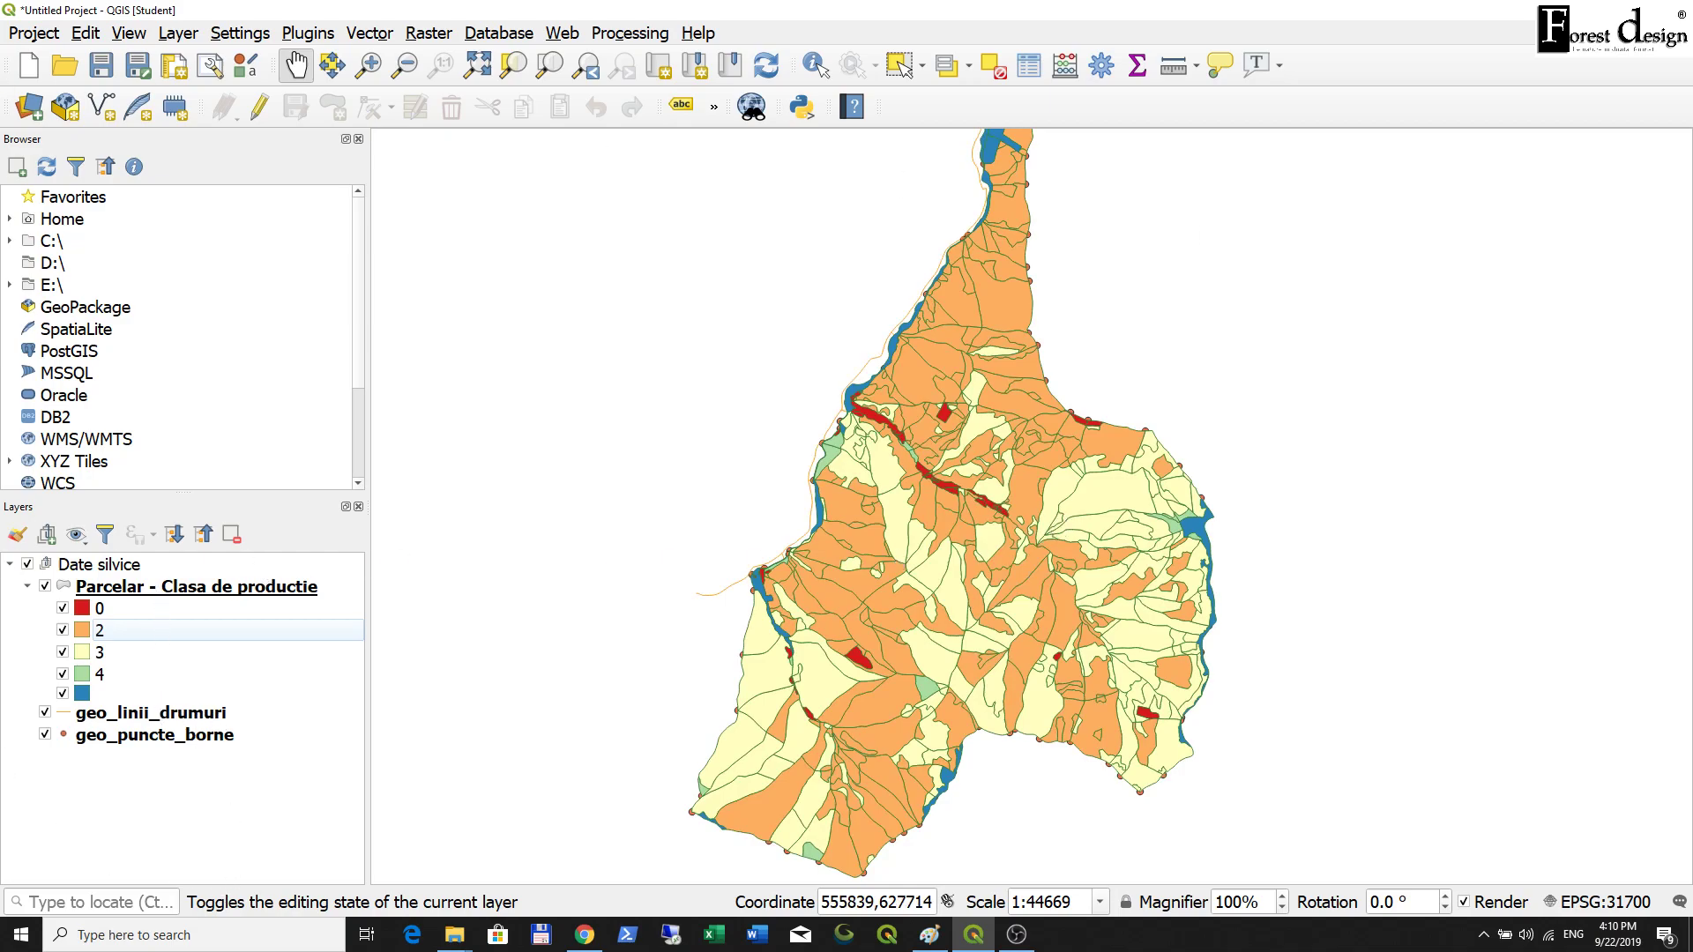
pyautogui.click(62, 609)
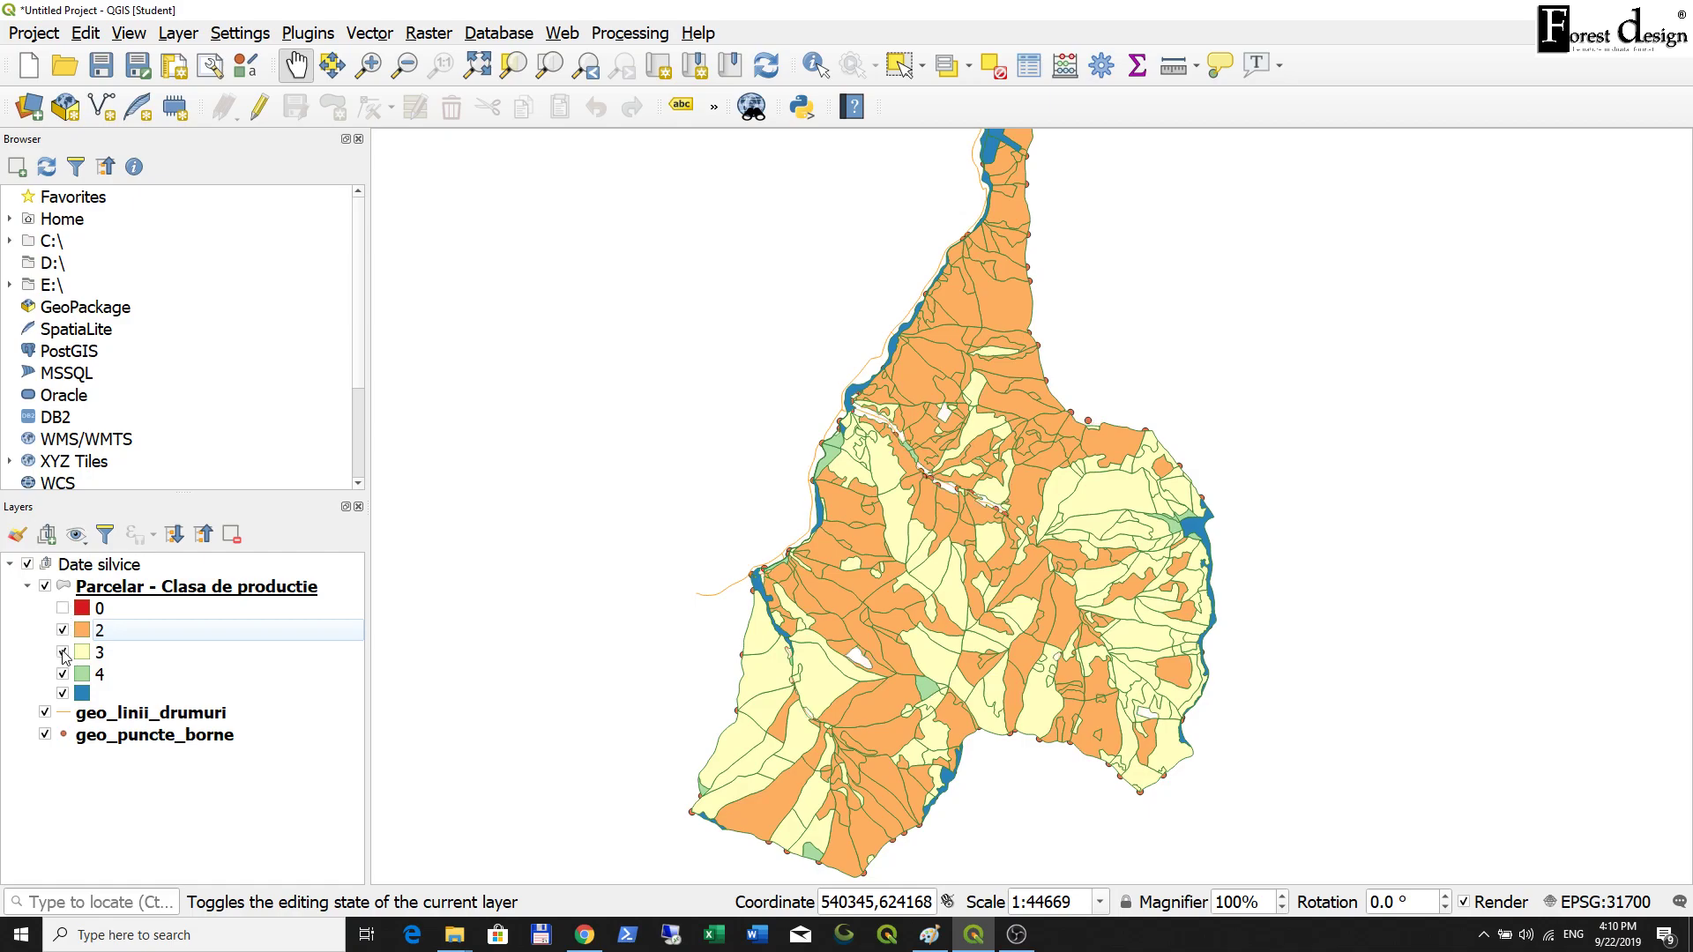
pyautogui.click(63, 652)
pyautogui.click(63, 675)
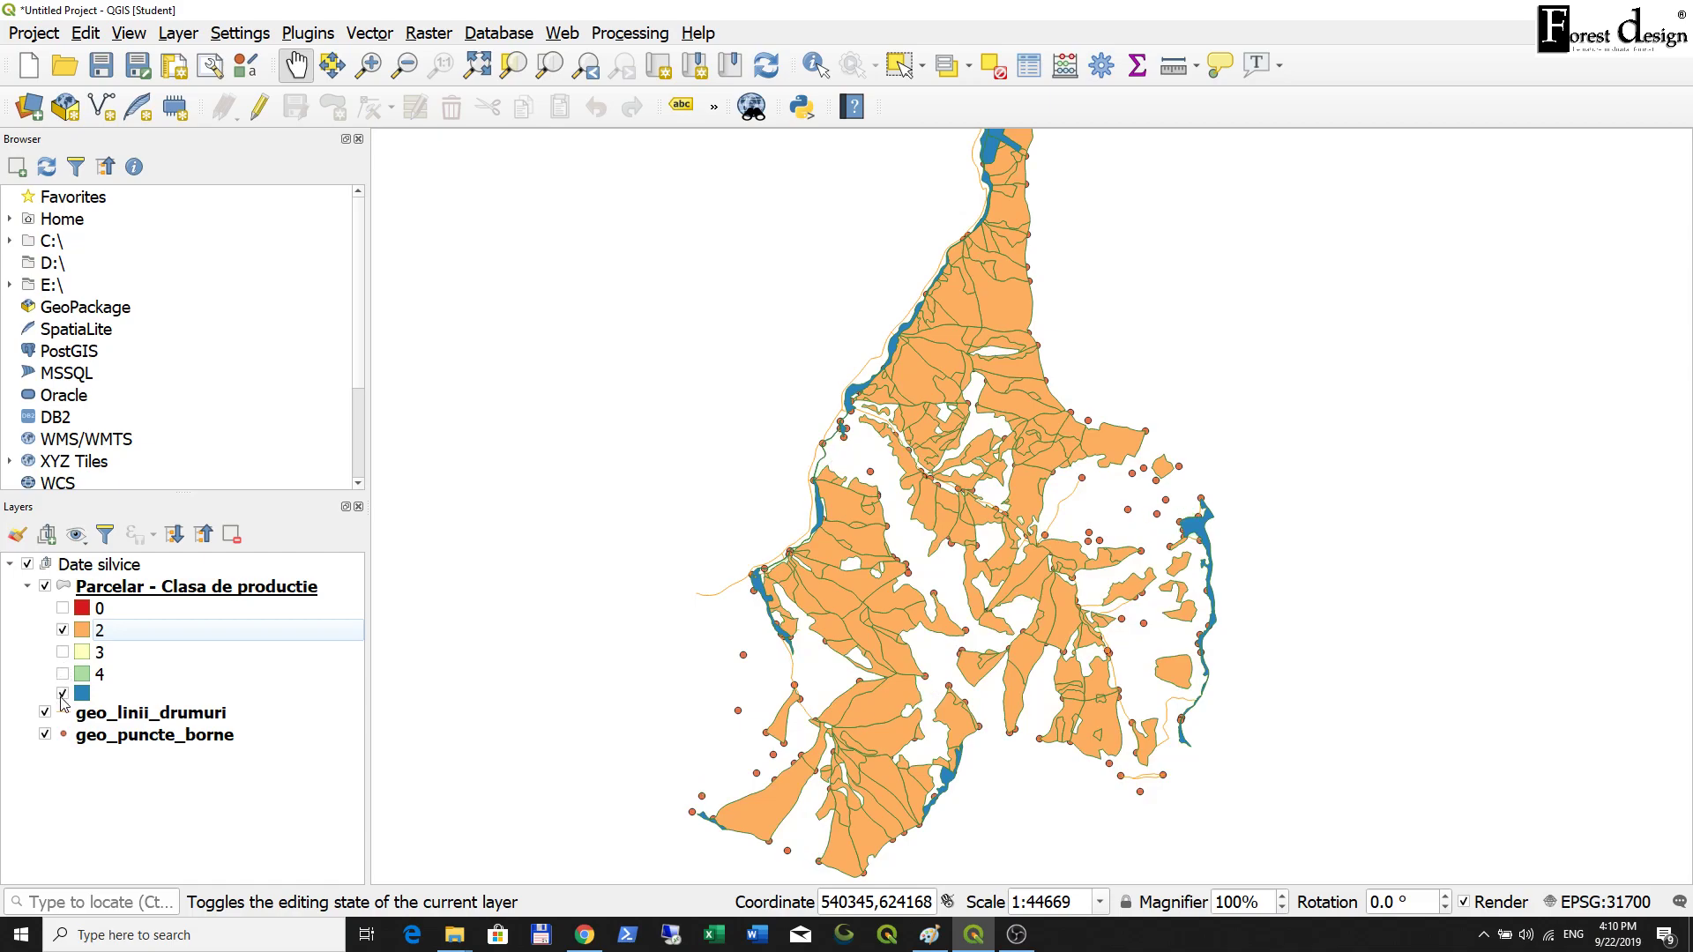
pyautogui.click(62, 694)
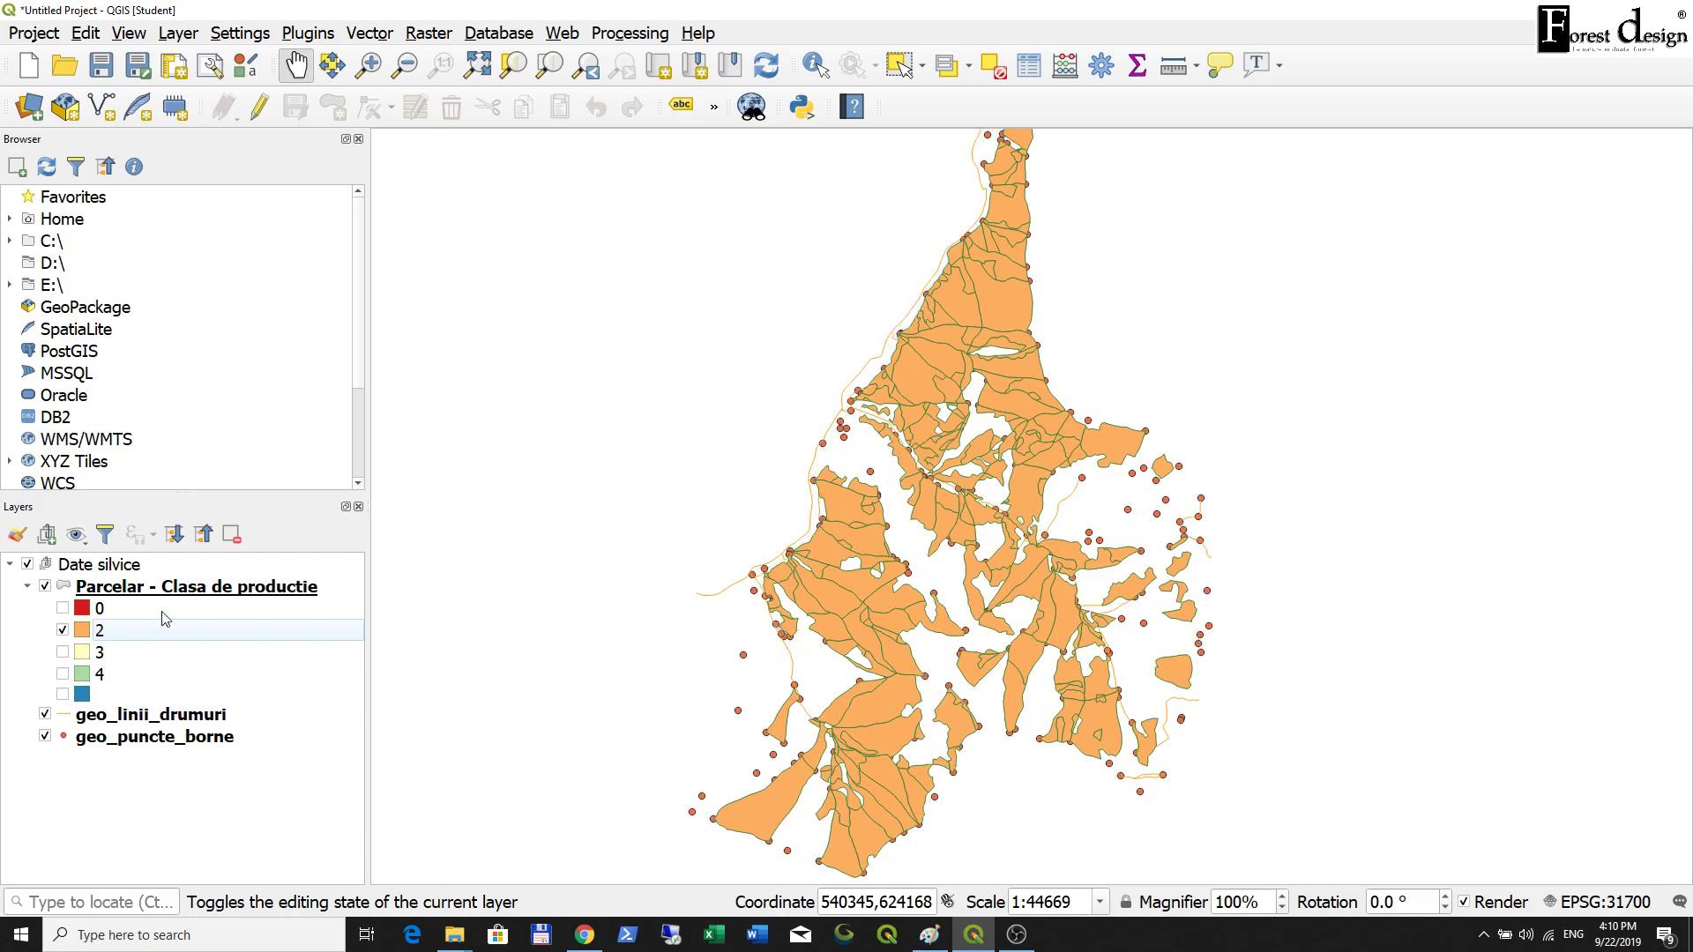
pyautogui.scroll(1, 1012, 520)
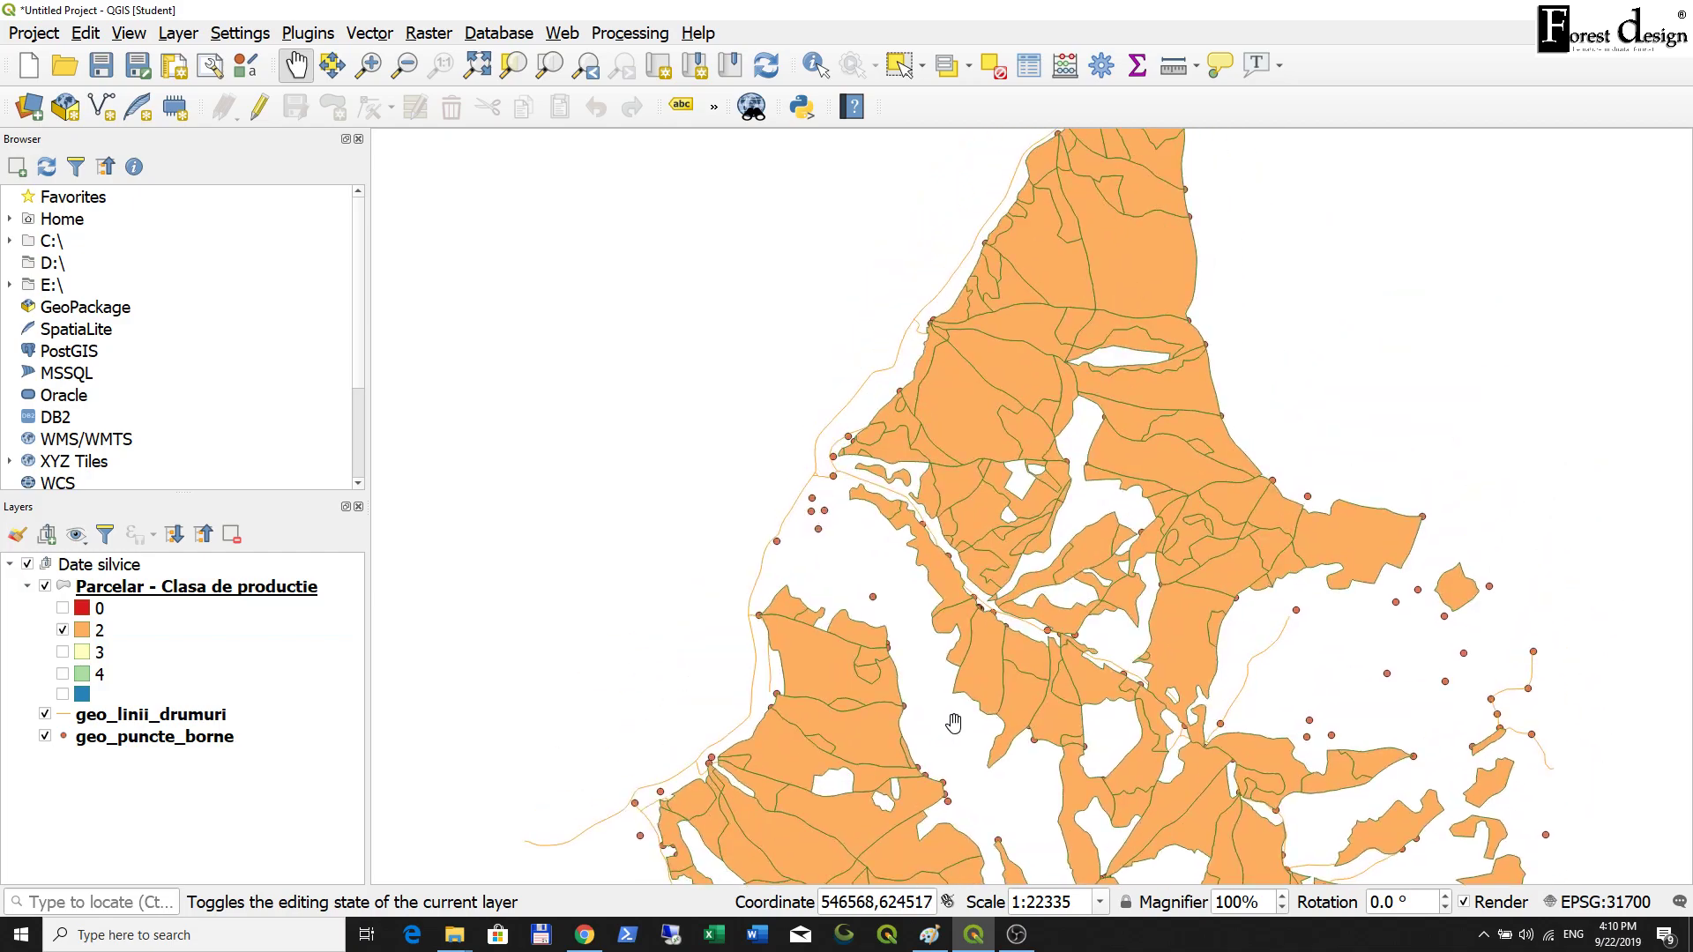
pyautogui.scroll(-1, 956, 718)
pyautogui.scroll(1, 478, 607)
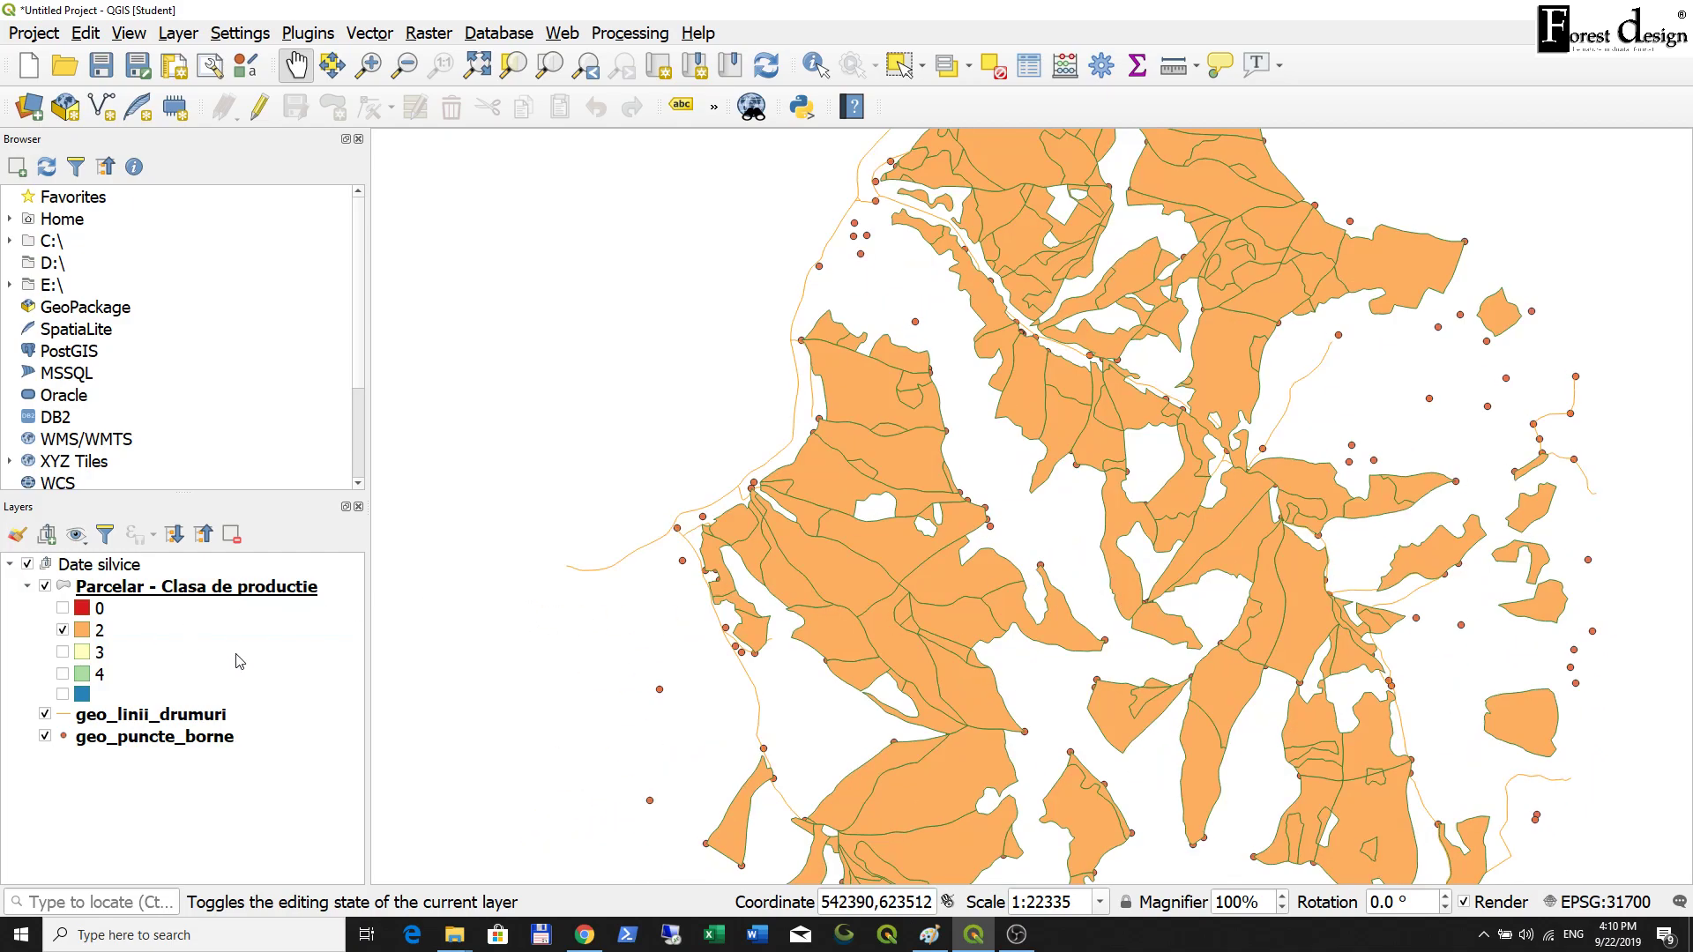
# Show classes 3 and 4 of the parcel layer again and inspect the parcels on the map.
pyautogui.click(63, 651)
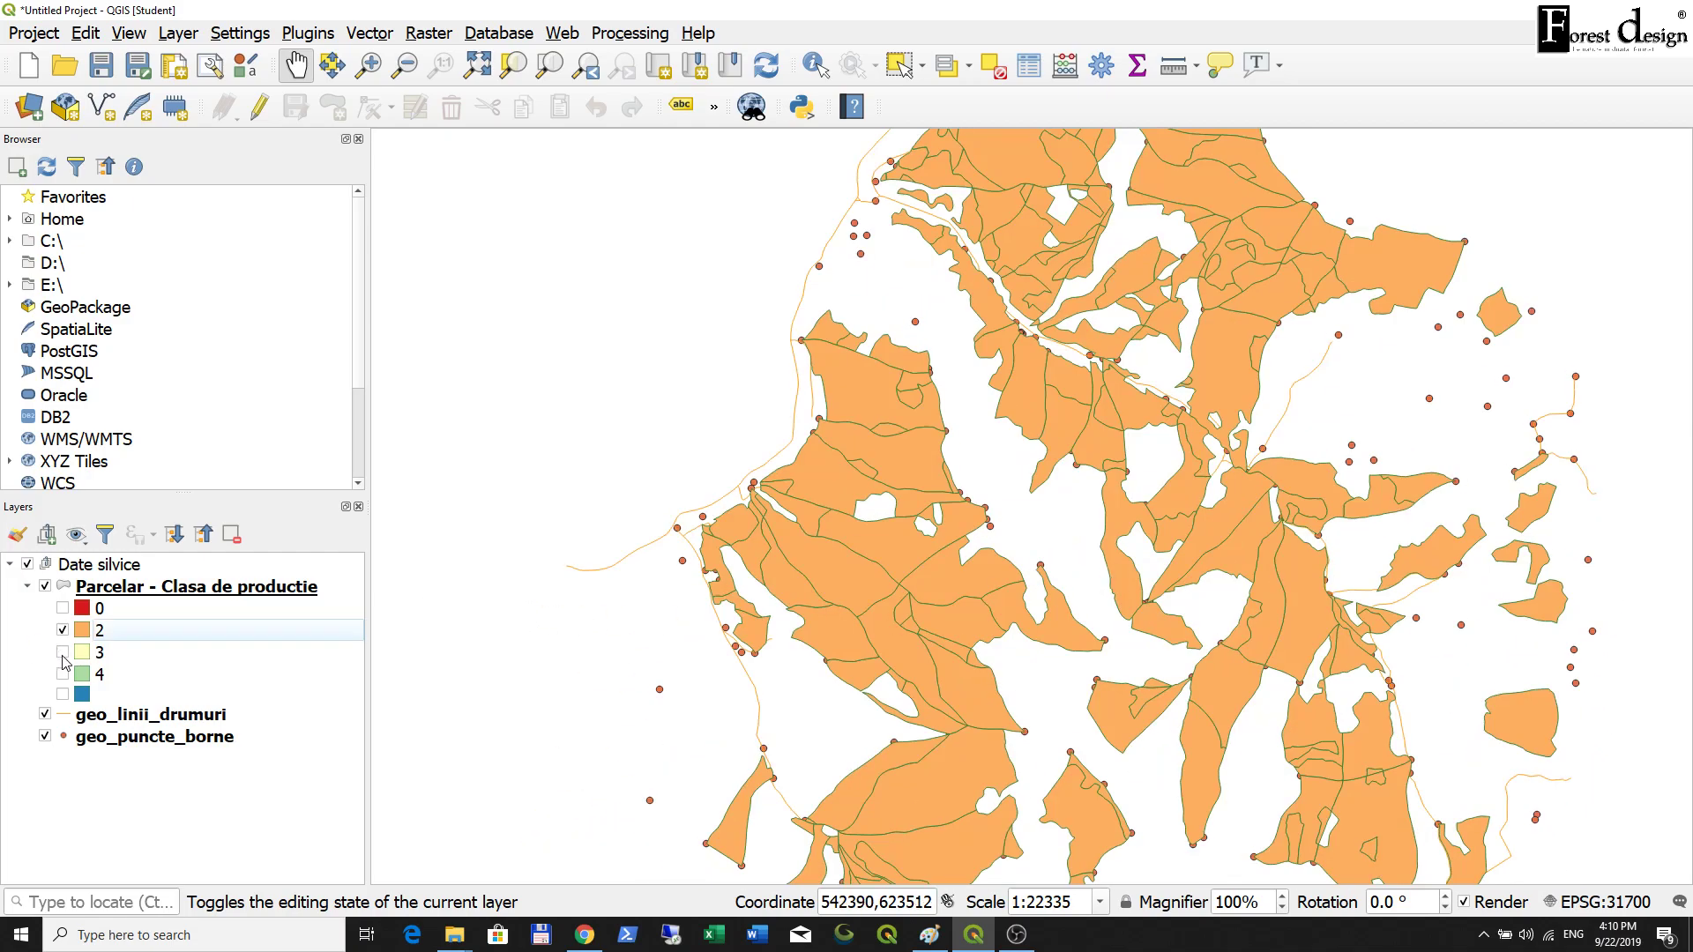
pyautogui.click(62, 673)
pyautogui.scroll(-1, 1256, 644)
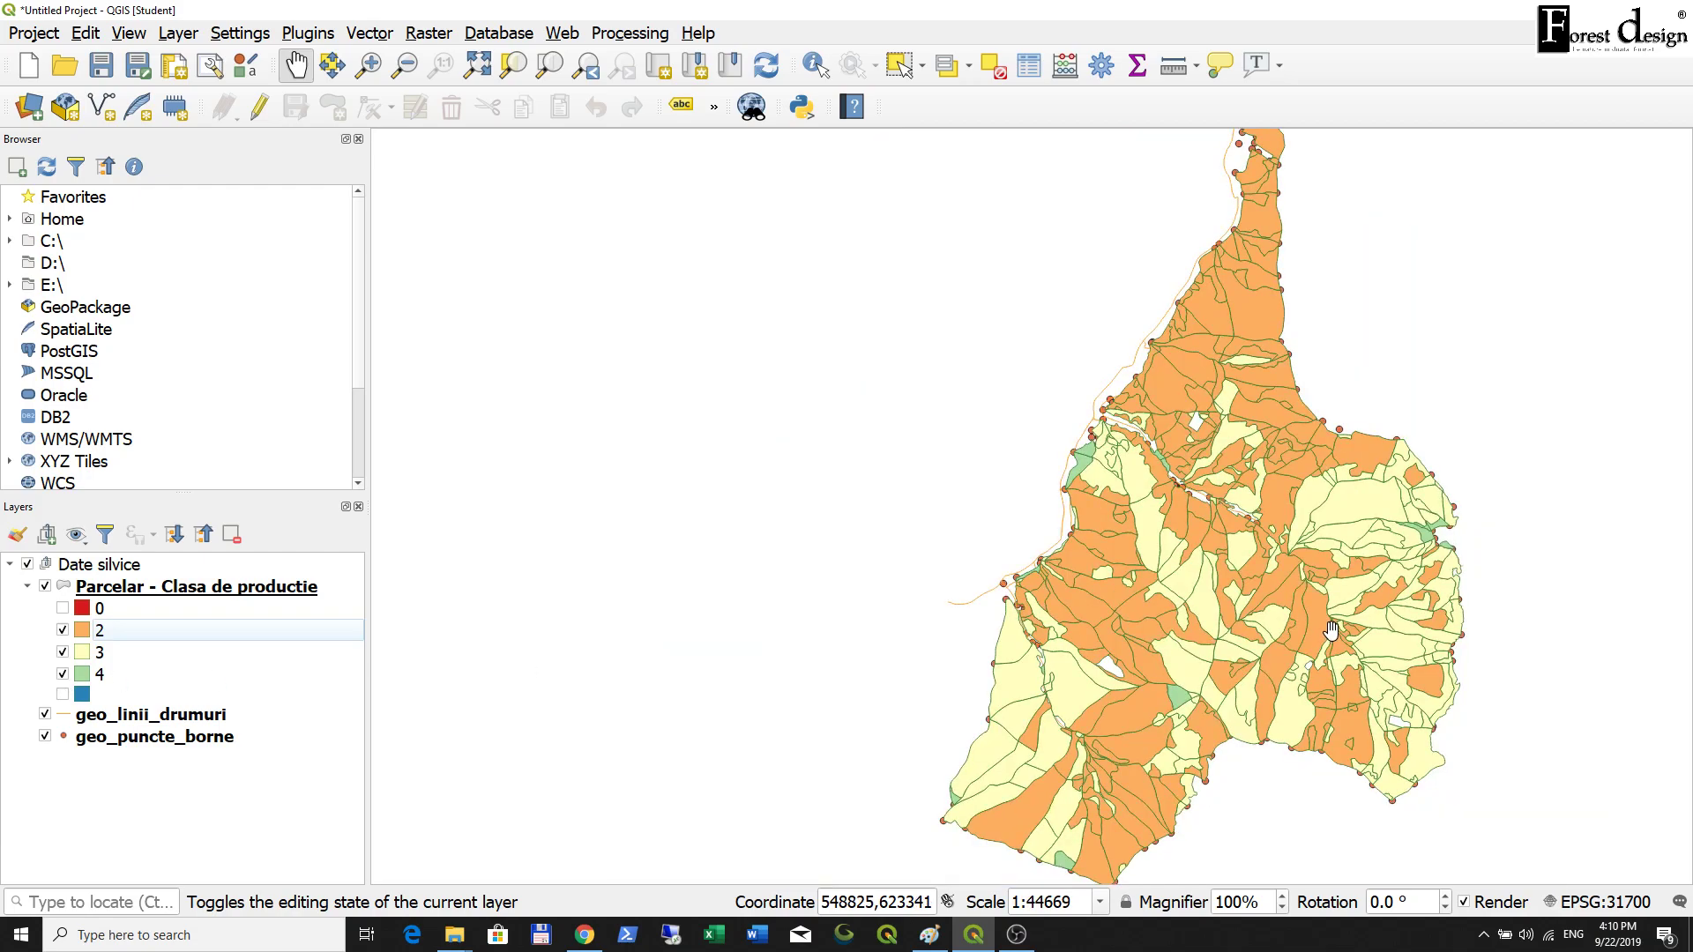
pyautogui.scroll(2, 1309, 649)
pyautogui.scroll(-2, 1323, 636)
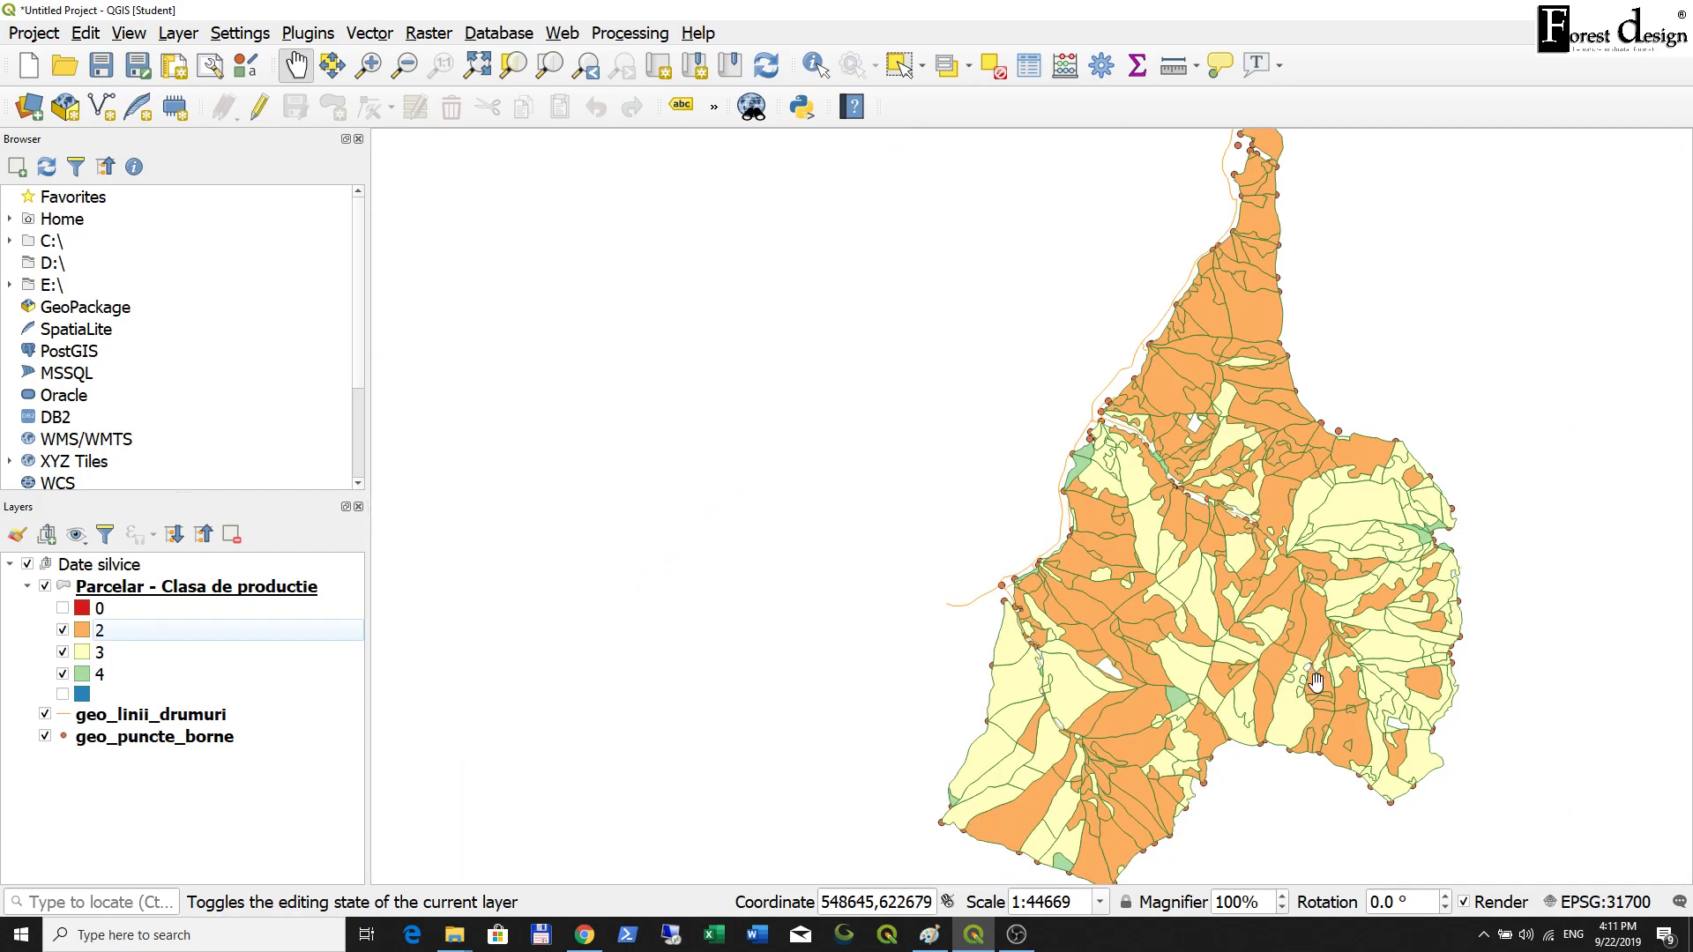
pyautogui.scroll(1, 1320, 642)
pyautogui.moveTo(1368, 696); pyautogui.dragTo(1248, 740)
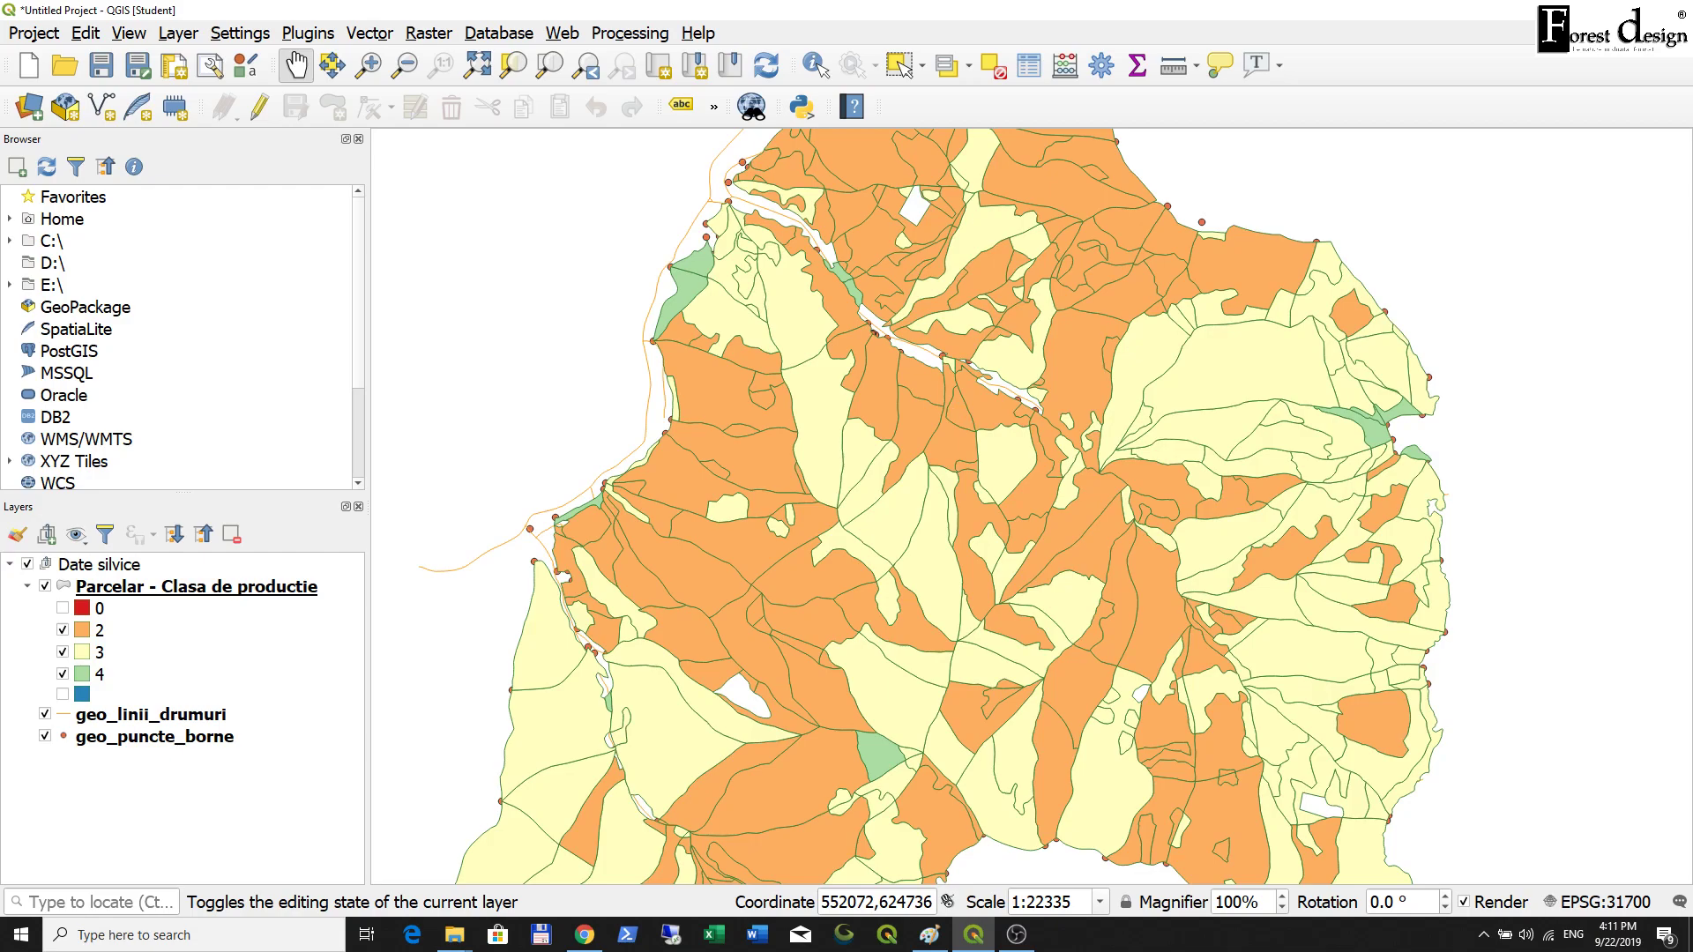
# Open the properties of the Parcelar - Clasa de productie layer and switch its symbology to Graduated.
pyautogui.rightClick(126, 589)
pyautogui.click(231, 918)
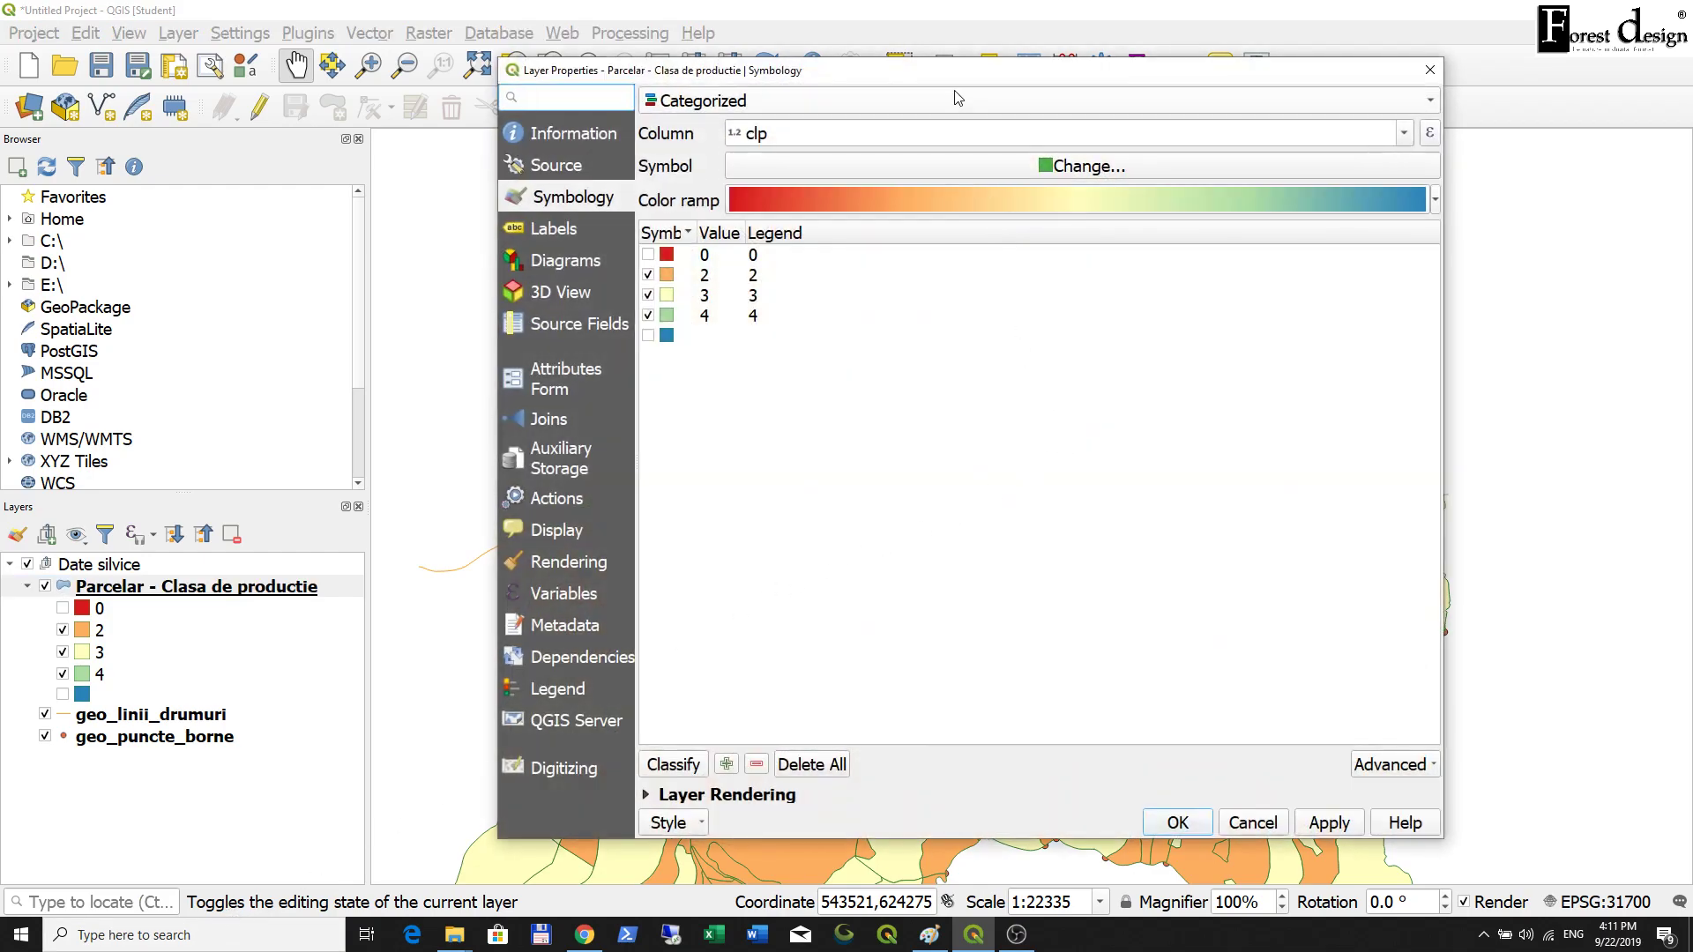
pyautogui.click(957, 100)
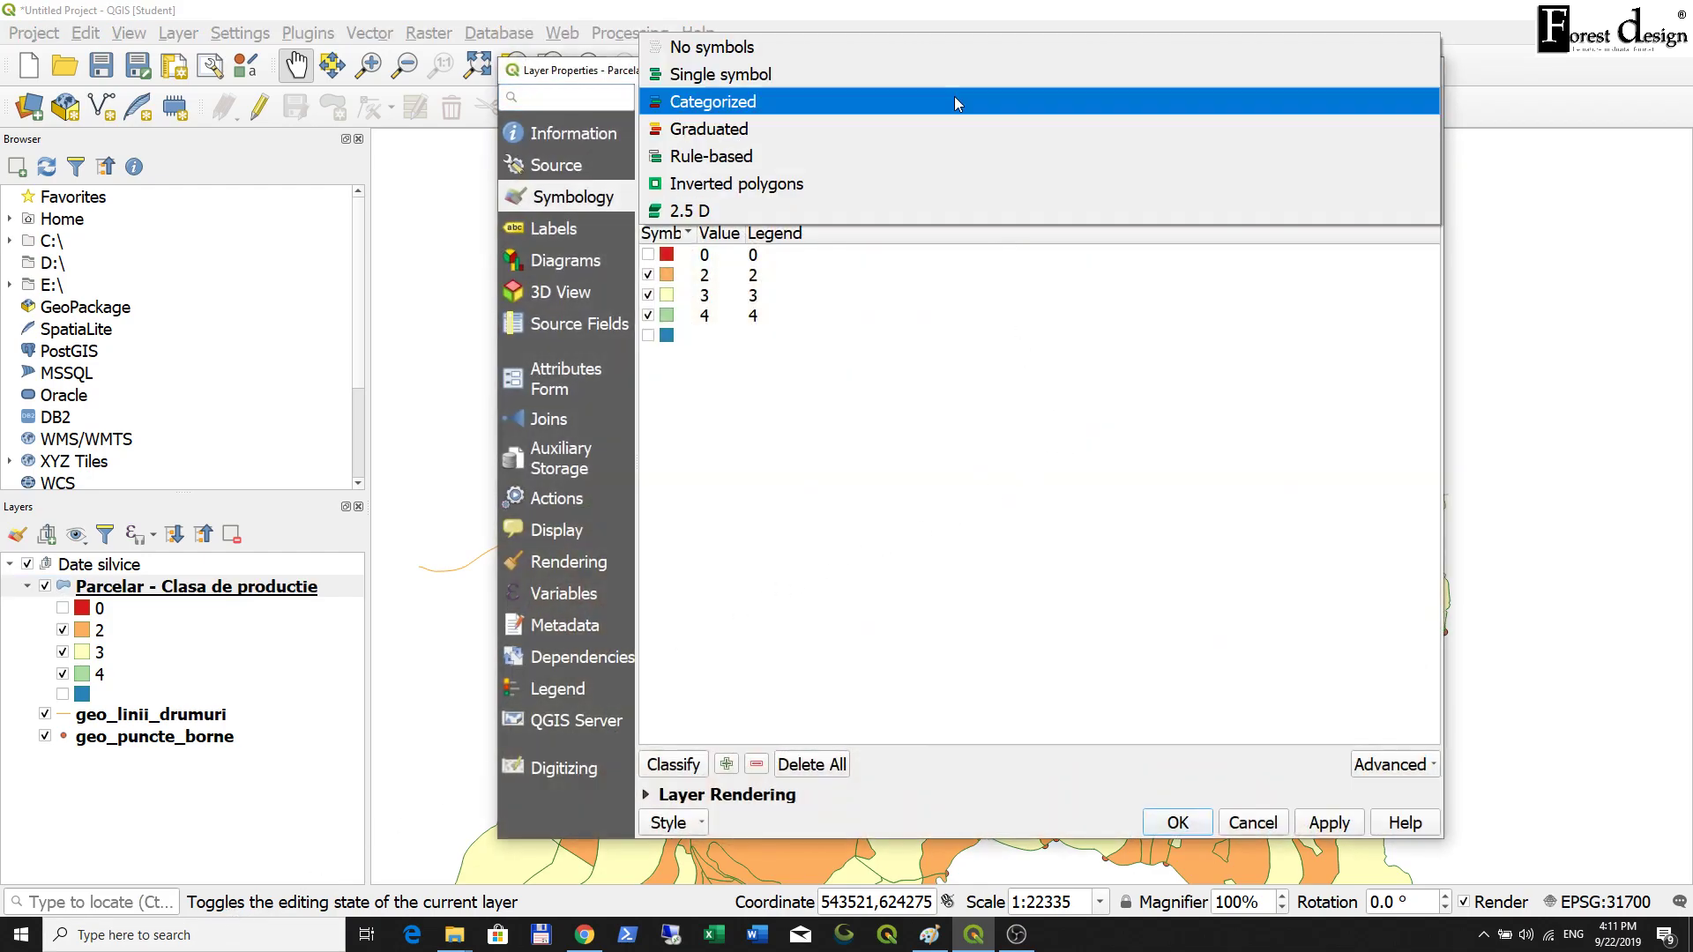
pyautogui.click(917, 142)
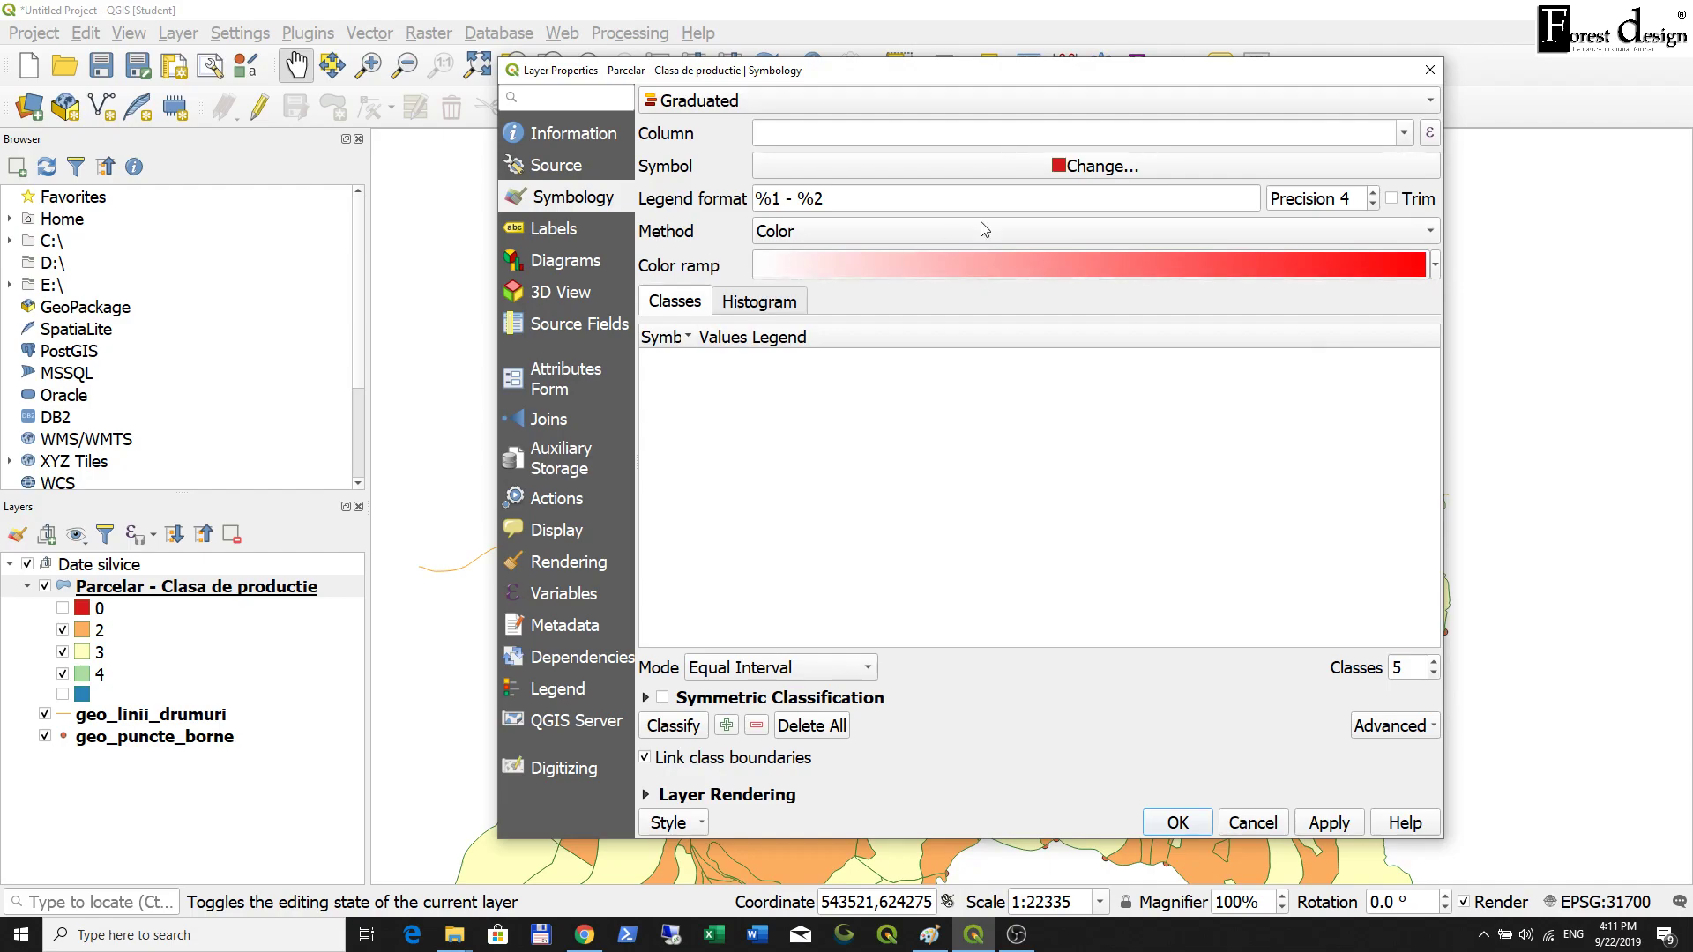
pyautogui.moveTo(986, 72); pyautogui.dragTo(923, 113)
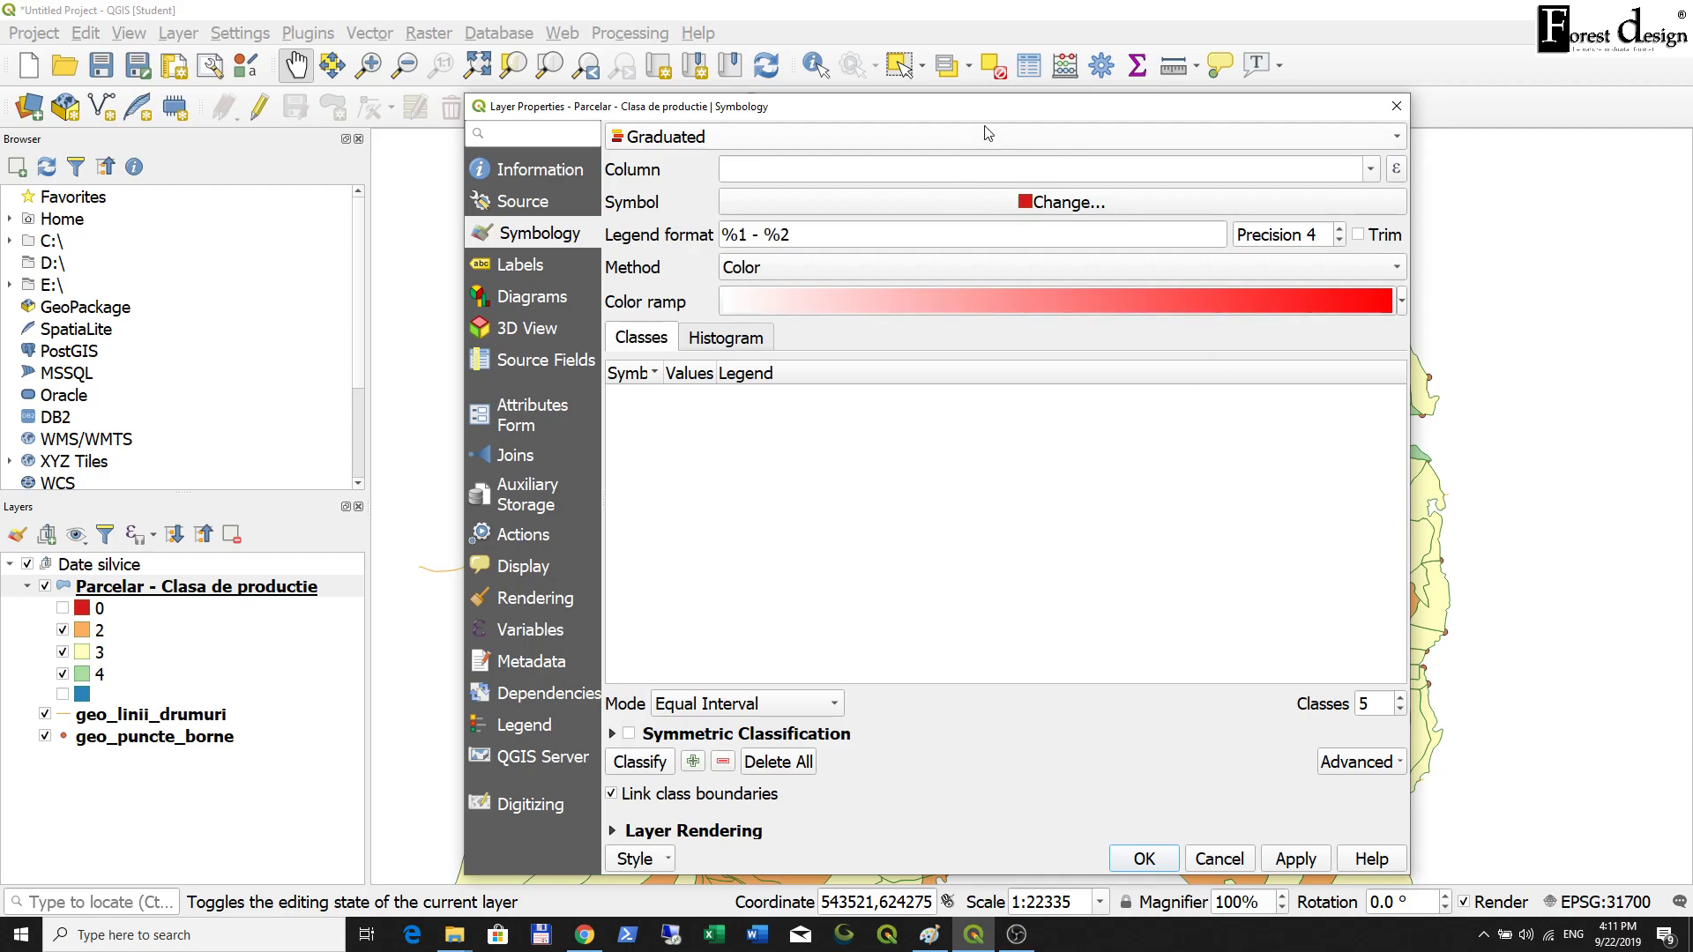
# Classify the graduated symbology by the ta column with equal intervals in 5 classes and widen the Values column.
pyautogui.click(1371, 173)
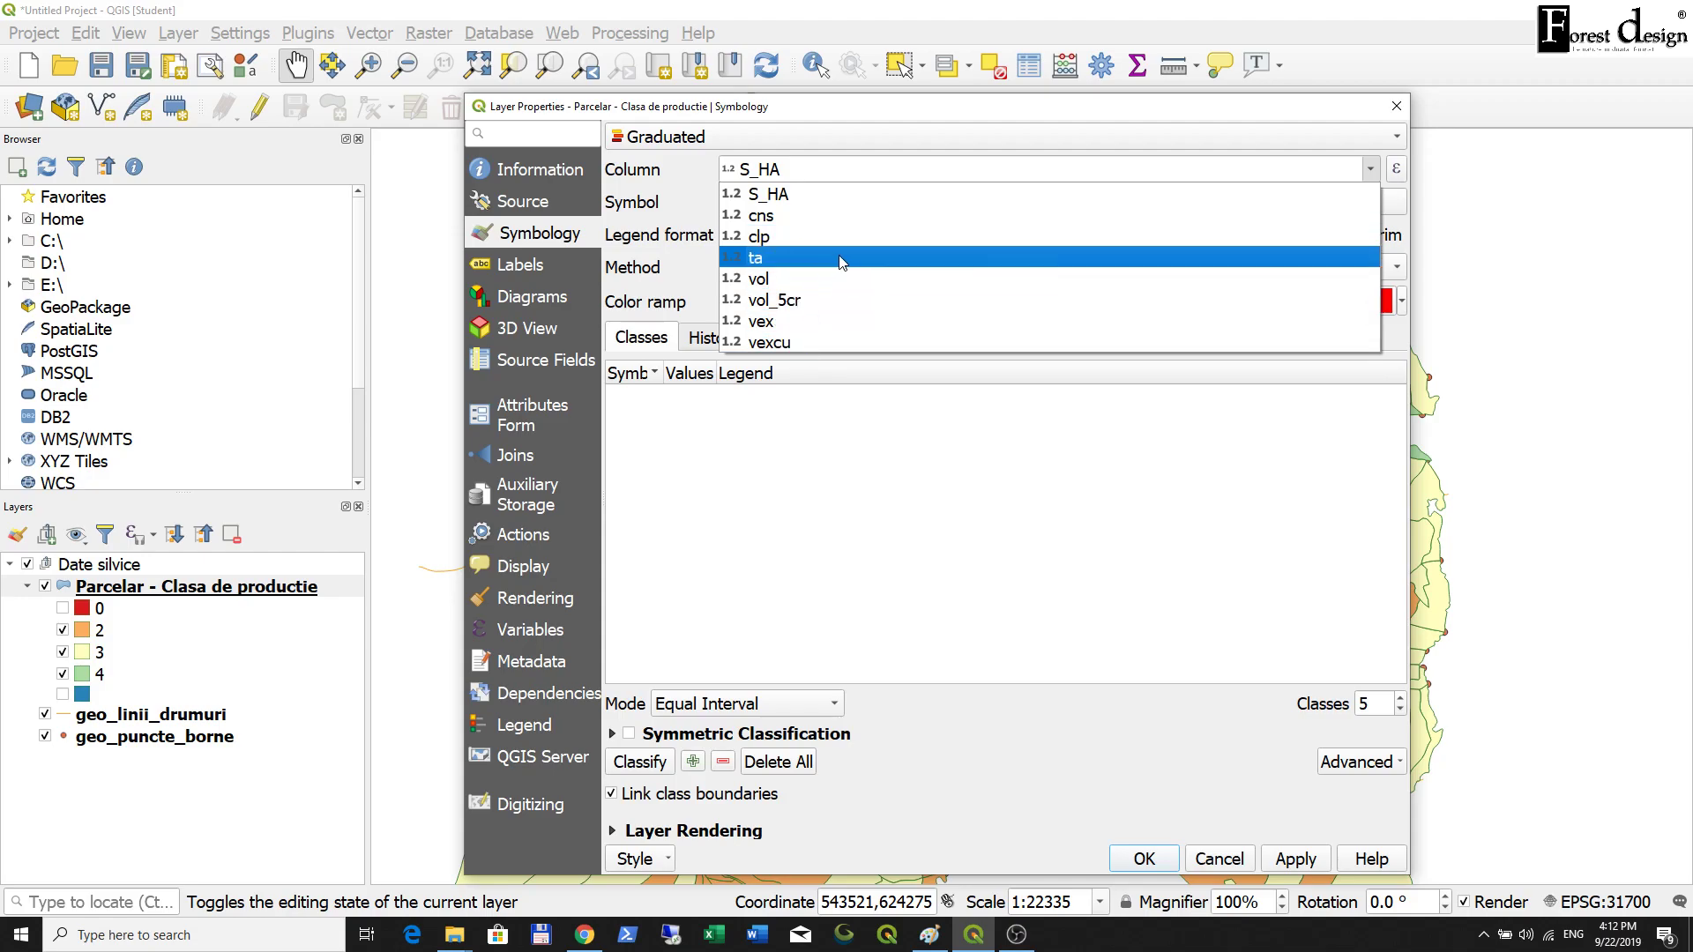
pyautogui.click(802, 272)
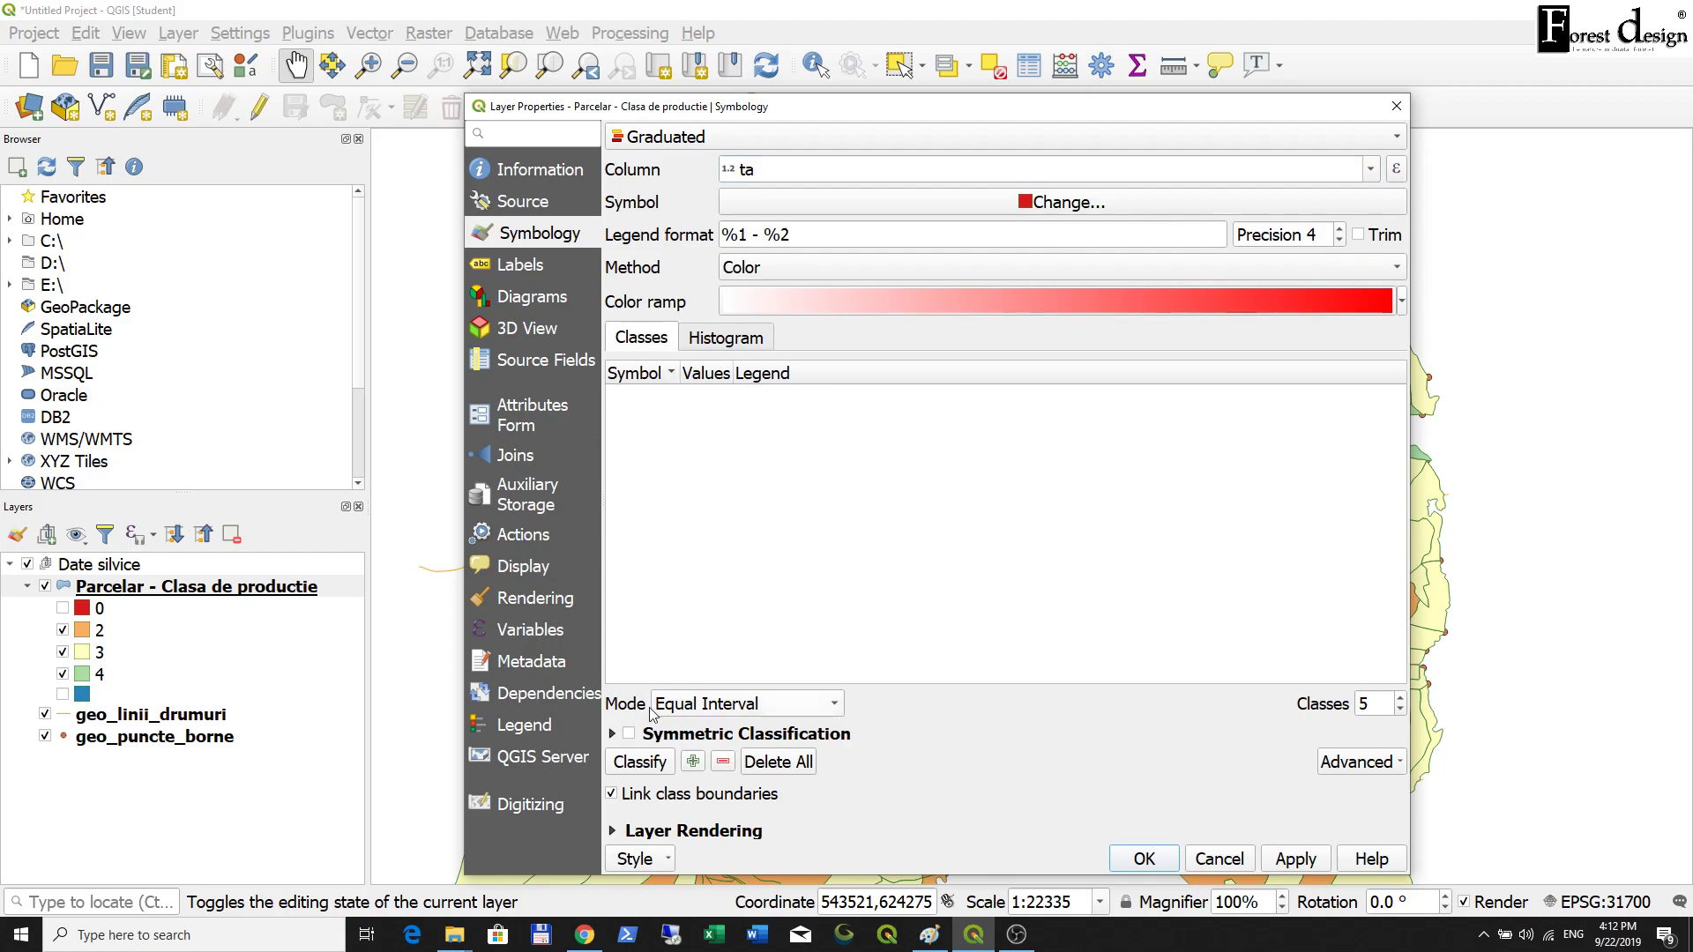
pyautogui.click(639, 763)
pyautogui.moveTo(818, 374); pyautogui.dragTo(847, 373)
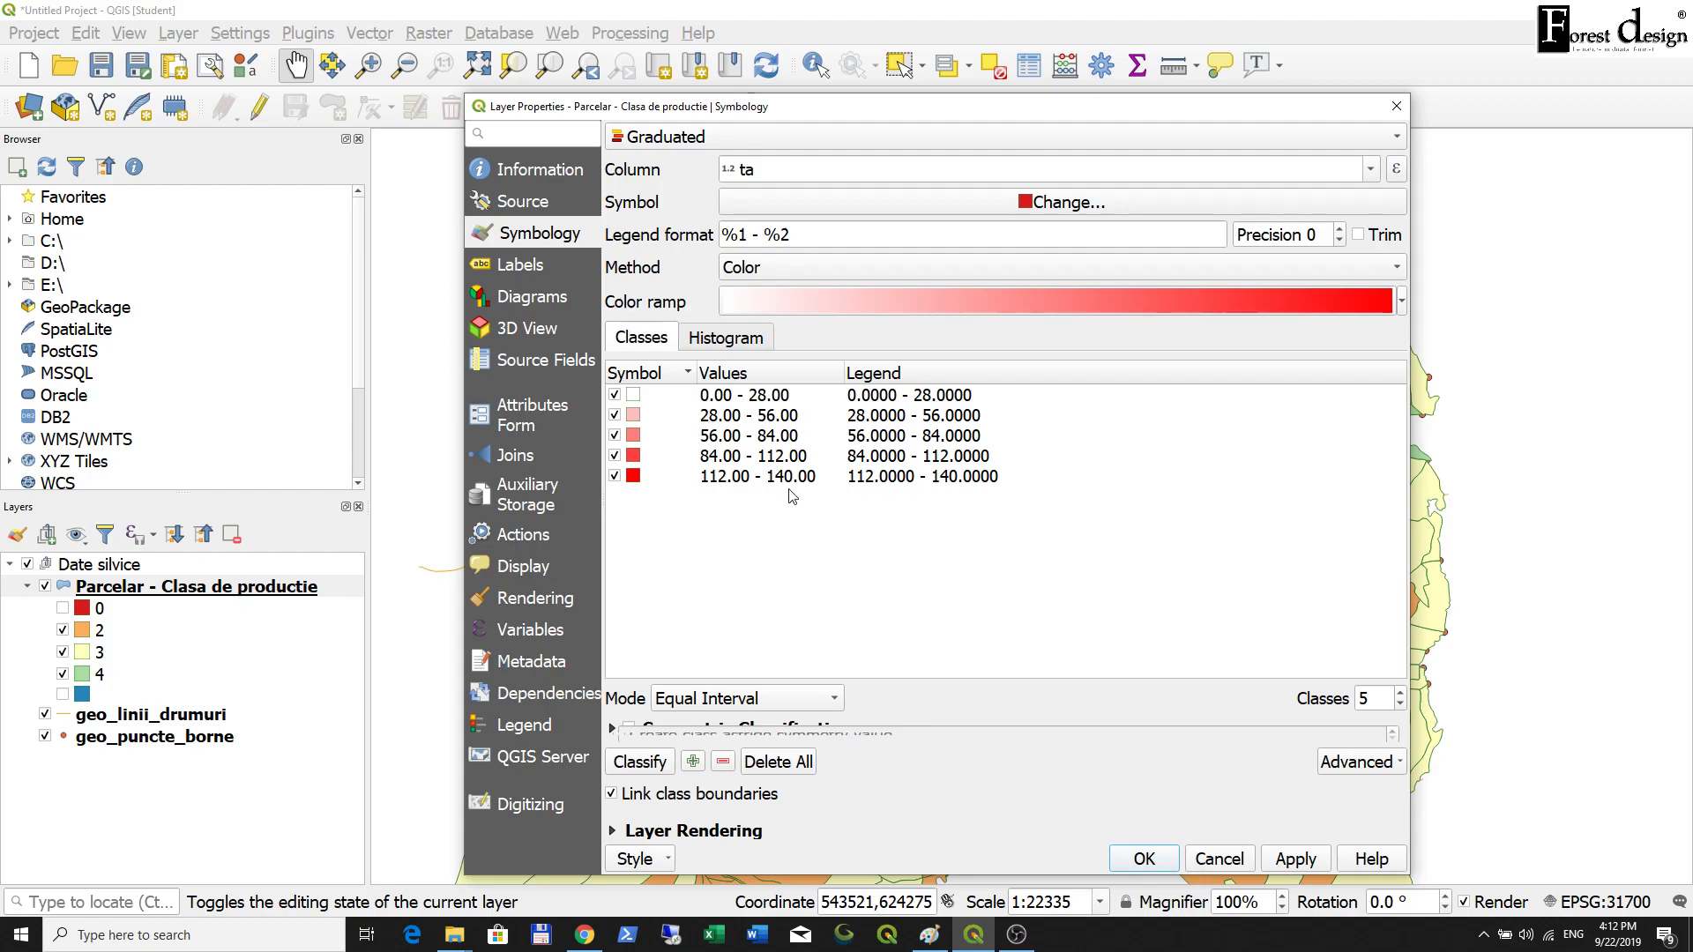
# Enlarge the properties dialog, expand the Symmetric Classification settings and review the available classification modes, keeping Equal Interval.
pyautogui.moveTo(1036, 95); pyautogui.dragTo(1036, 66)
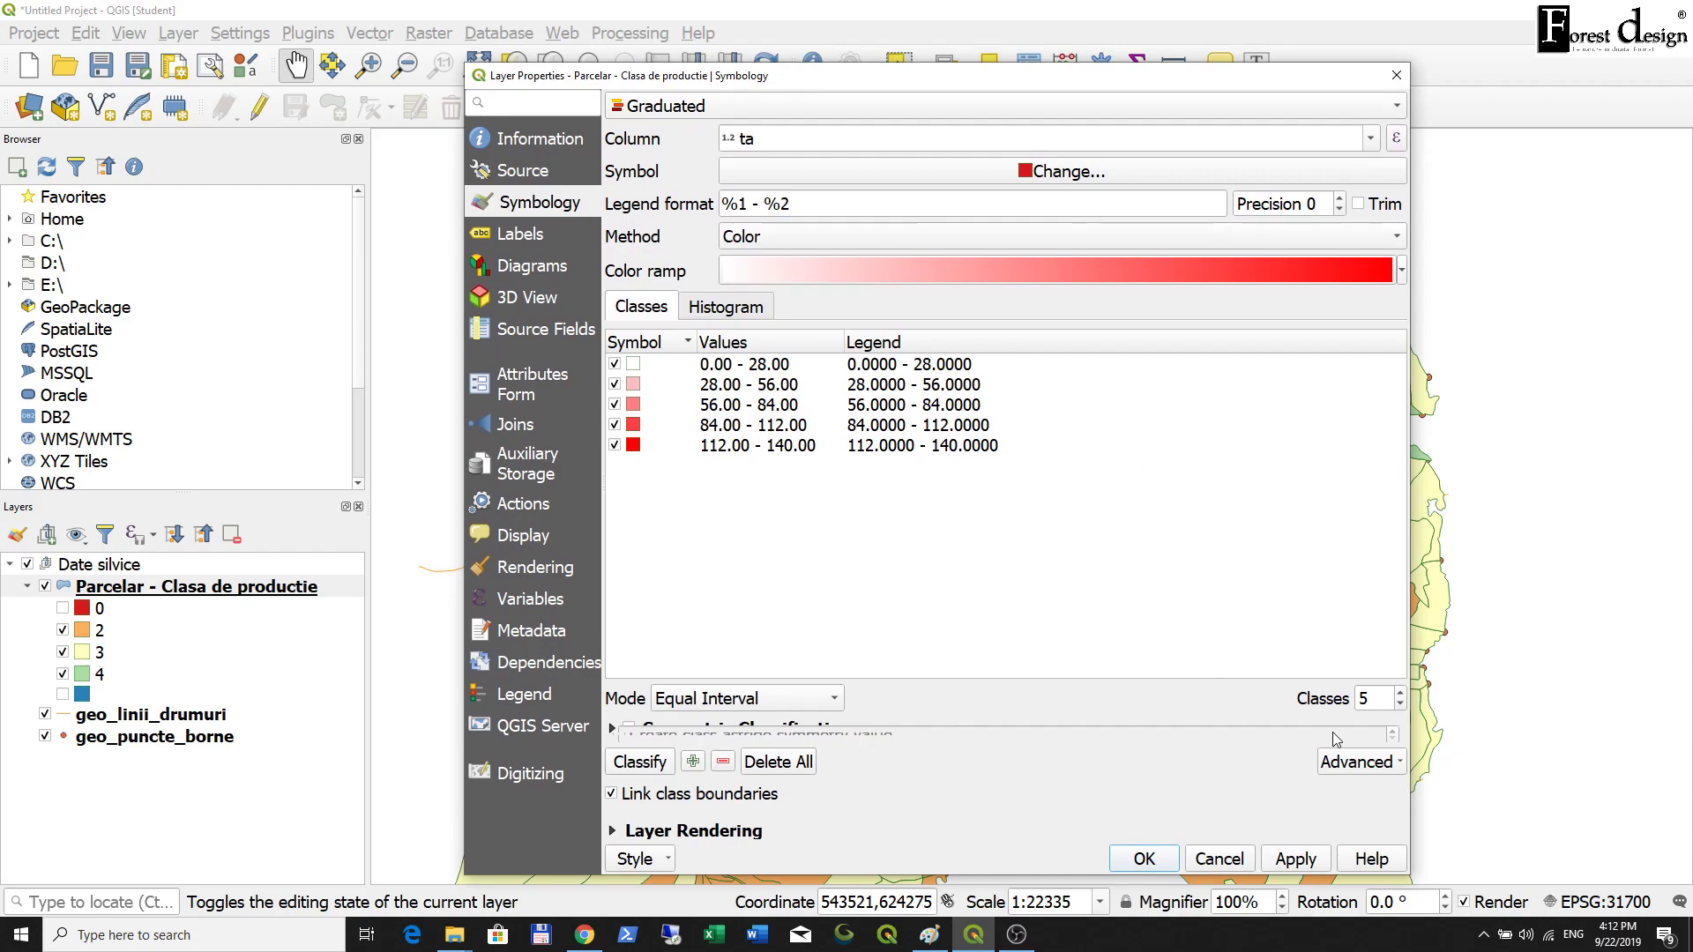
pyautogui.moveTo(1410, 735); pyautogui.dragTo(1494, 736)
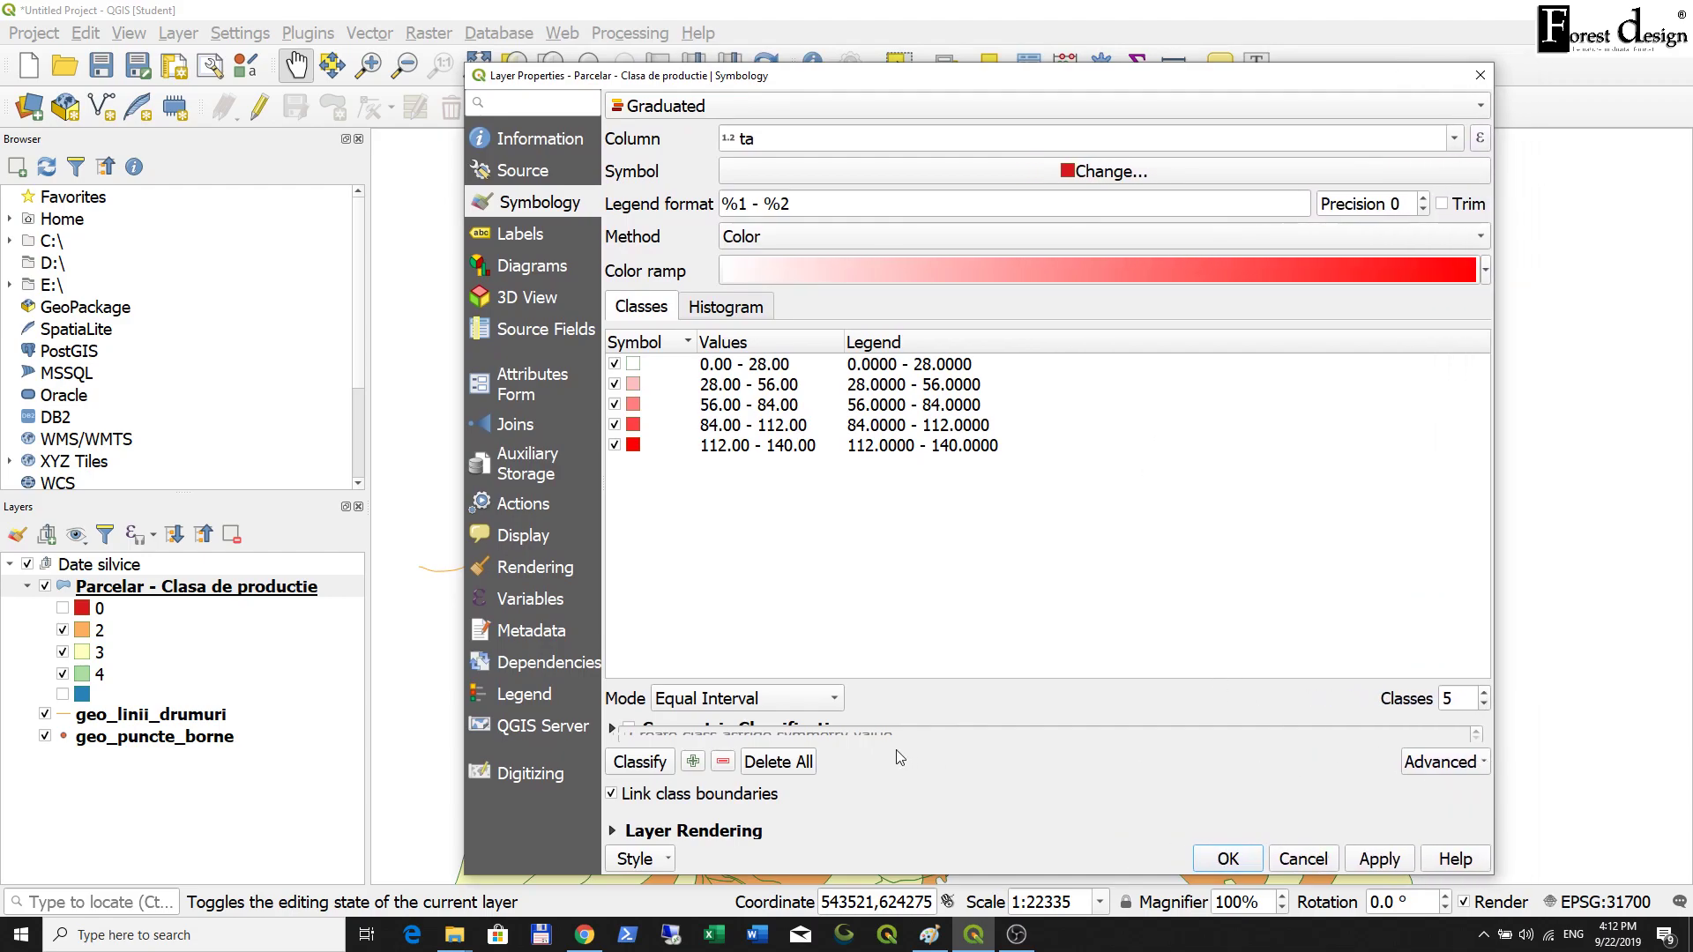
pyautogui.click(613, 730)
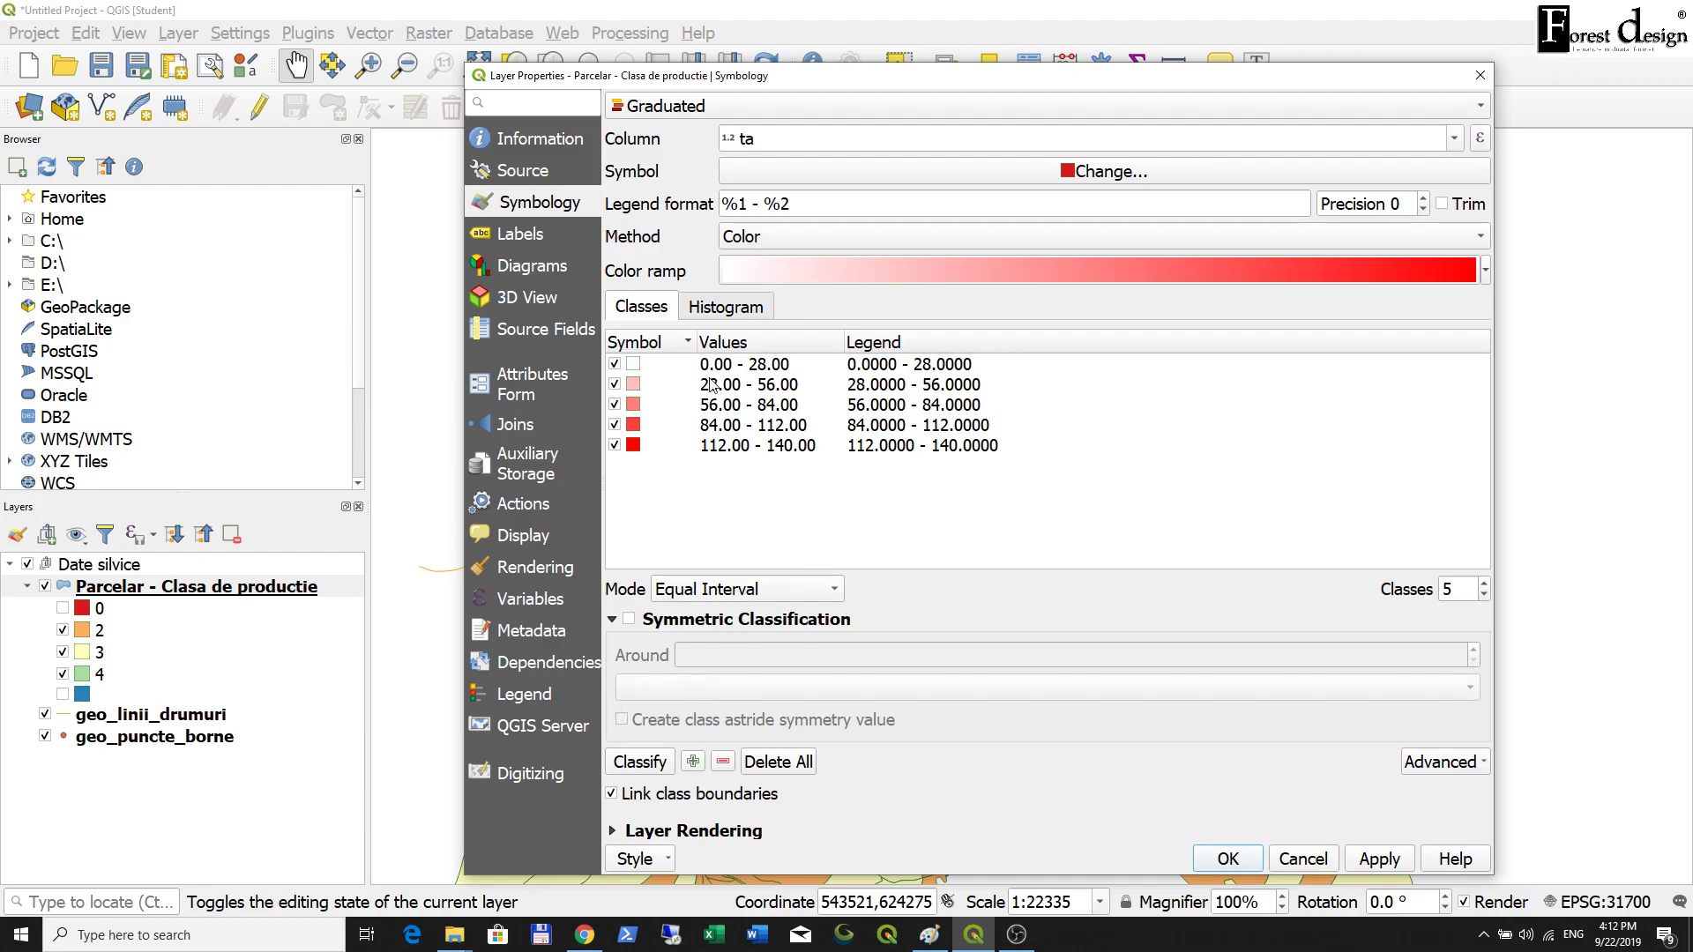
pyautogui.click(710, 589)
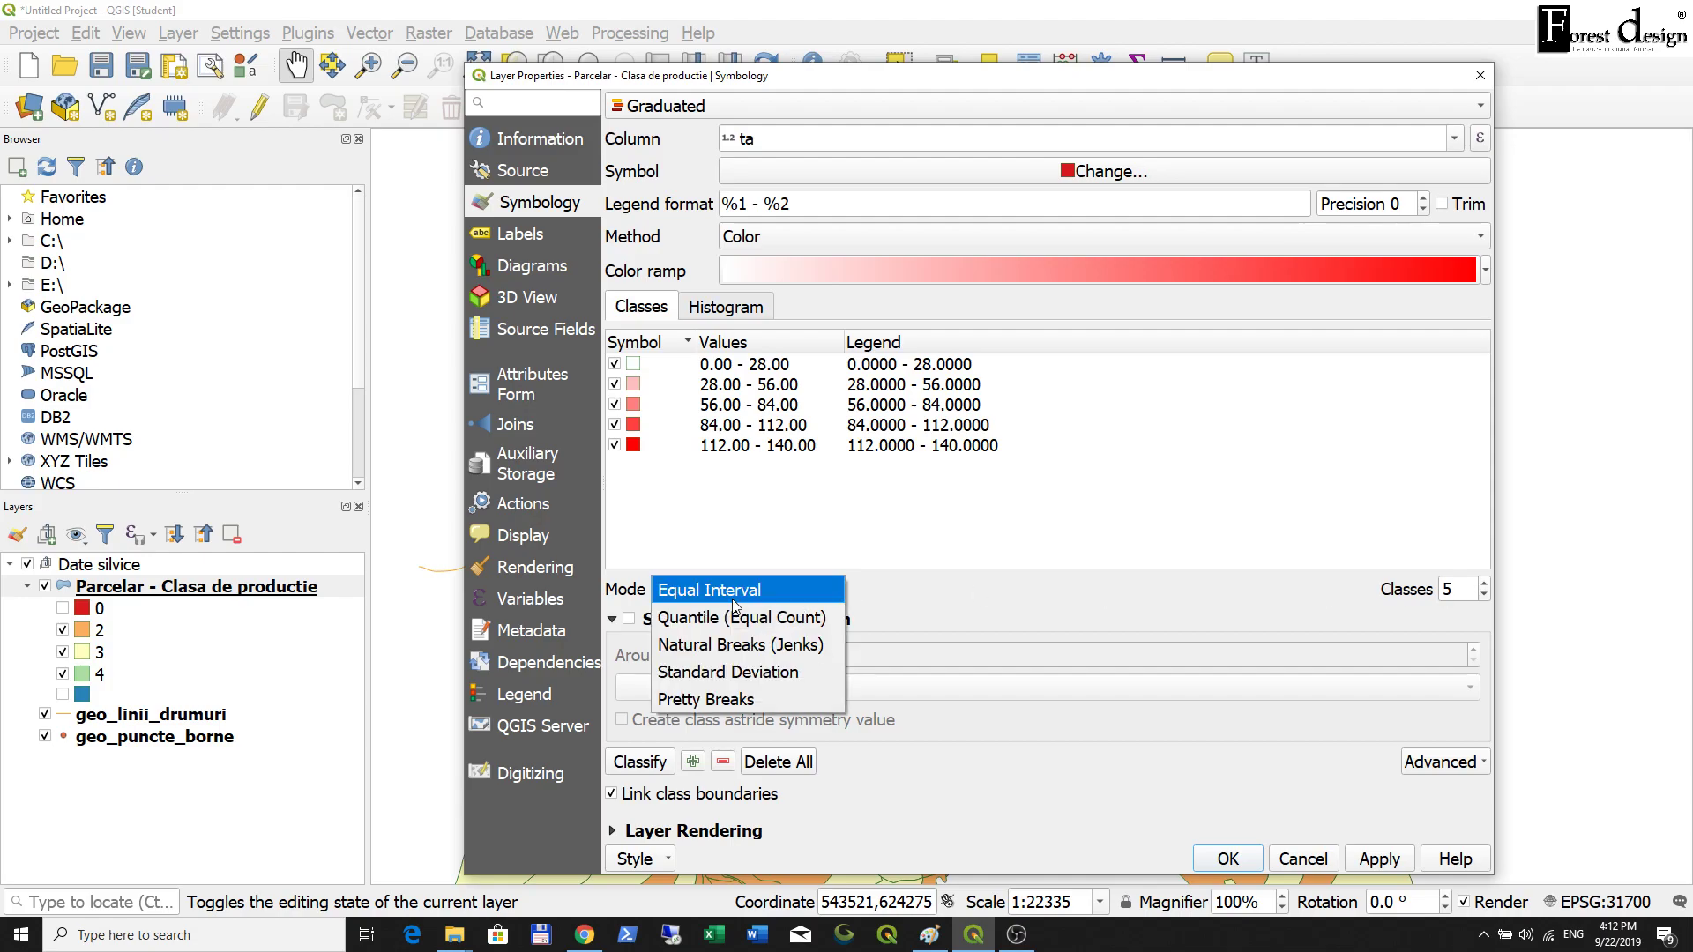
pyautogui.click(1125, 633)
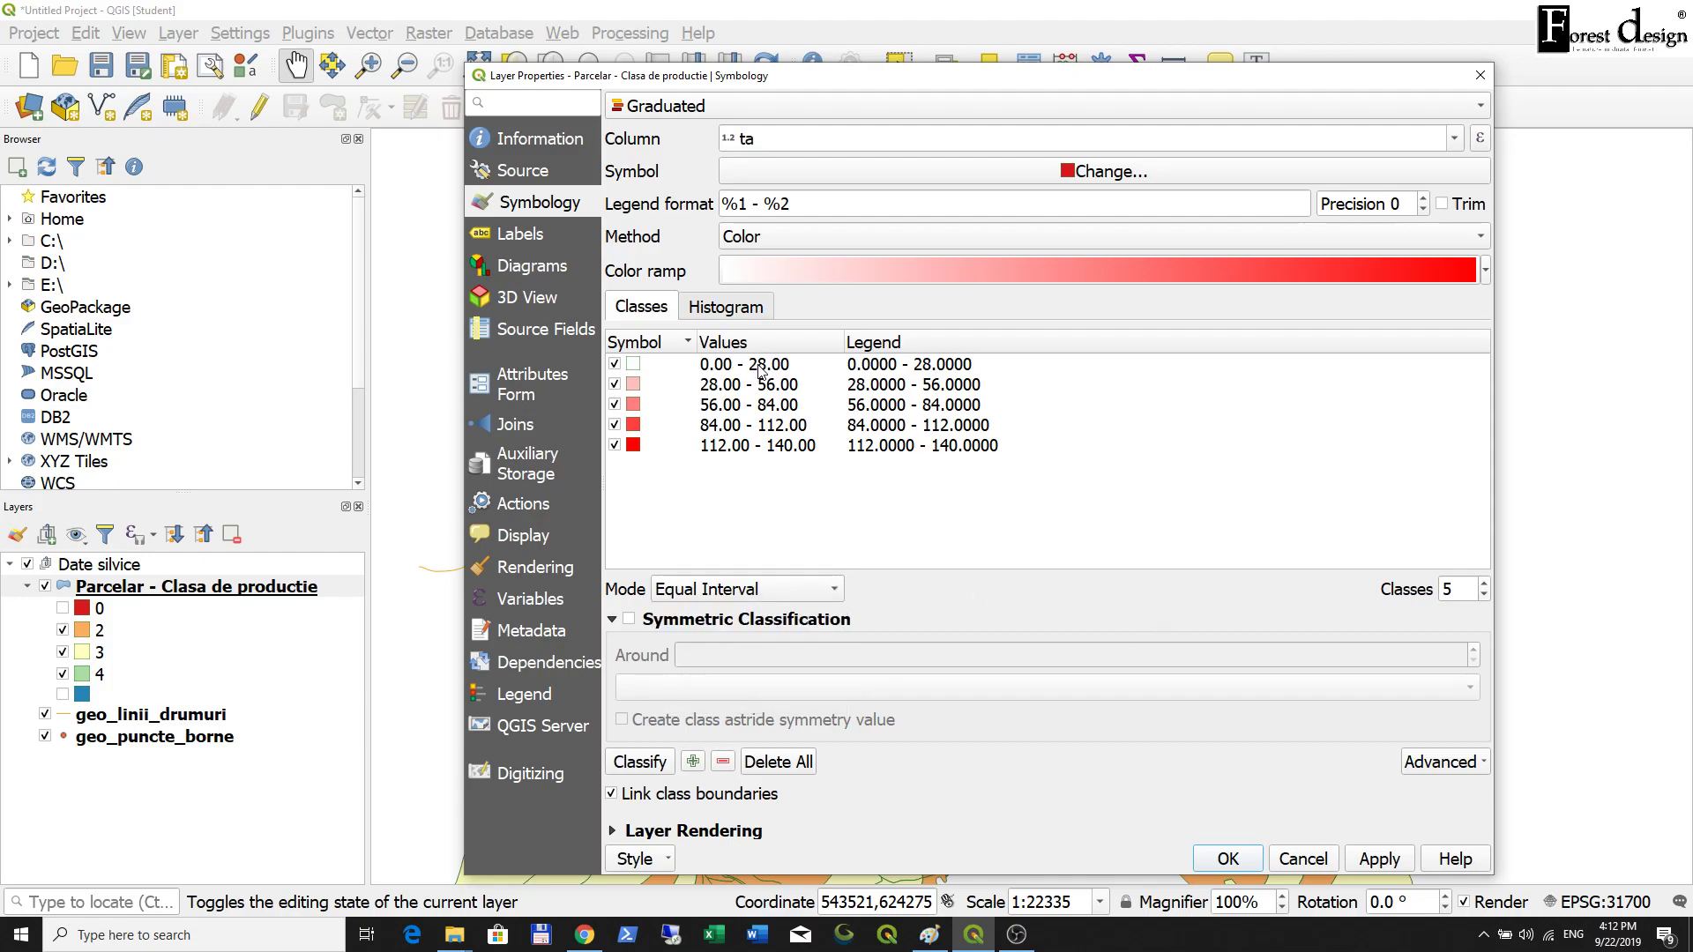
# Increase the number of equal-interval classes for the ta column to 7.
pyautogui.click(1485, 585)
pyautogui.click(1484, 616)
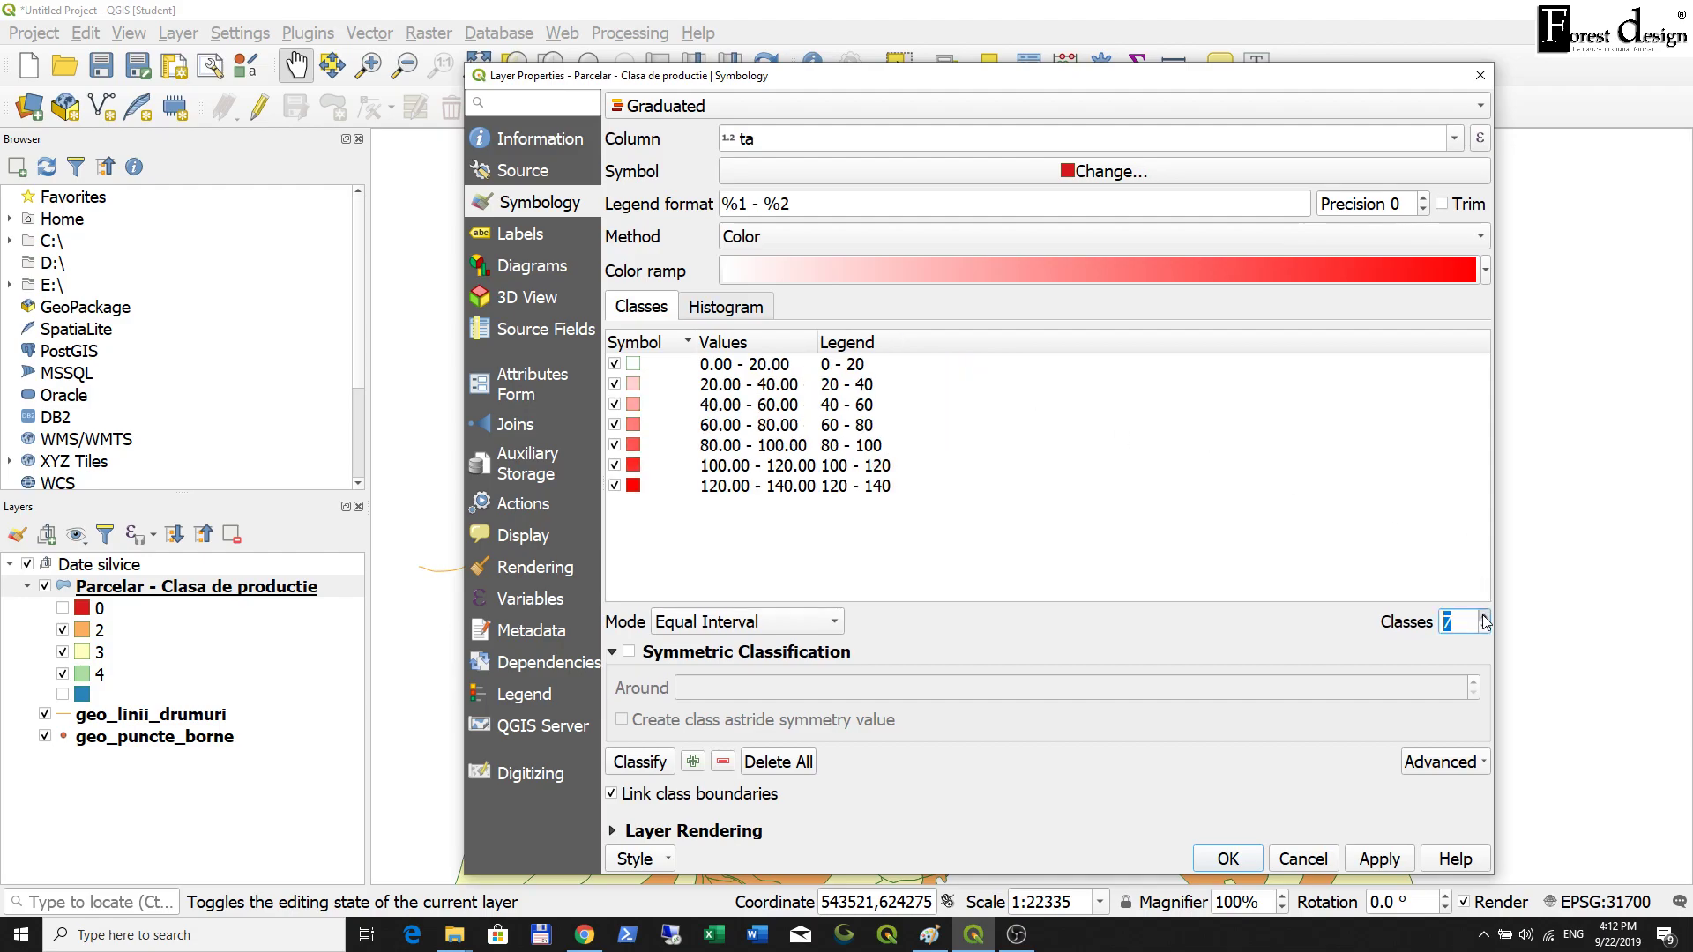
pyautogui.click(1460, 623)
# Try the Random Color Ramp and the RdGy ramp on the graduated classes.
pyautogui.click(1487, 272)
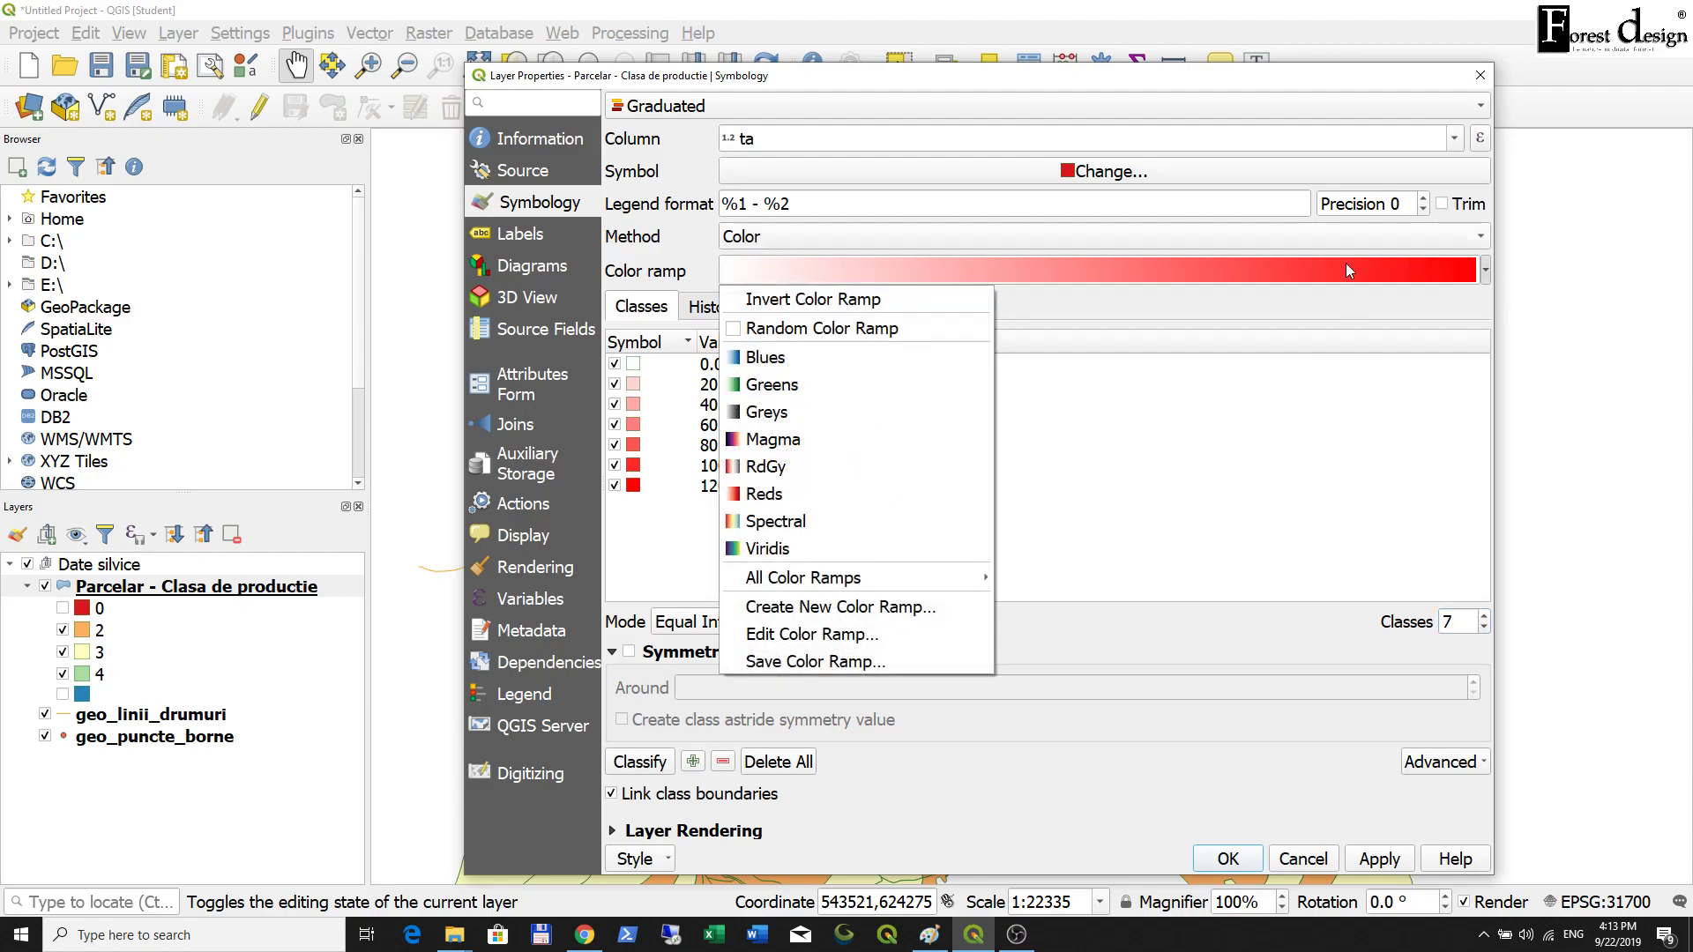
pyautogui.click(798, 329)
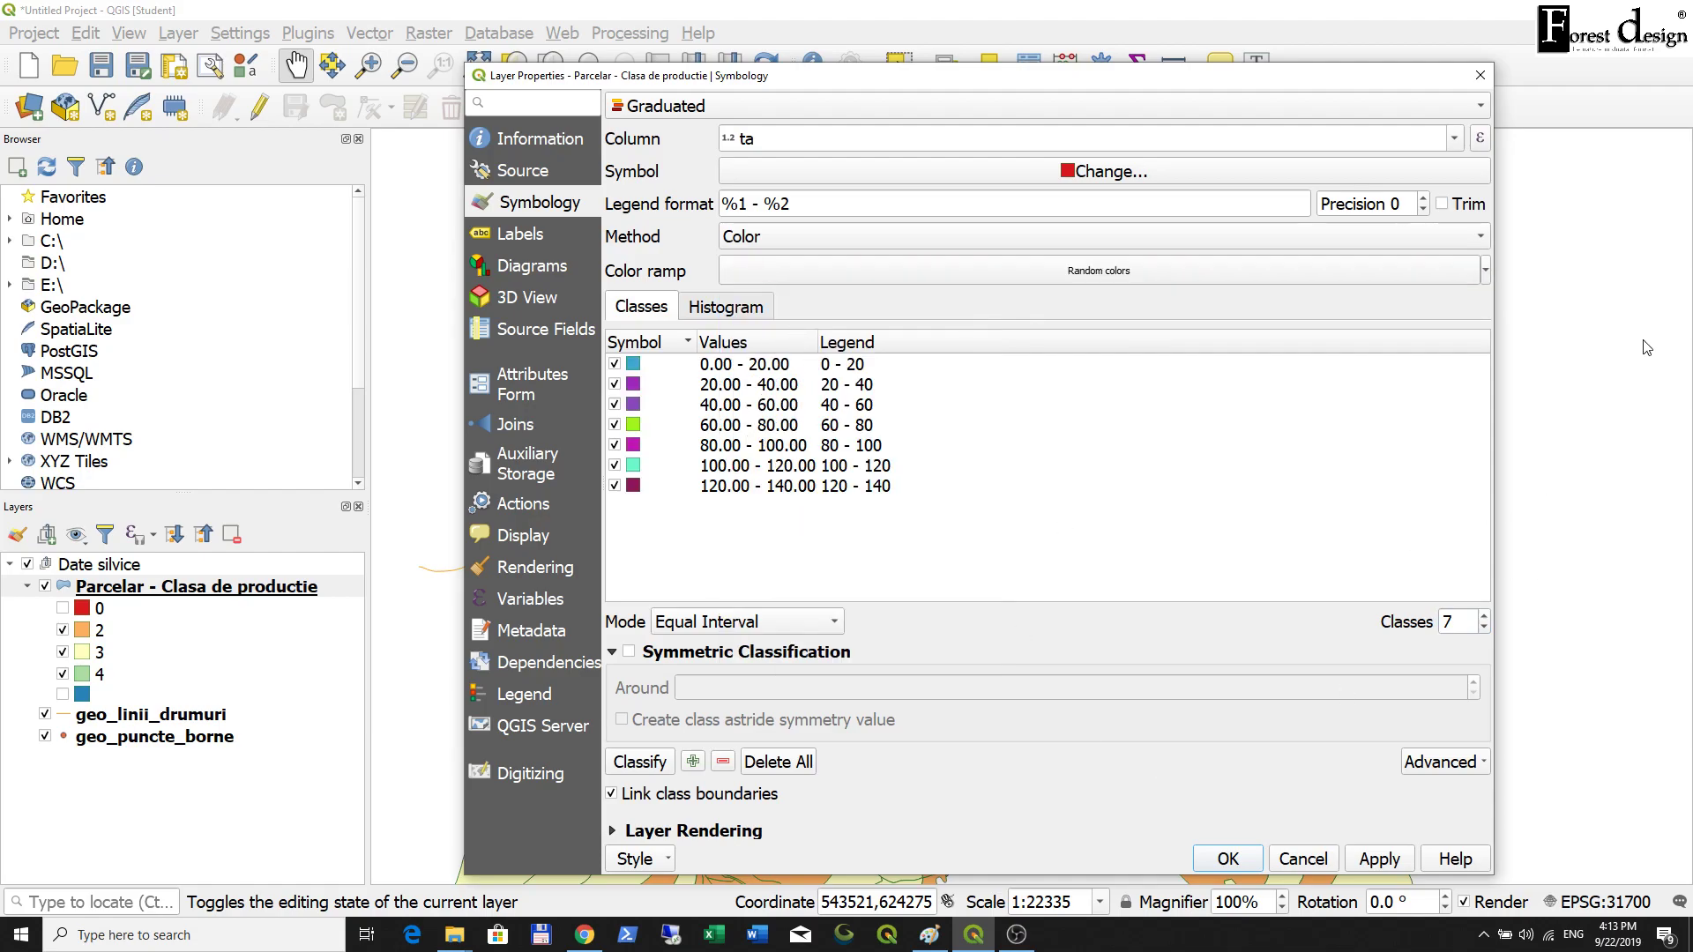
pyautogui.click(1487, 273)
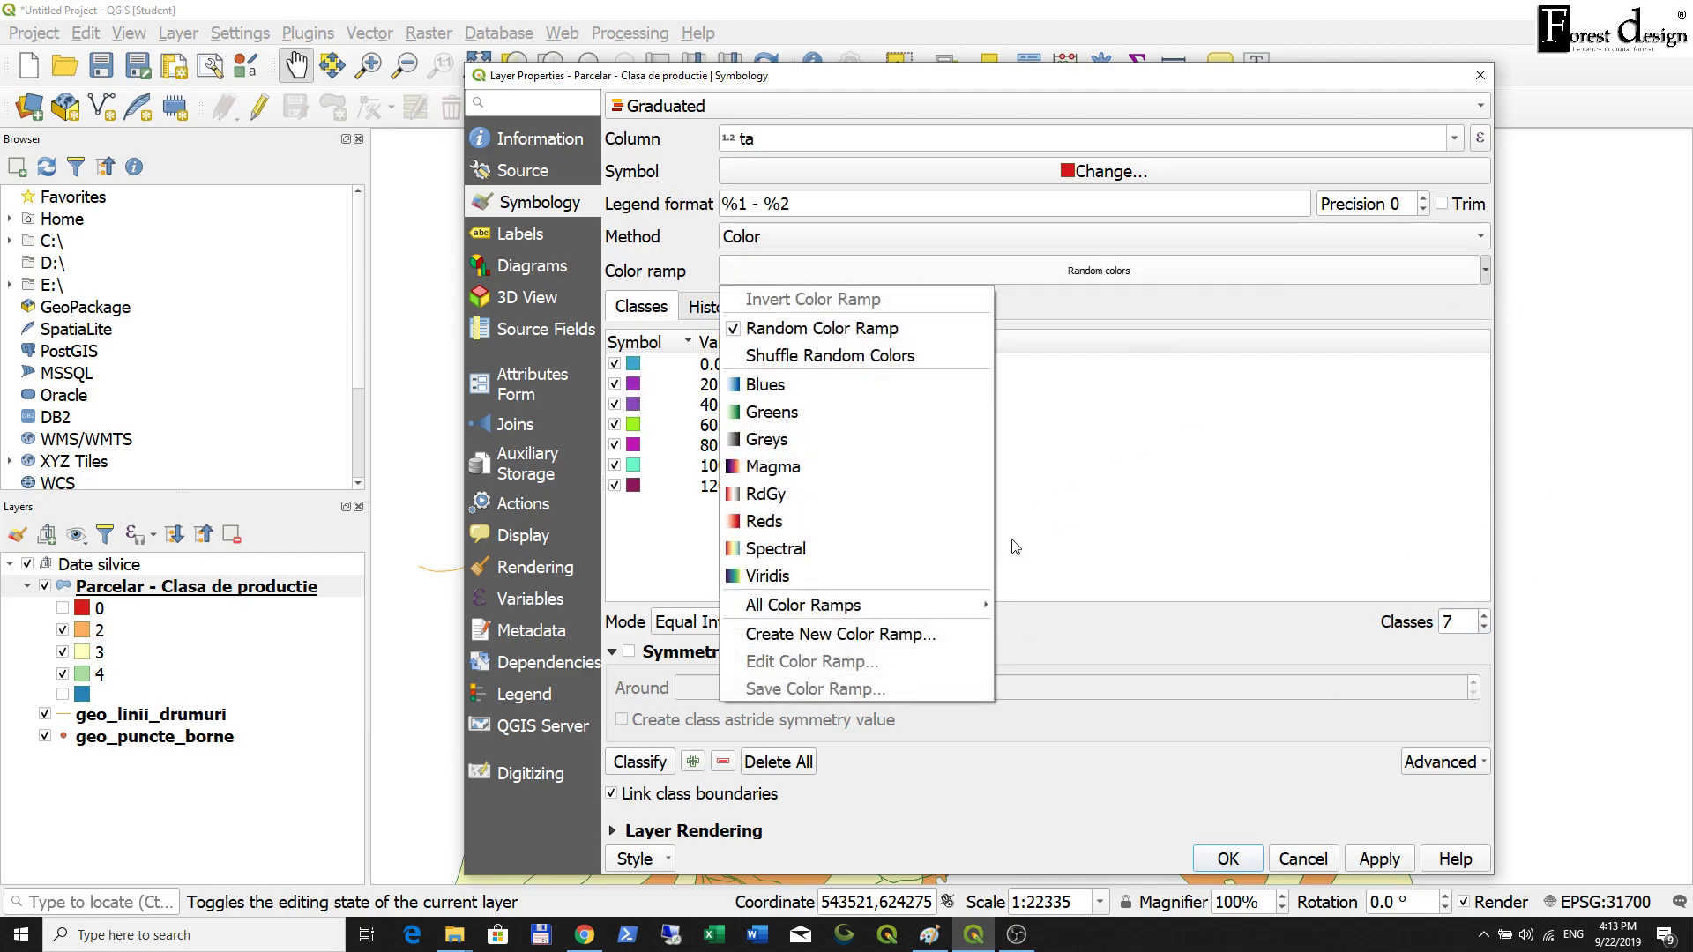
pyautogui.click(748, 497)
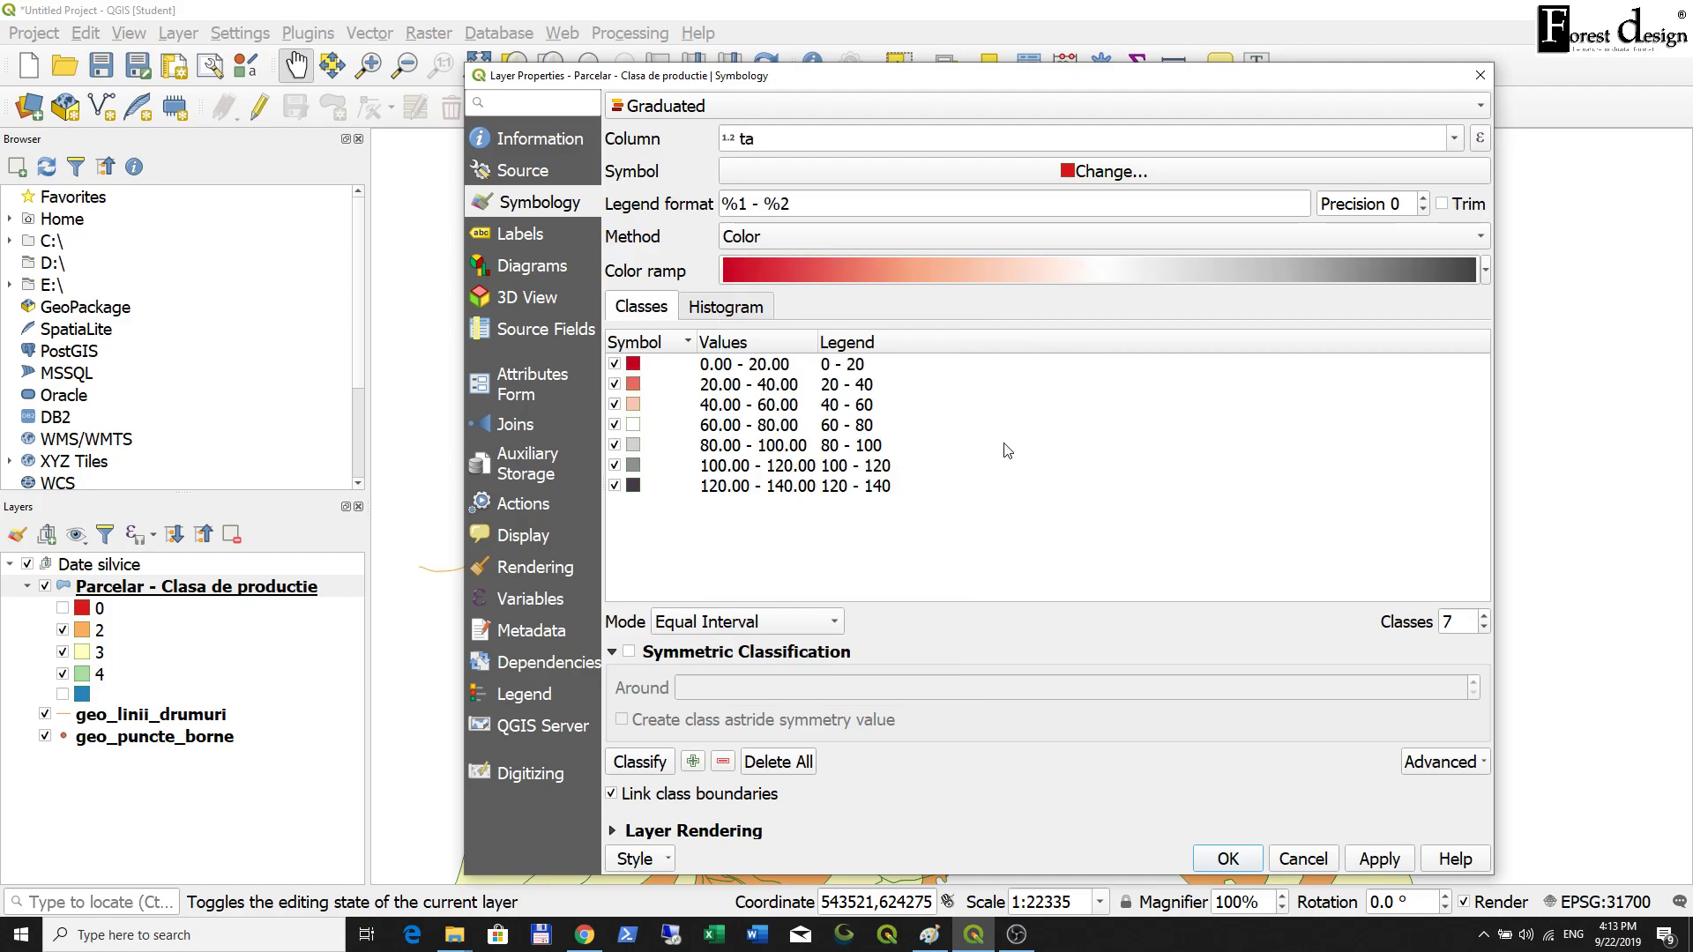
# Assign the PRGn color ramp to the graduated classes, accept the layer properties and inspect the recolored parcels on the map.
pyautogui.click(1487, 271)
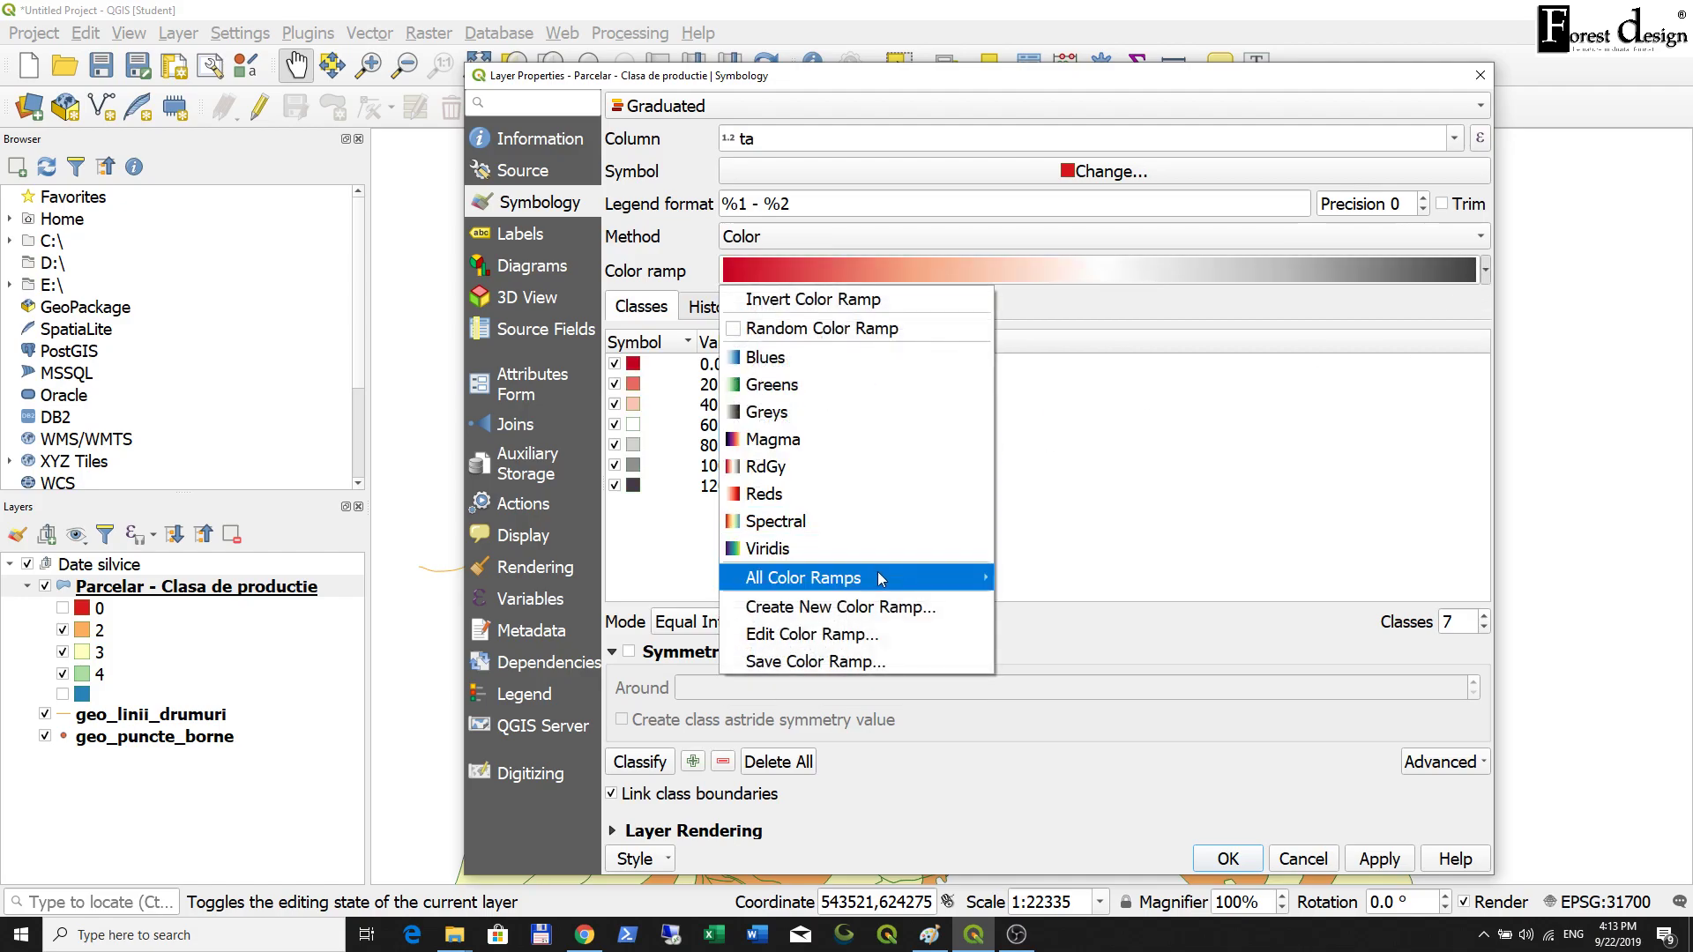
pyautogui.moveTo(878, 575)
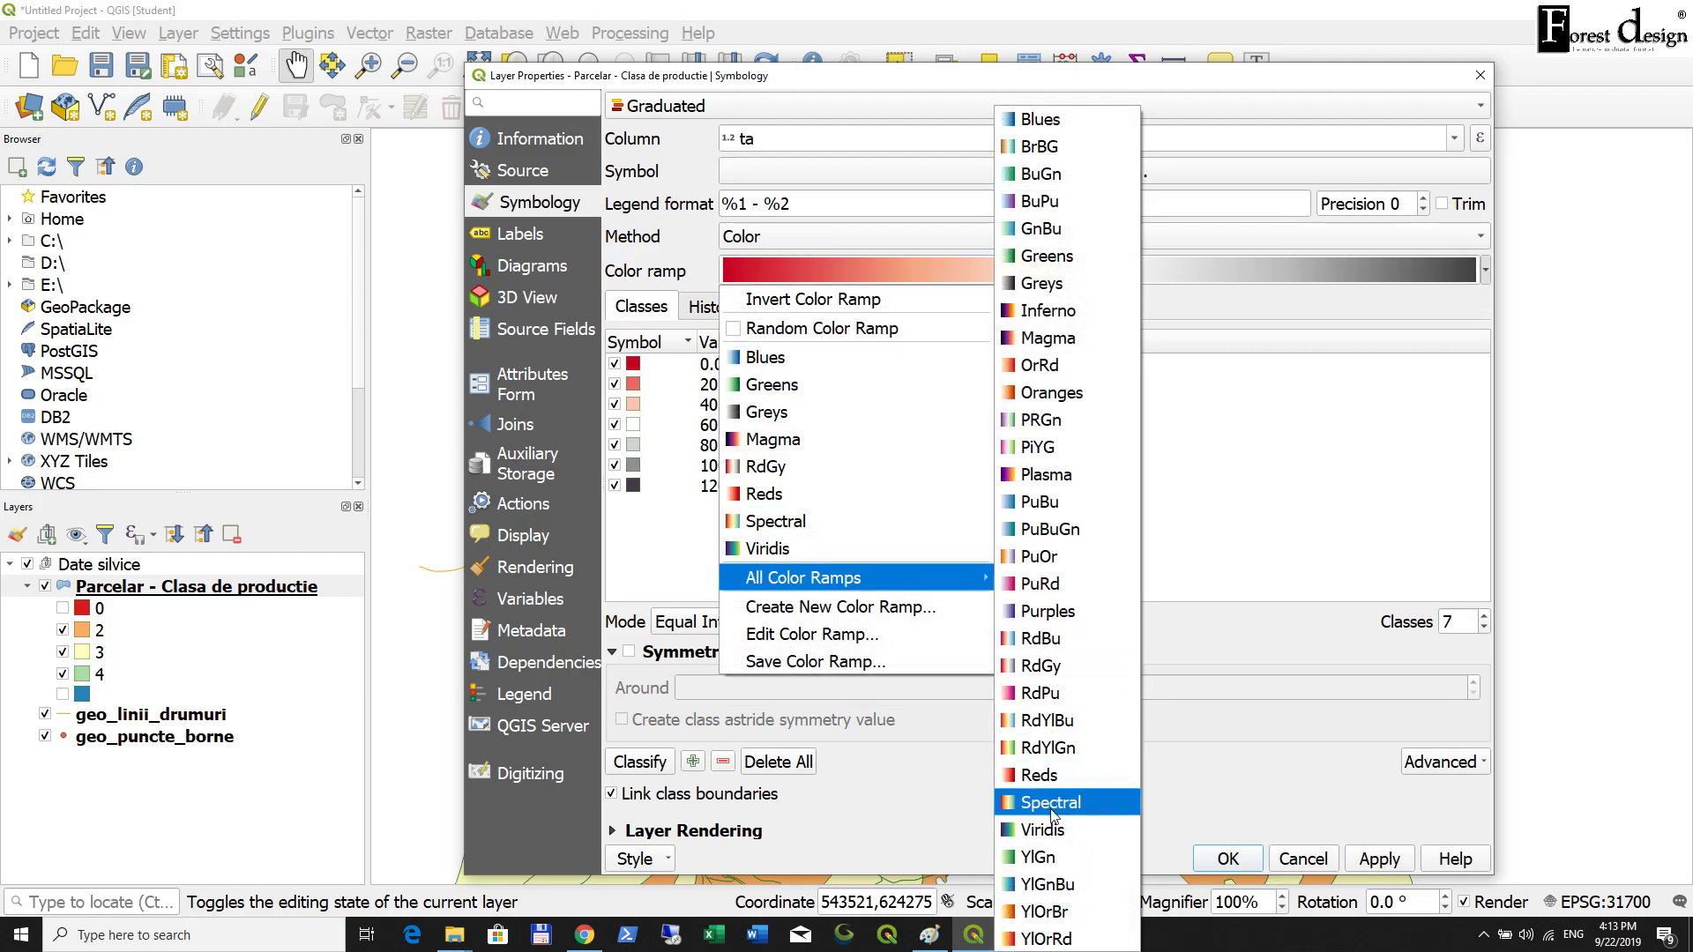
pyautogui.click(1084, 429)
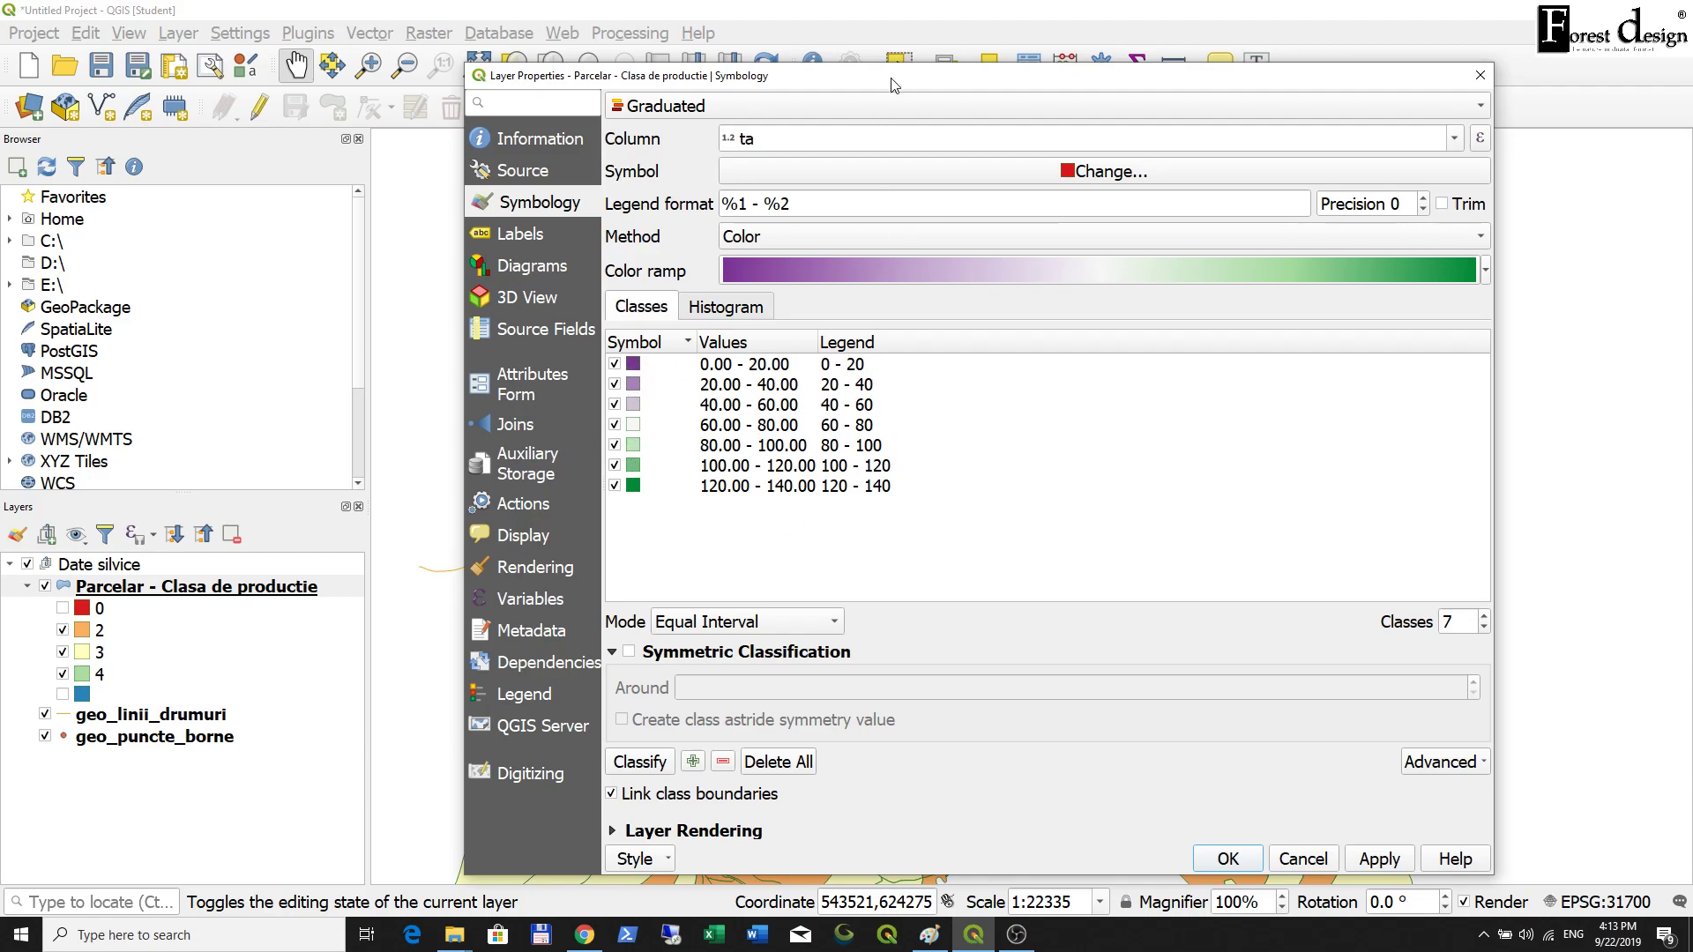
pyautogui.moveTo(893, 85); pyautogui.dragTo(881, 67)
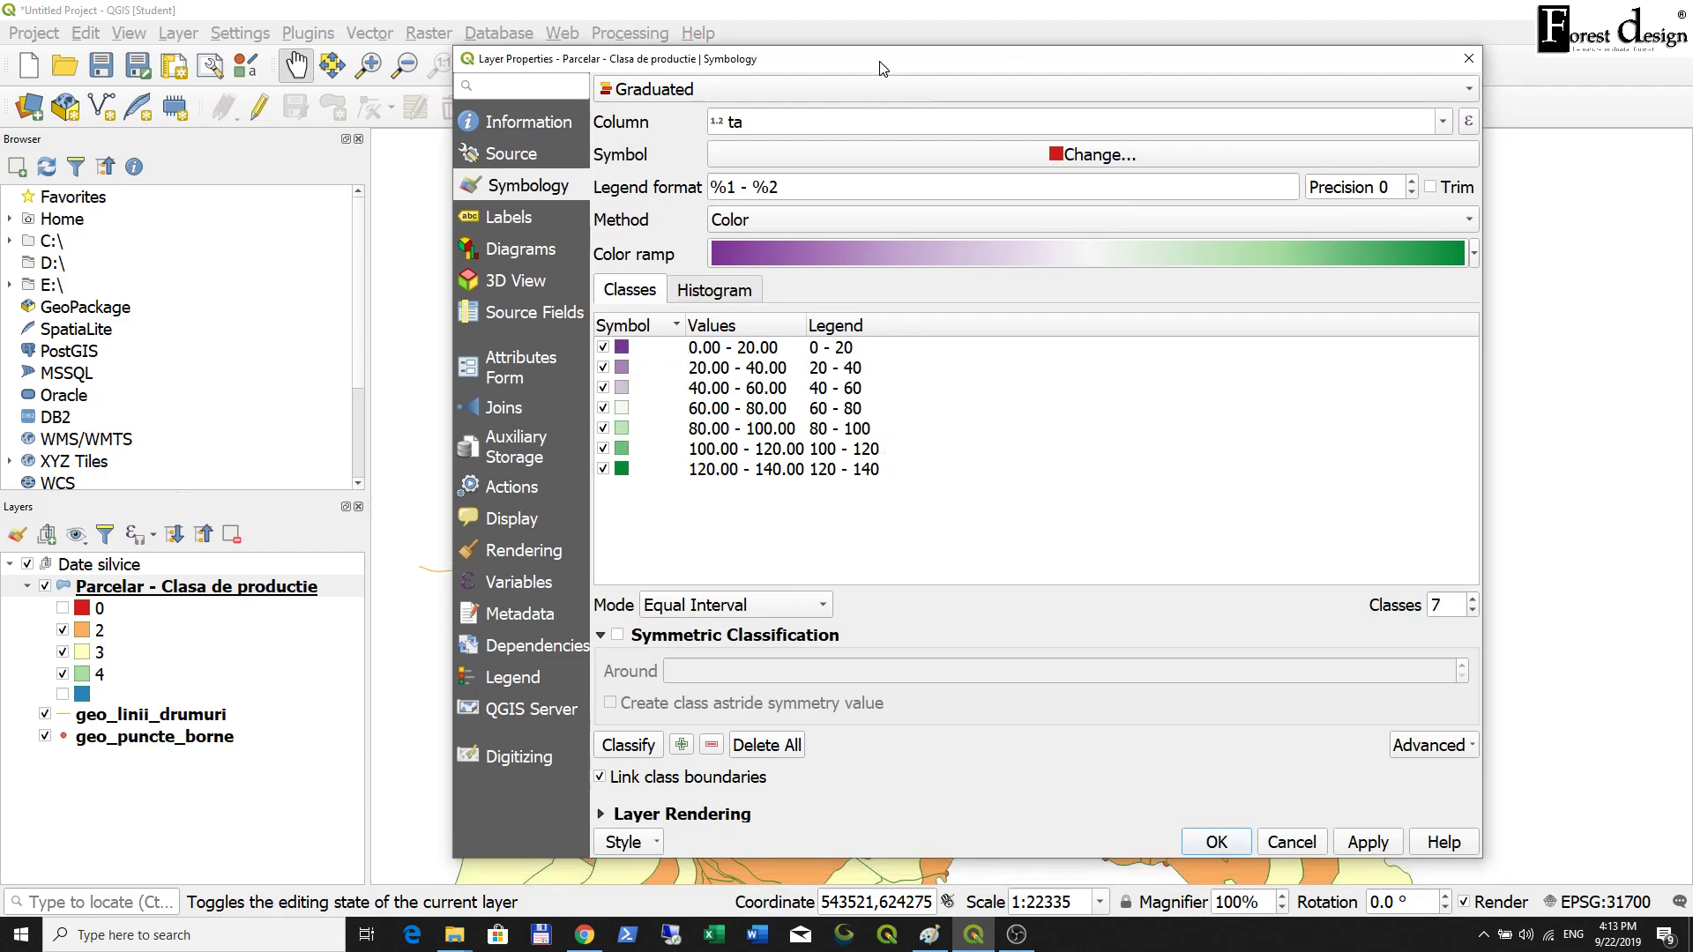
pyautogui.click(1244, 843)
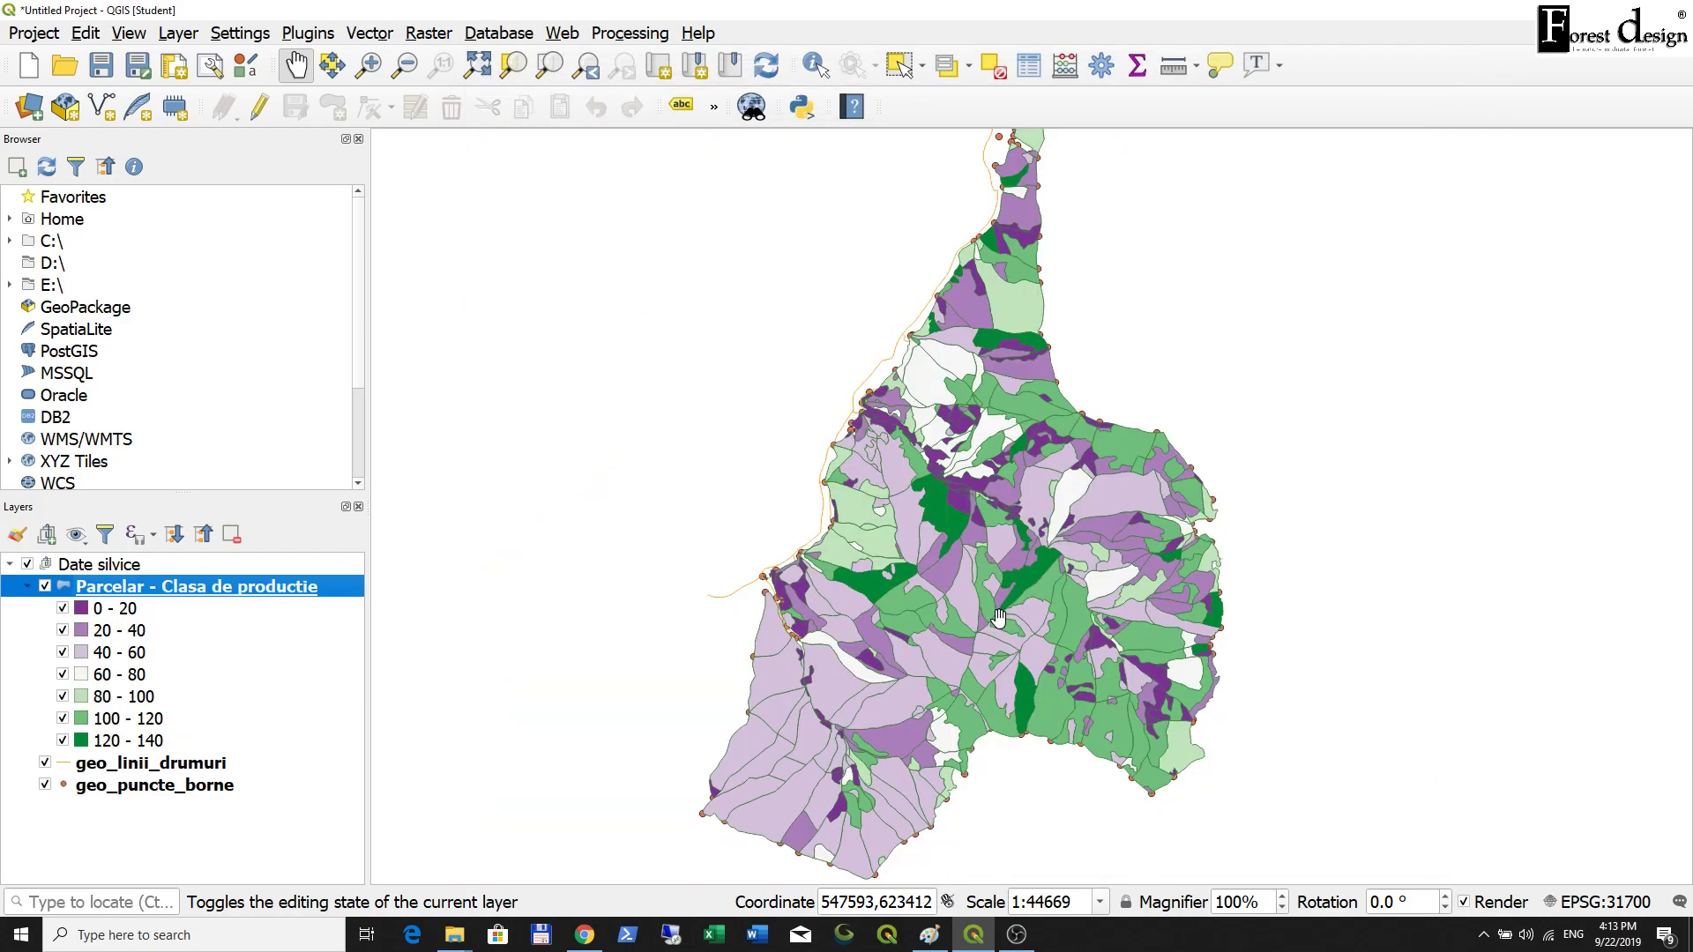
pyautogui.moveTo(996, 690); pyautogui.dragTo(1002, 668)
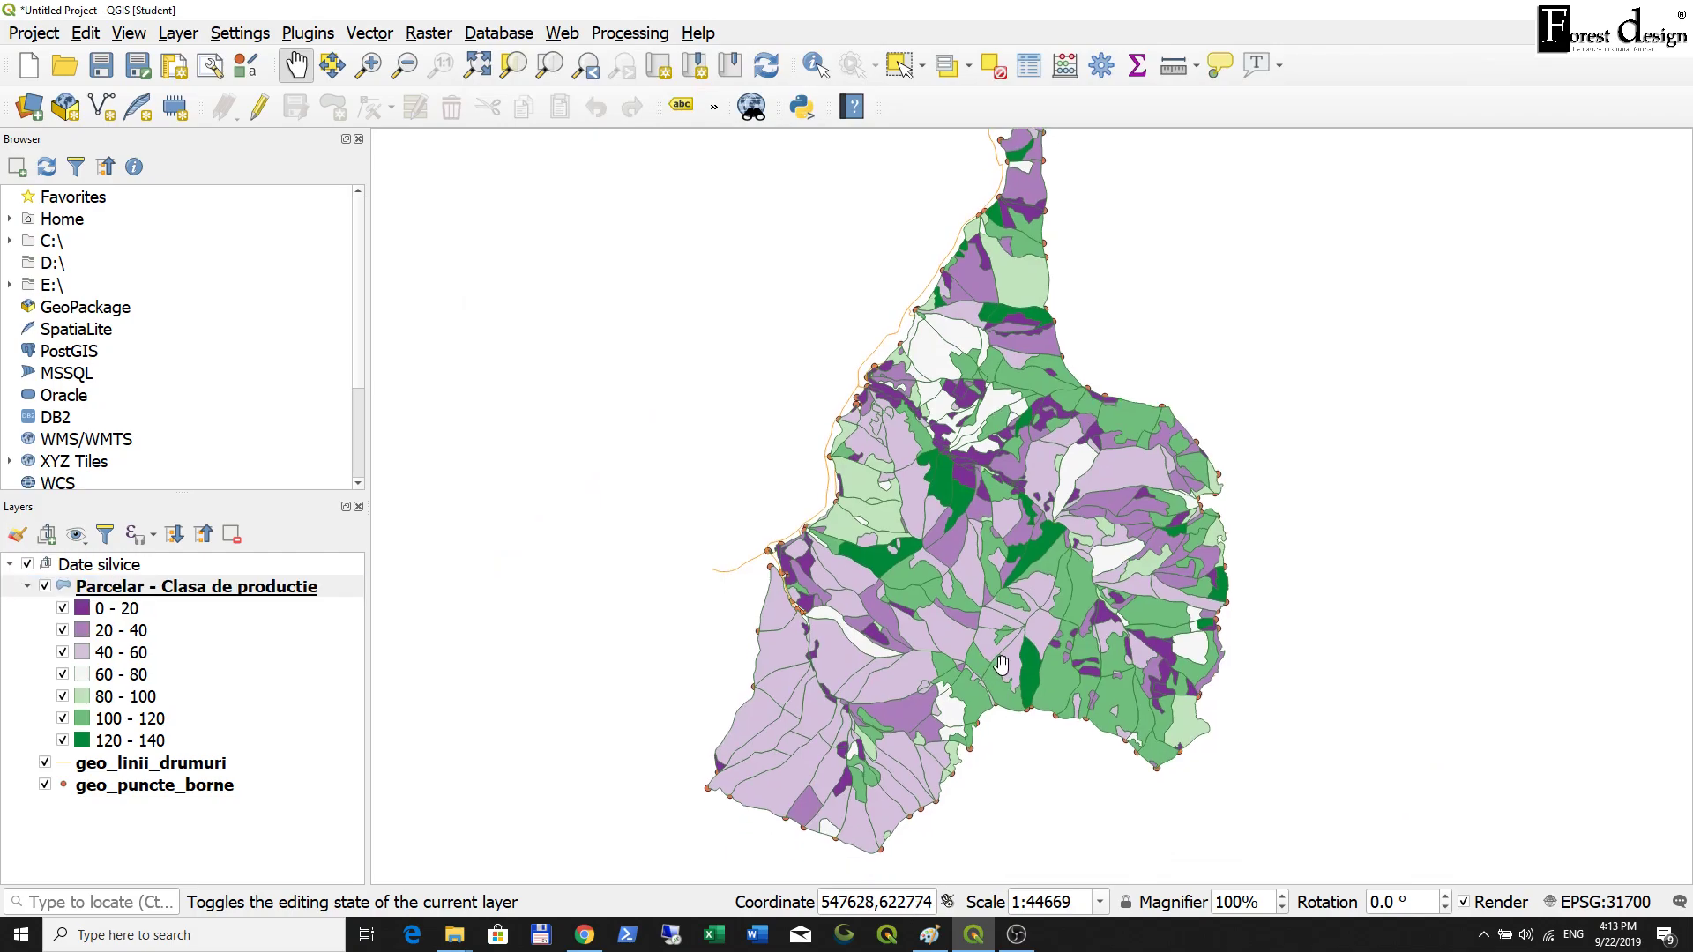
pyautogui.scroll(1, 1002, 667)
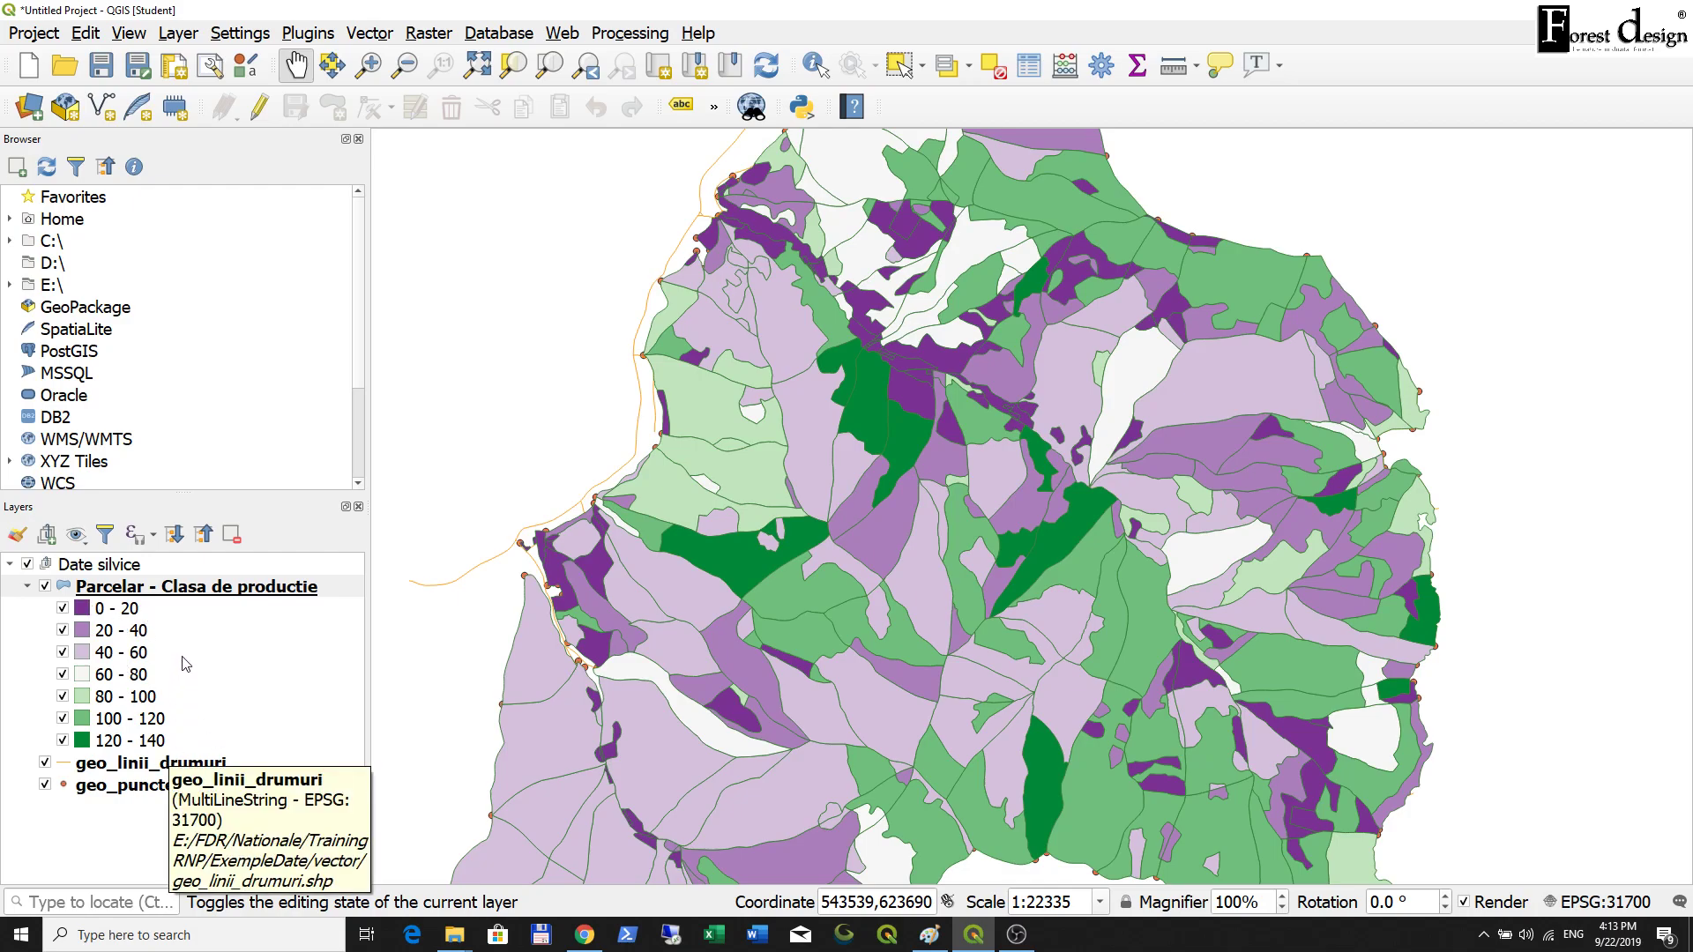
# Rename the Parcelar - Clasa de productie layer as Parcelar - Varsta actuala.
pyautogui.click(259, 589)
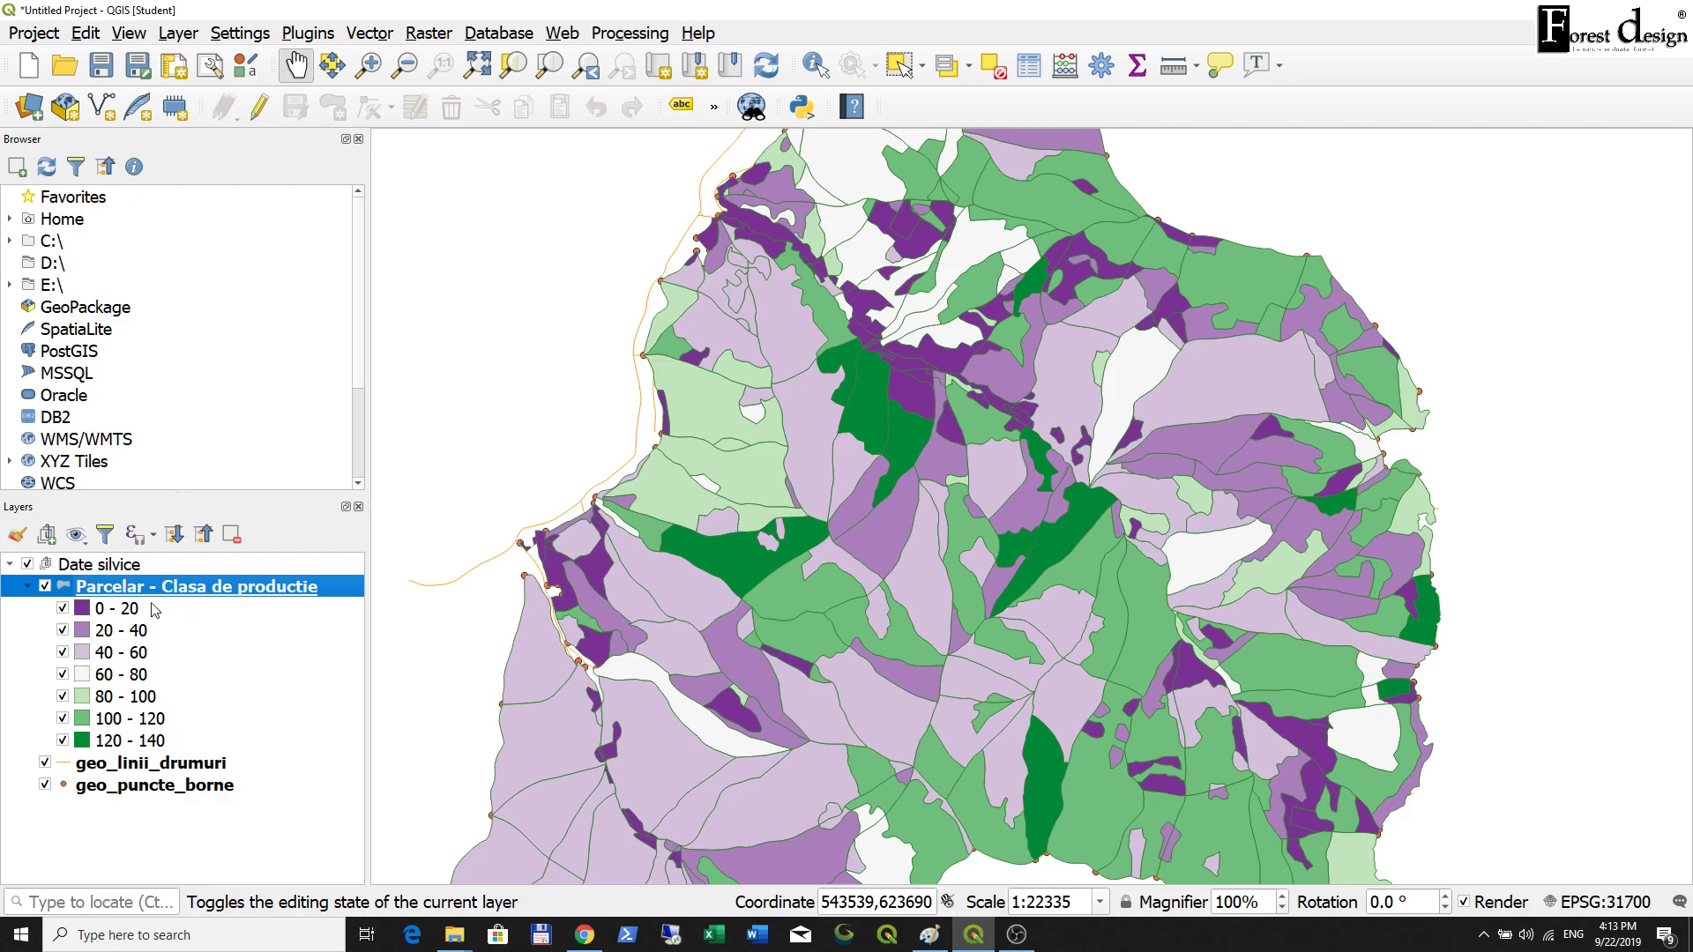
pyautogui.rightClick(209, 591)
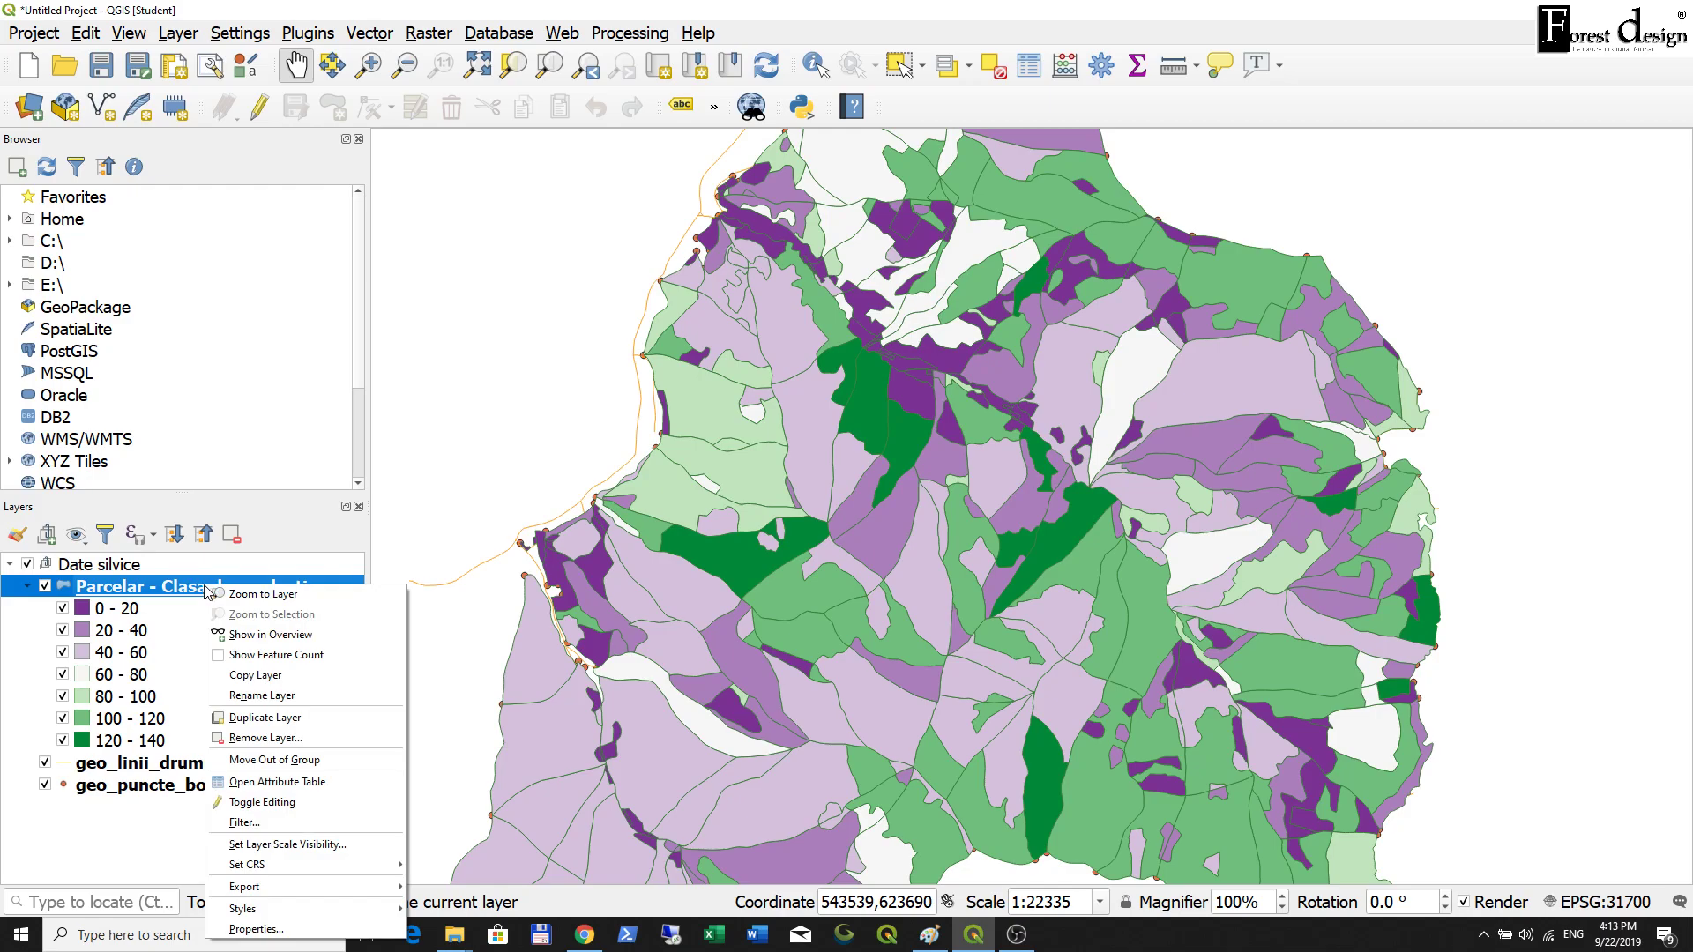
pyautogui.click(300, 699)
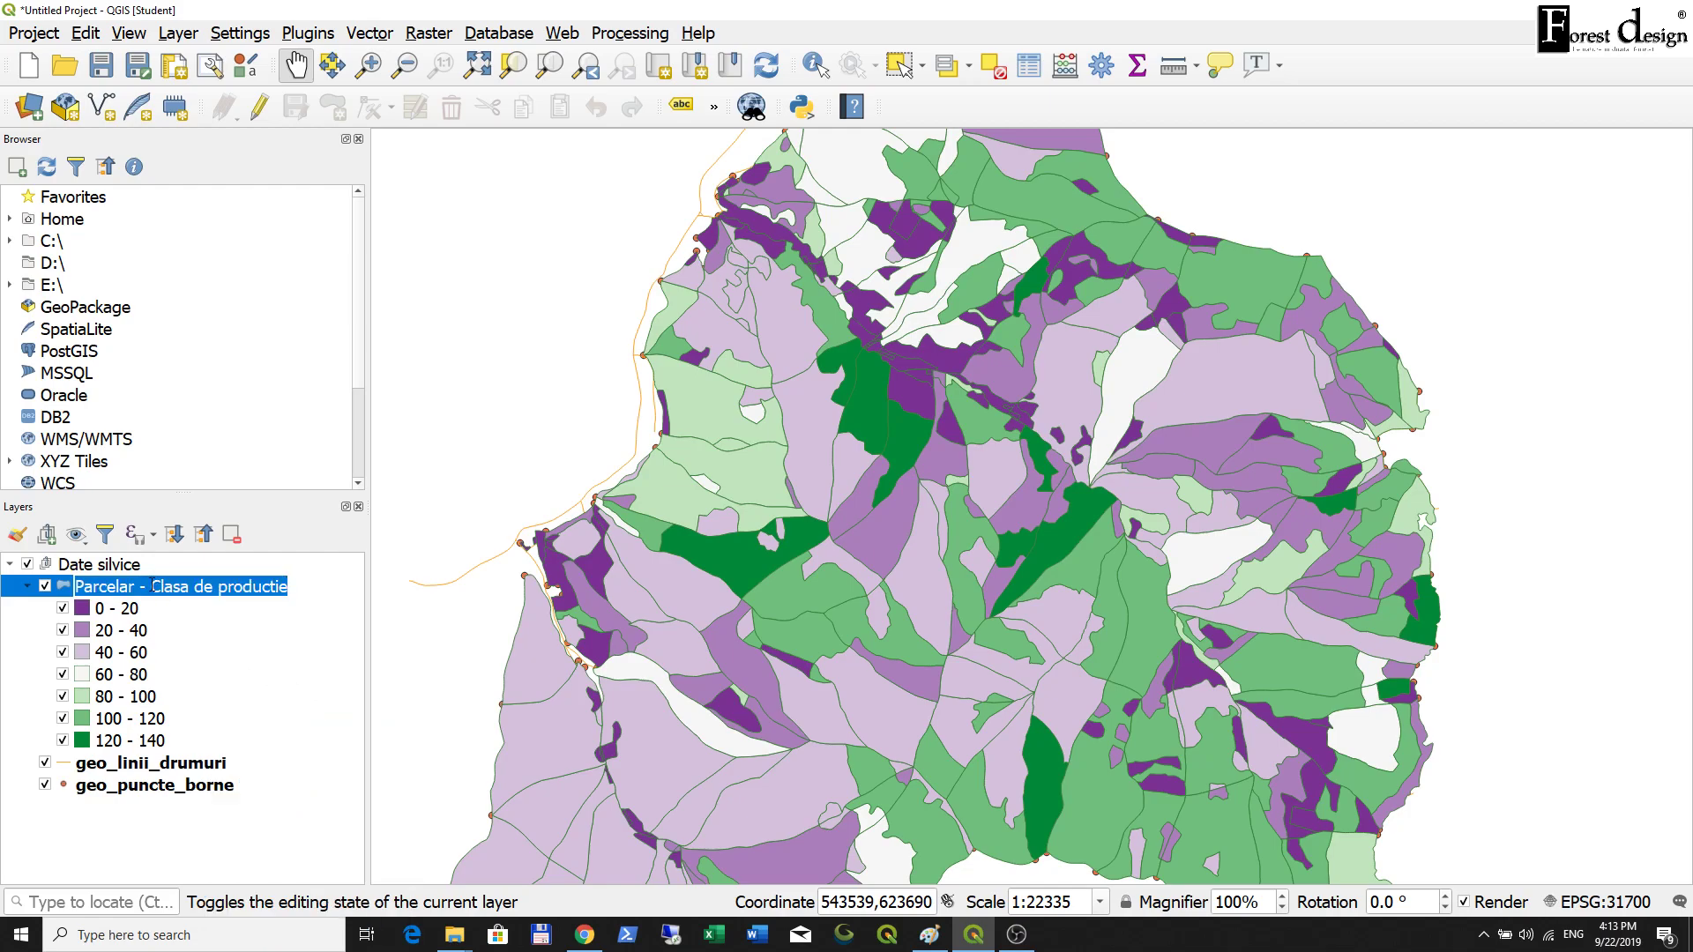
pyautogui.moveTo(153, 586); pyautogui.dragTo(322, 592)
pyautogui.write('Var')
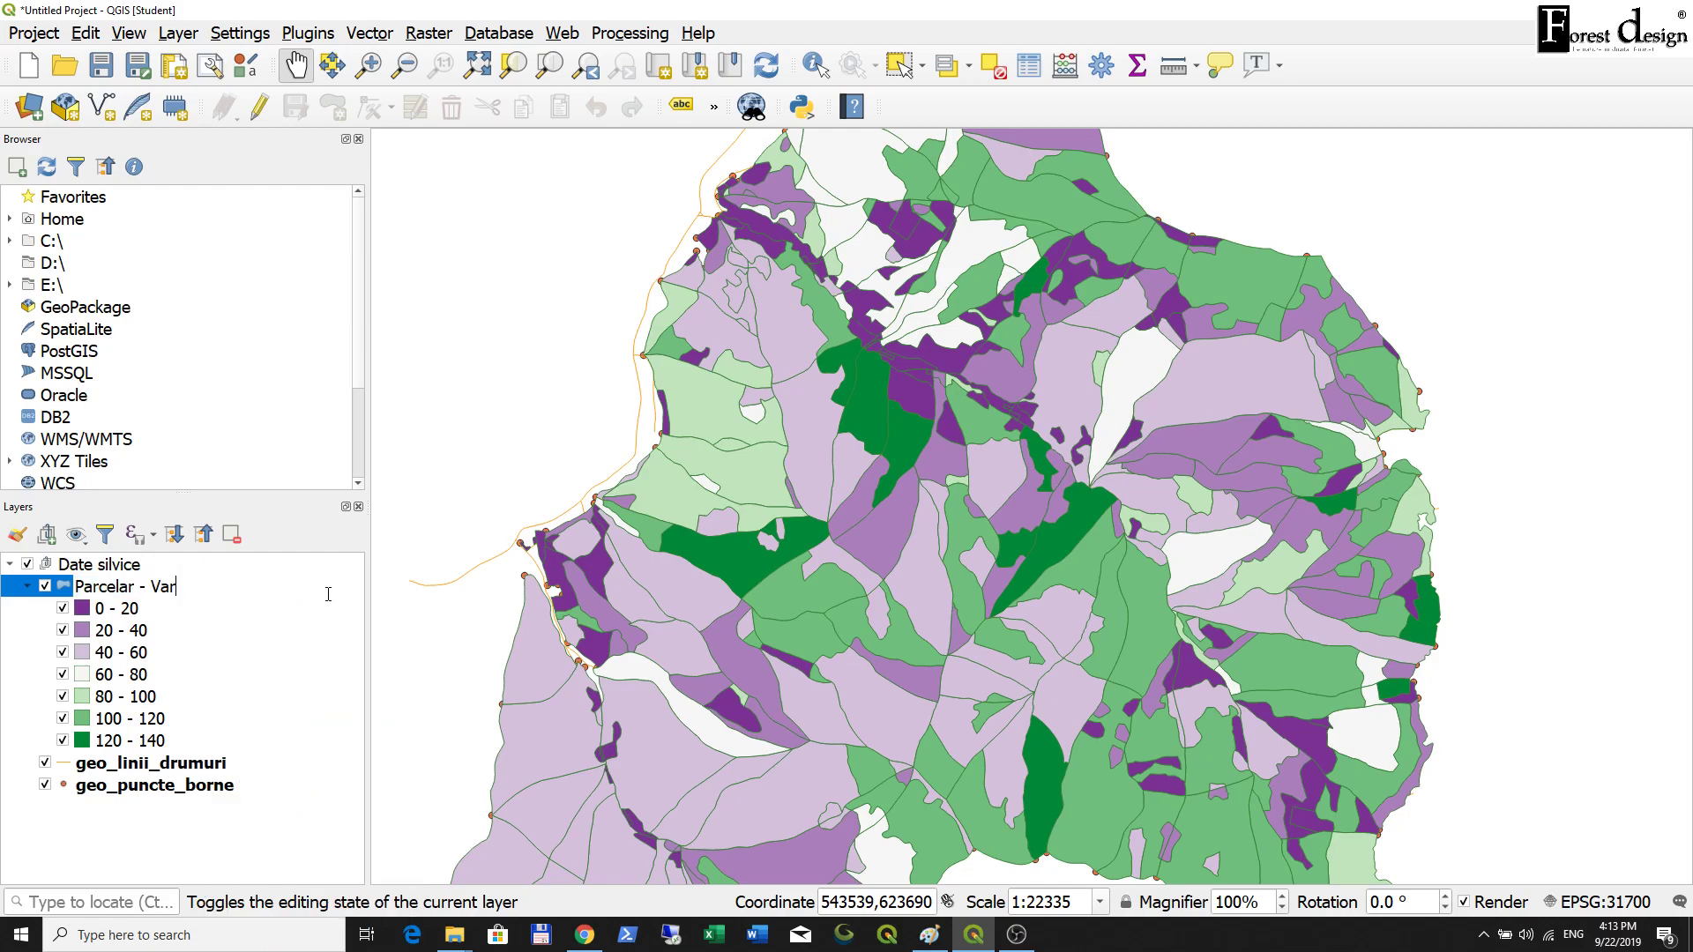
pyautogui.write('sta actuala')
pyautogui.click(319, 629)
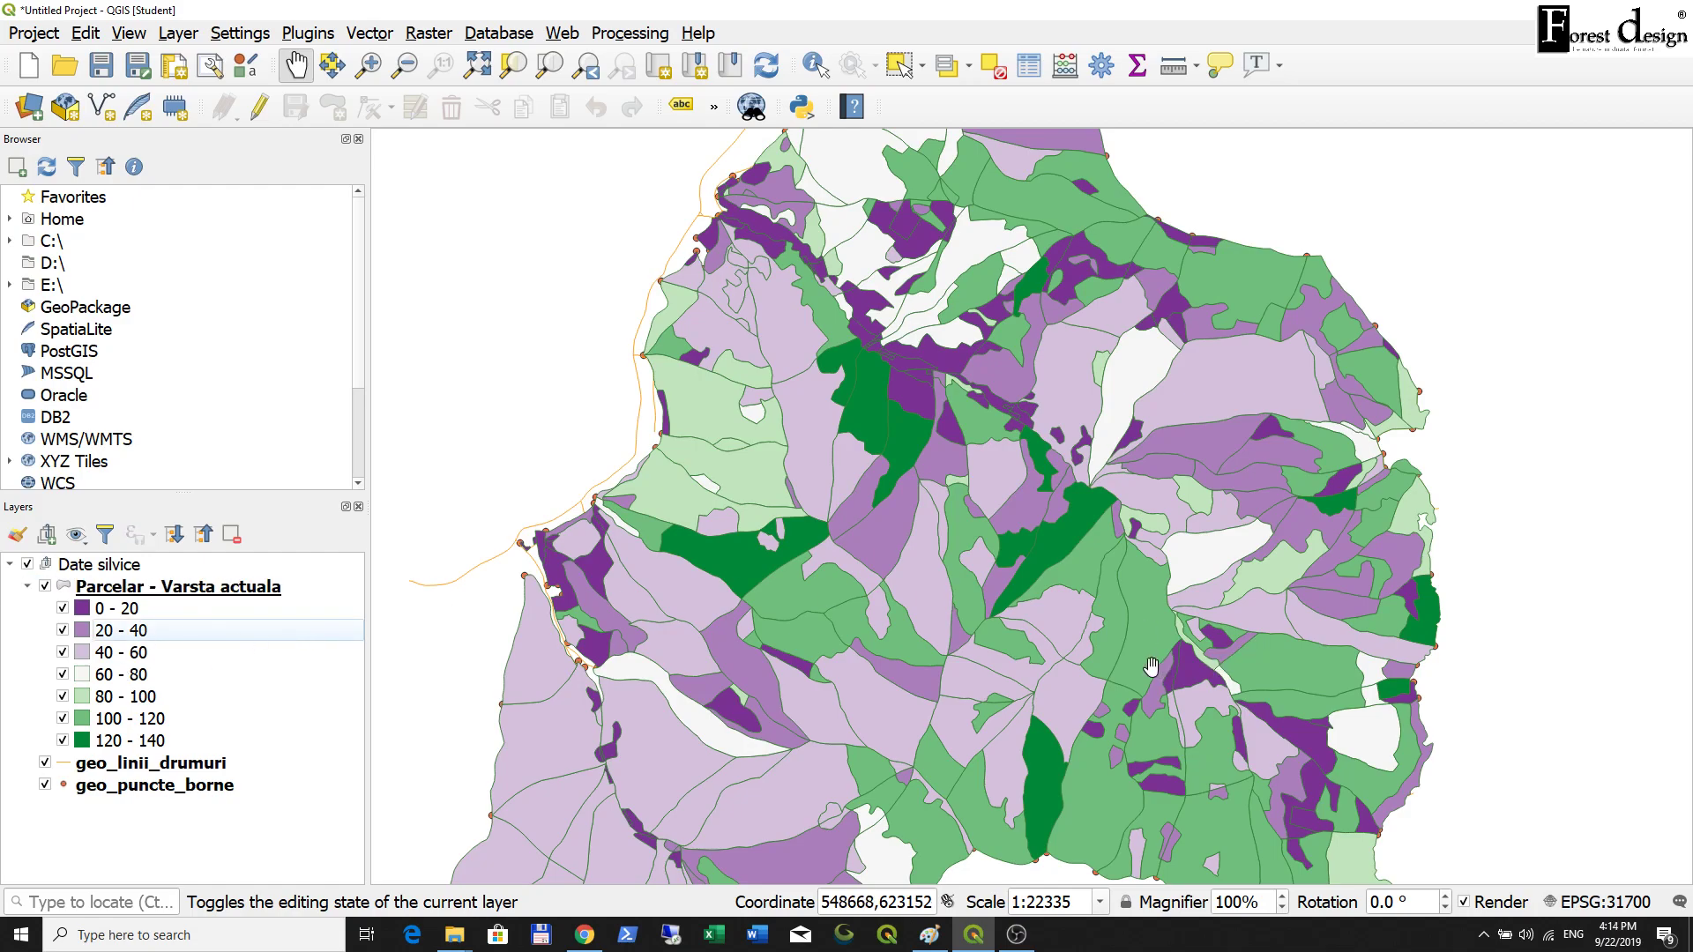
# Open the symbology properties of the Parcelar - Varsta actuala layer and review the available renderer types.
pyautogui.scroll(-1, 933, 660)
pyautogui.scroll(1, 961, 668)
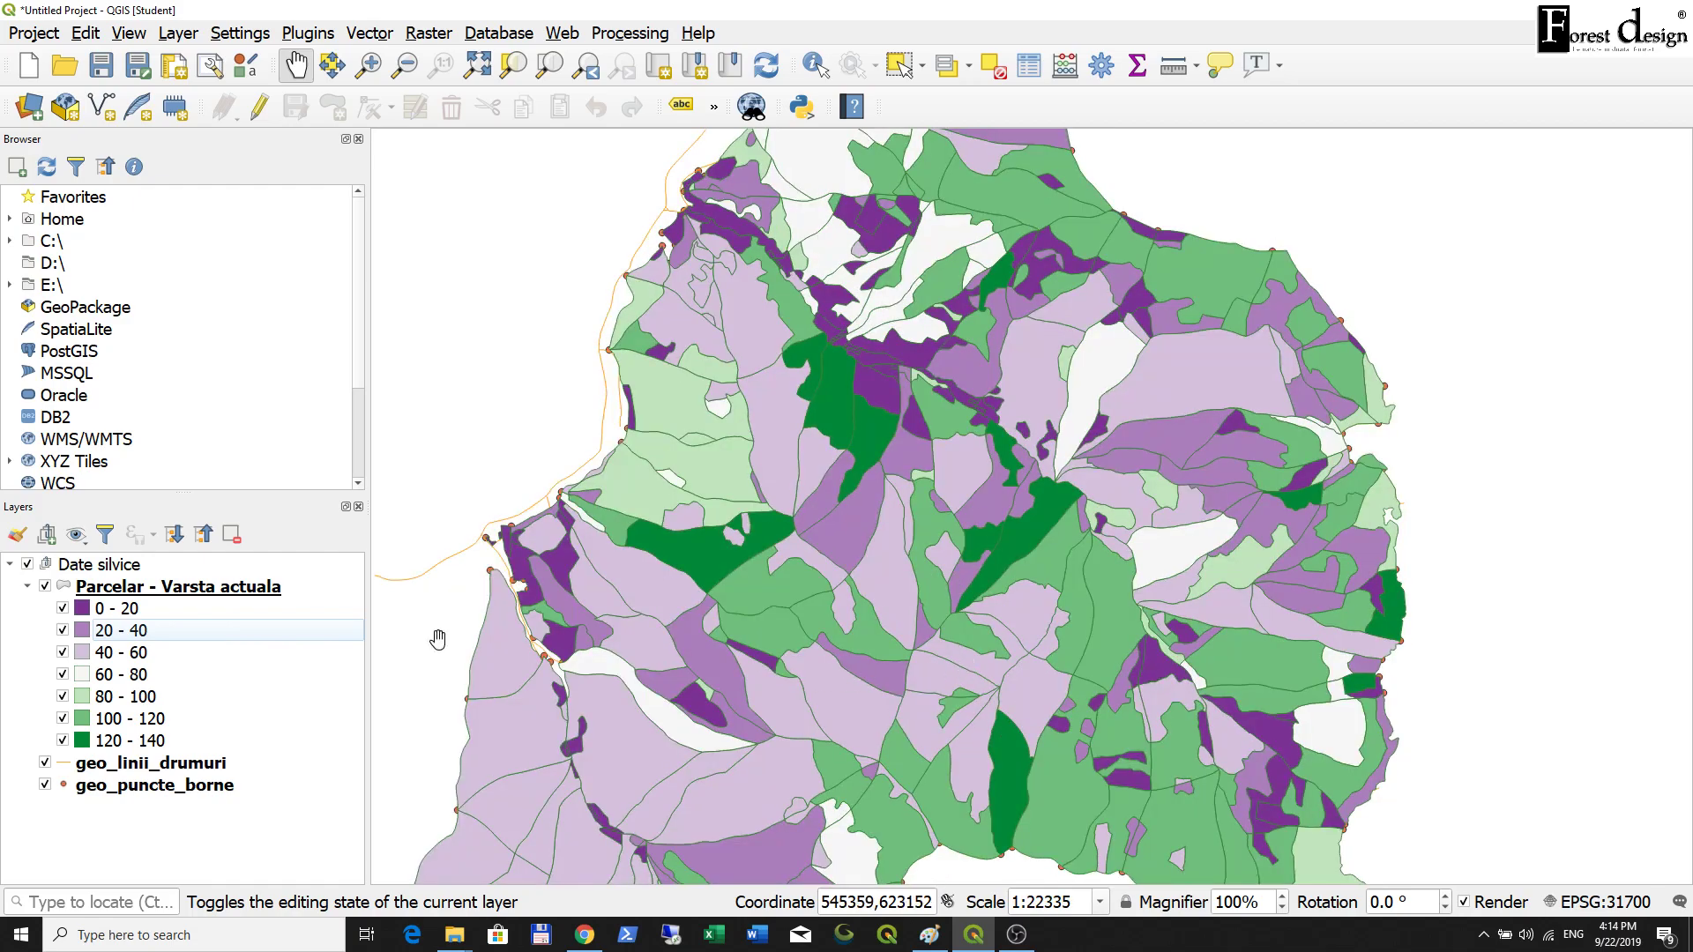
pyautogui.rightClick(244, 589)
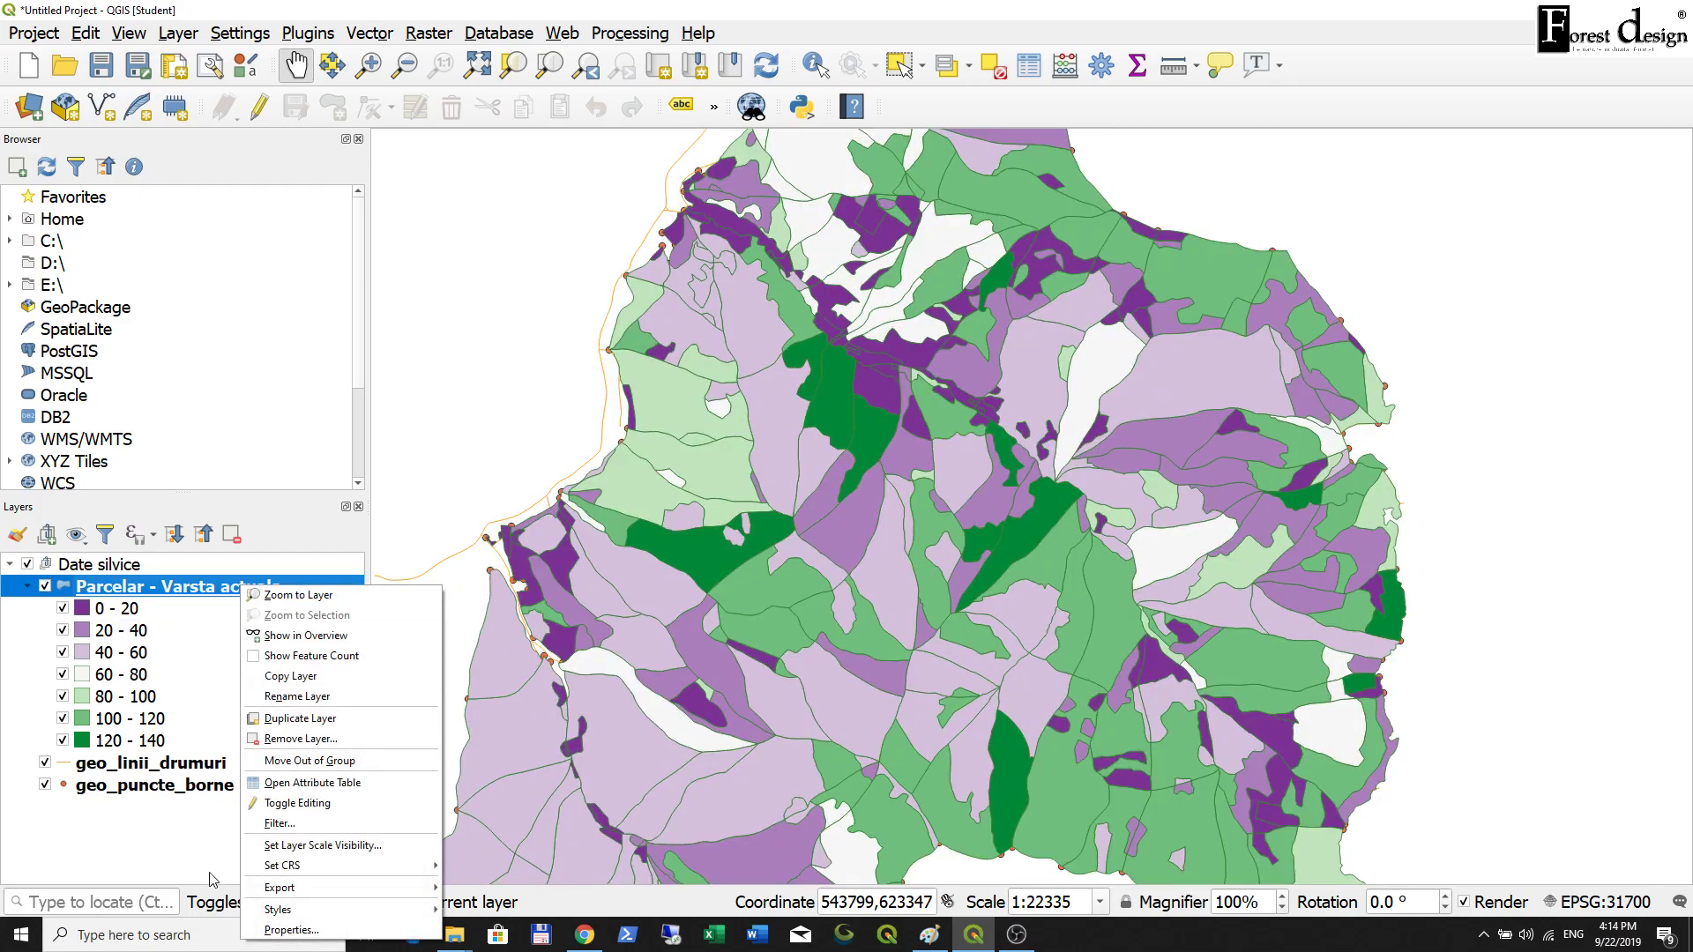
pyautogui.click(292, 930)
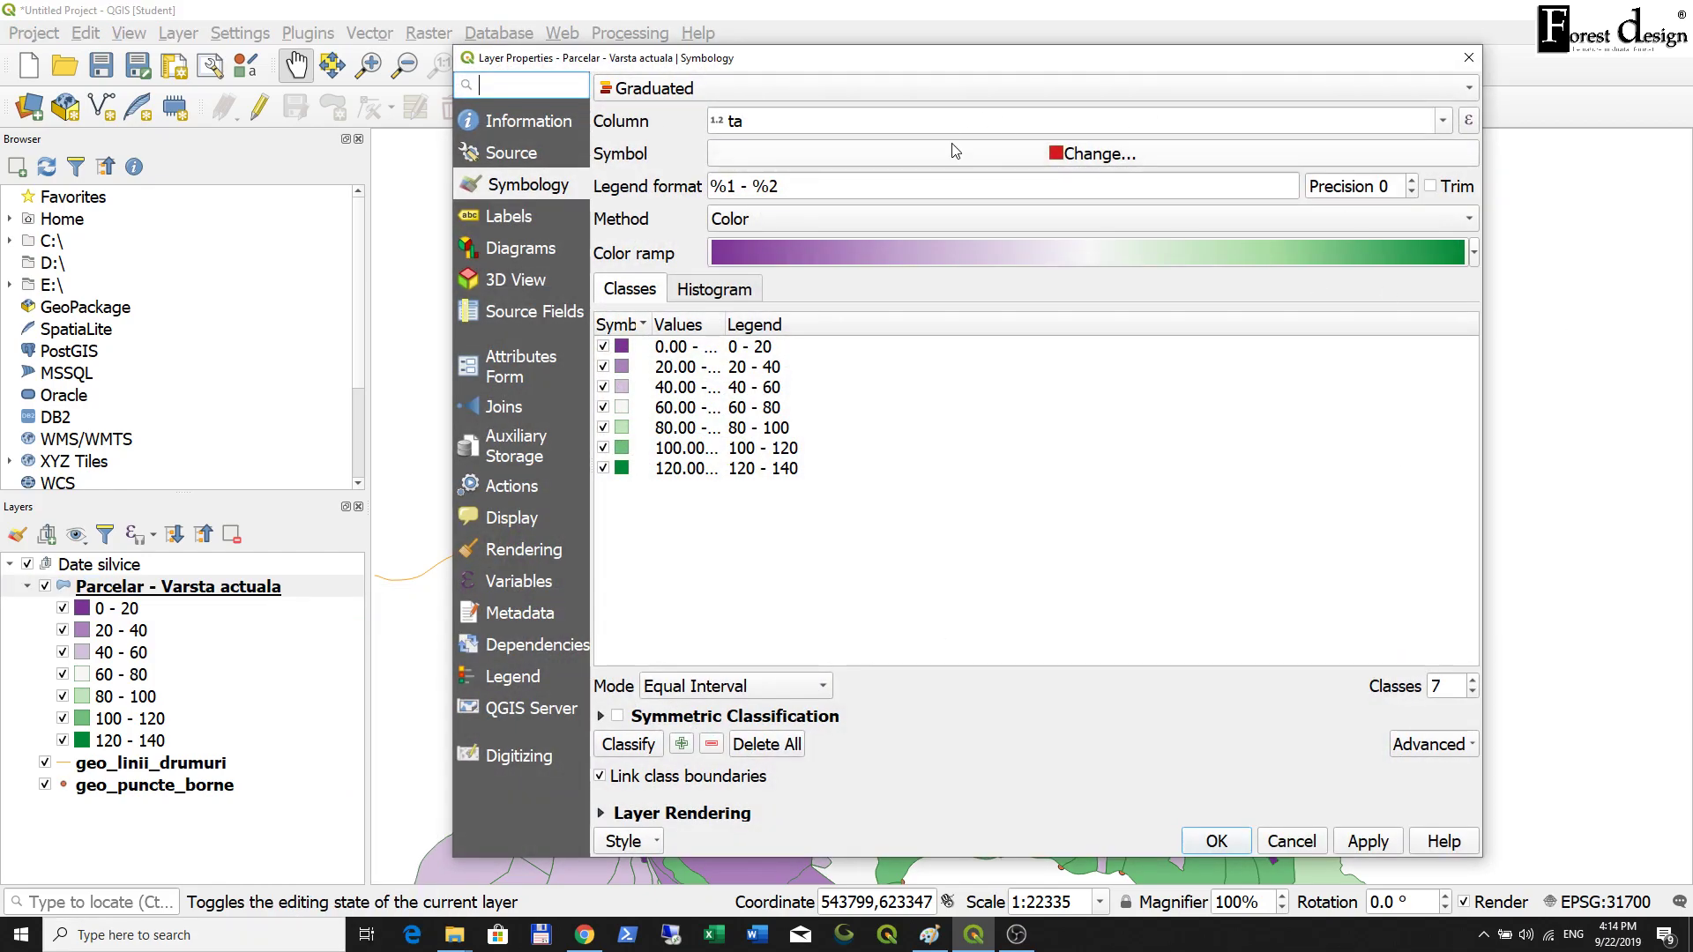
pyautogui.moveTo(767, 62); pyautogui.dragTo(928, 61)
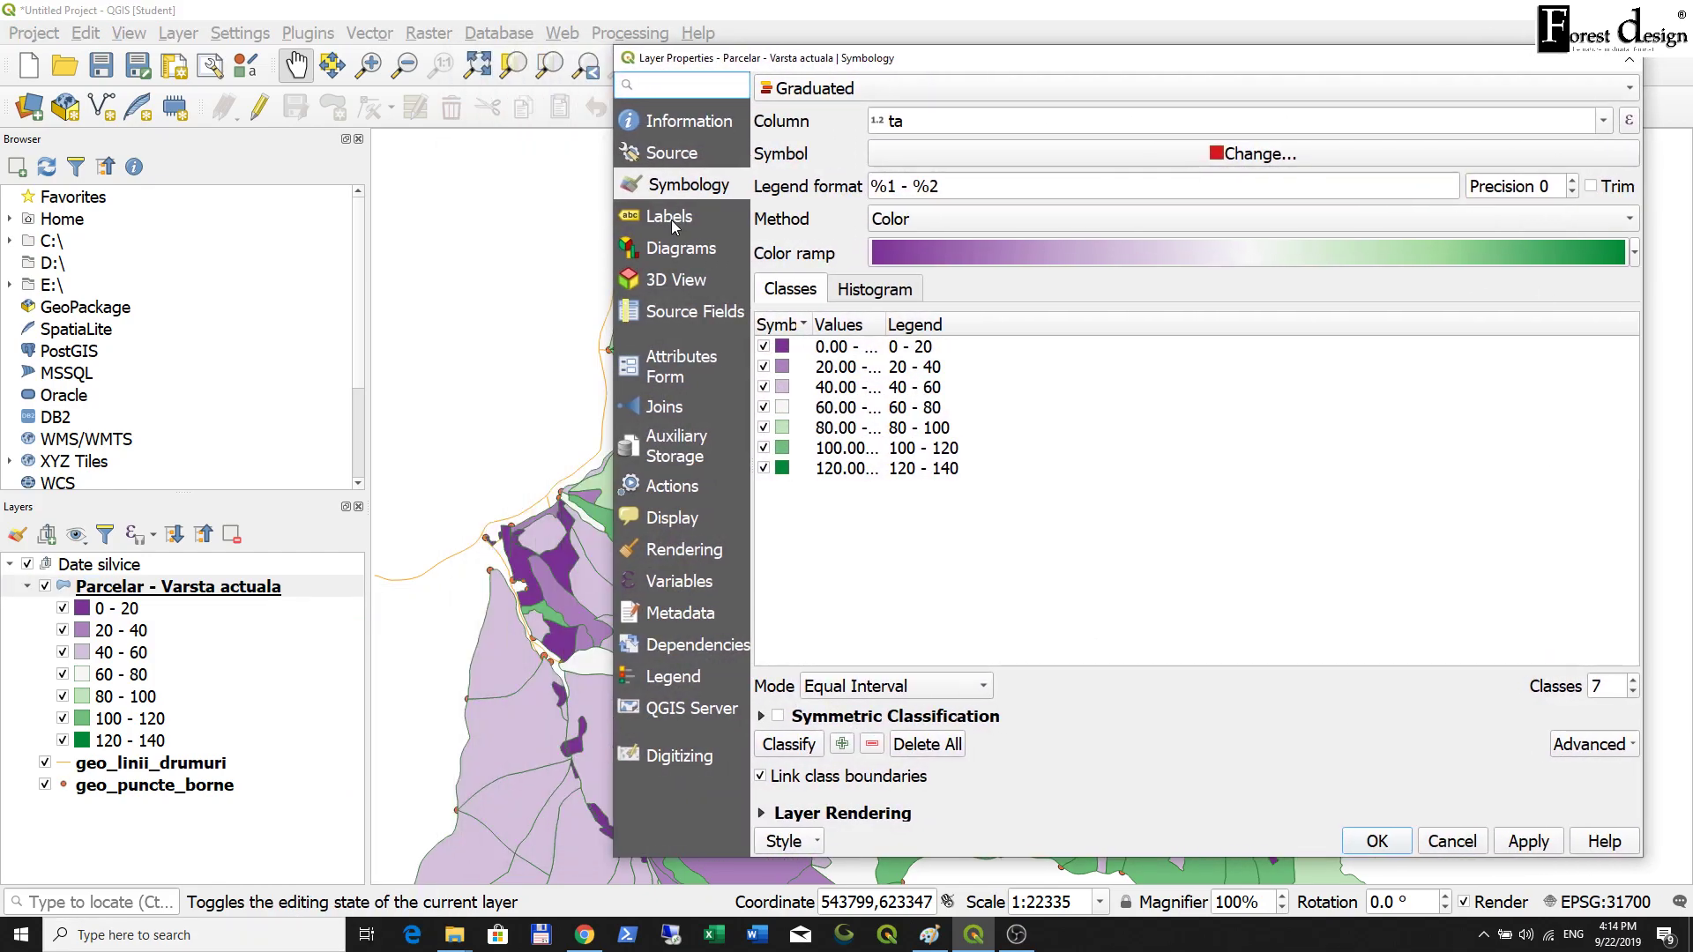
pyautogui.click(920, 92)
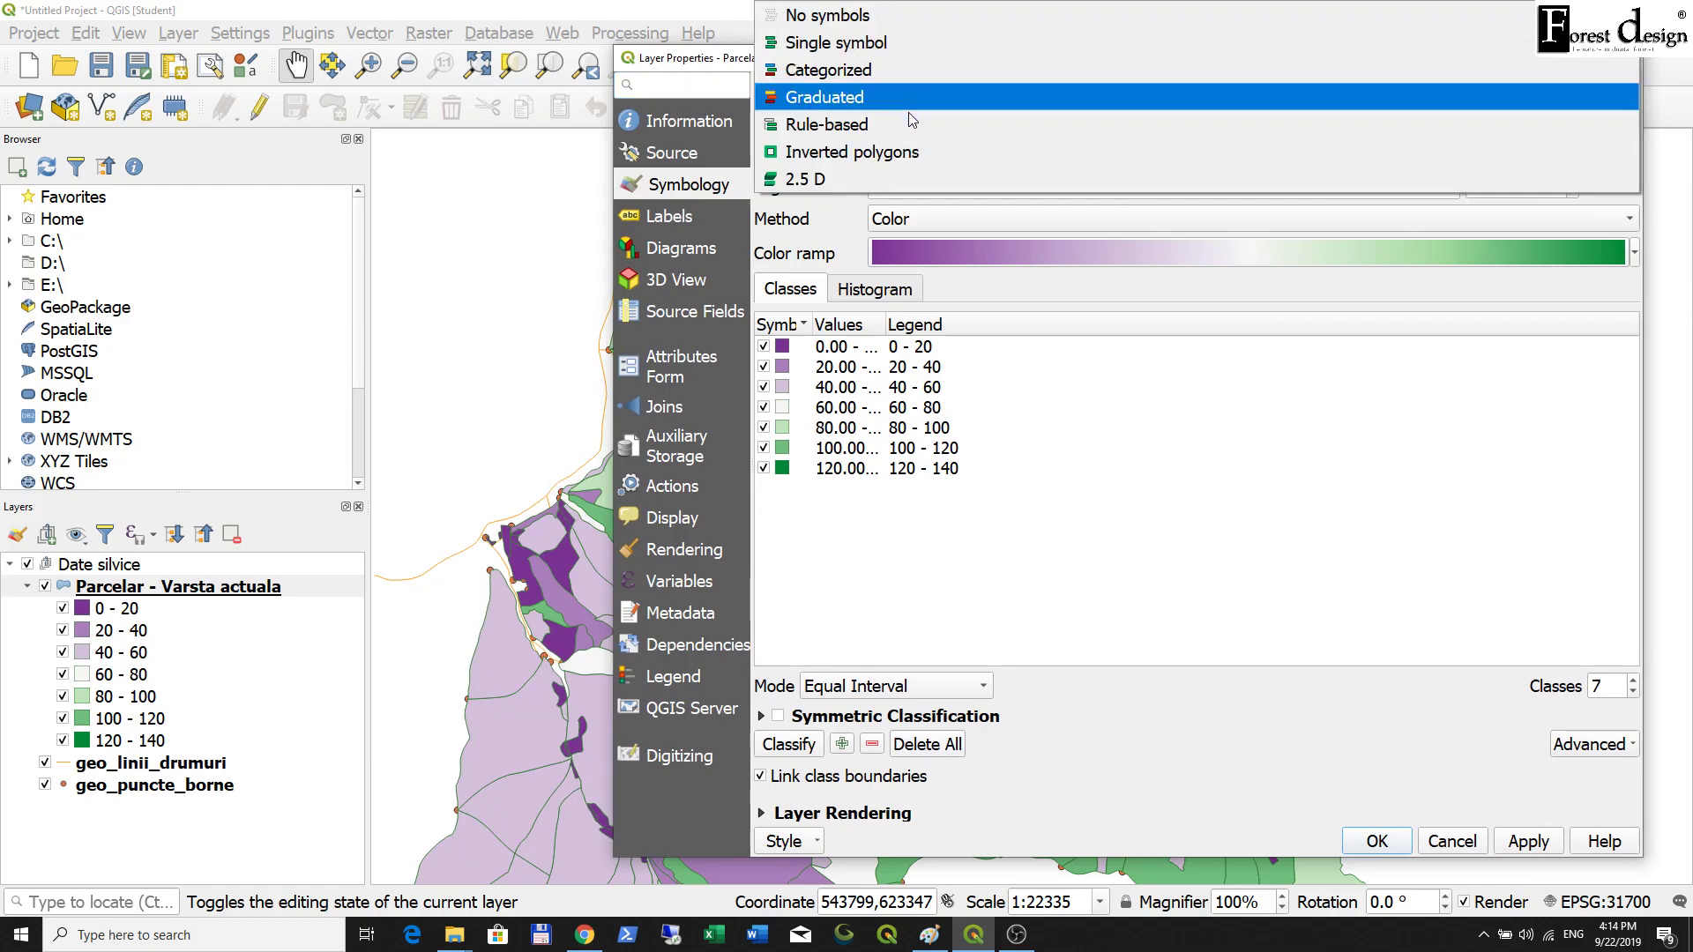
pyautogui.click(697, 66)
pyautogui.moveTo(697, 65); pyautogui.dragTo(529, 81)
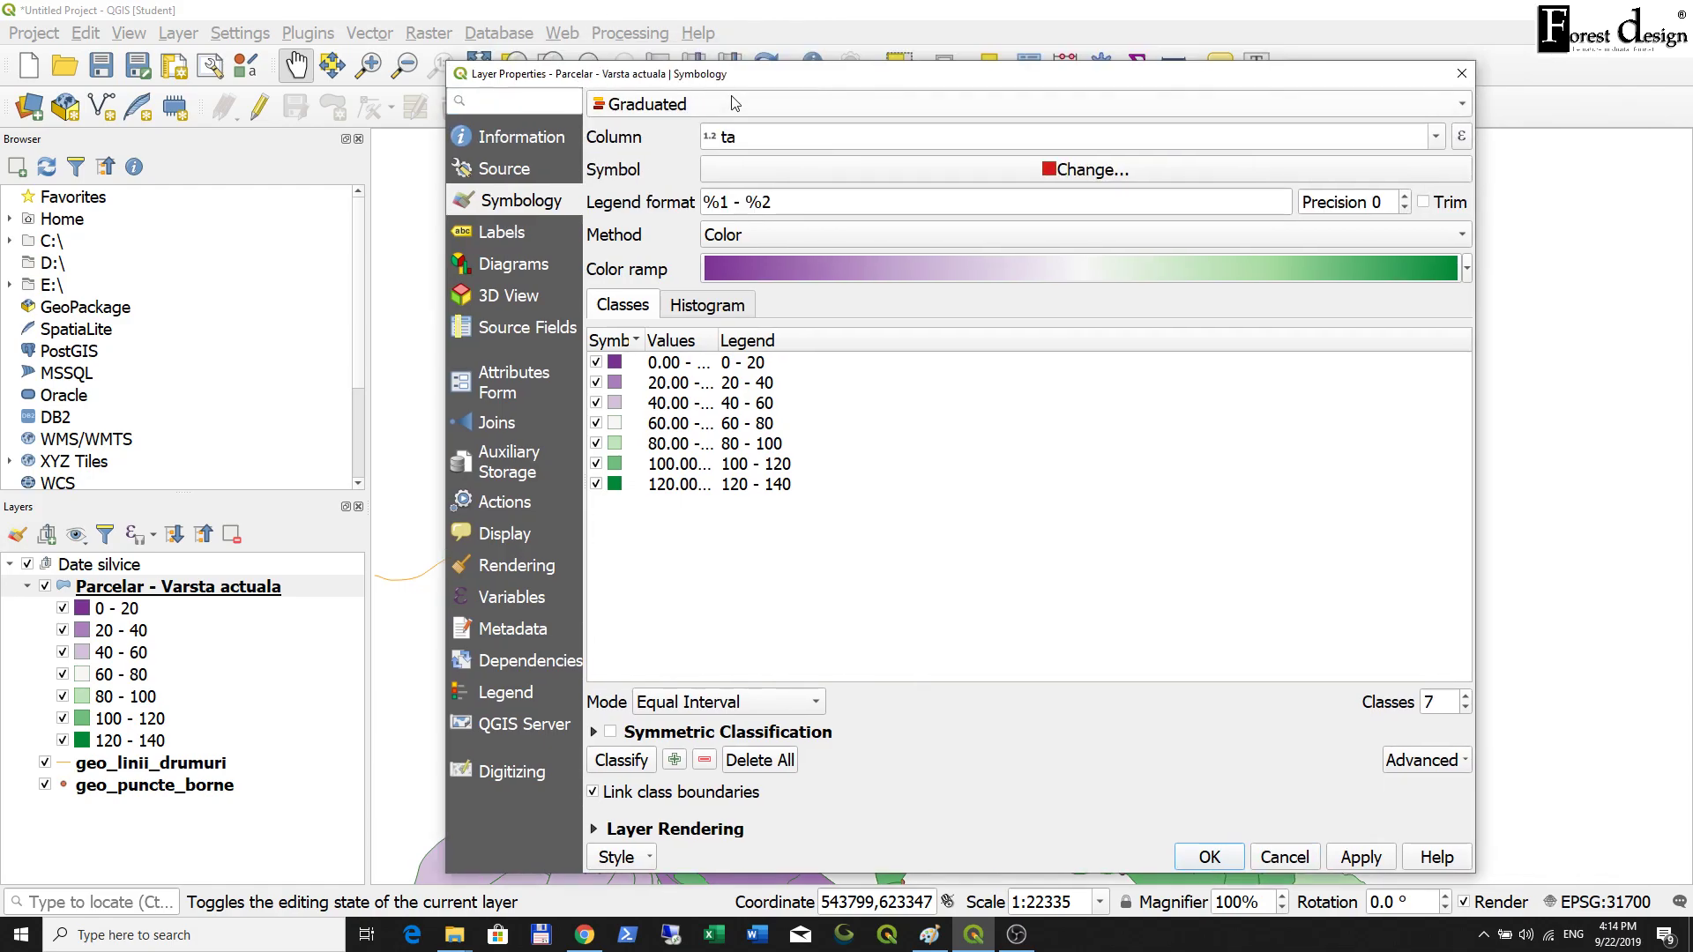
# Switch the layer's symbology to Rule-based and widen the Label and Rule columns to show the full expressions.
pyautogui.click(733, 101)
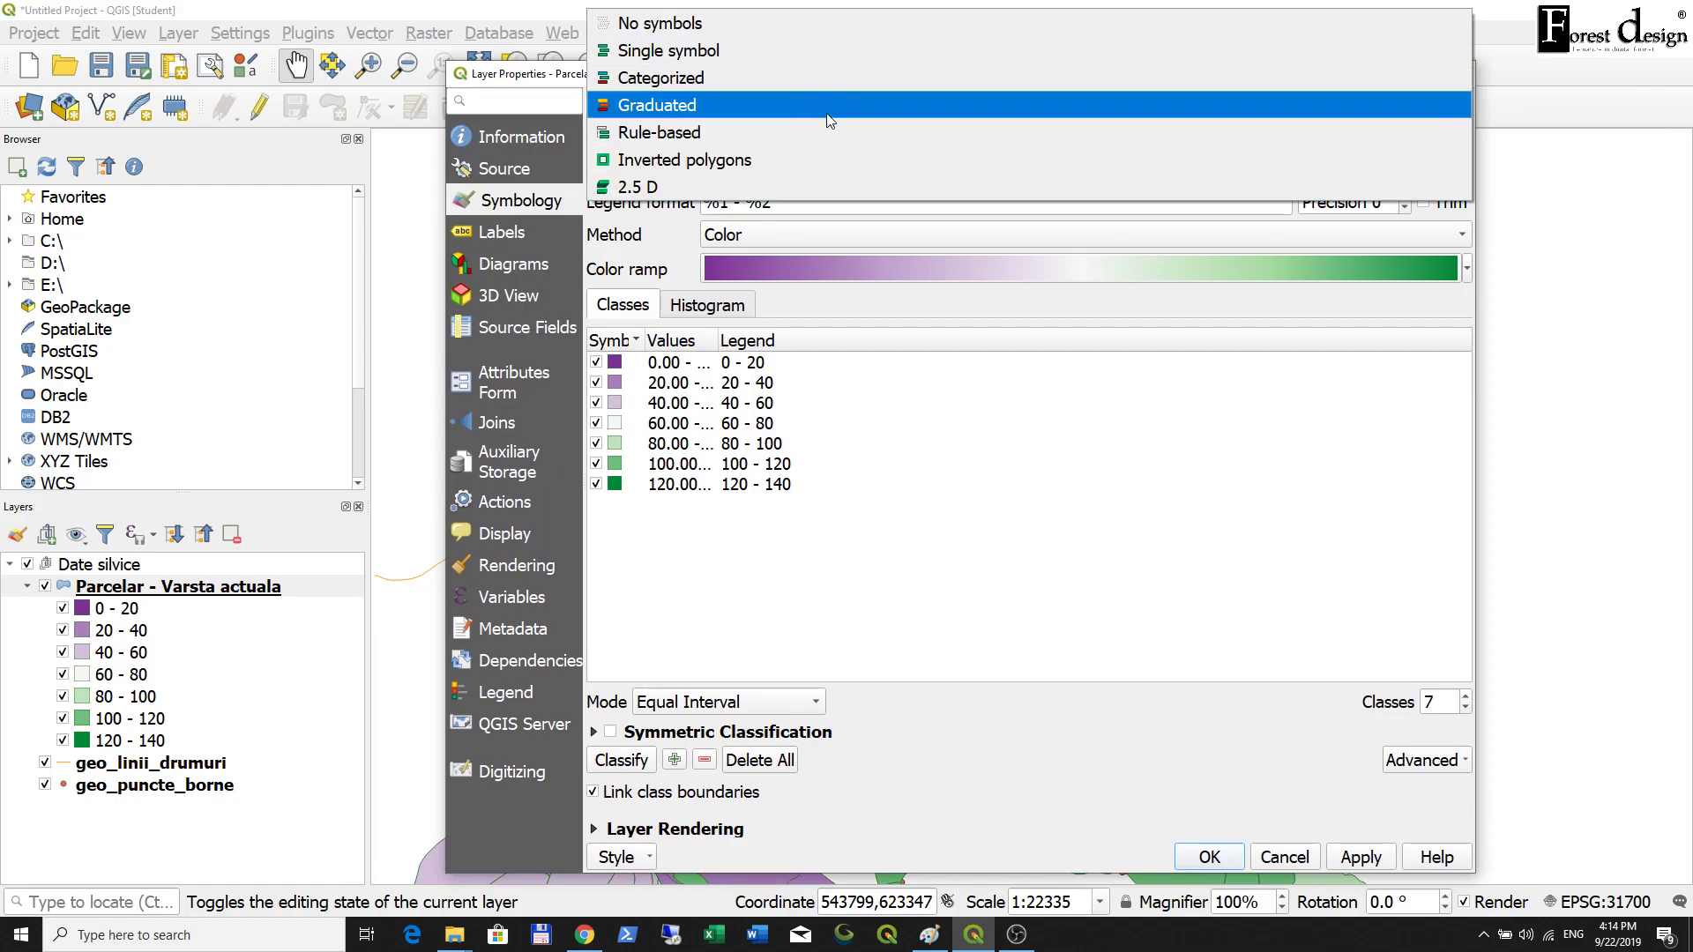
pyautogui.click(682, 142)
pyautogui.moveTo(852, 140); pyautogui.dragTo(1083, 215)
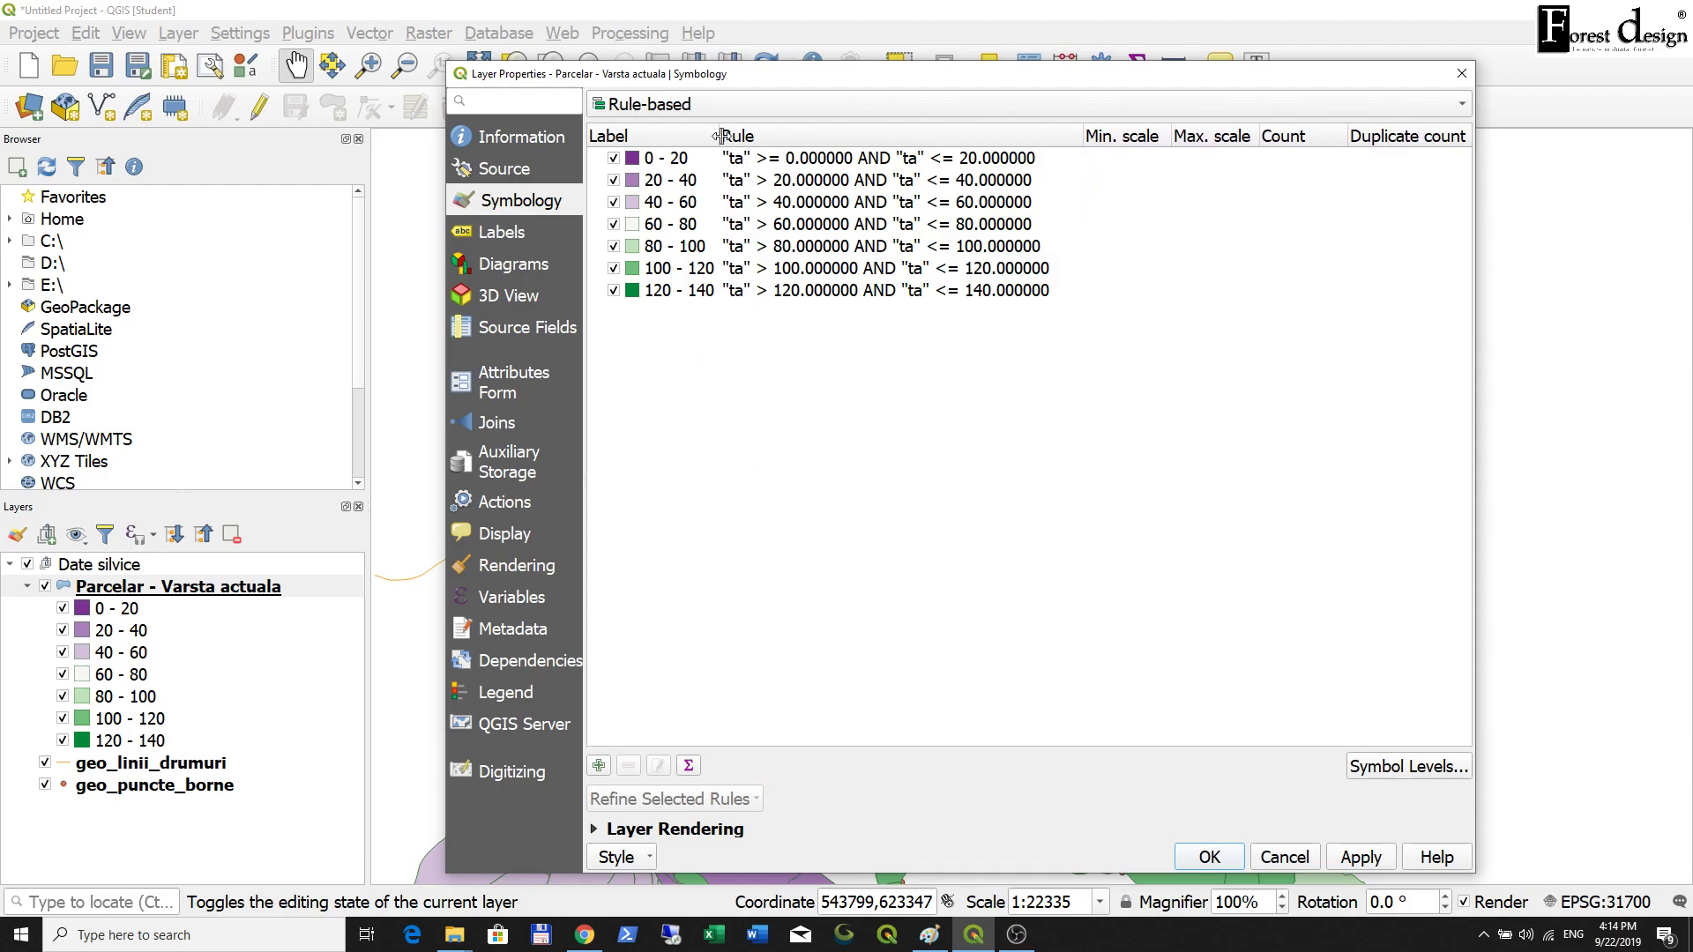
pyautogui.moveTo(722, 136); pyautogui.dragTo(735, 137)
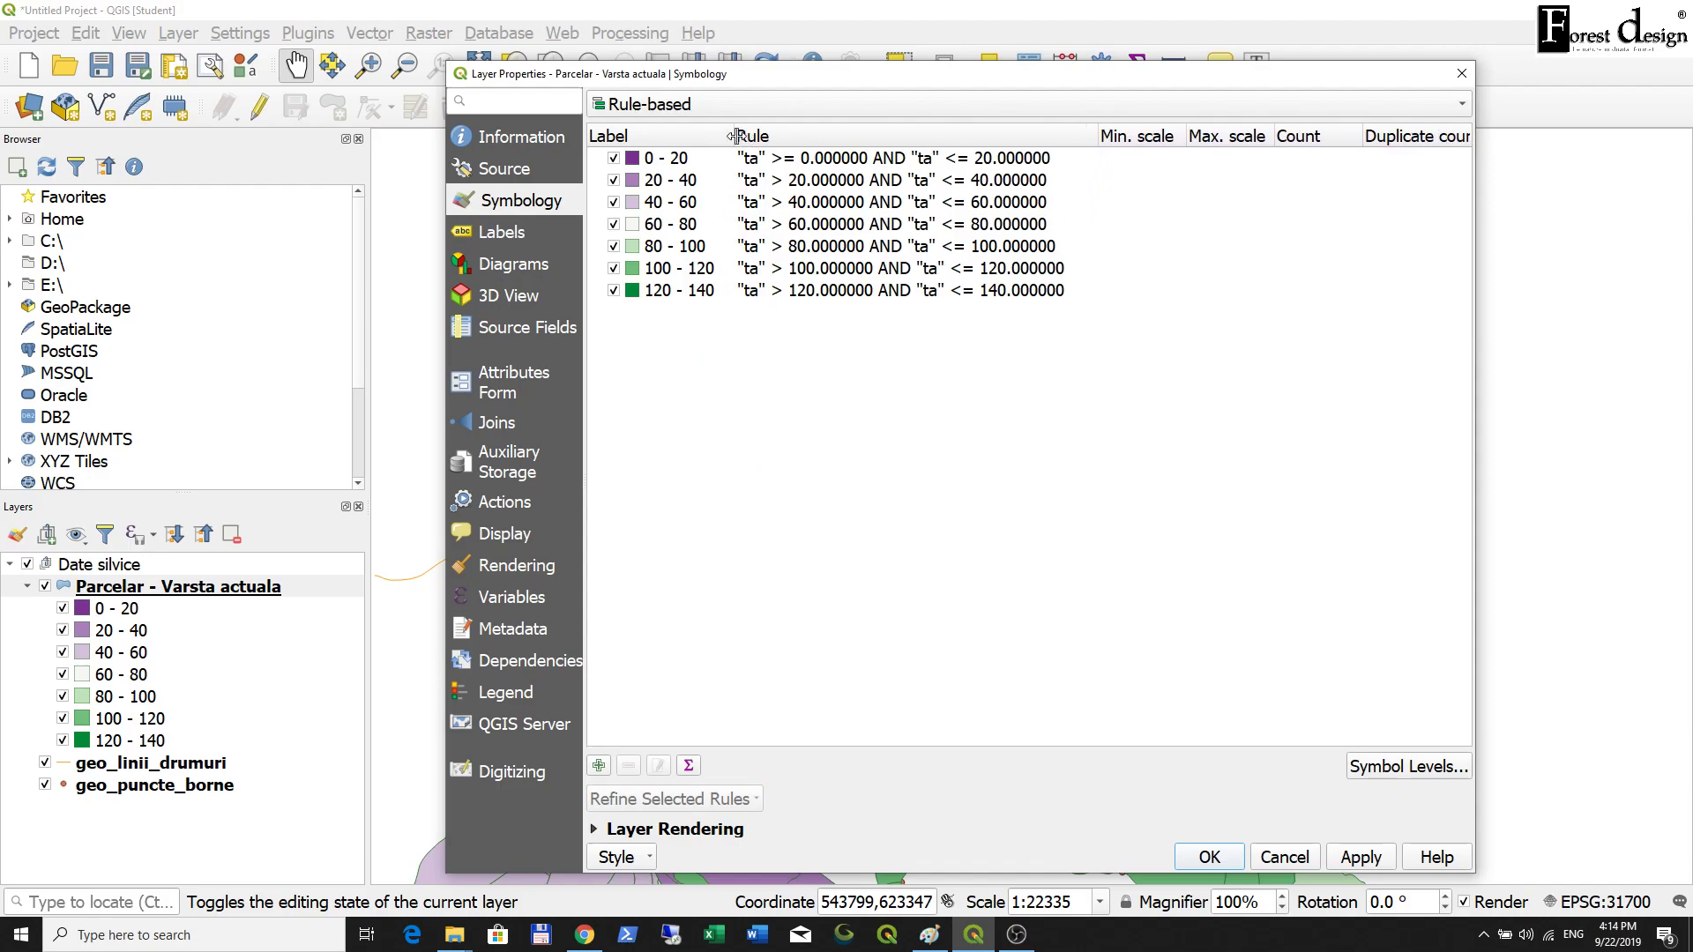
# Open the 0 - 20 rule for editing and examine its filter expression on the ta column.
pyautogui.doubleClick(904, 163)
pyautogui.moveTo(913, 177); pyautogui.dragTo(963, 284)
pyautogui.moveTo(1064, 348); pyautogui.dragTo(1026, 347)
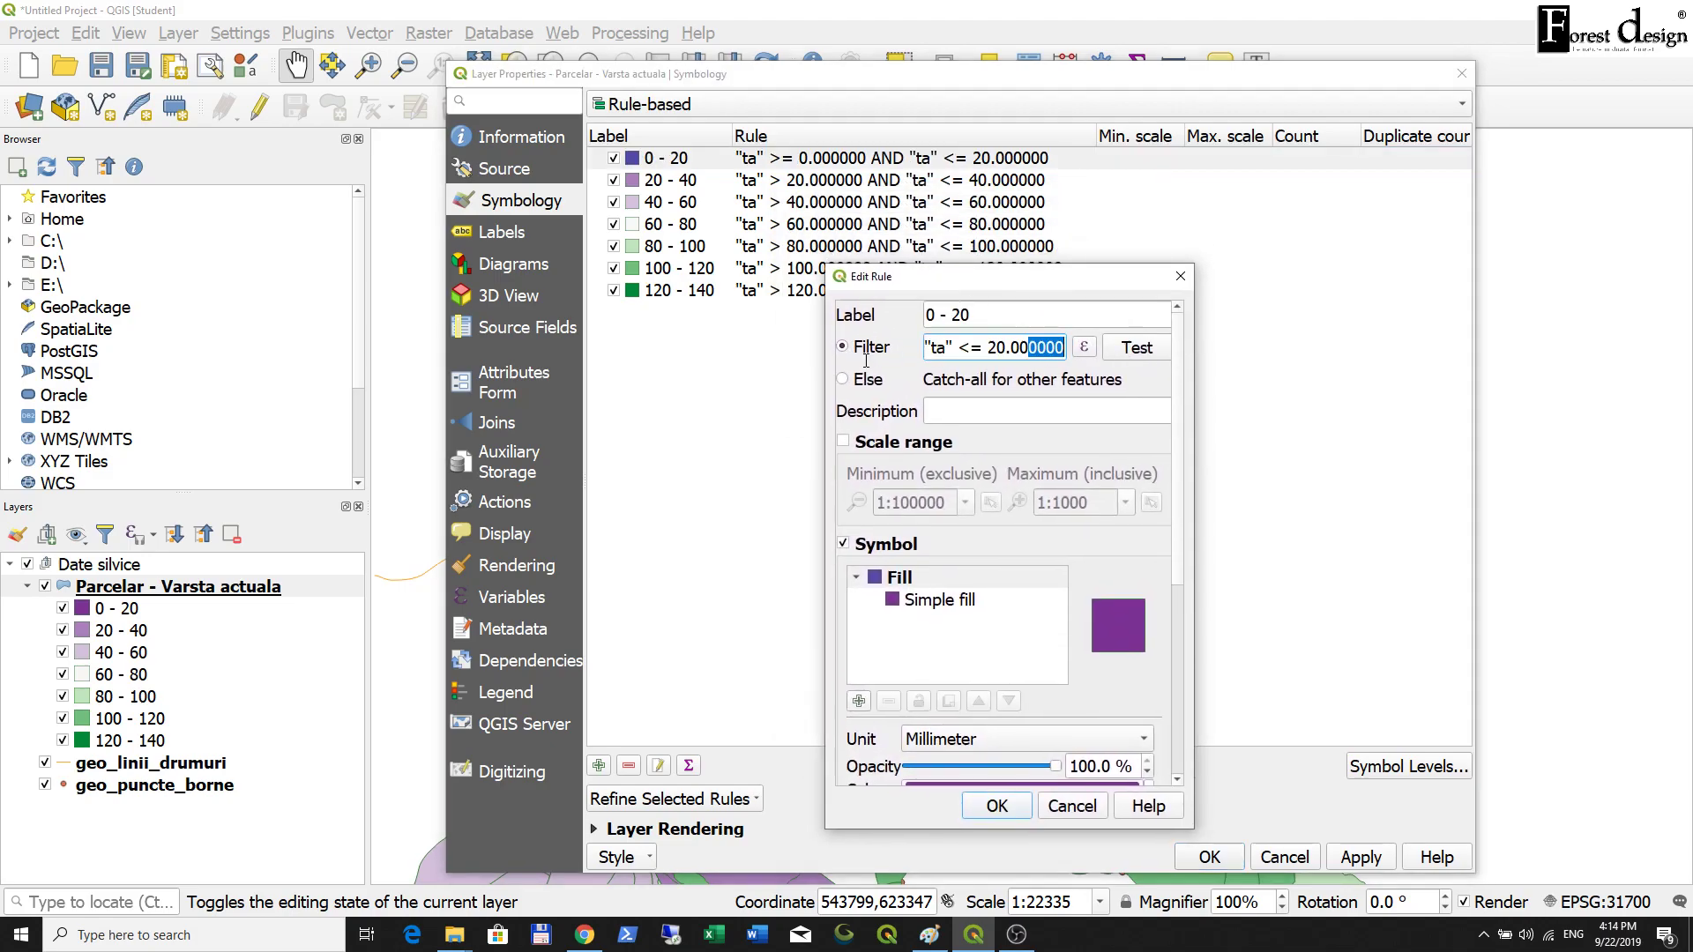
pyautogui.click(937, 356)
pyautogui.hotkey('ctrl', 'a')
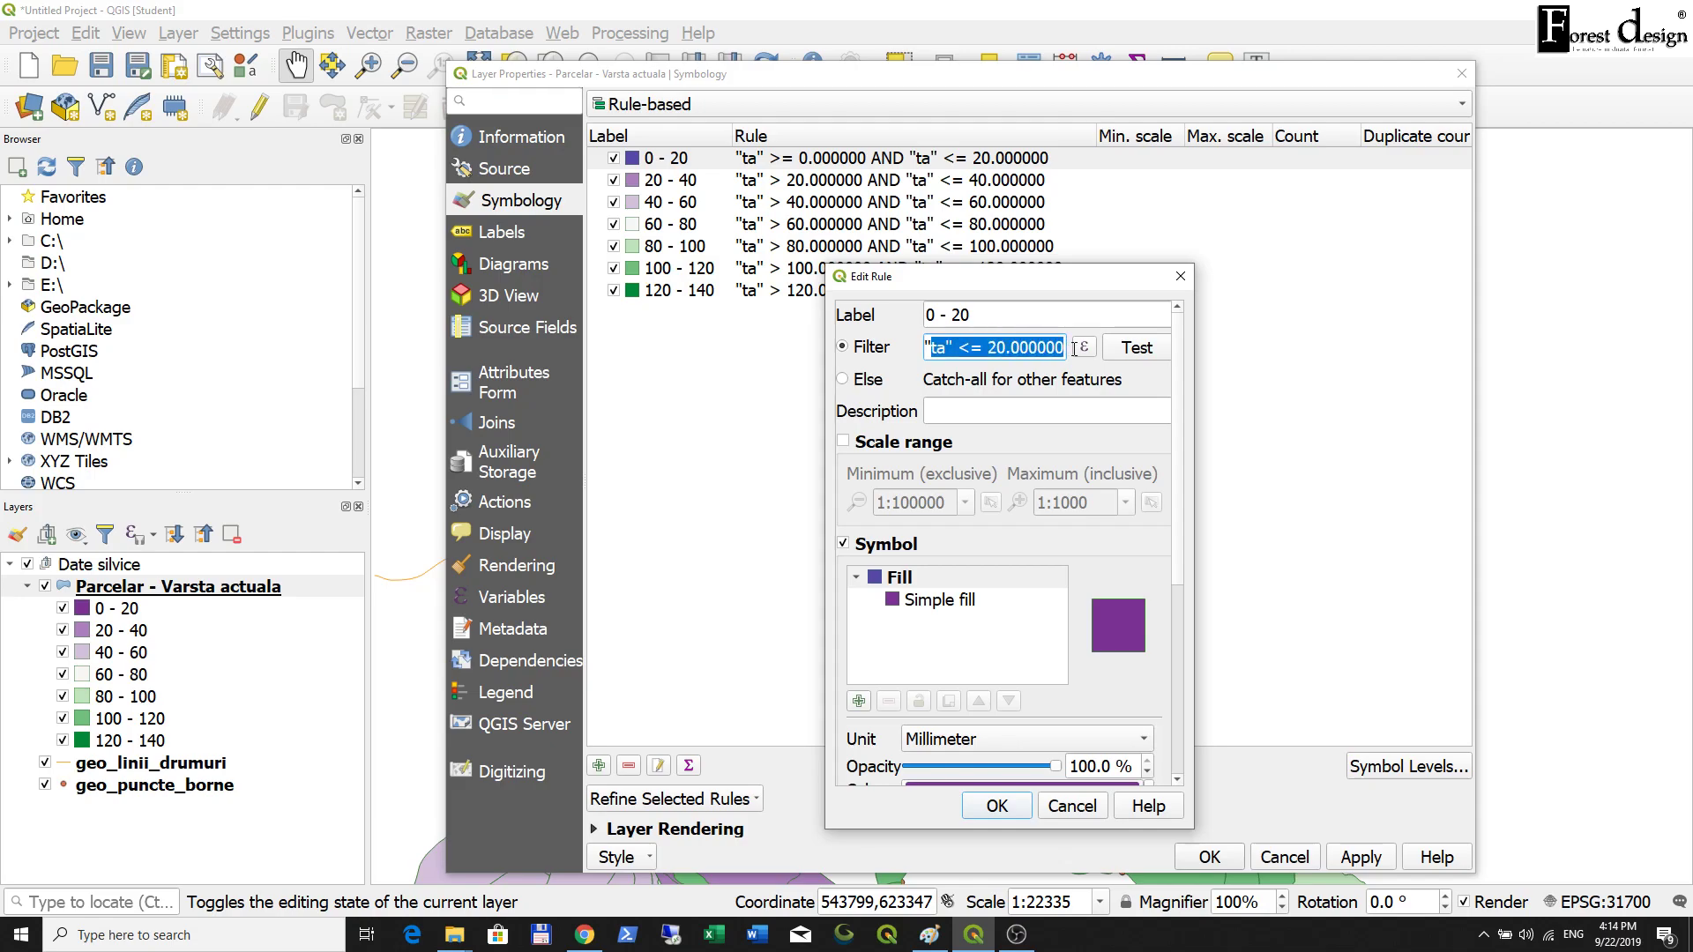
pyautogui.click(941, 348)
pyautogui.moveTo(930, 349); pyautogui.dragTo(1097, 344)
pyautogui.moveTo(926, 348); pyautogui.dragTo(1061, 357)
pyautogui.click(1000, 351)
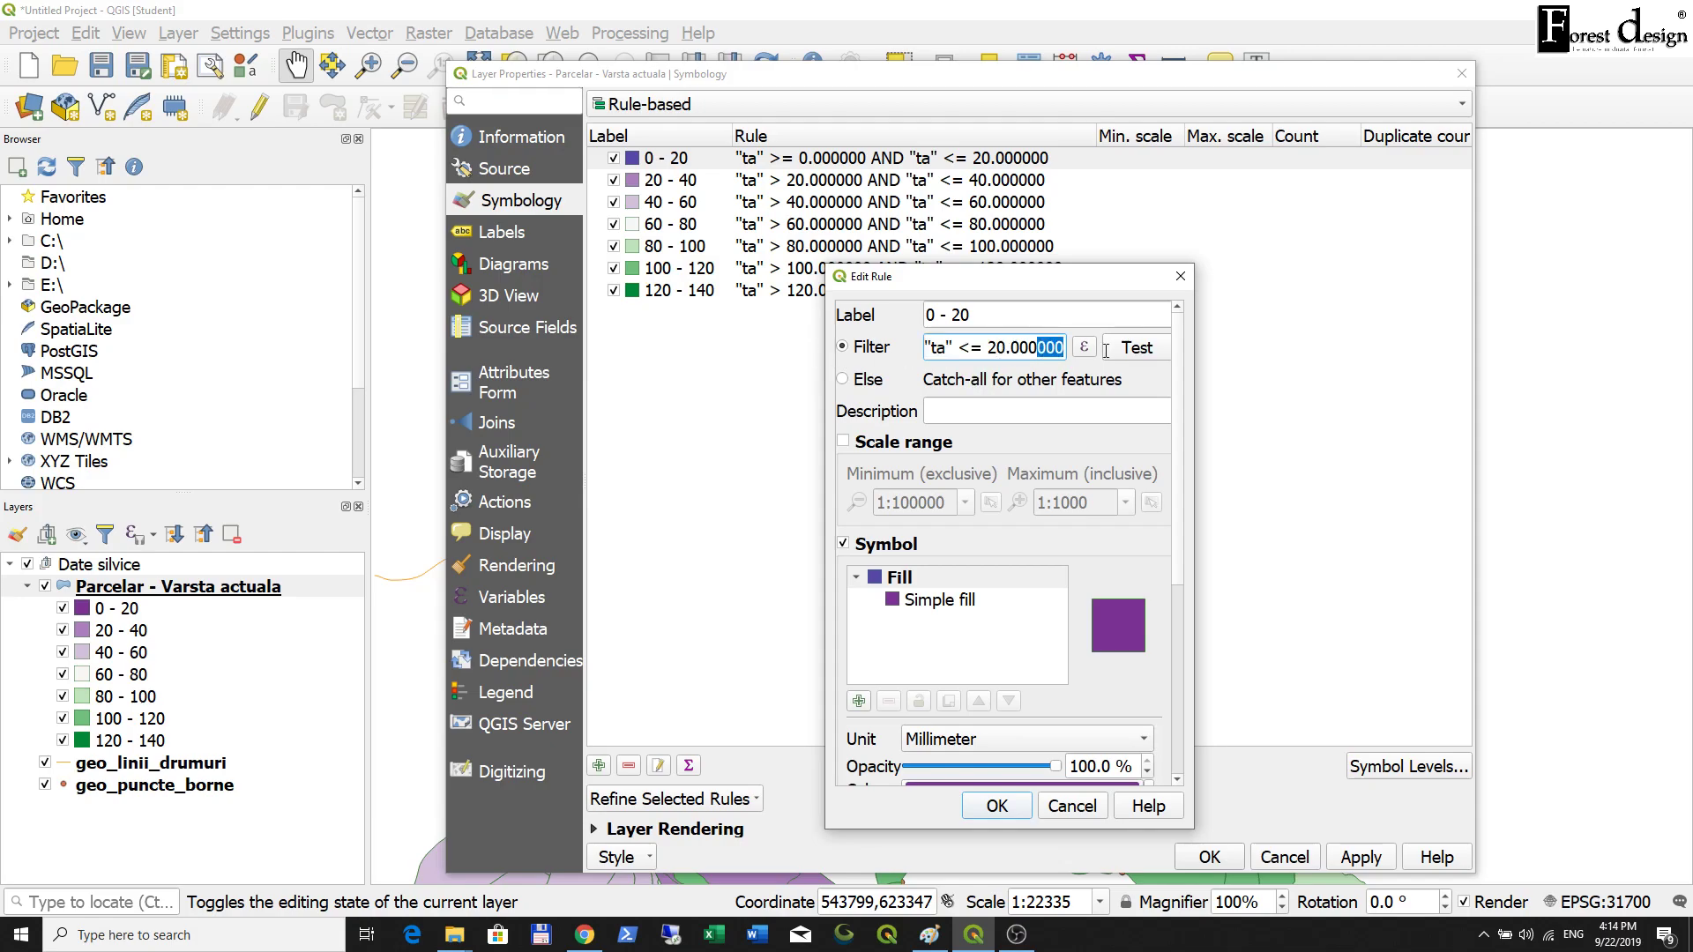